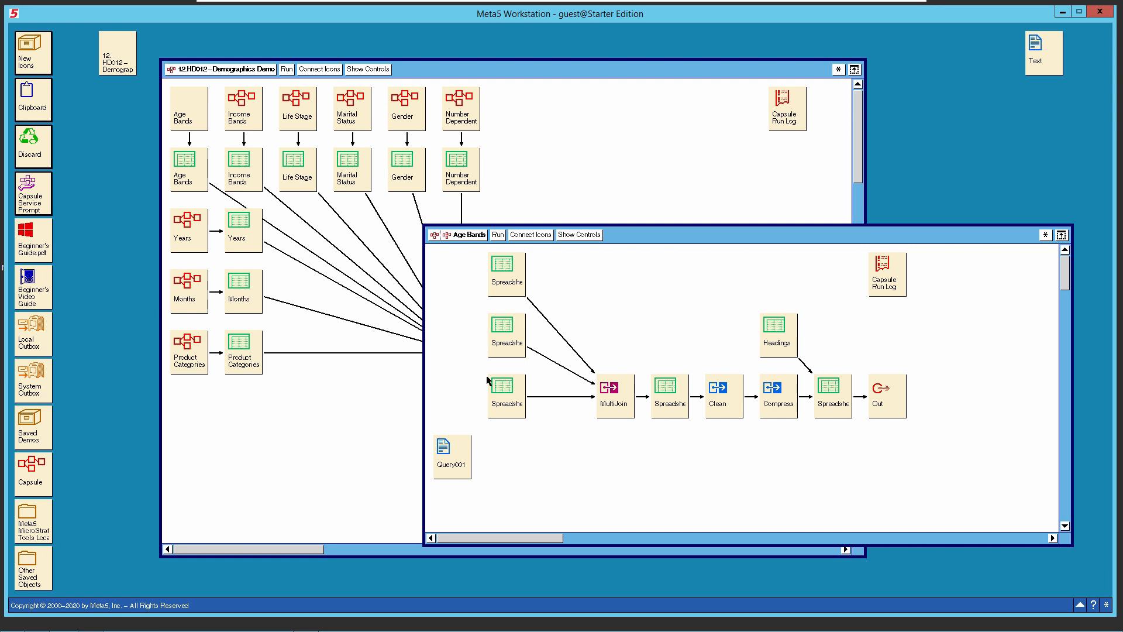
# Examine the contents of the Income Bands, Life Stage, Marital Status, Gender and Number Dependents capsules, and close the Demographics Demo capsule
pyautogui.press('Escape')
pyautogui.doubleClick(235, 120)
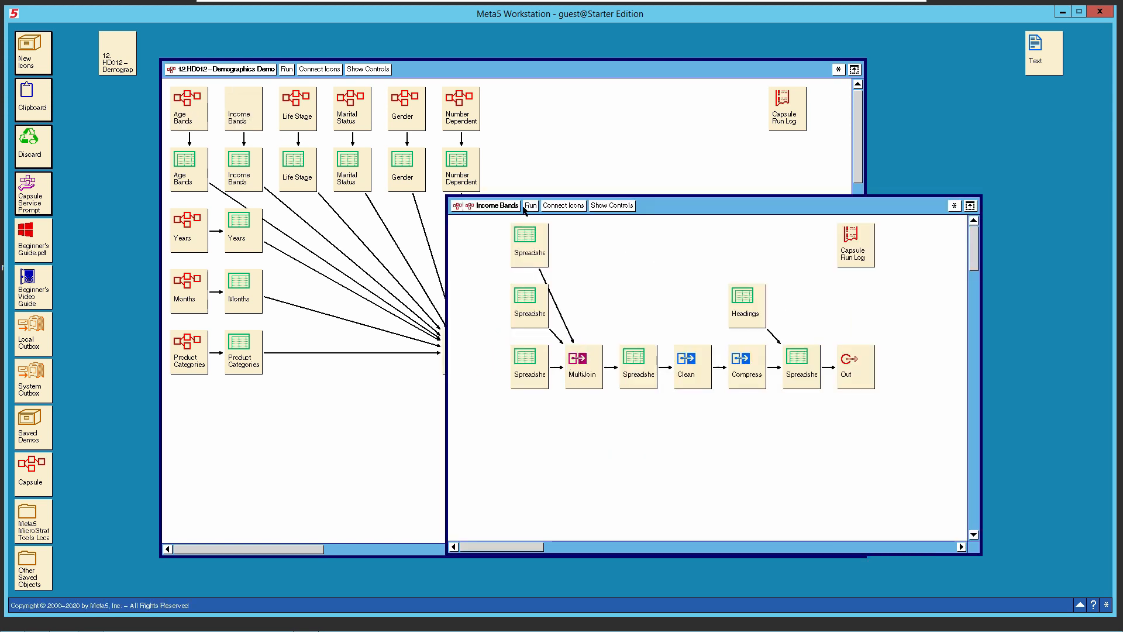
pyautogui.press('Escape')
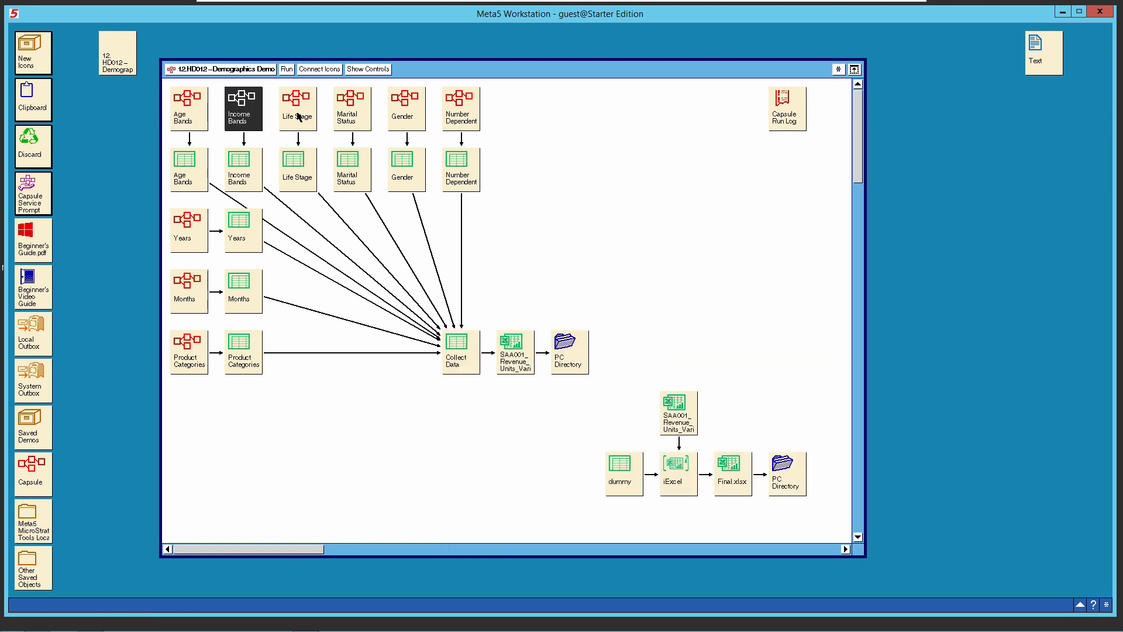
pyautogui.doubleClick(296, 116)
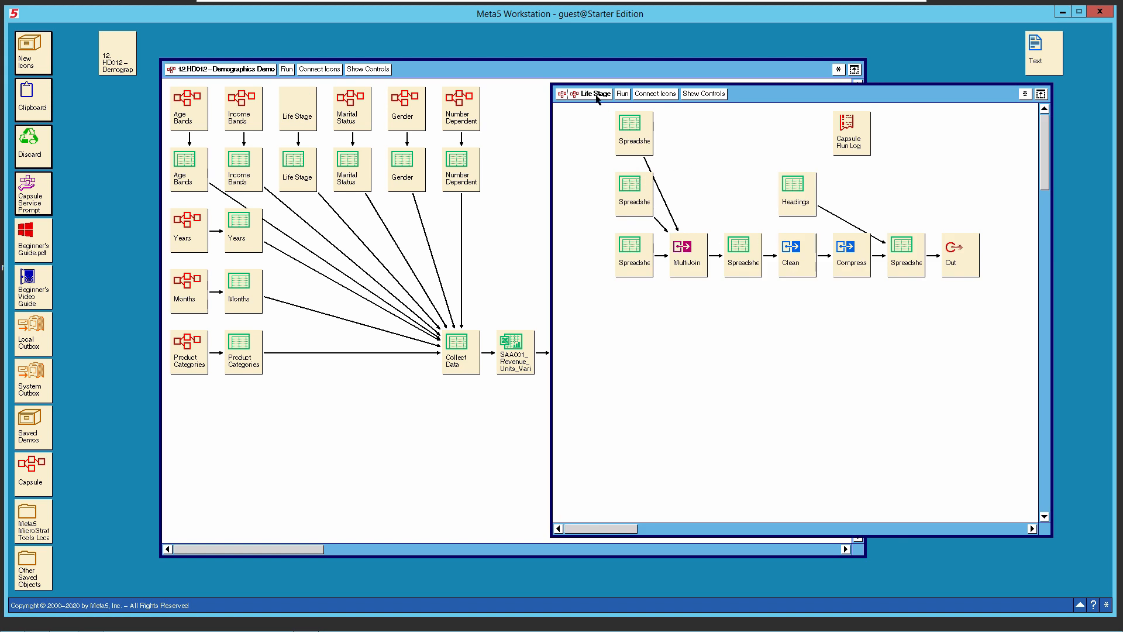
pyautogui.press('Escape')
pyautogui.doubleClick(363, 121)
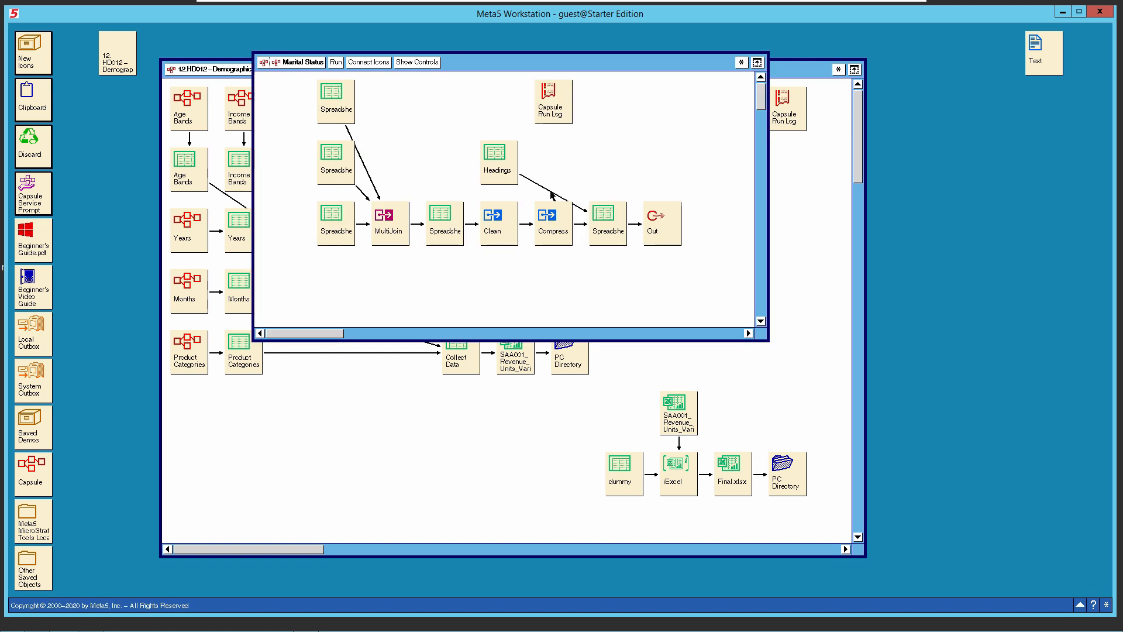
pyautogui.press('Escape')
pyautogui.doubleClick(404, 114)
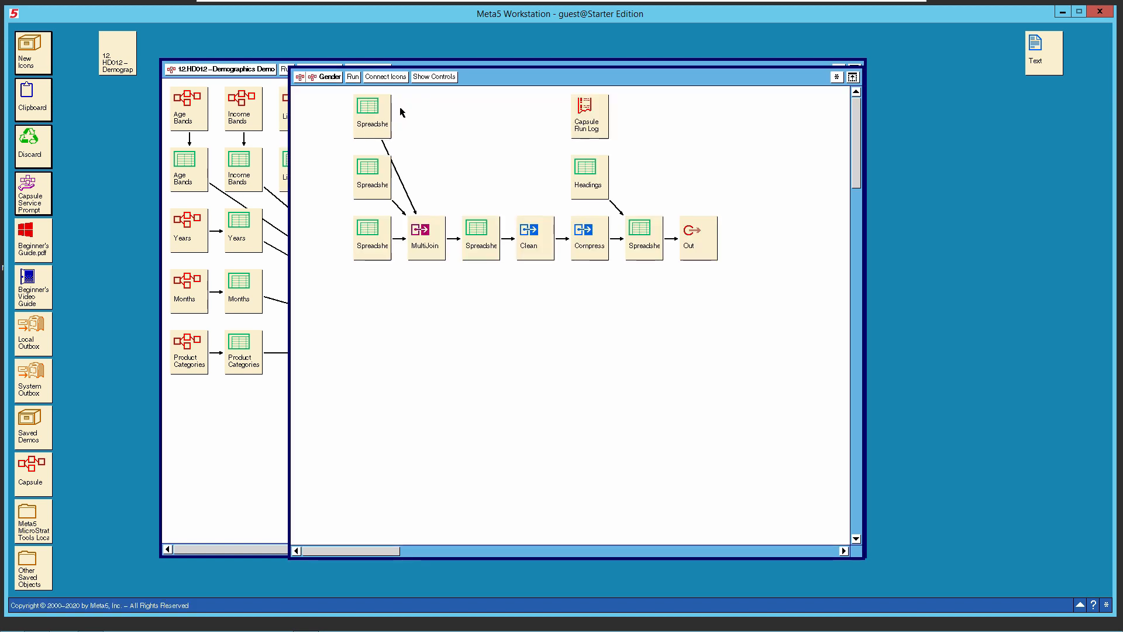
pyautogui.doubleClick(327, 76)
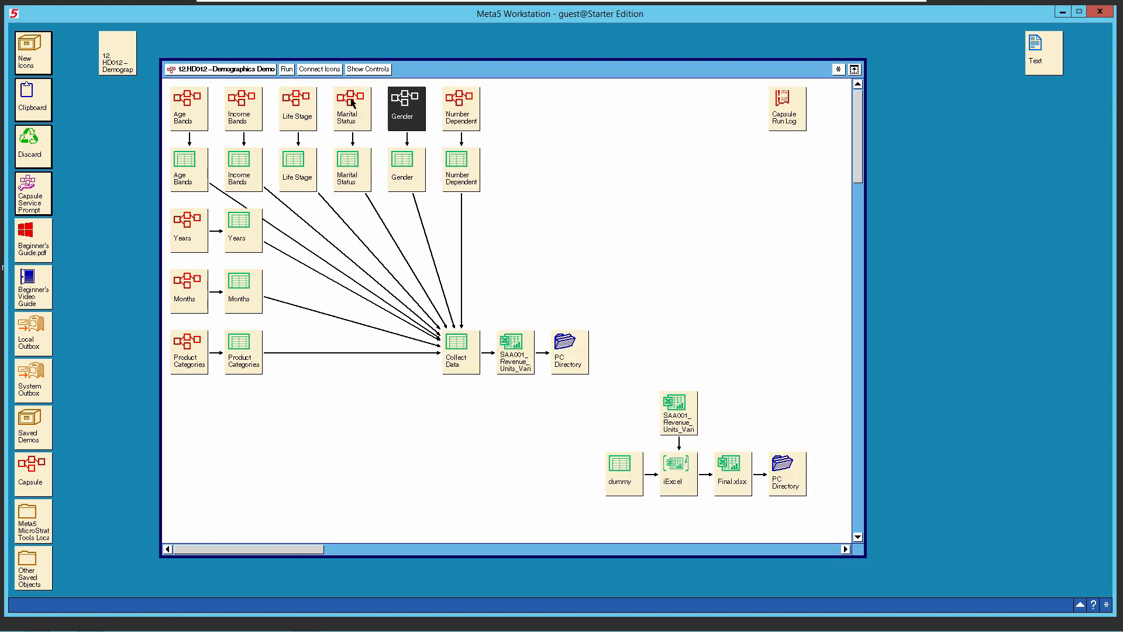
pyautogui.doubleClick(449, 107)
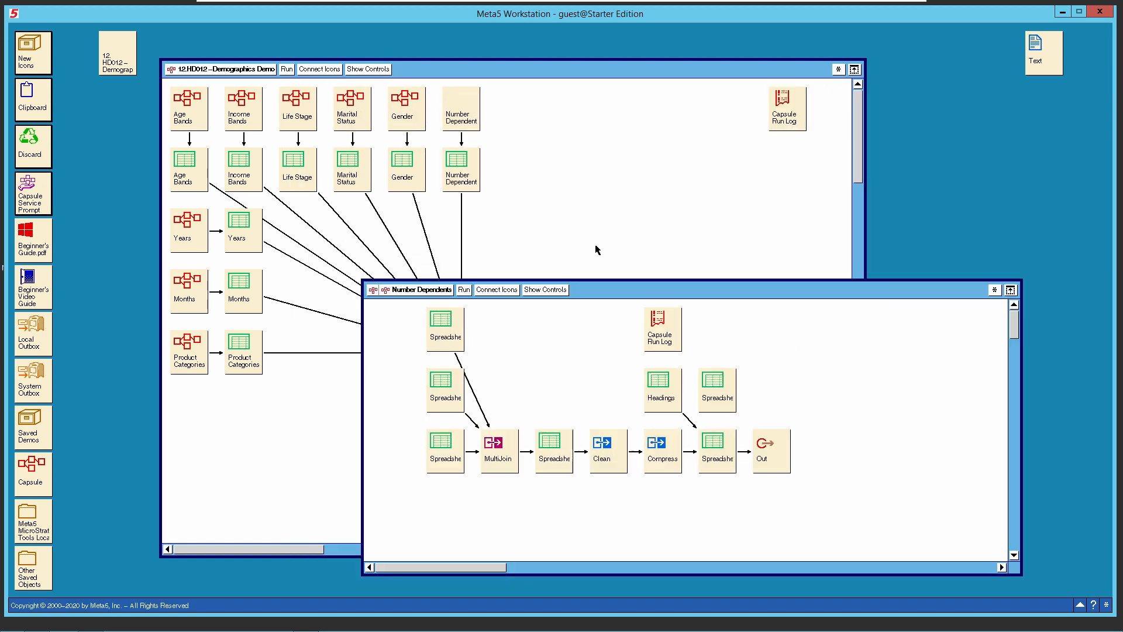
pyautogui.doubleClick(422, 290)
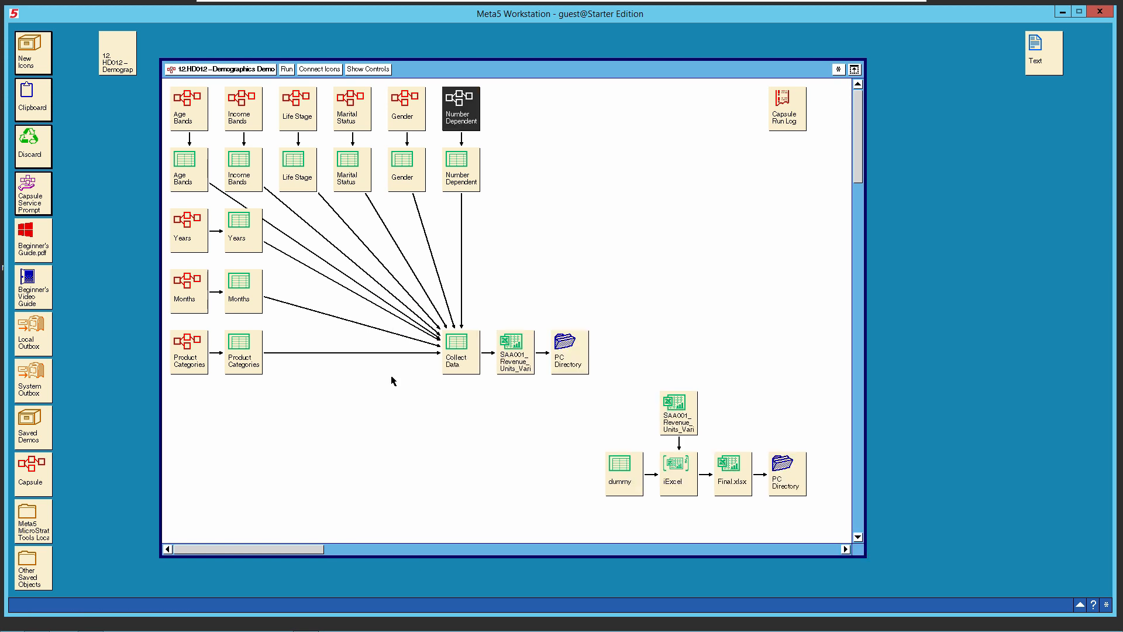
pyautogui.click(394, 391)
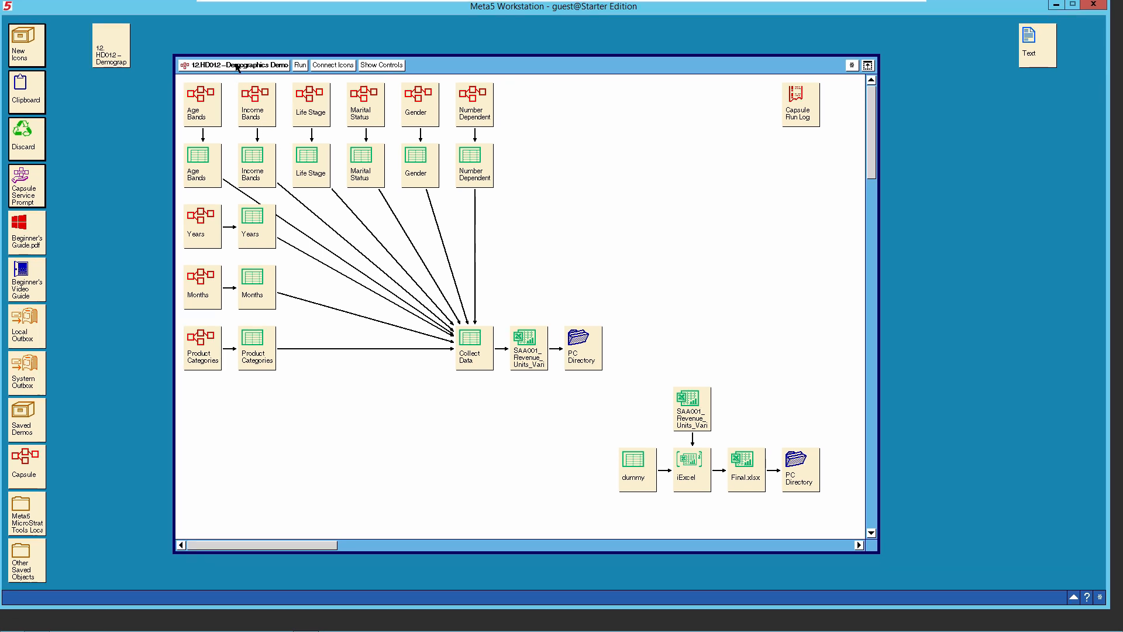
pyautogui.click(236, 66)
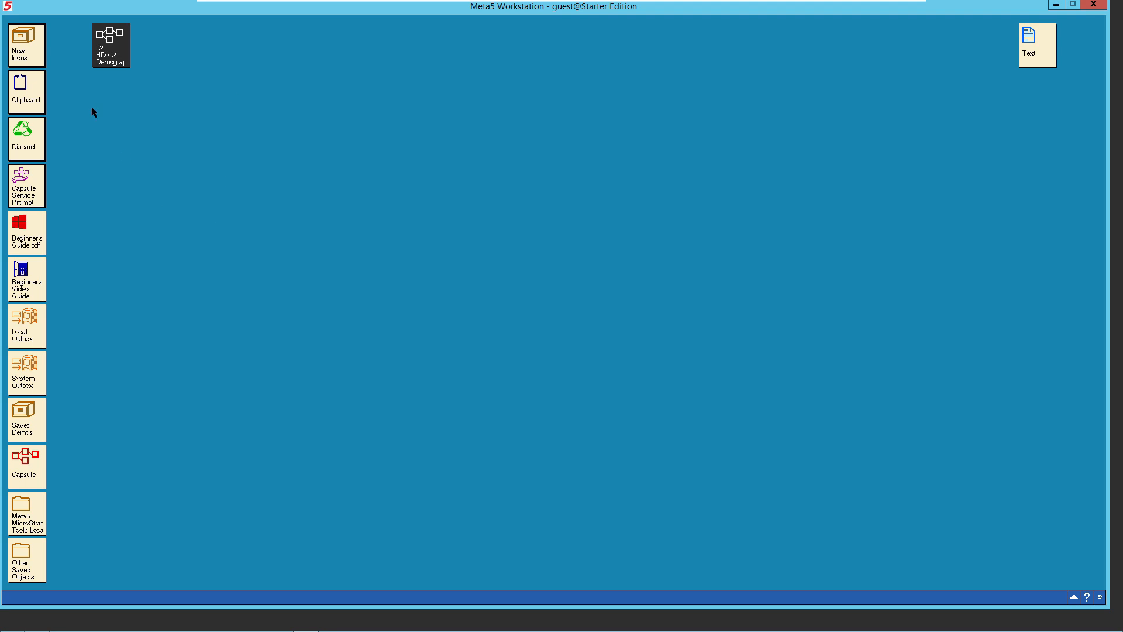
# Place a new Capsule from the Blank Icons folder of New Icons on the desktop
pyautogui.doubleClick(31, 56)
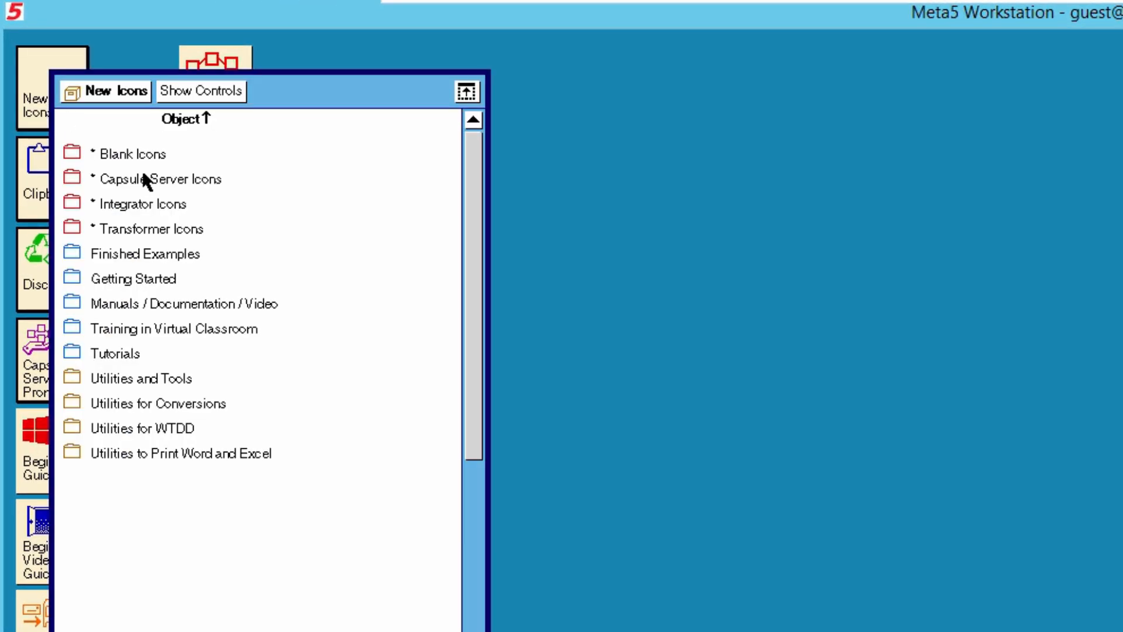
pyautogui.doubleClick(153, 153)
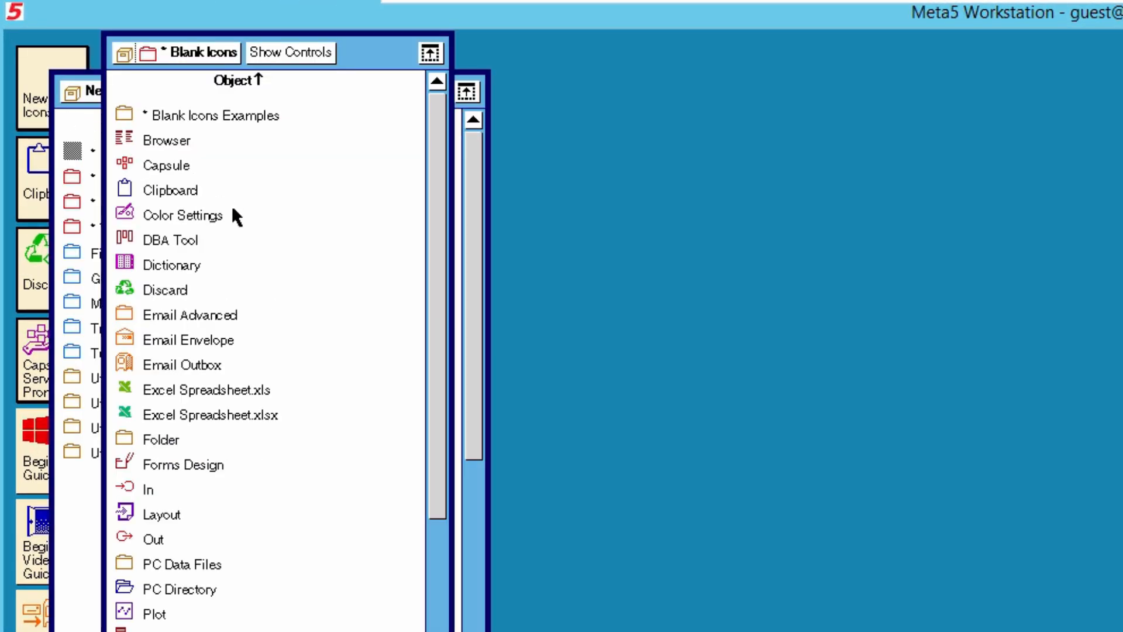
pyautogui.moveTo(162, 167); pyautogui.dragTo(679, 269)
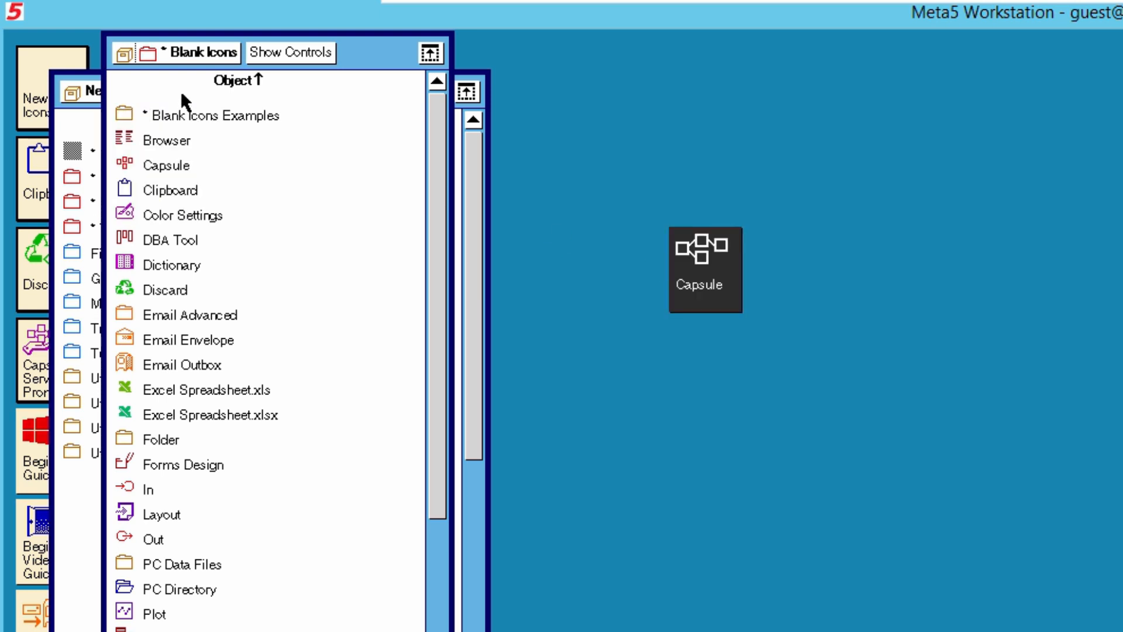
# Rename the new desktop capsule as Demographics Testing Demo in its icon options
pyautogui.doubleClick(720, 274)
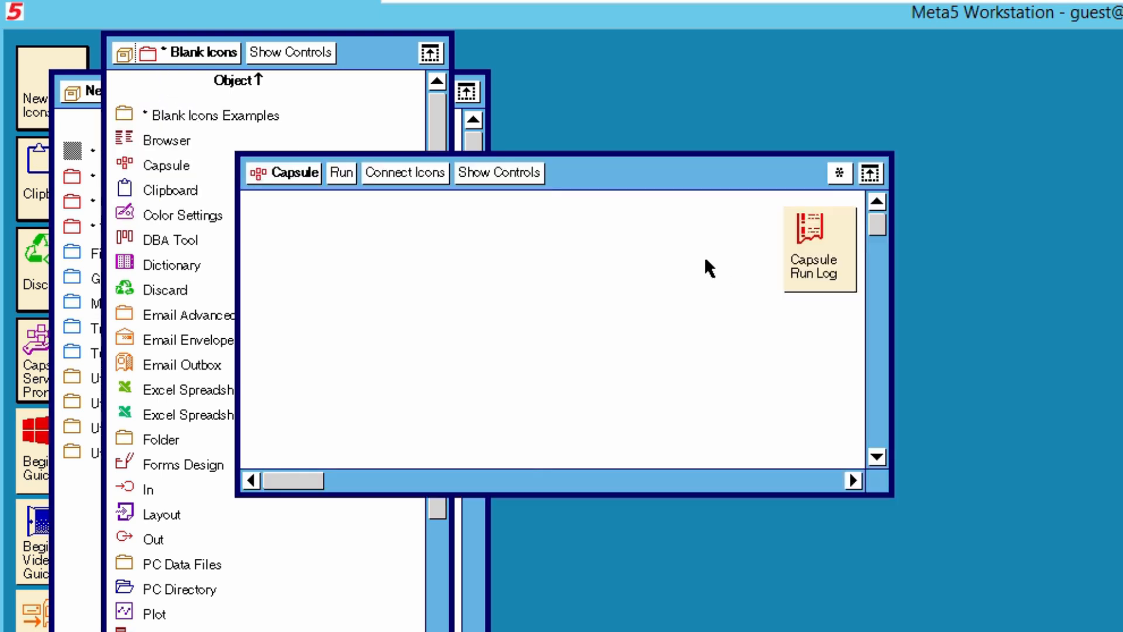
pyautogui.click(288, 177)
pyautogui.moveTo(702, 288); pyautogui.dragTo(704, 339)
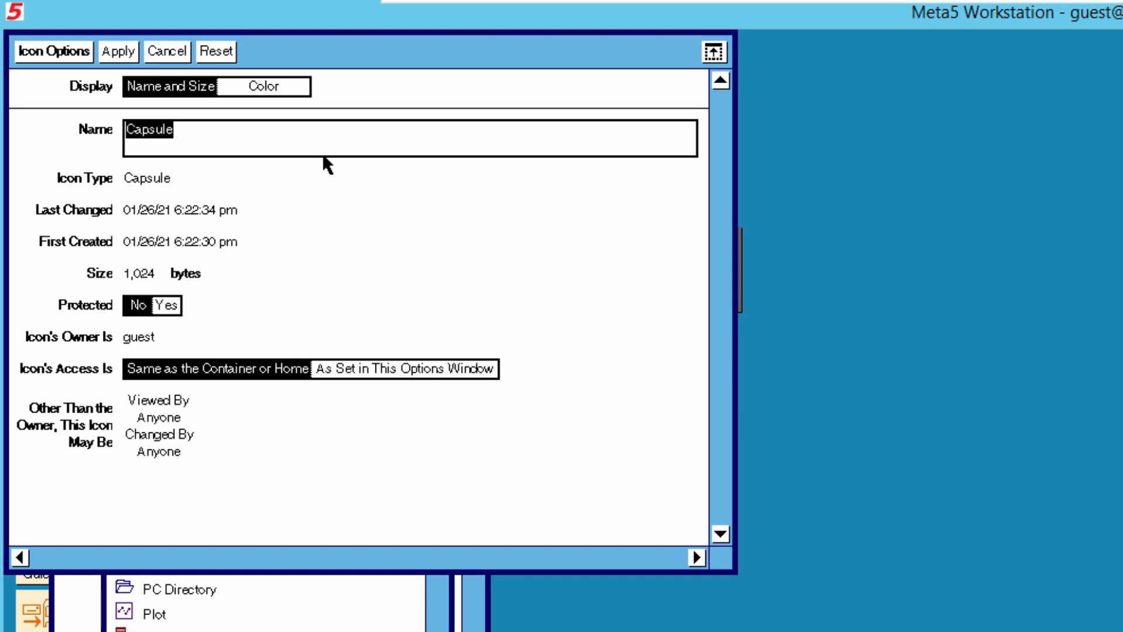
pyautogui.write('Demo')
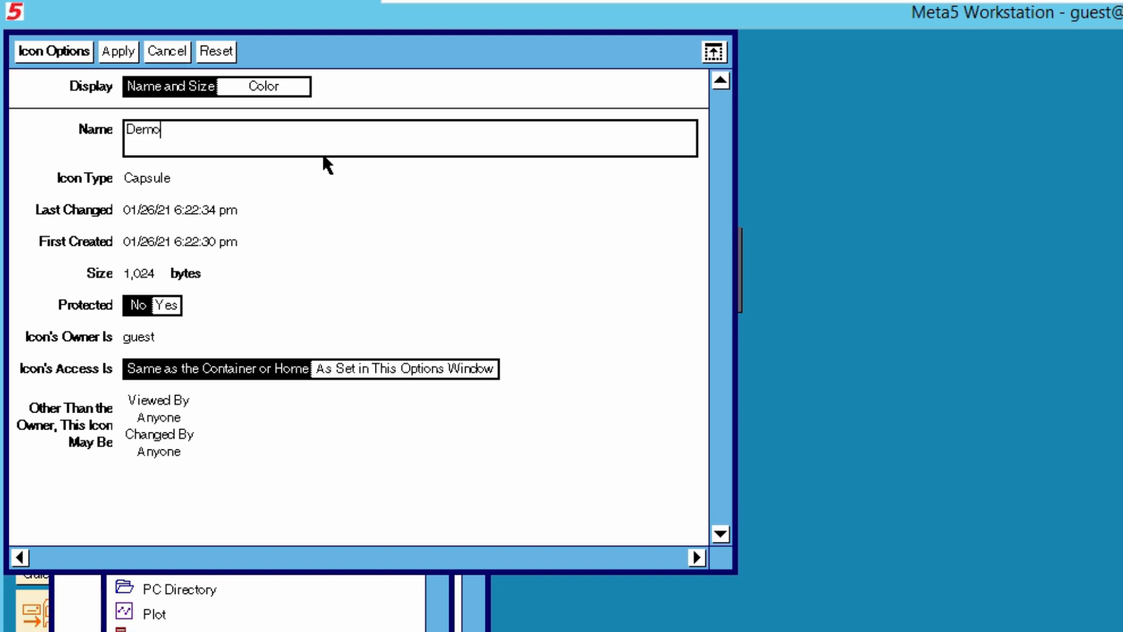
pyautogui.write('graphics Testing Demo')
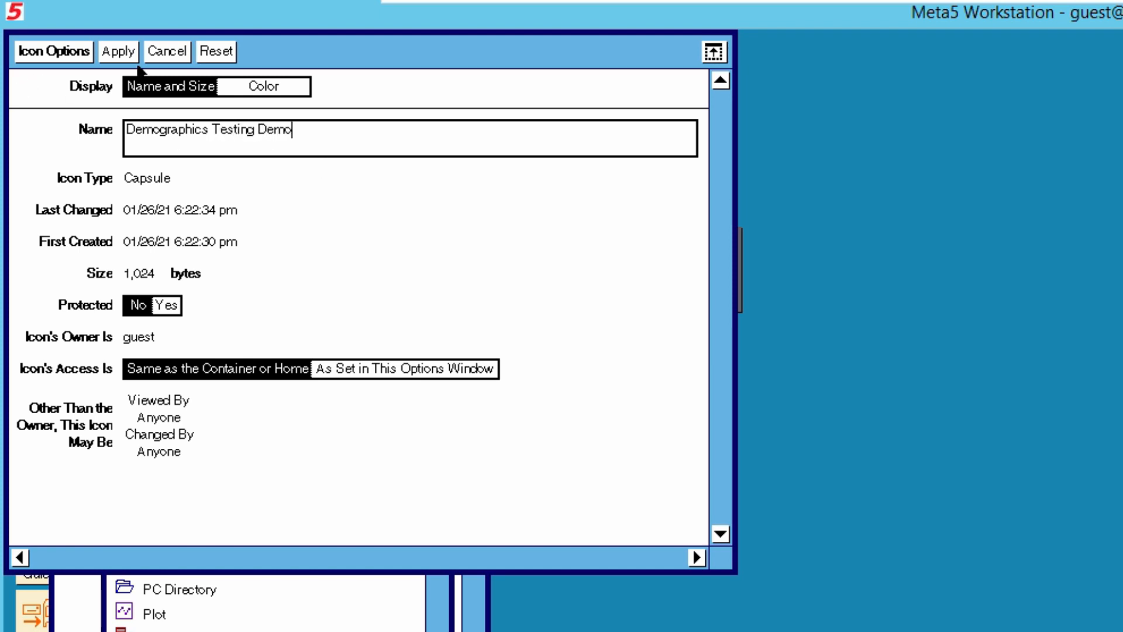
pyautogui.click(119, 53)
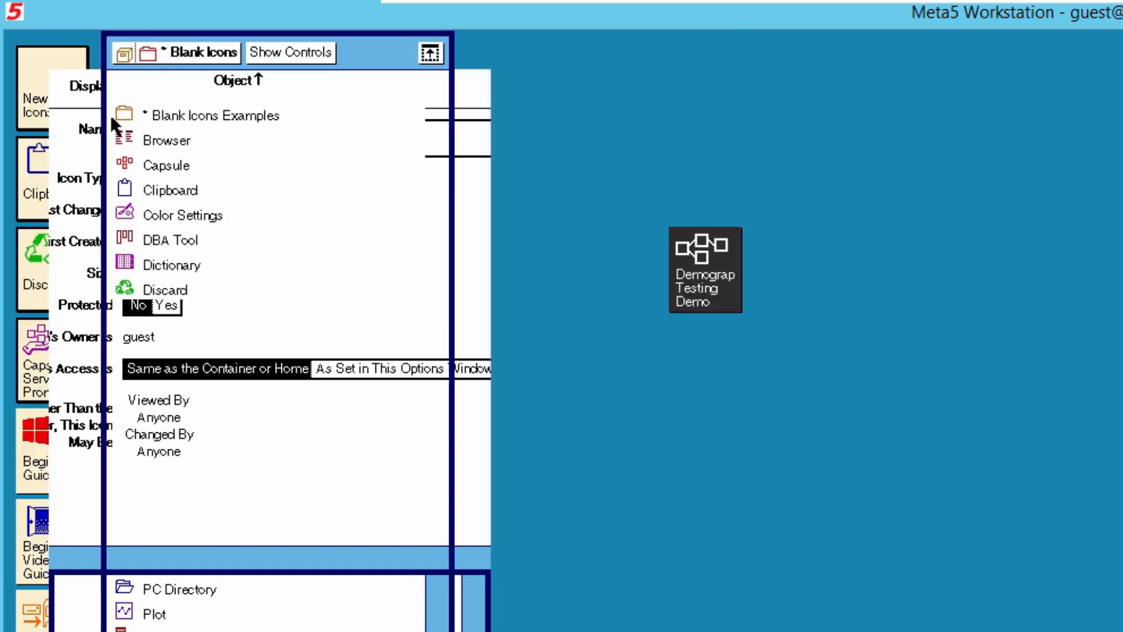
# Open the Demographics Testing Demo capsule, then enlarge its window and shift it clear of the Blank Icons list
pyautogui.doubleClick(721, 279)
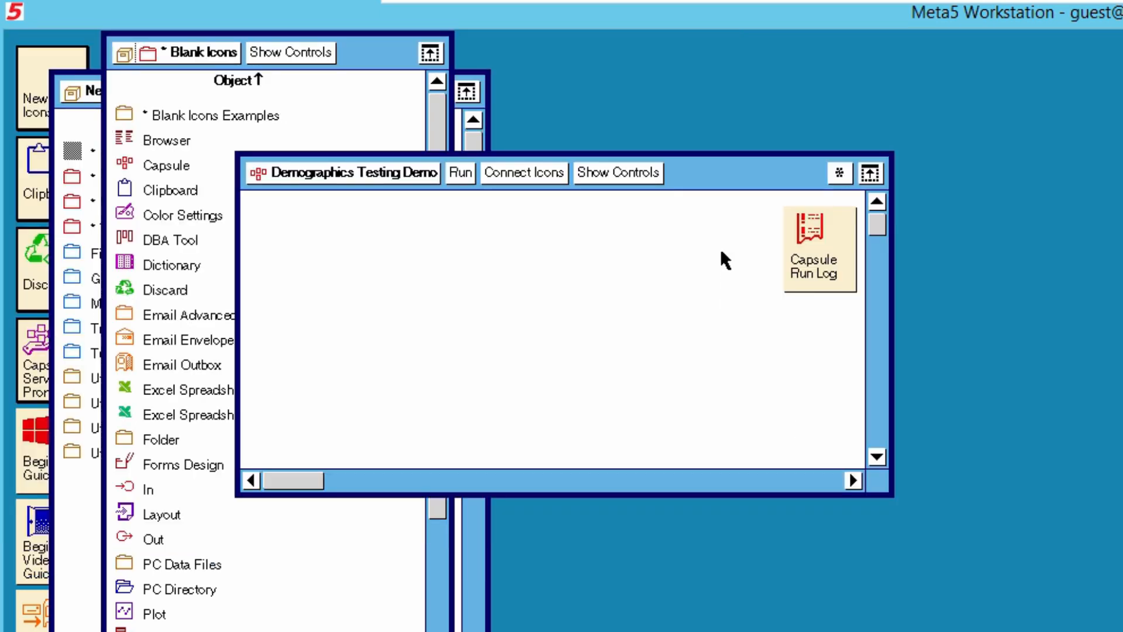
pyautogui.moveTo(896, 498); pyautogui.dragTo(1122, 631)
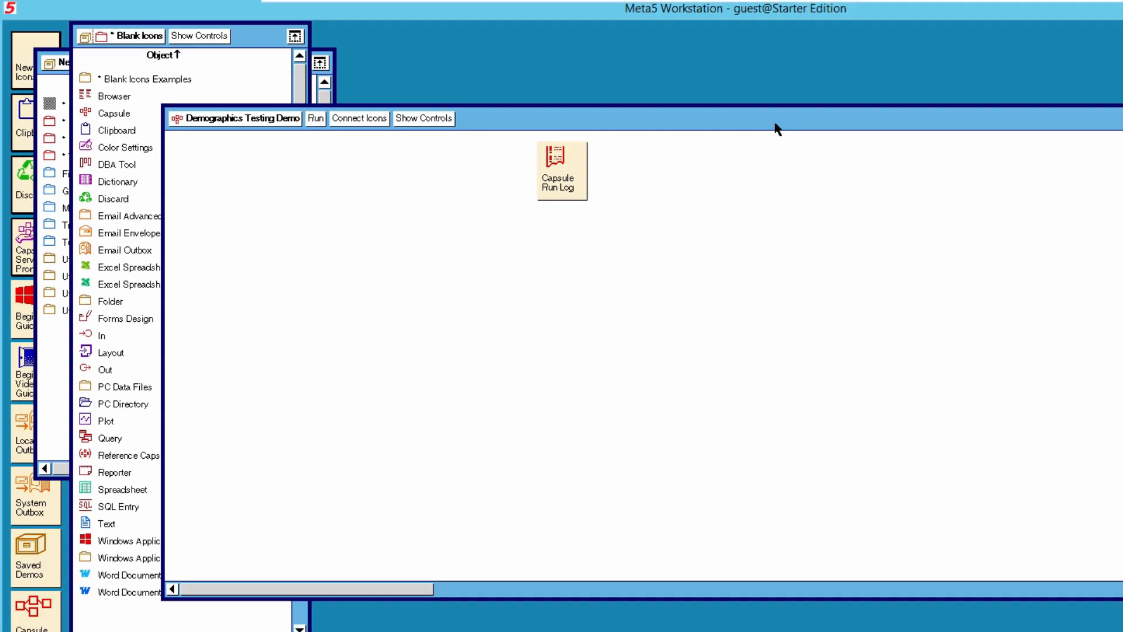
pyautogui.moveTo(733, 121); pyautogui.dragTo(835, 128)
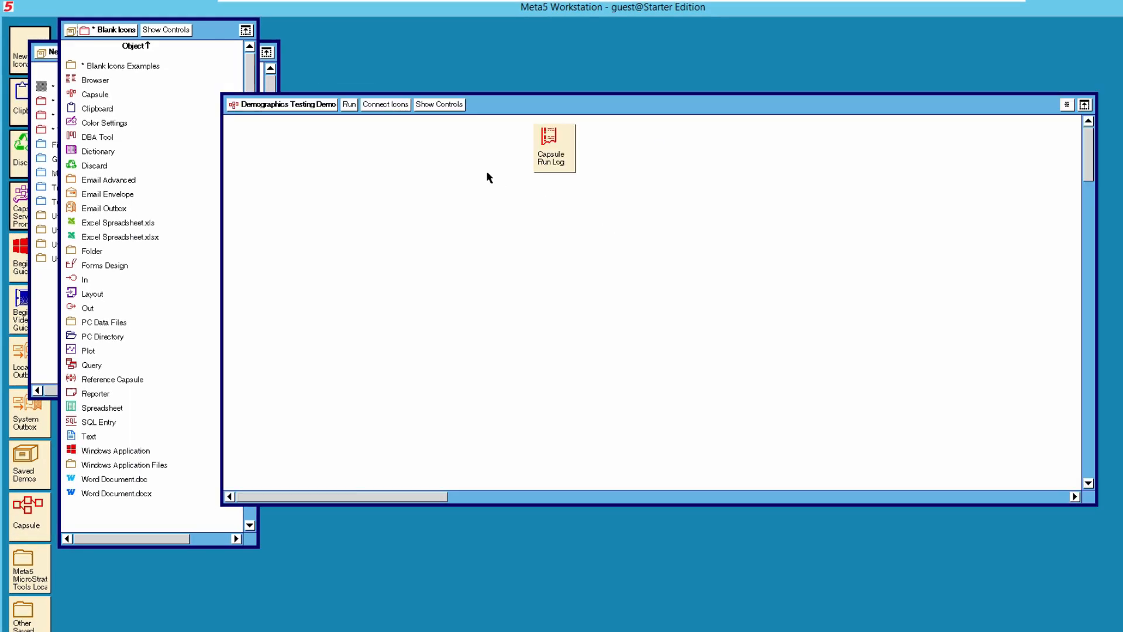
# Move the Capsule Run Log icon to the capsule's upper-right corner and enlarge and reposition the capsule window further
pyautogui.moveTo(663, 185); pyautogui.dragTo(966, 183)
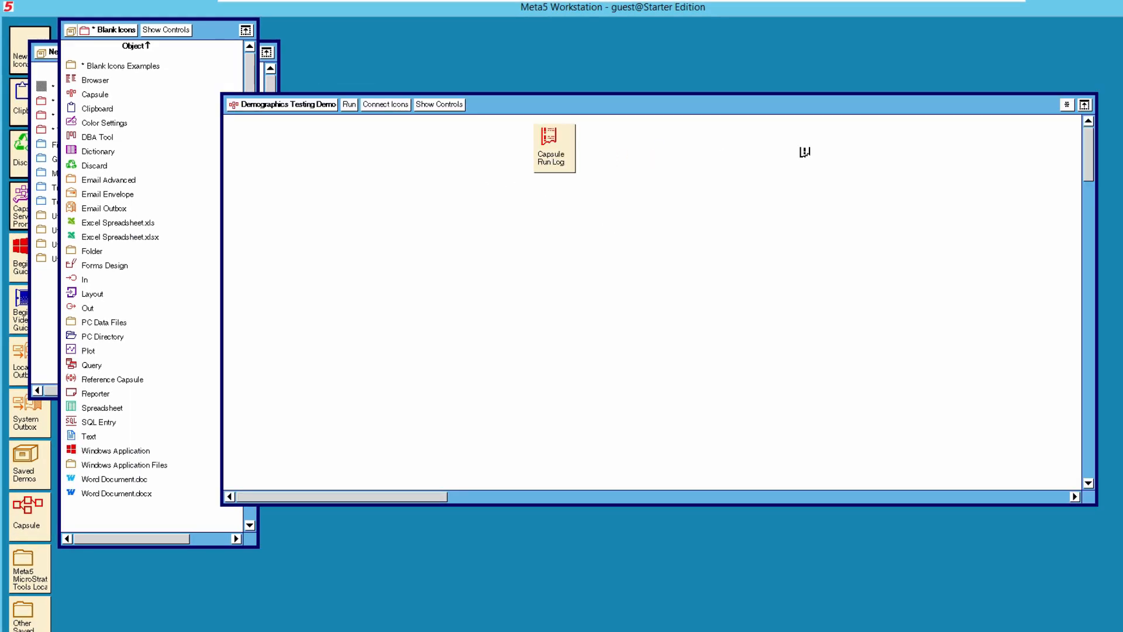
pyautogui.moveTo(805, 152); pyautogui.dragTo(996, 155)
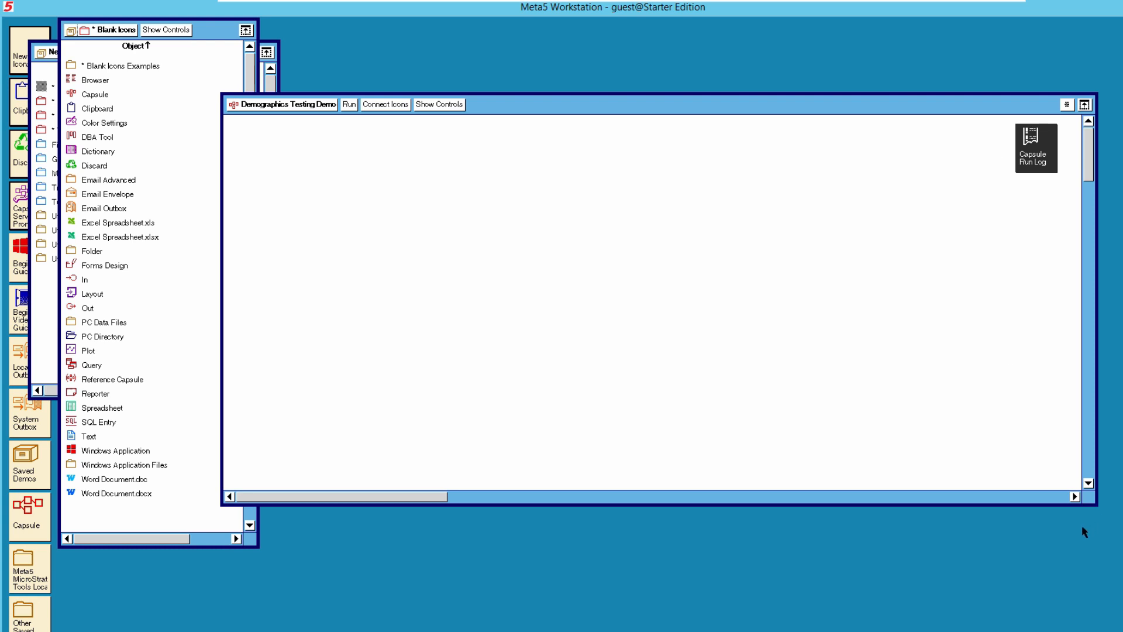
pyautogui.moveTo(1097, 512); pyautogui.dragTo(1105, 622)
pyautogui.moveTo(852, 103); pyautogui.dragTo(901, 58)
pyautogui.click(1083, 93)
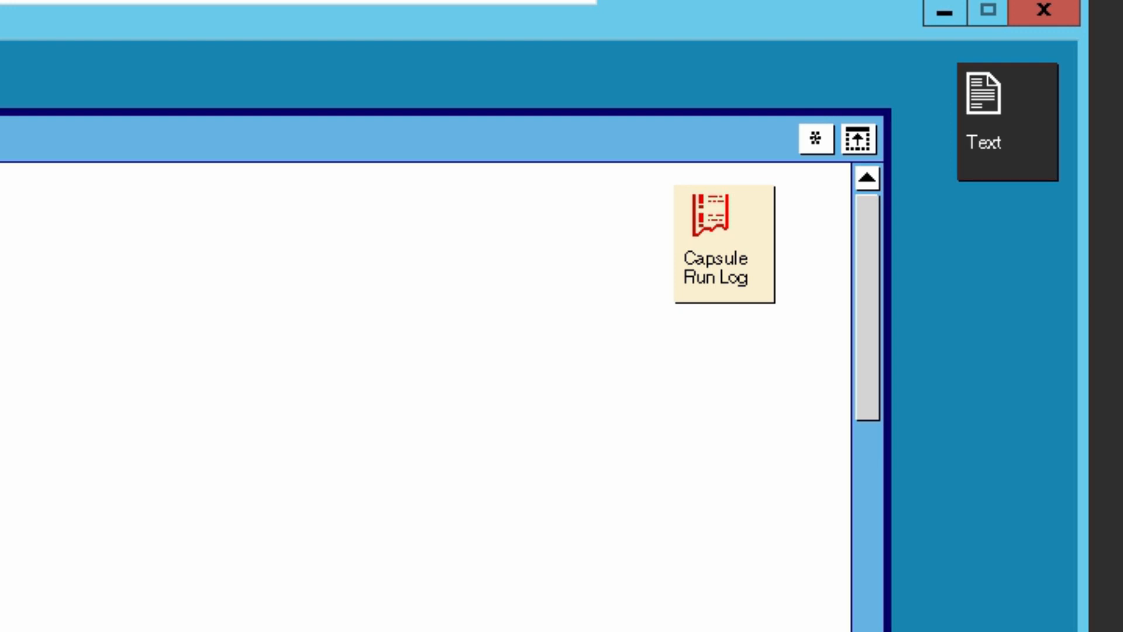
# Copy a blank Capsule into the upper-left corner of the Demographics Testing Demo capsule
pyautogui.rightClick(95, 93)
pyautogui.click(115, 94)
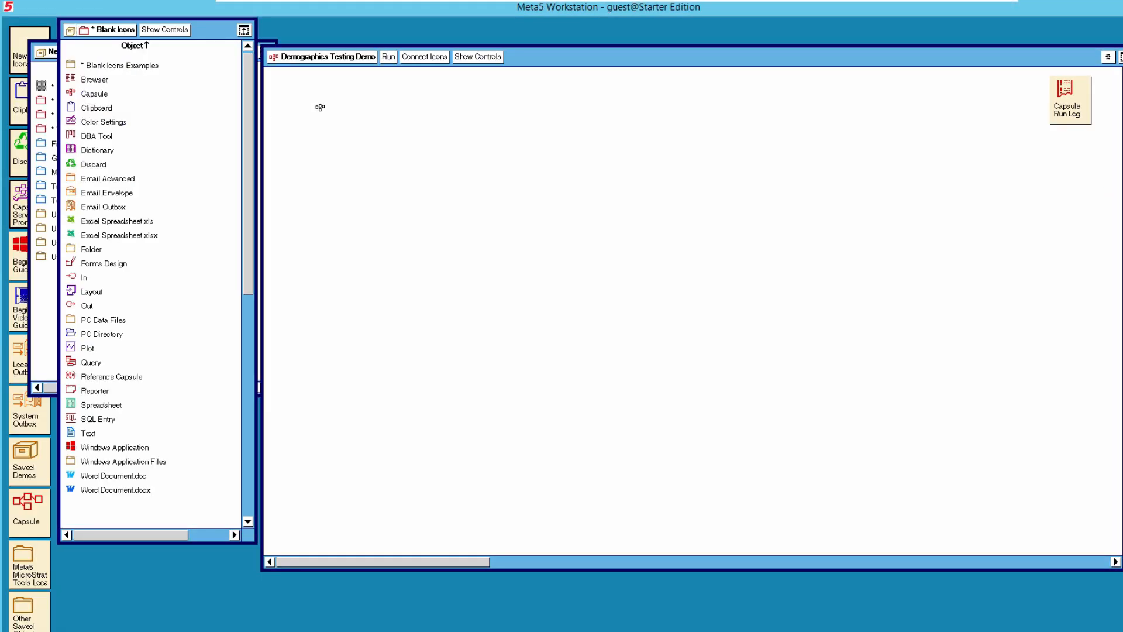
pyautogui.click(293, 104)
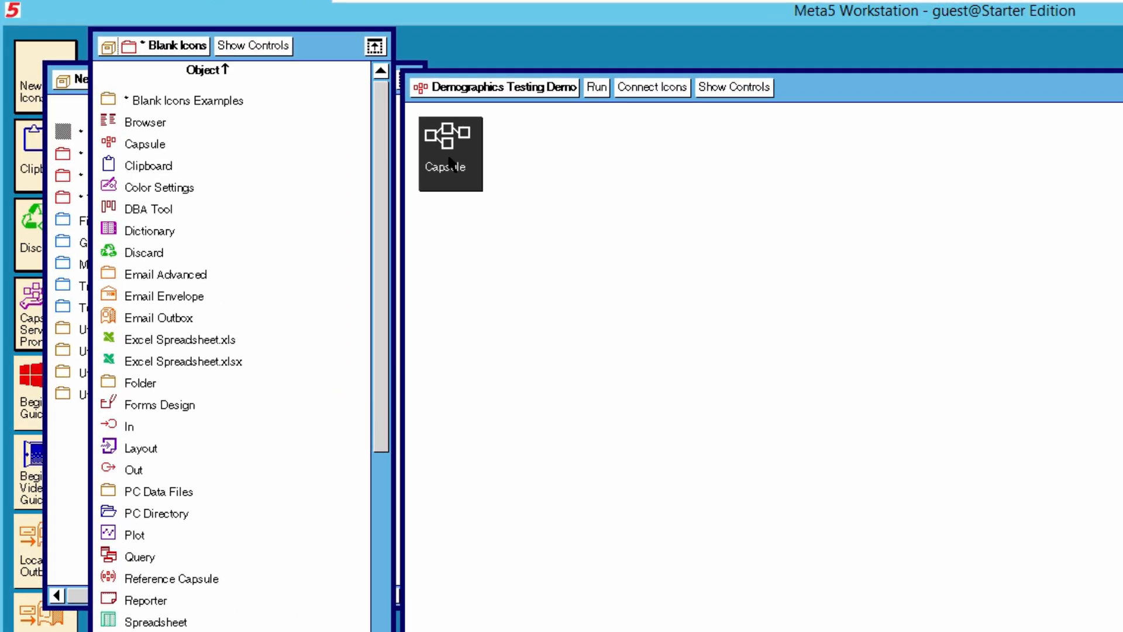
# Rename the inner capsule as Age Band in its icon options
pyautogui.rightClick(434, 152)
pyautogui.click(436, 178)
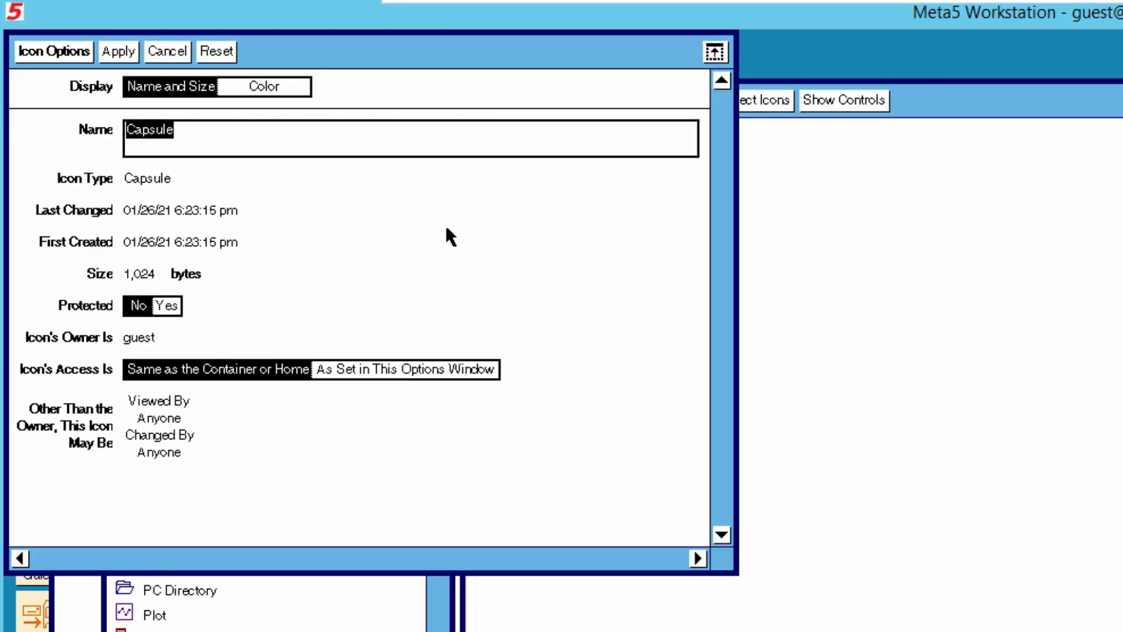
pyautogui.write('Age ')
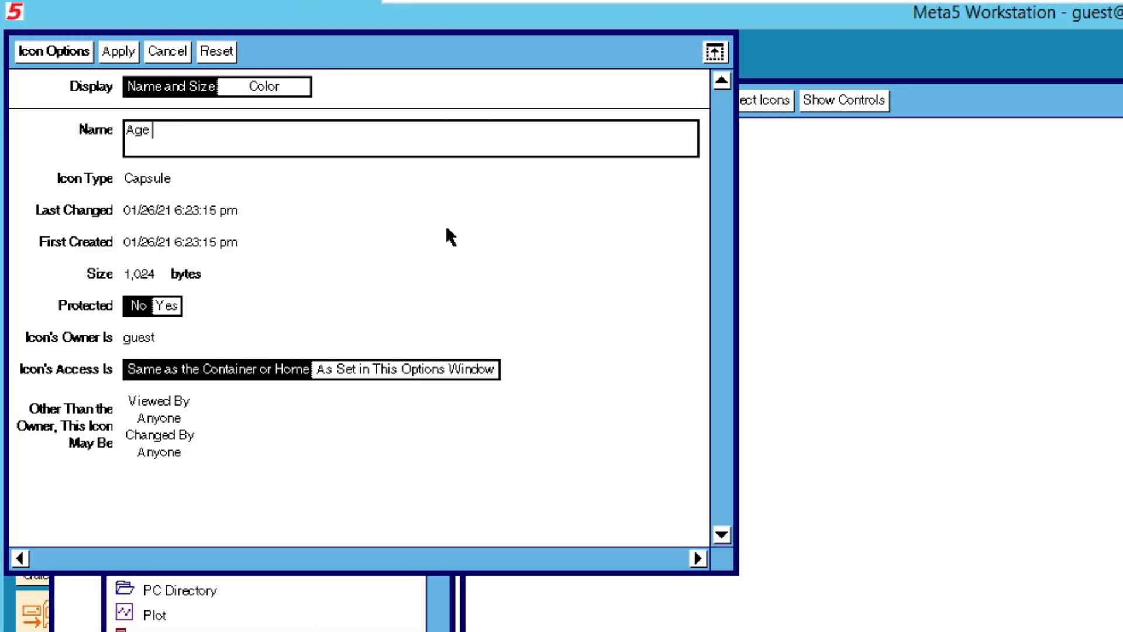
pyautogui.write('Band')
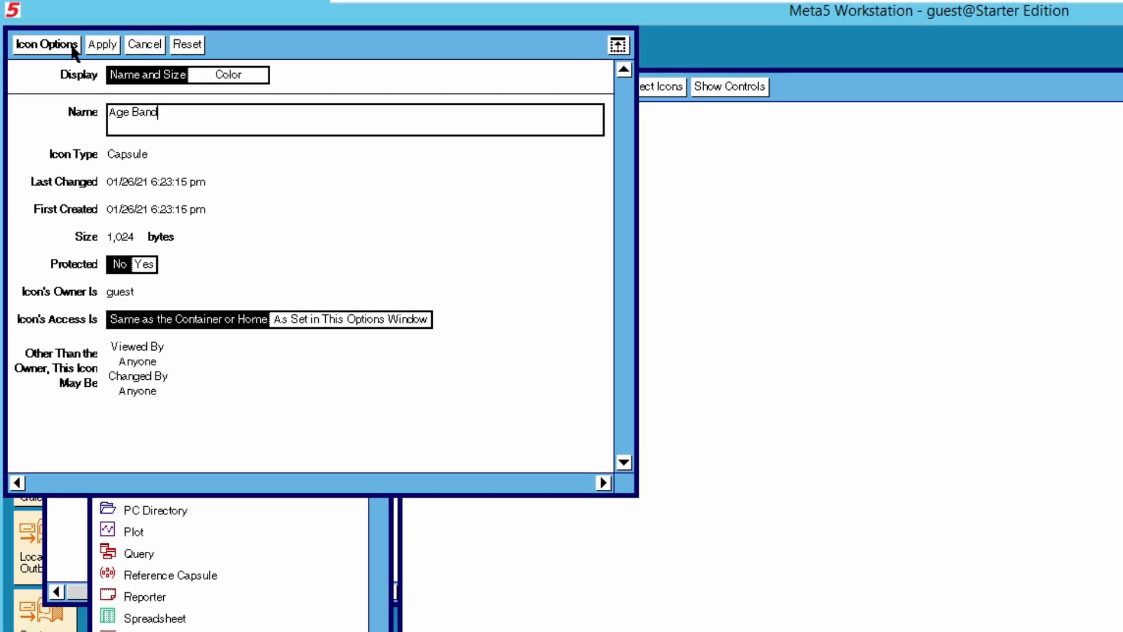
pyautogui.click(72, 47)
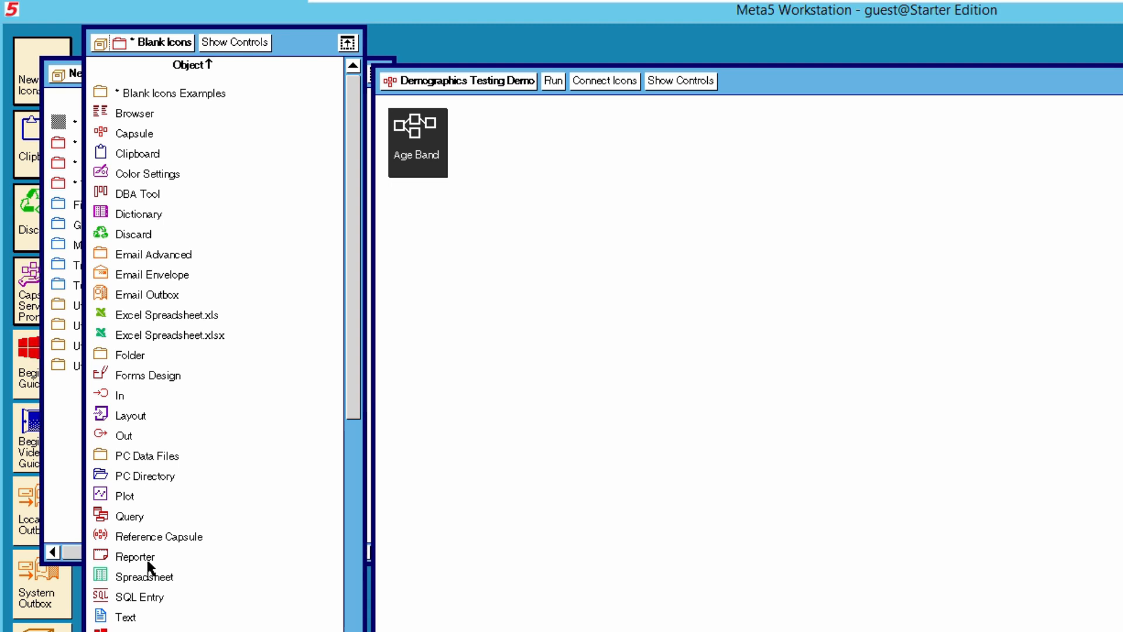
# Add a blank Spreadsheet directly below the Age Band capsule and name it Age Bands
pyautogui.moveTo(143, 582); pyautogui.dragTo(423, 243)
pyautogui.rightClick(423, 243)
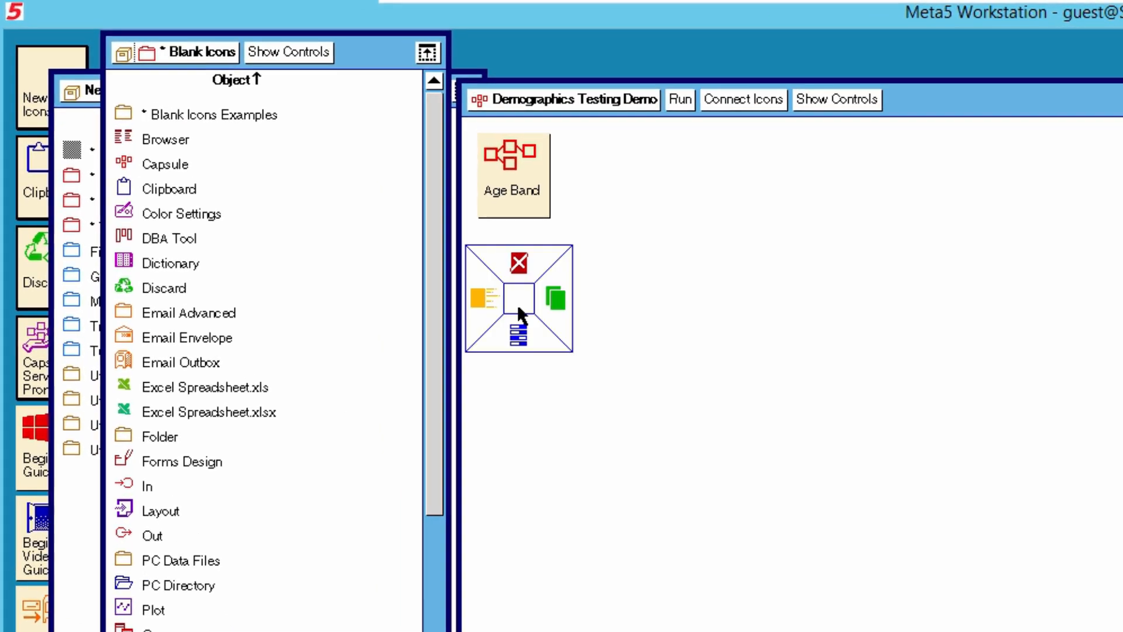
pyautogui.click(553, 364)
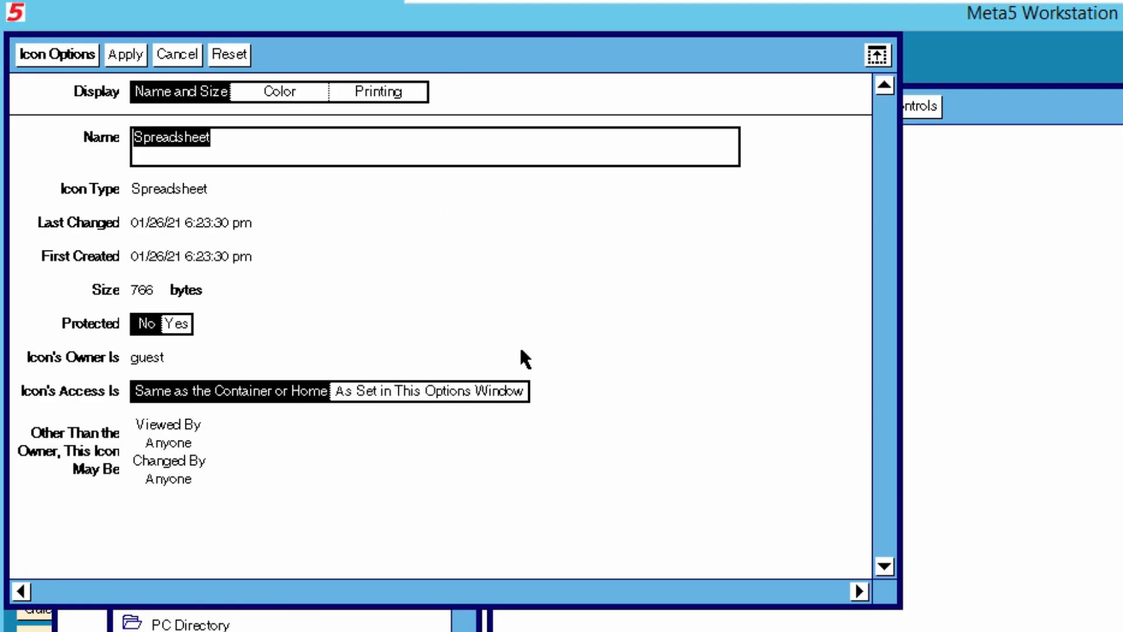
pyautogui.write('Age B')
pyautogui.write('ands')
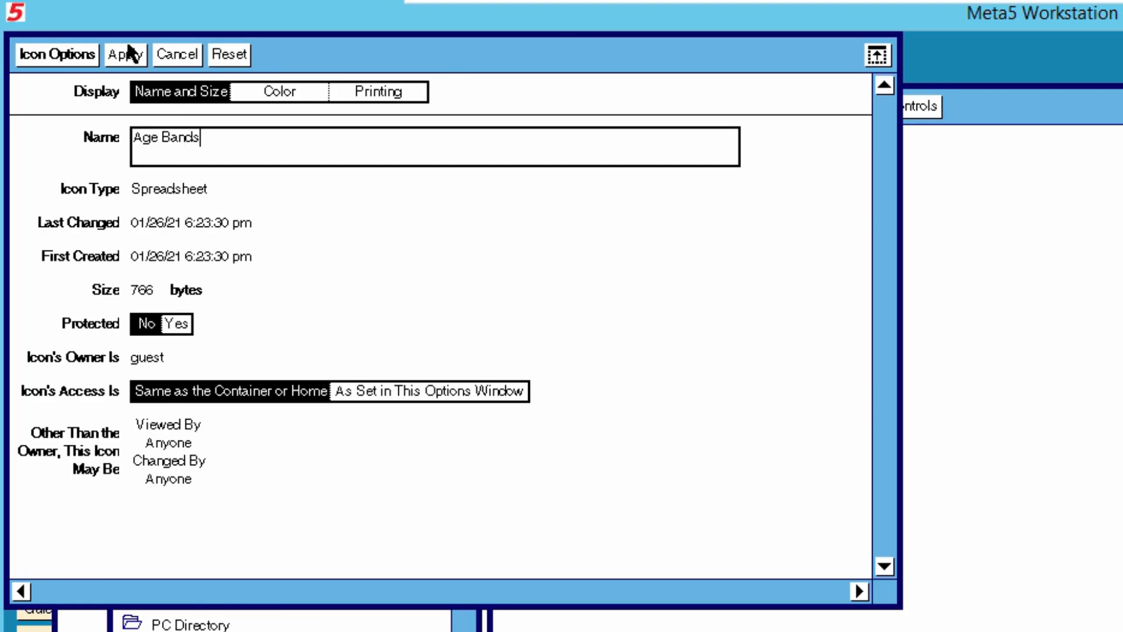
pyautogui.click(88, 57)
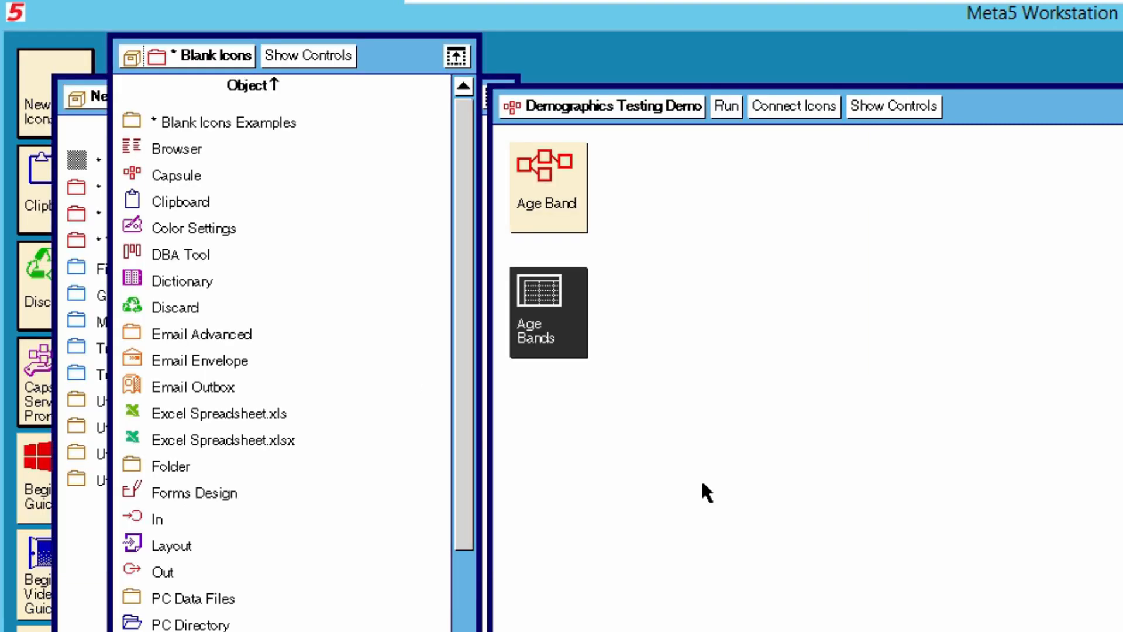
pyautogui.click(796, 446)
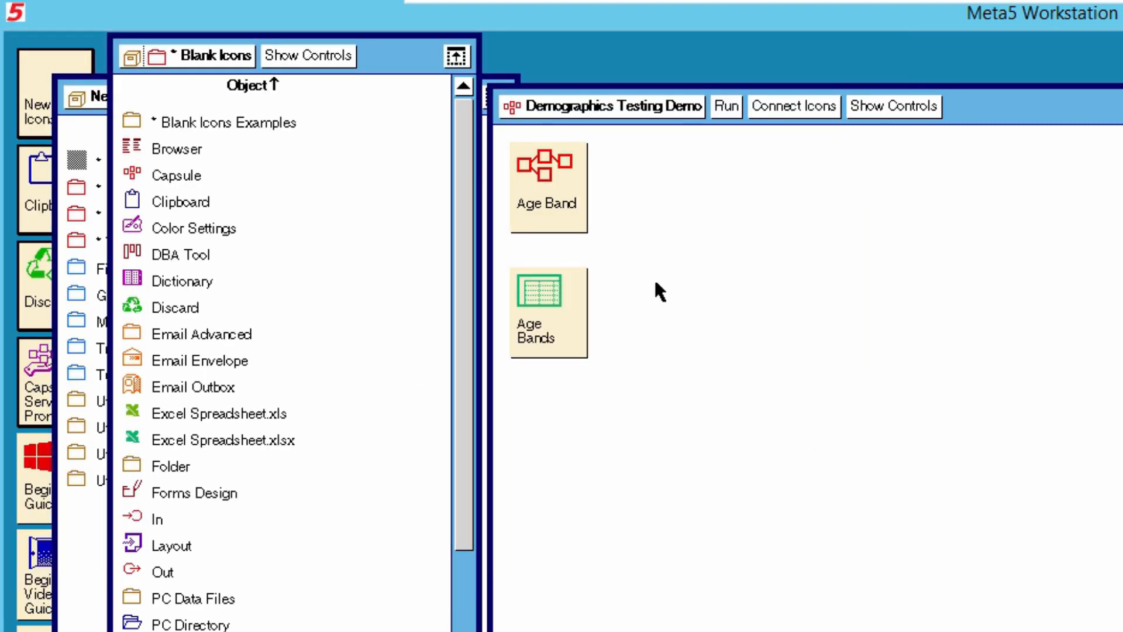
# Open the Age Band capsule, enlarge its window, and move its Capsule Run Log icon to the capsule's upper-right corner
pyautogui.doubleClick(564, 205)
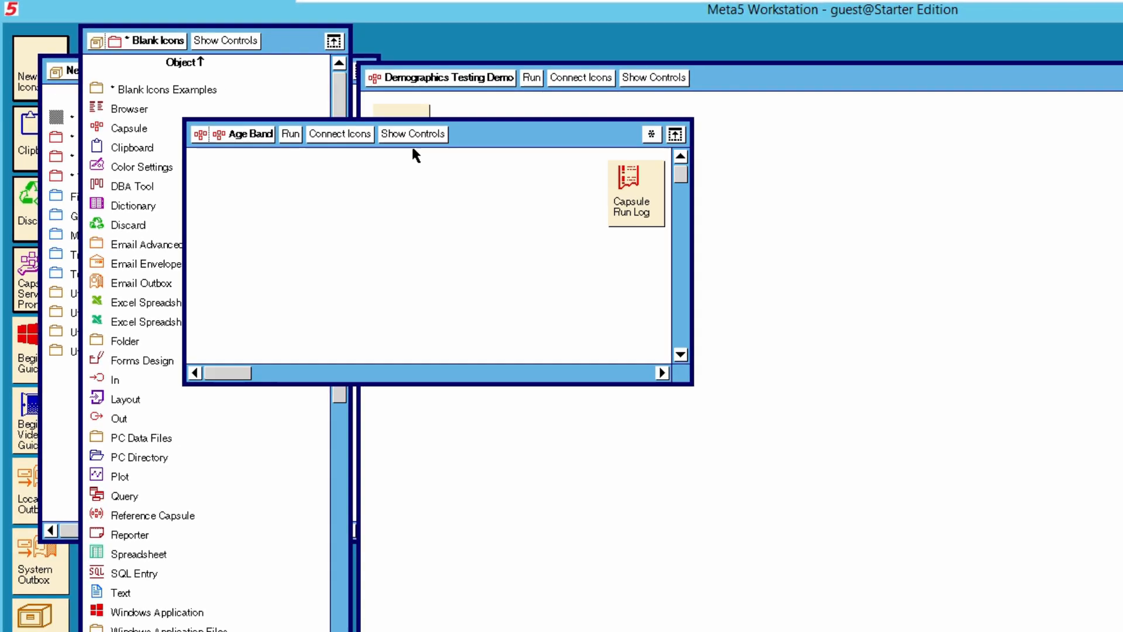
pyautogui.moveTo(443, 116); pyautogui.dragTo(655, 182)
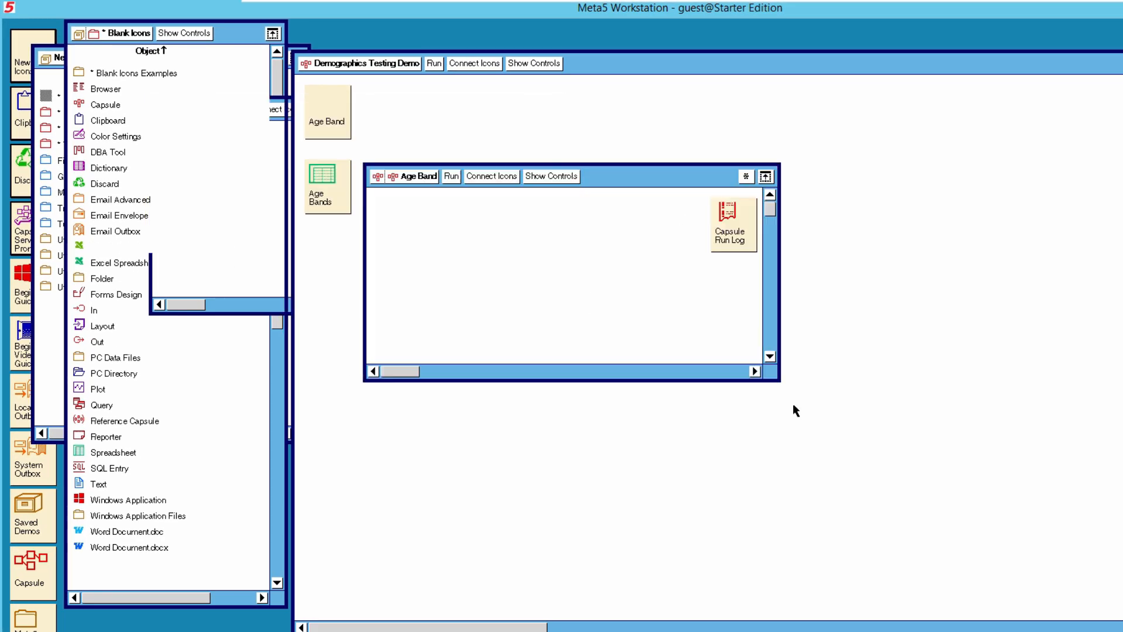
pyautogui.moveTo(782, 382); pyautogui.dragTo(1088, 507)
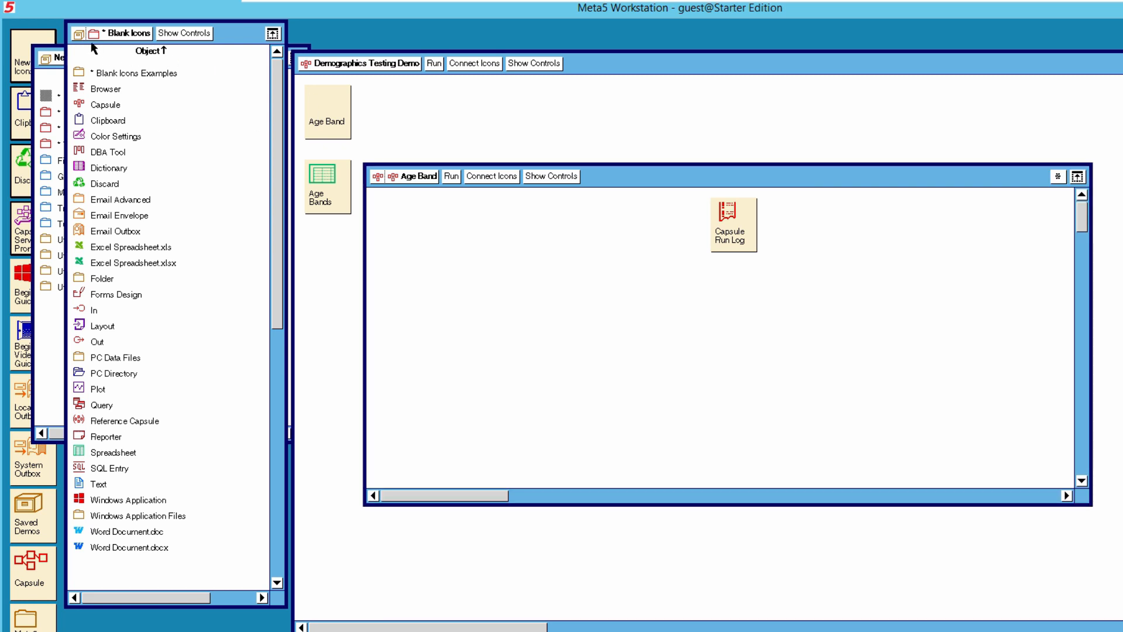
pyautogui.click(81, 38)
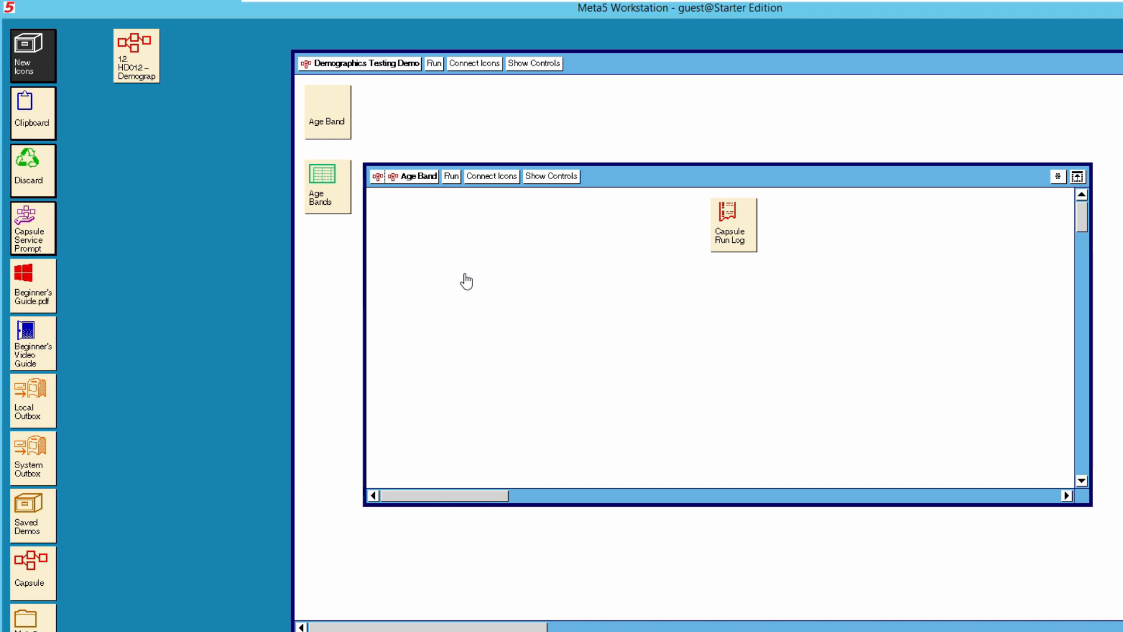
pyautogui.moveTo(727, 226); pyautogui.dragTo(997, 224)
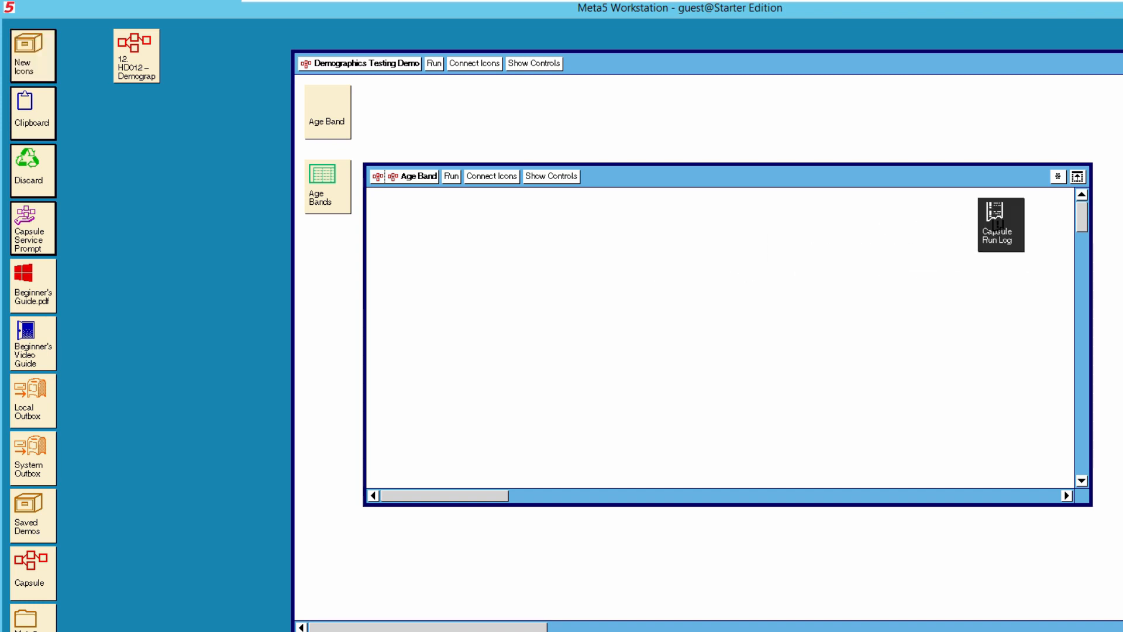
# Open the existing Demographics Demo capsule and its Age Bands capsule, arranging both windows so the Age Band capsule stays accessible
pyautogui.click(143, 78)
pyautogui.doubleClick(142, 78)
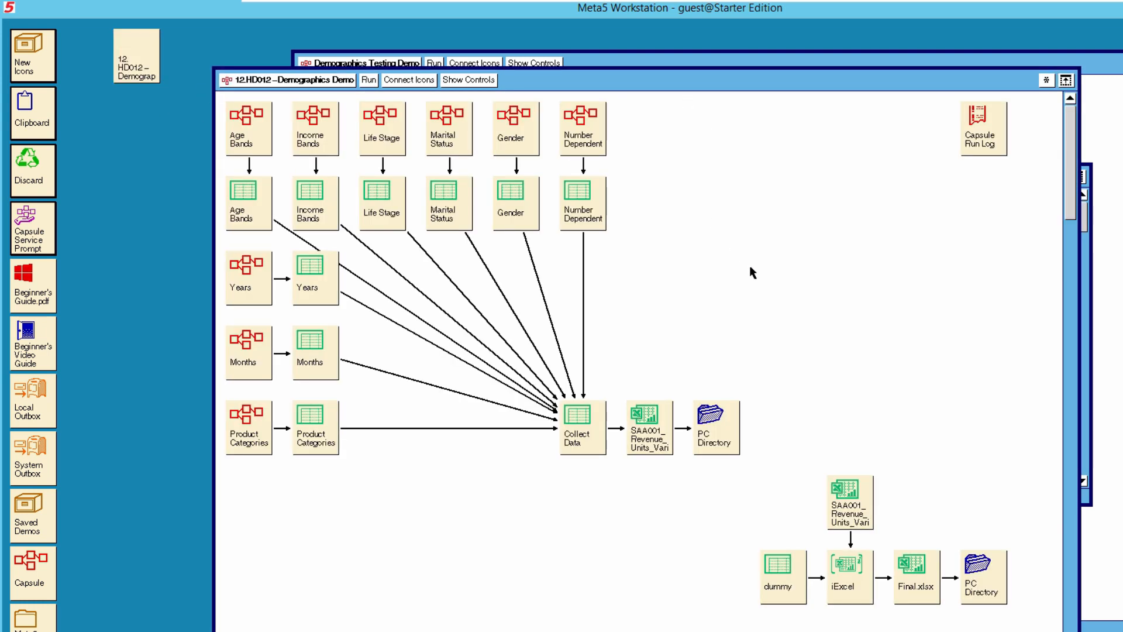
pyautogui.moveTo(711, 86); pyautogui.dragTo(910, 426)
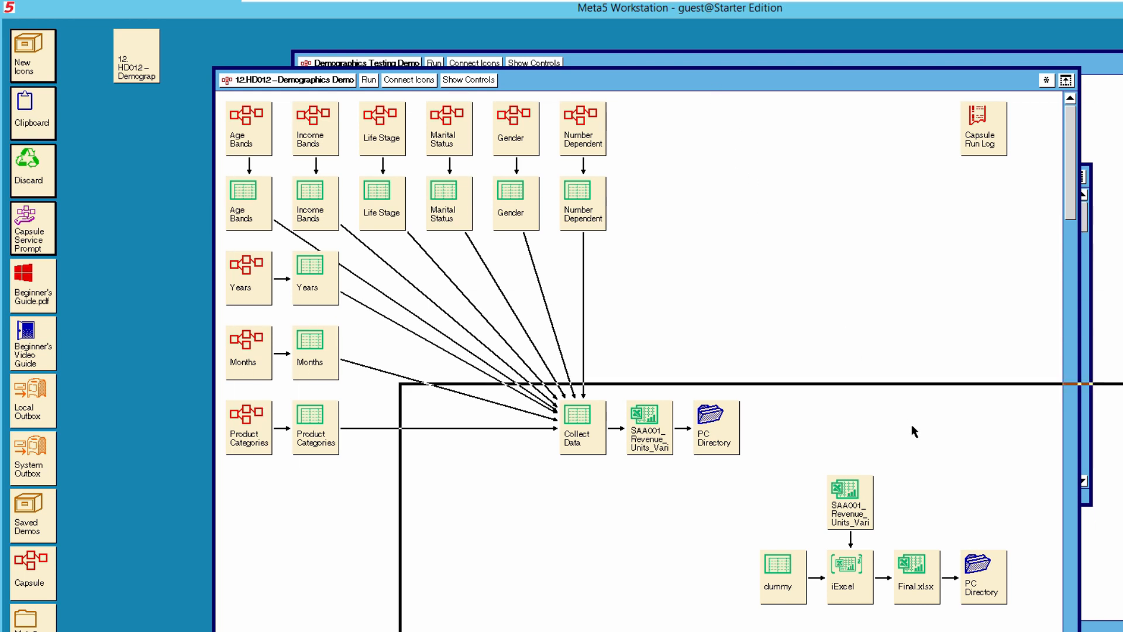
pyautogui.doubleClick(455, 489)
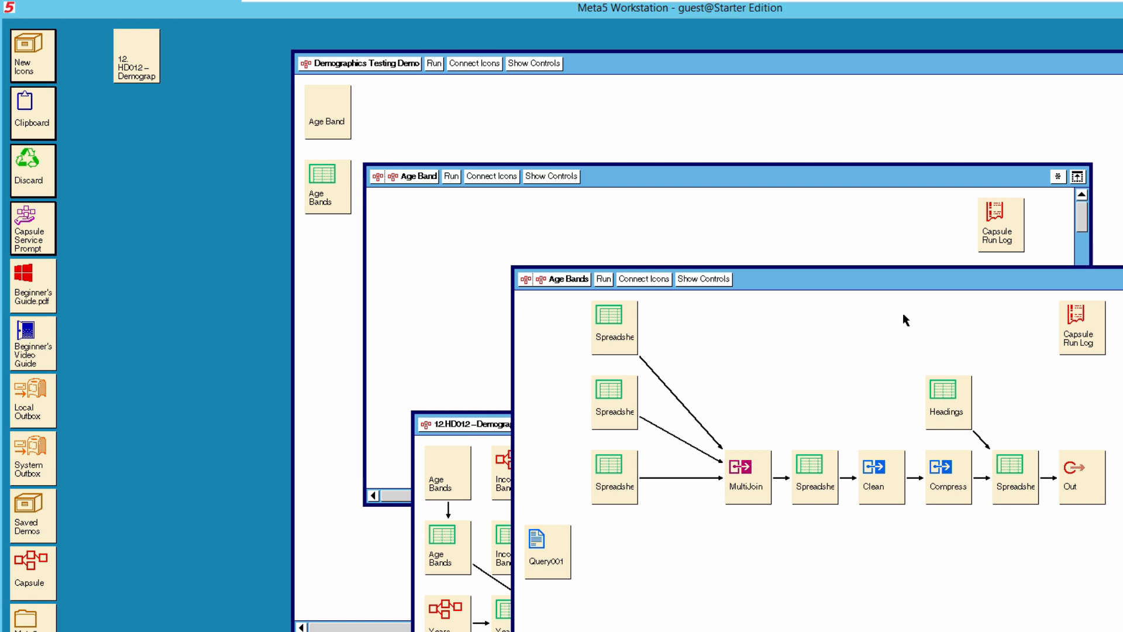
pyautogui.moveTo(900, 286); pyautogui.dragTo(918, 287)
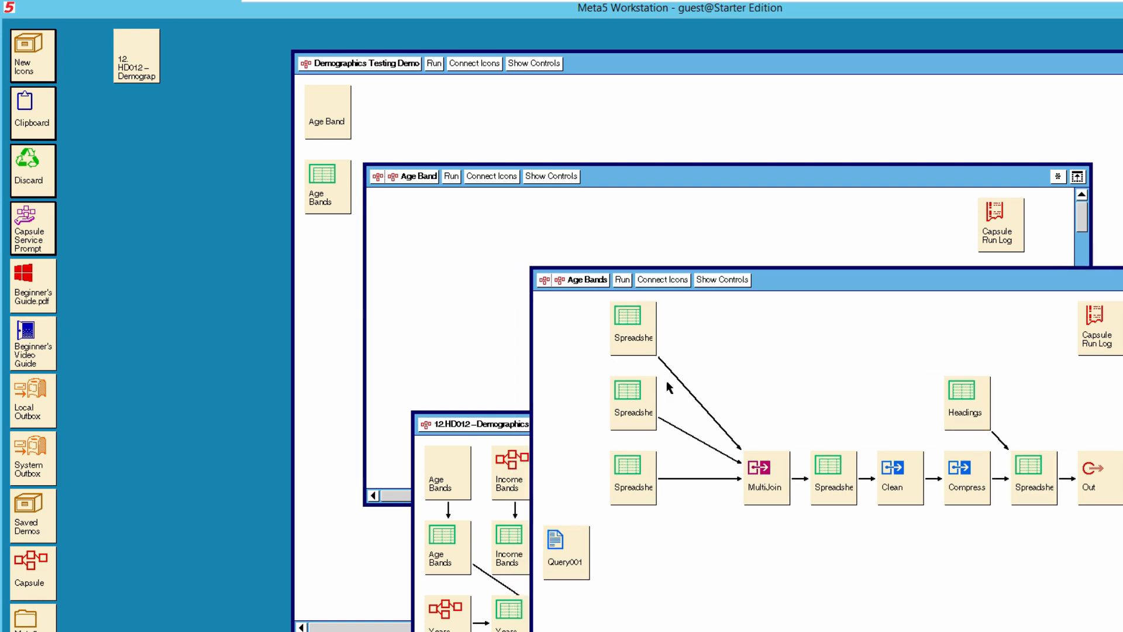
# Copy the three input spreadsheets and Query001 from Age Bands into the Age Band capsule and close both source capsules
pyautogui.click(639, 346)
pyautogui.keyDown('shift'); pyautogui.click(640, 412); pyautogui.keyUp('shift')
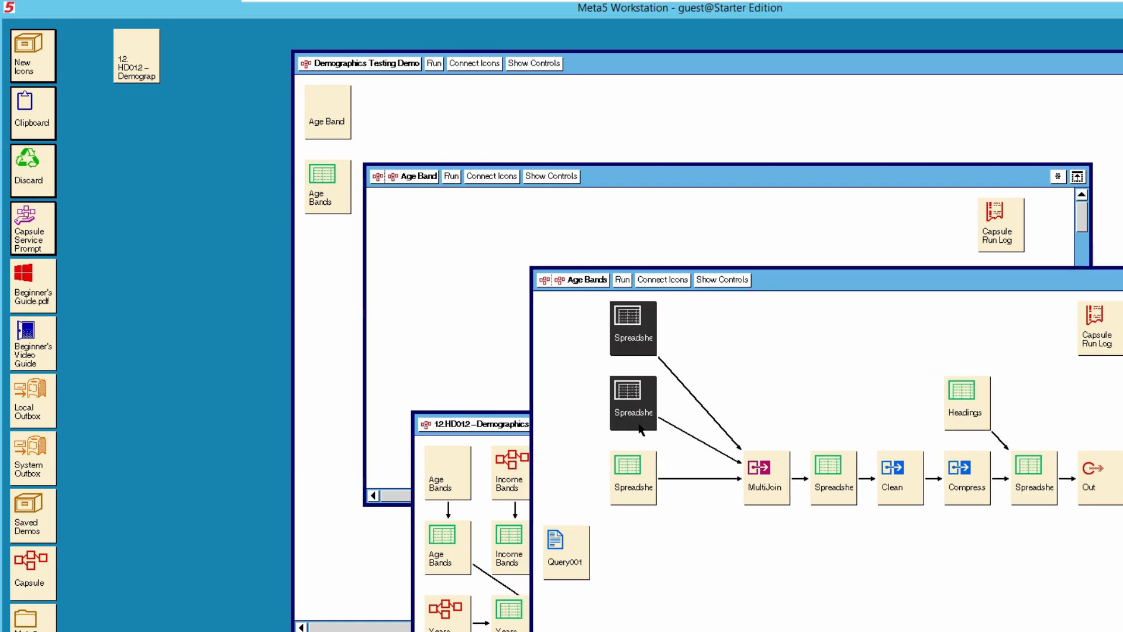
pyautogui.keyDown('shift'); pyautogui.click(637, 486); pyautogui.keyUp('shift')
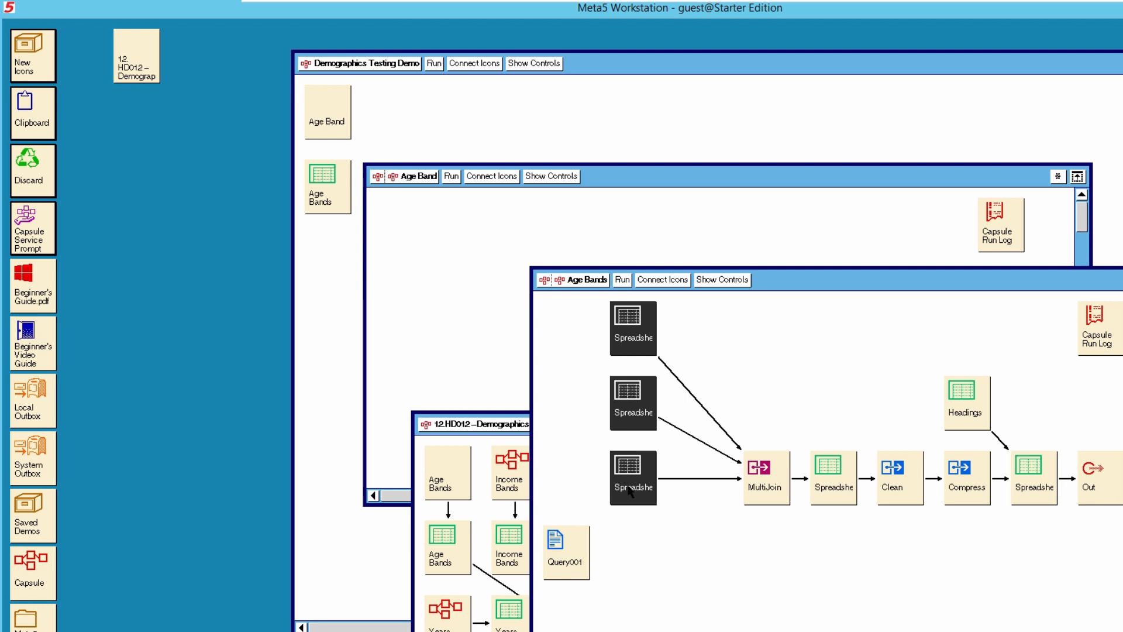
pyautogui.keyDown('shift'); pyautogui.click(561, 551); pyautogui.keyUp('shift')
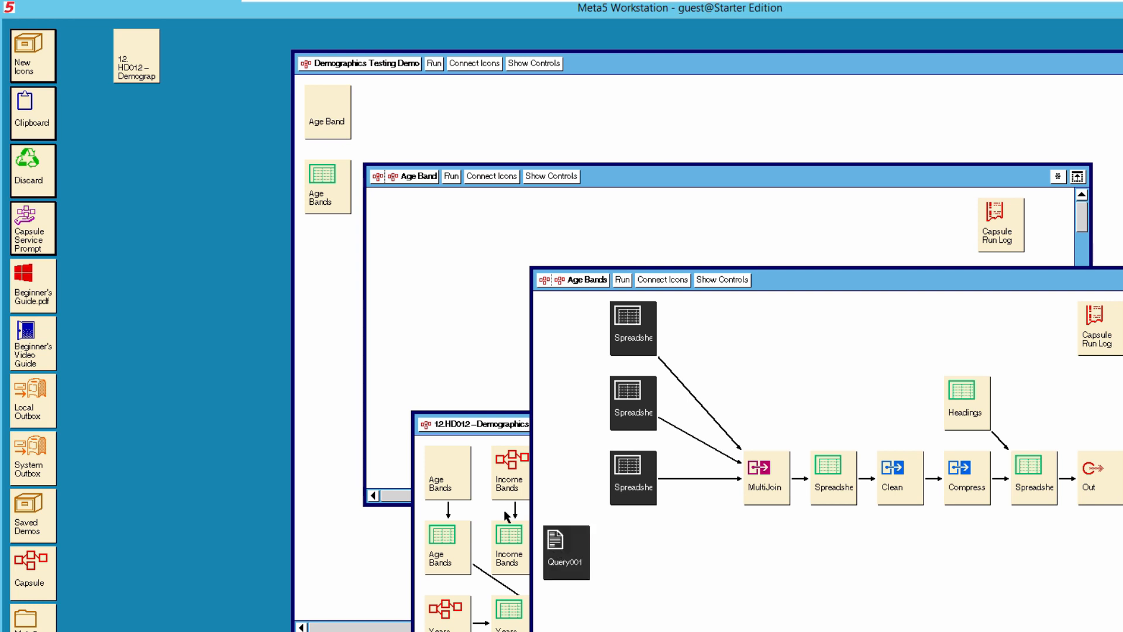
pyautogui.click(483, 218)
pyautogui.click(484, 218)
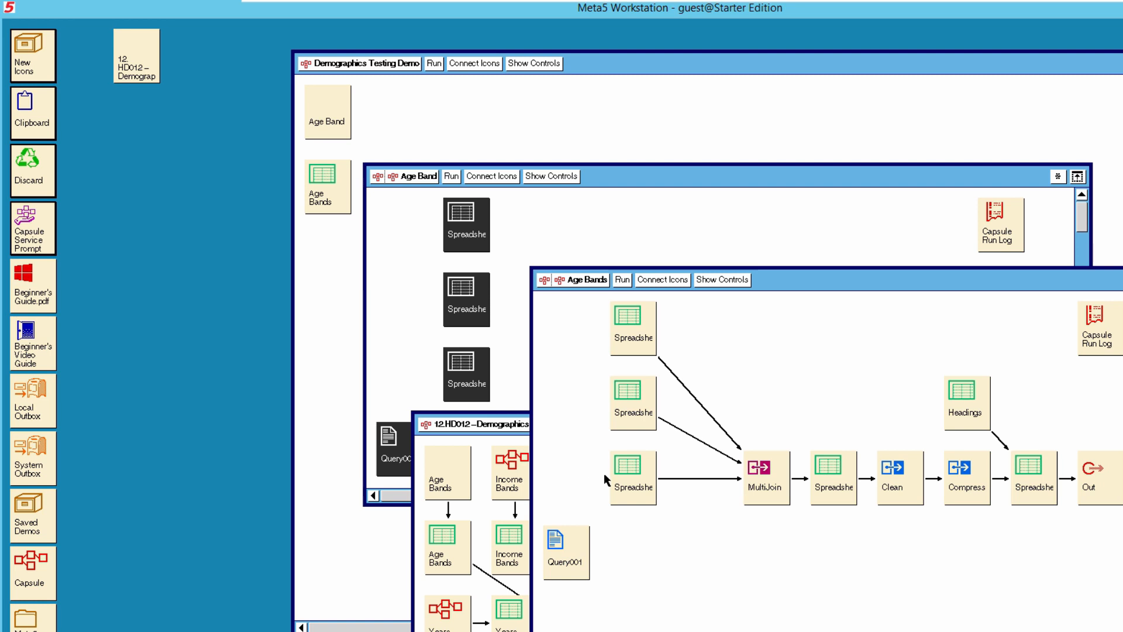
pyautogui.click(591, 282)
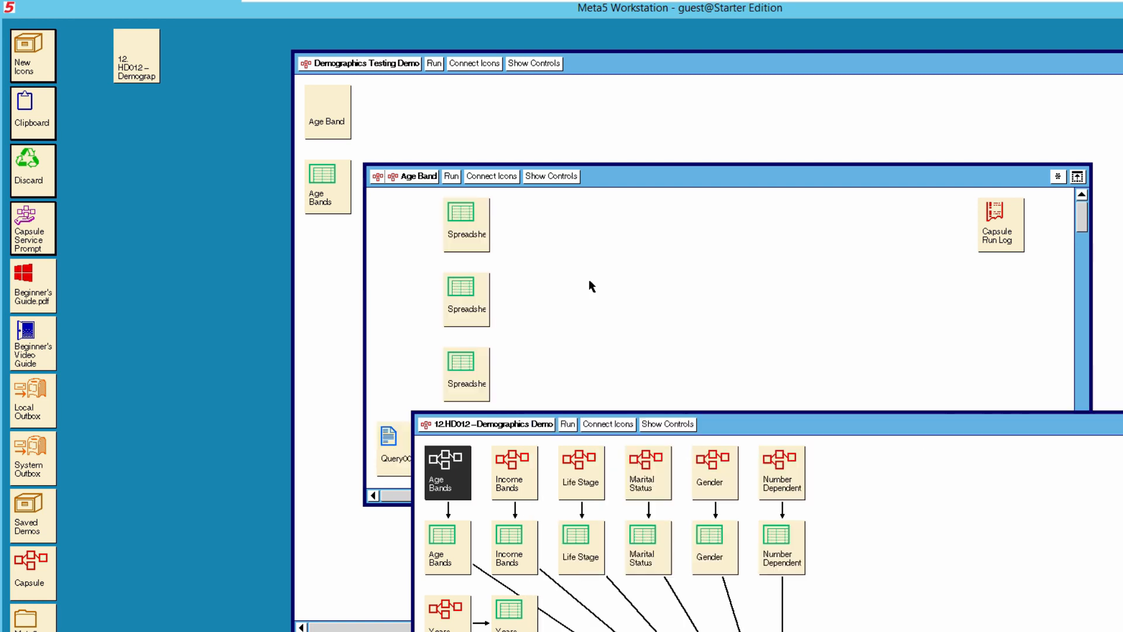
pyautogui.click(507, 427)
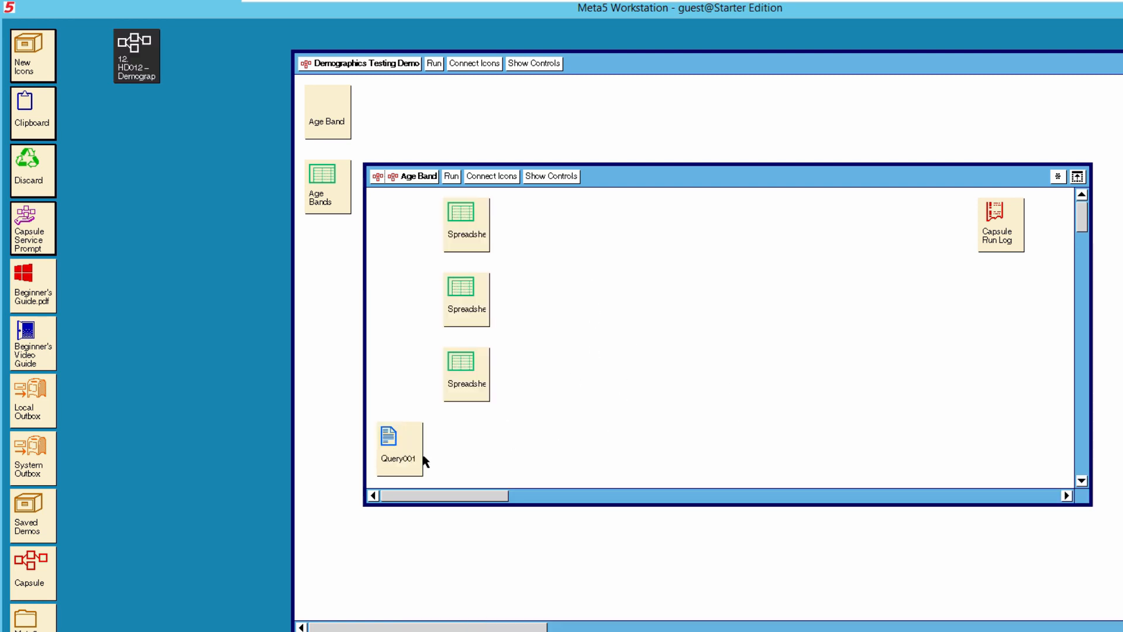
# Examine the uppermost copied spreadsheet's age band sales columns and its rows from first to last
pyautogui.click(471, 221)
pyautogui.doubleClick(471, 221)
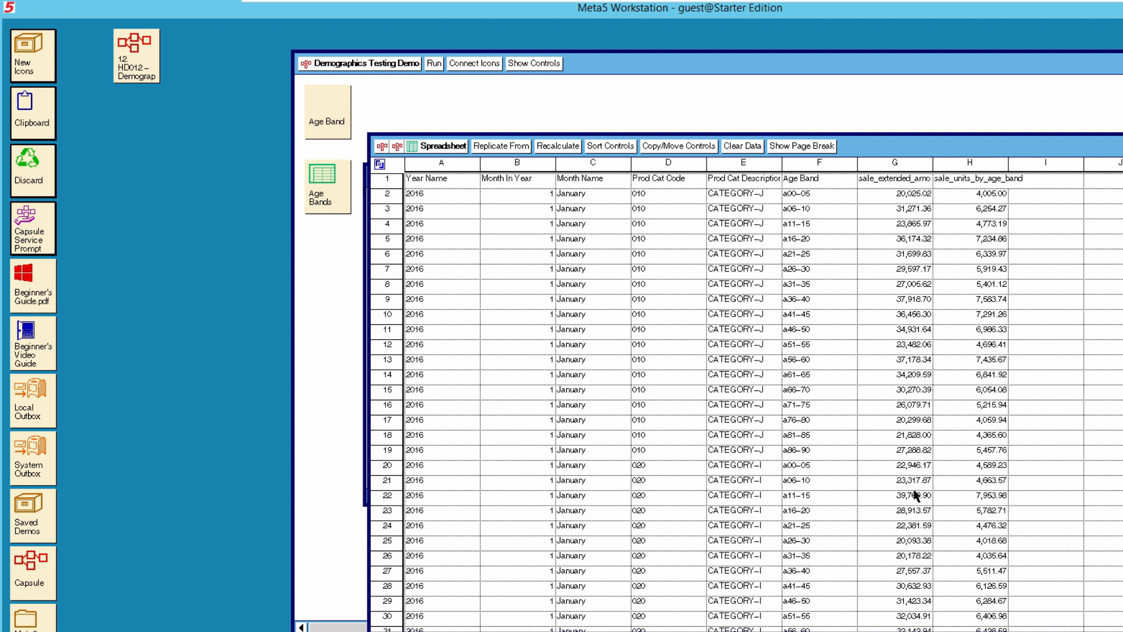
pyautogui.scroll(-20, 747, 401)
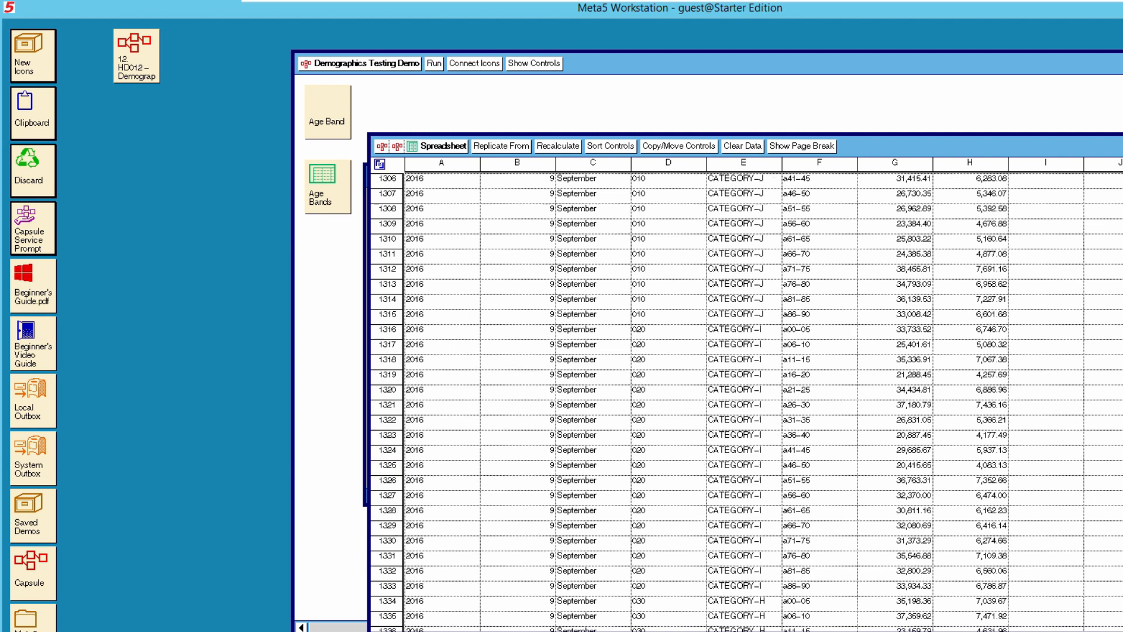
pyautogui.scroll(-2, 960, 581)
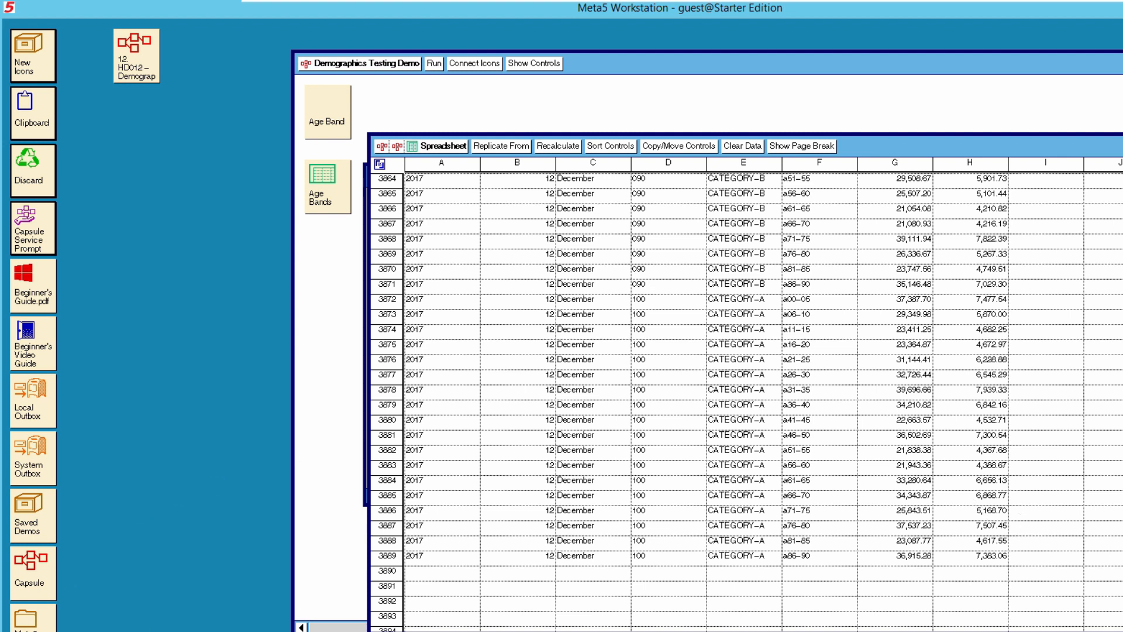
pyautogui.scroll(20, 747, 398)
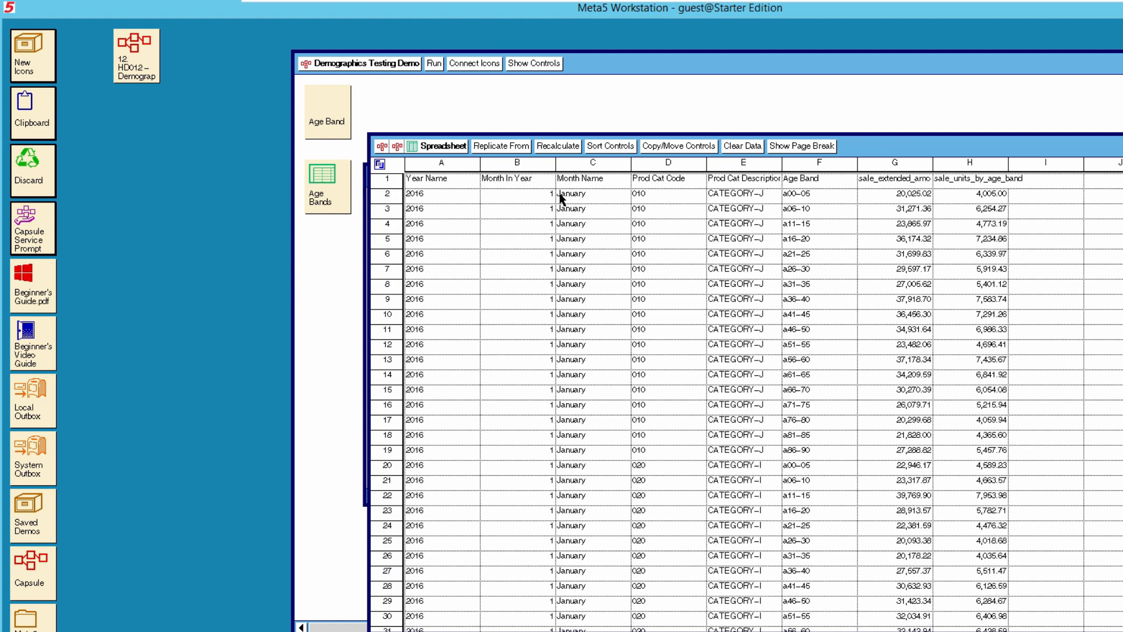
pyautogui.click(442, 148)
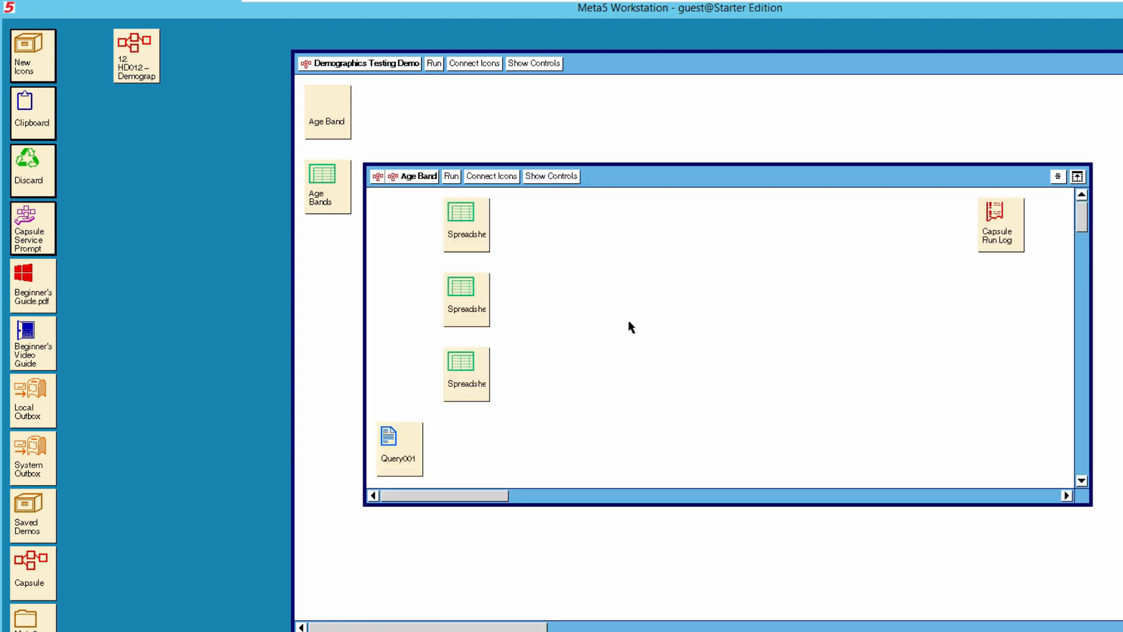
pyautogui.click(472, 237)
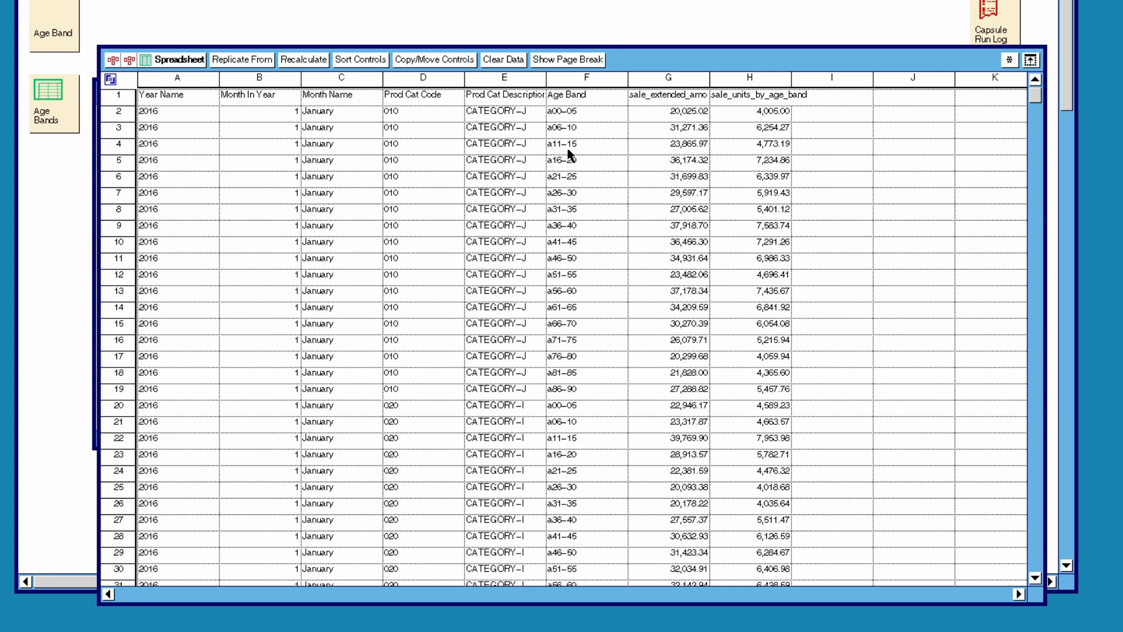
pyautogui.click(180, 60)
# Review the middle spreadsheet's monthly sales by product category and the lowest spreadsheet's age band counts
pyautogui.click(199, 231)
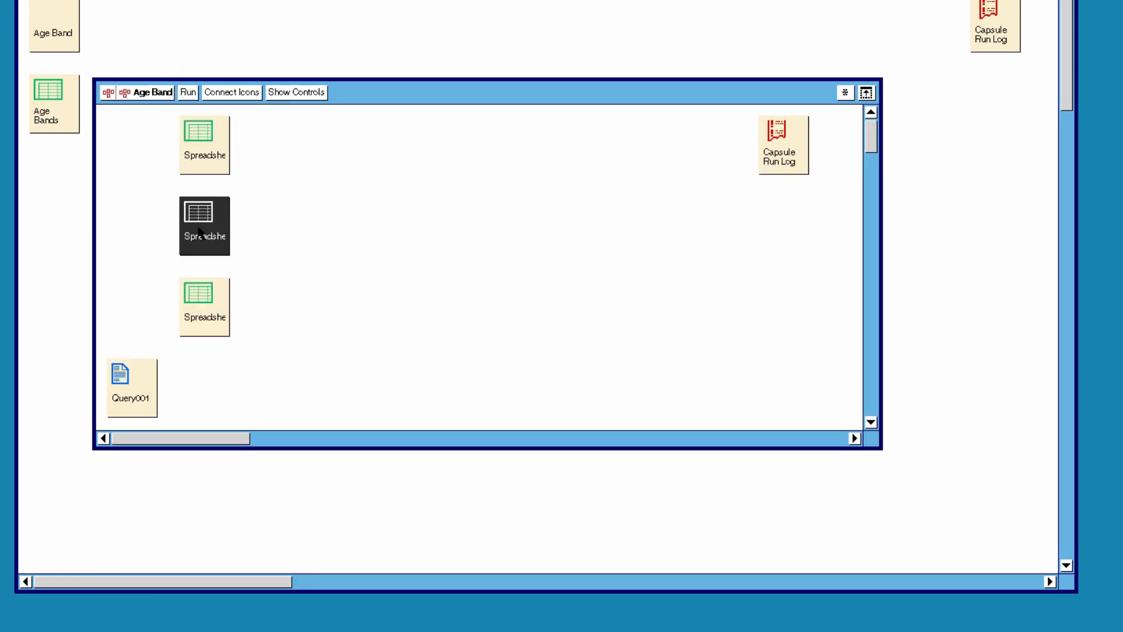
pyautogui.doubleClick(199, 232)
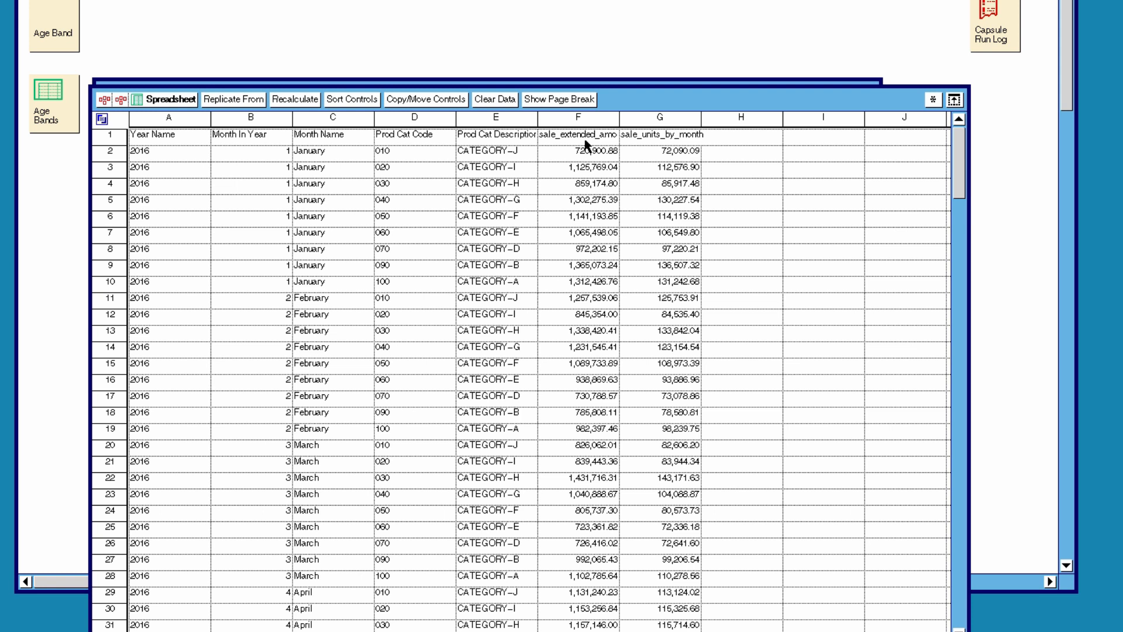
pyautogui.click(186, 101)
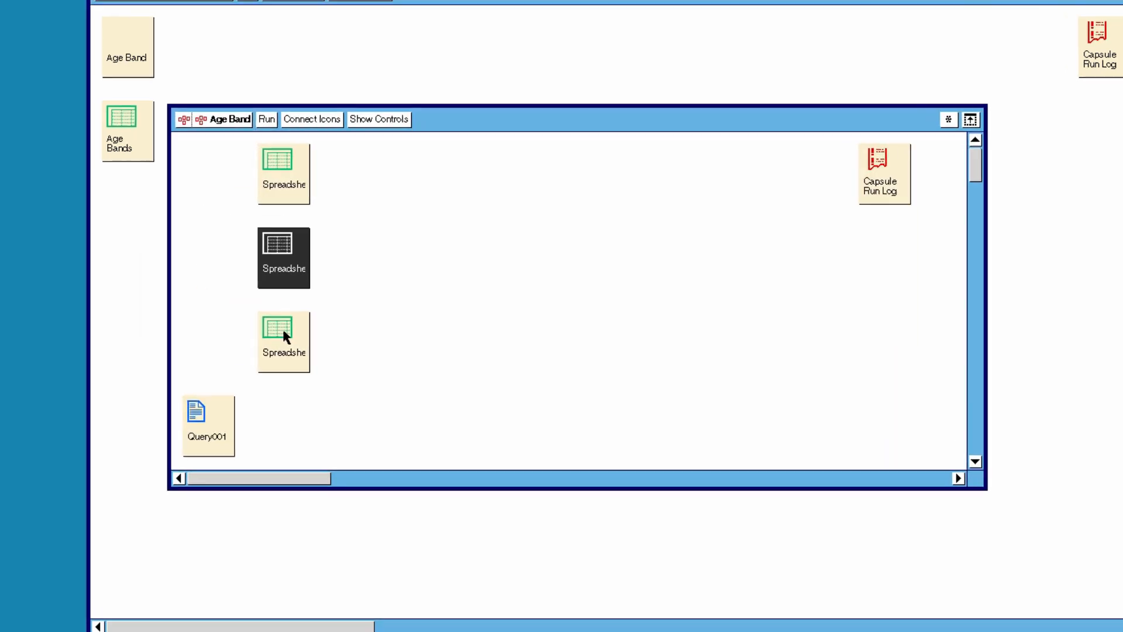
pyautogui.click(205, 299)
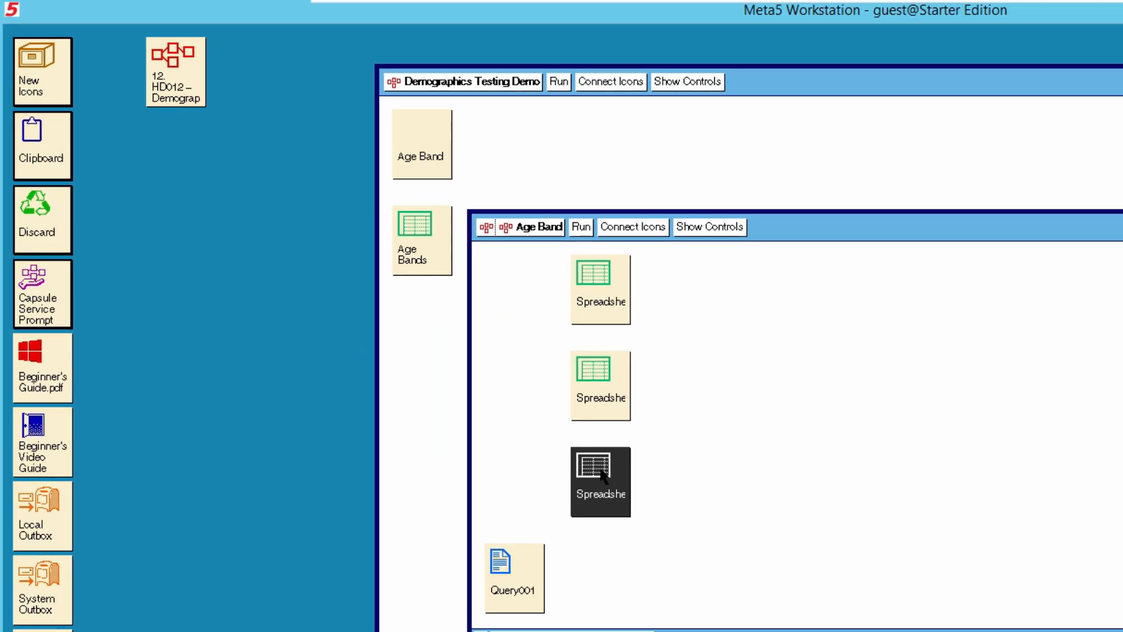
pyautogui.doubleClick(602, 475)
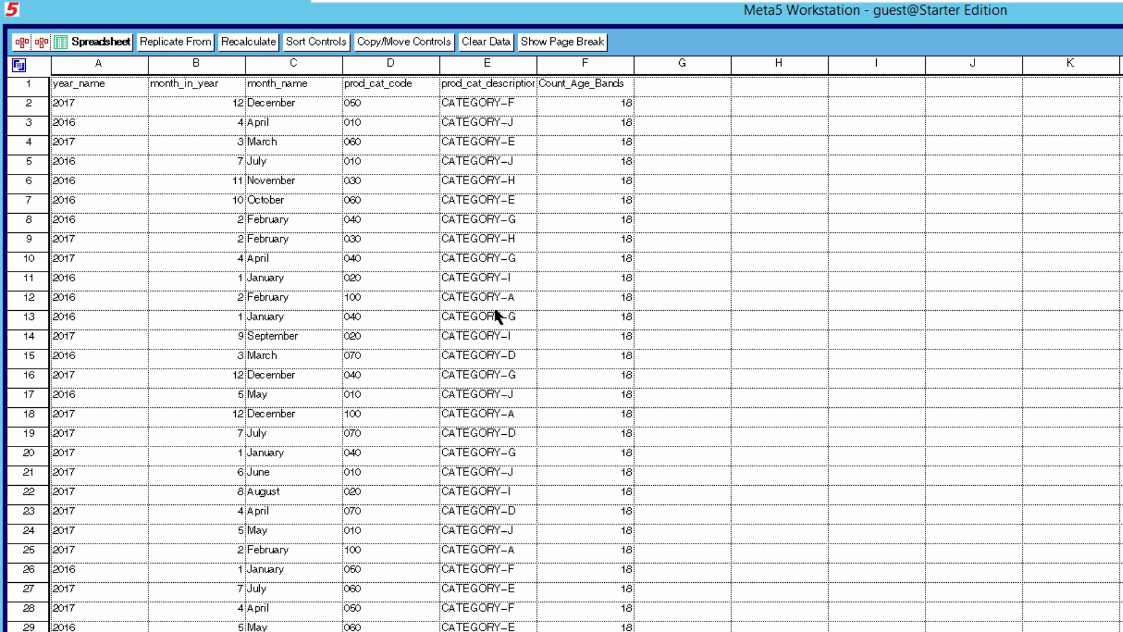
pyautogui.click(94, 42)
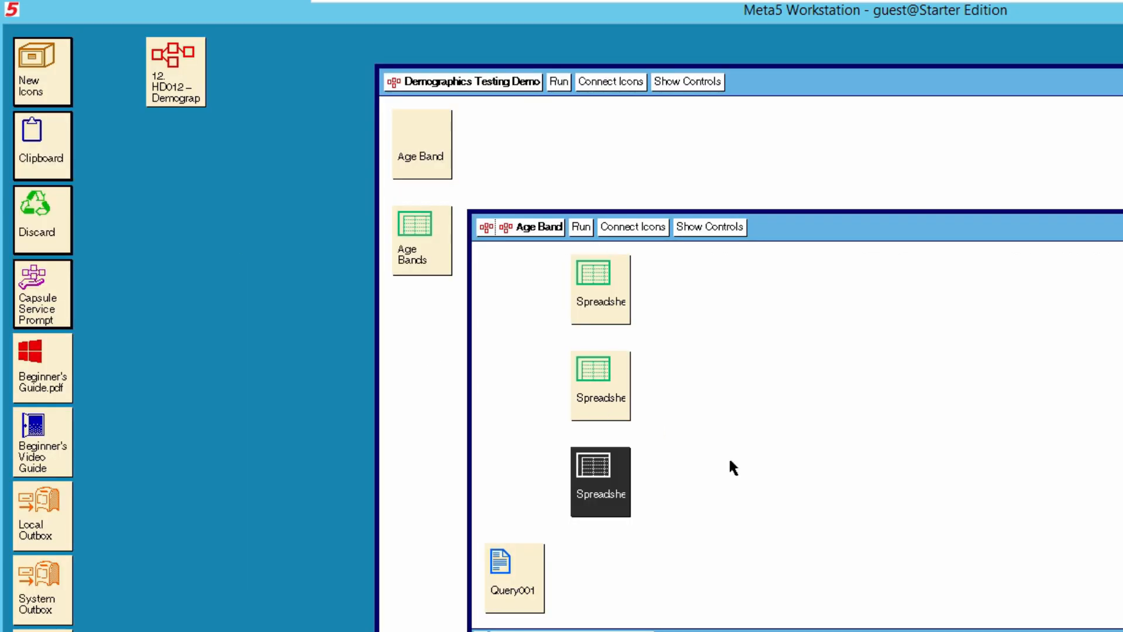
# Read the SQL text in Query001 and compare it with the Count_Age_Bands column in the lowest spreadsheet
pyautogui.doubleClick(514, 579)
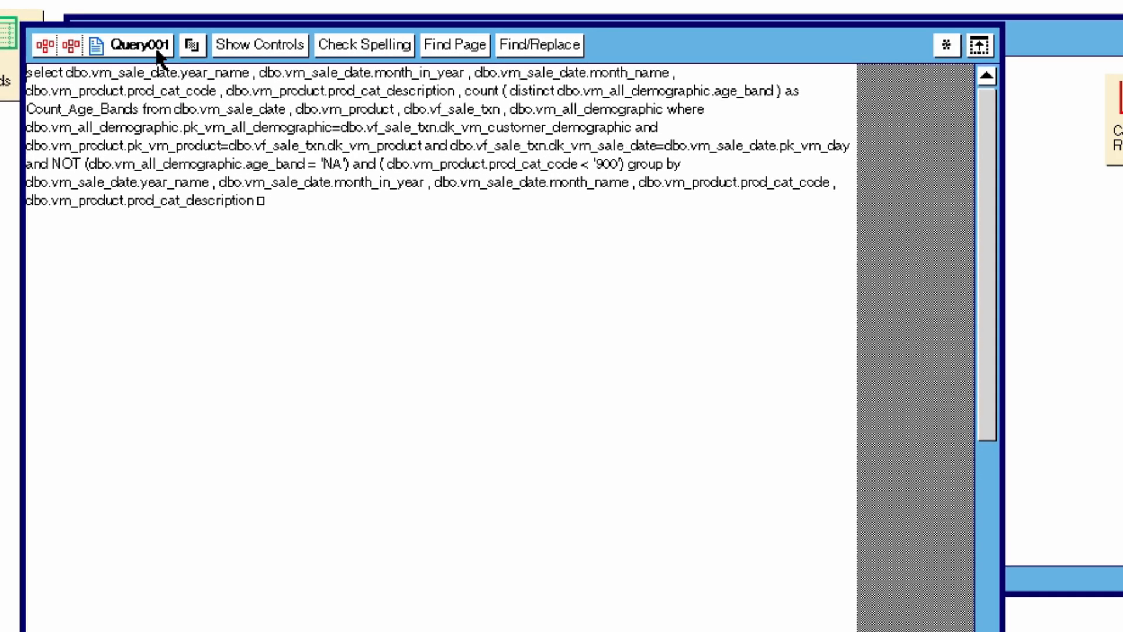
pyautogui.click(153, 48)
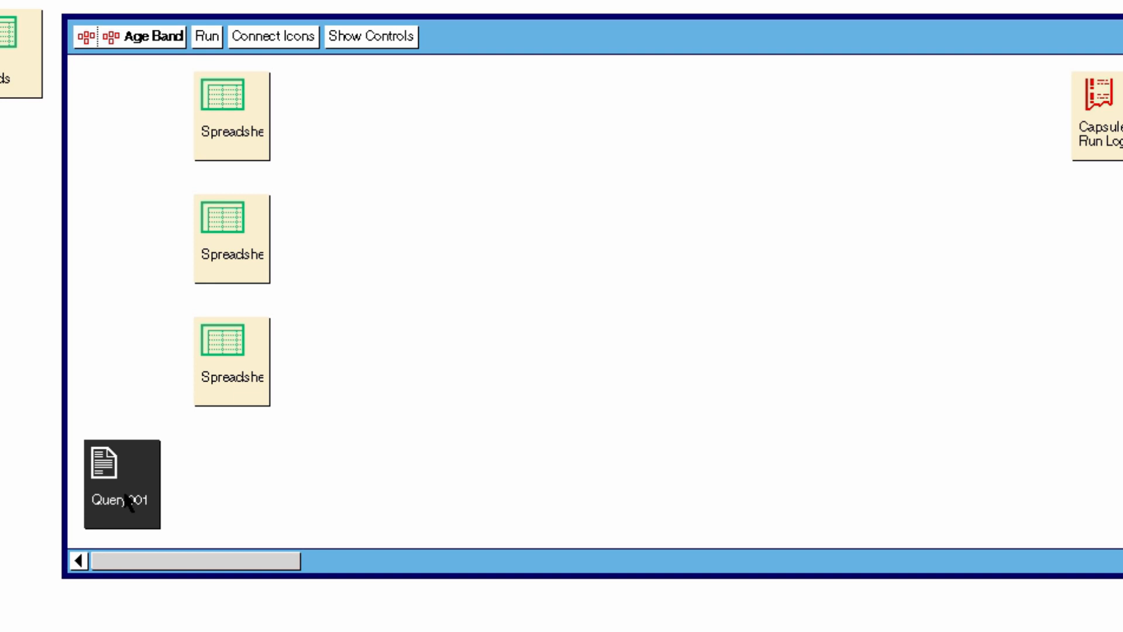
pyautogui.click(228, 374)
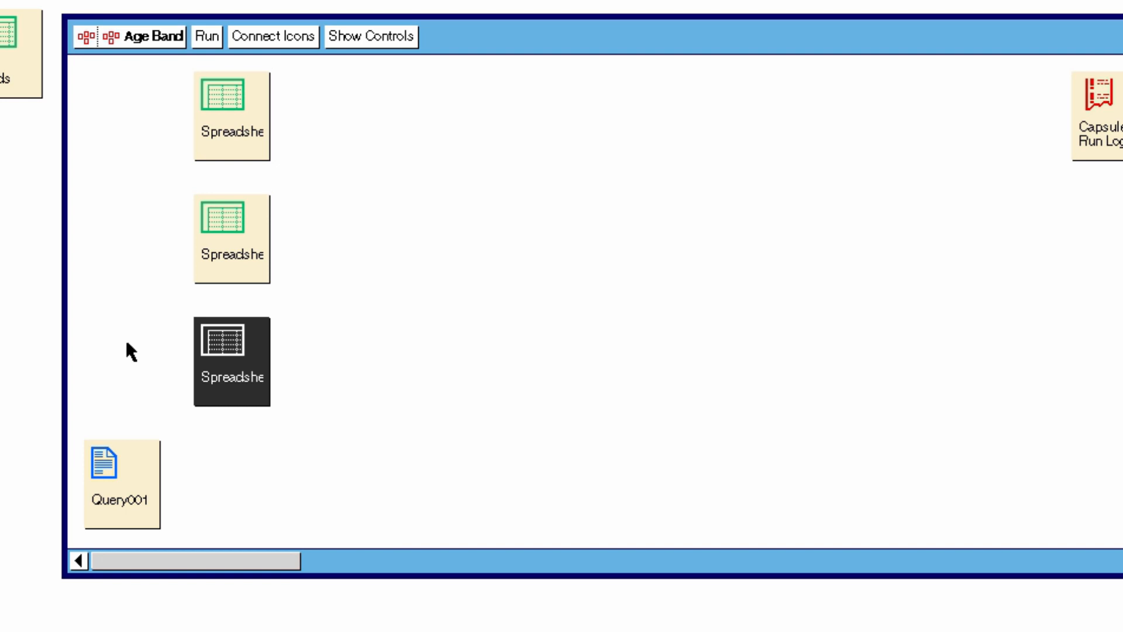
pyautogui.doubleClick(115, 472)
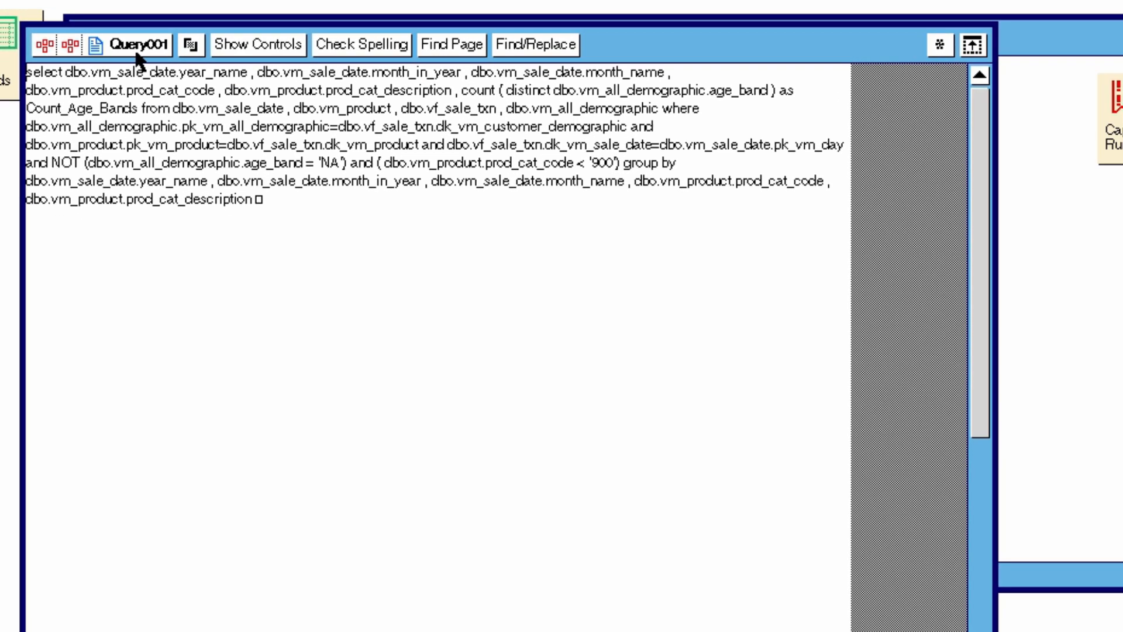
pyautogui.click(174, 62)
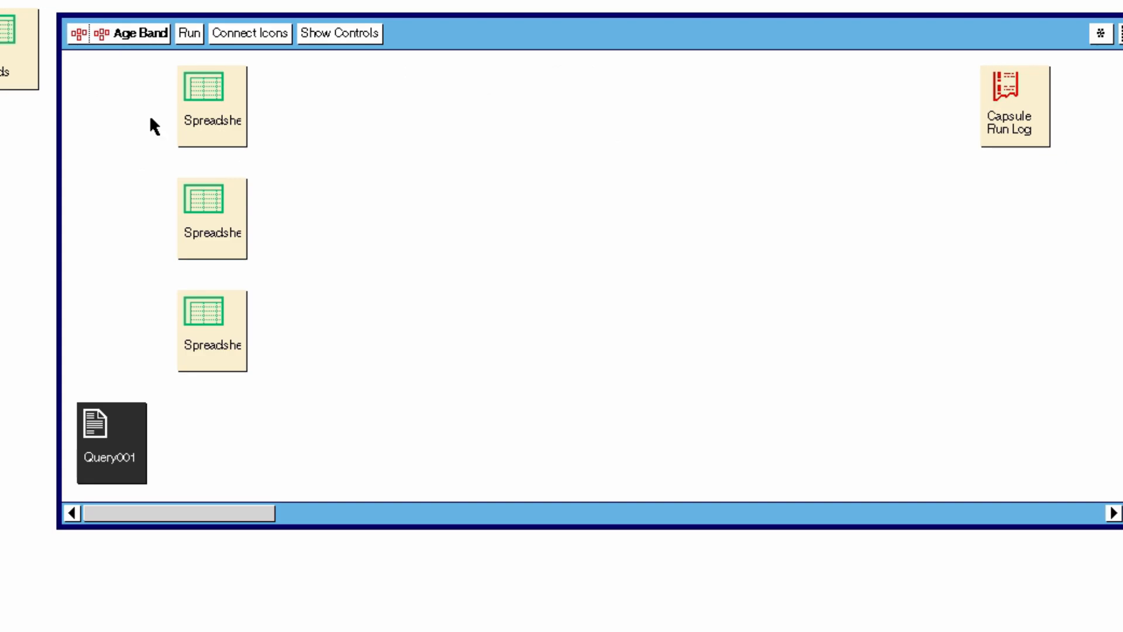
pyautogui.doubleClick(213, 330)
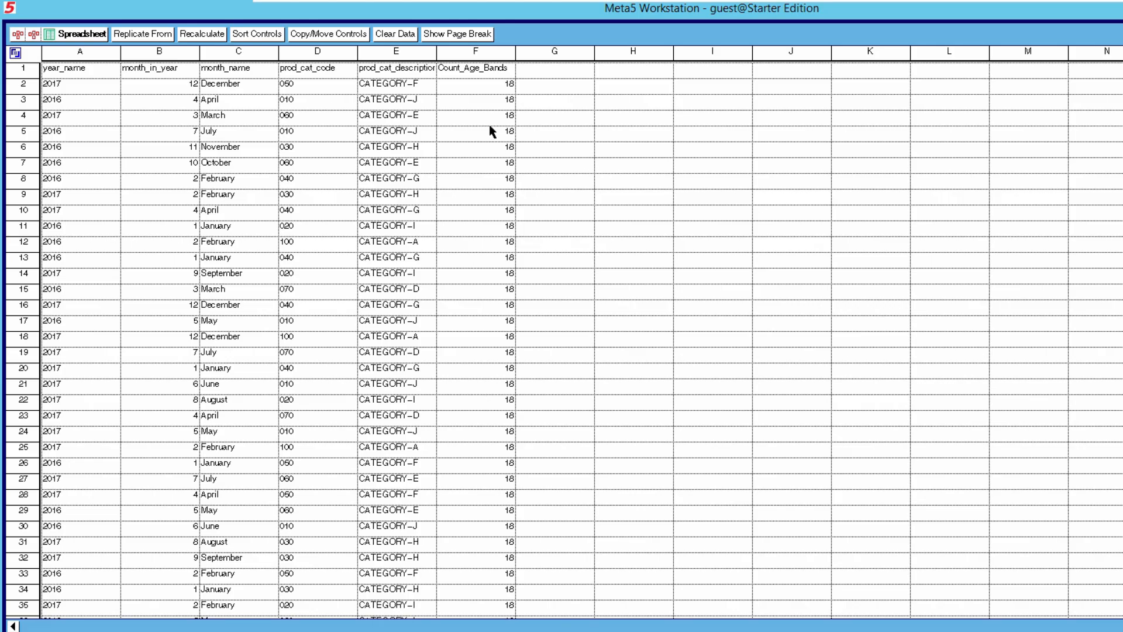
pyautogui.click(476, 75)
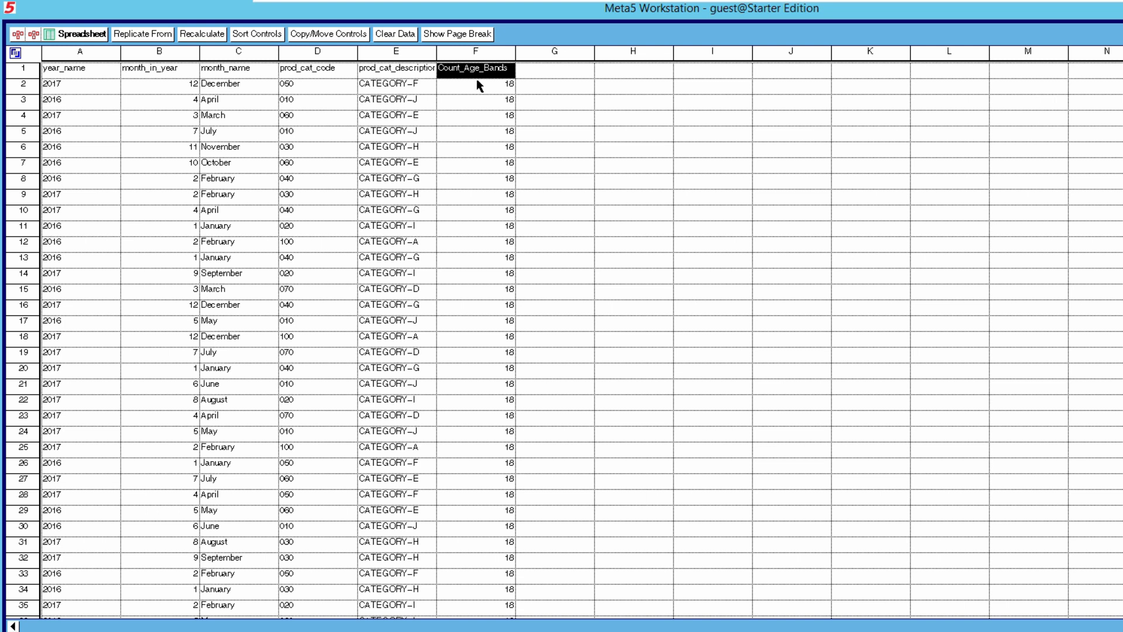
pyautogui.click(82, 36)
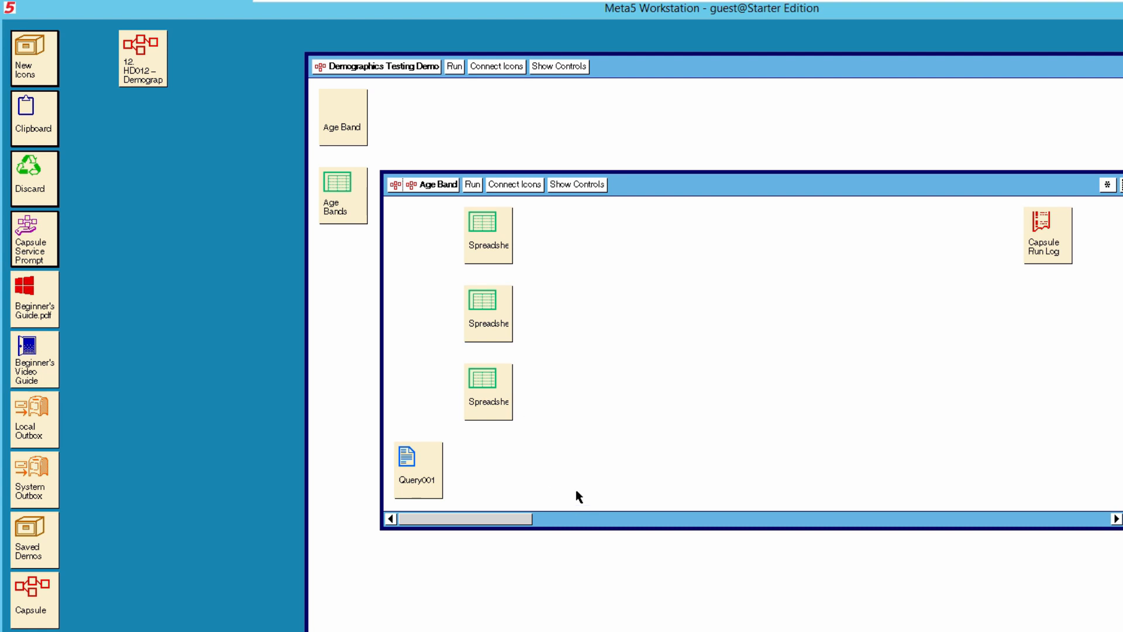
# Place a MultiJoin transformer from the Aggregate Combine Data icons in the Age Band capsule, in the lowest spreadsheet's row
pyautogui.doubleClick(39, 59)
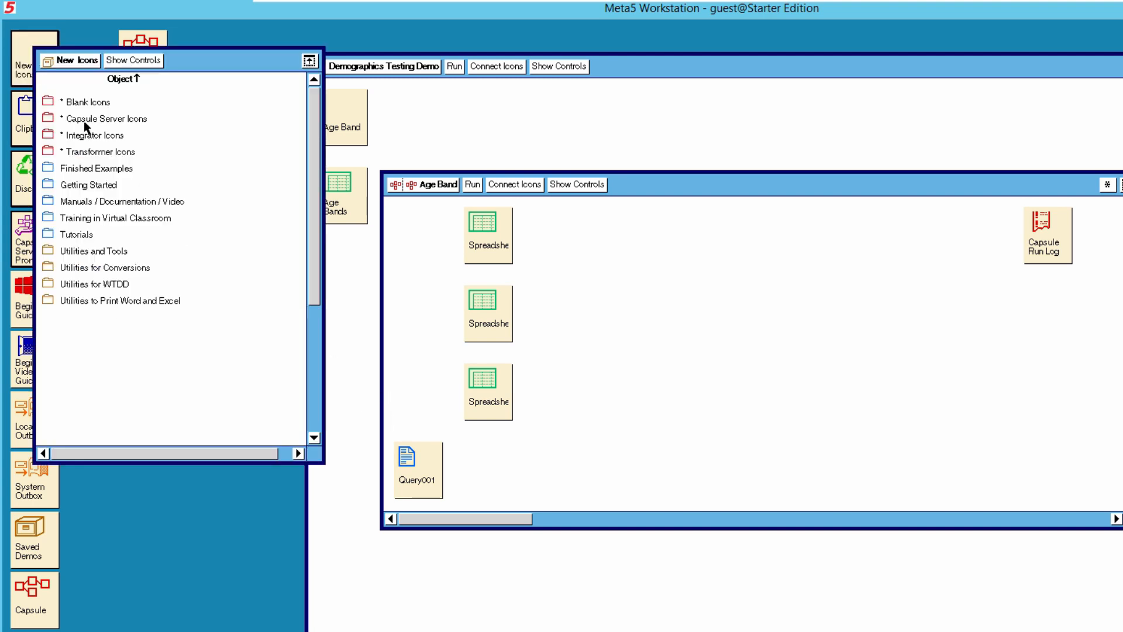
pyautogui.doubleClick(94, 152)
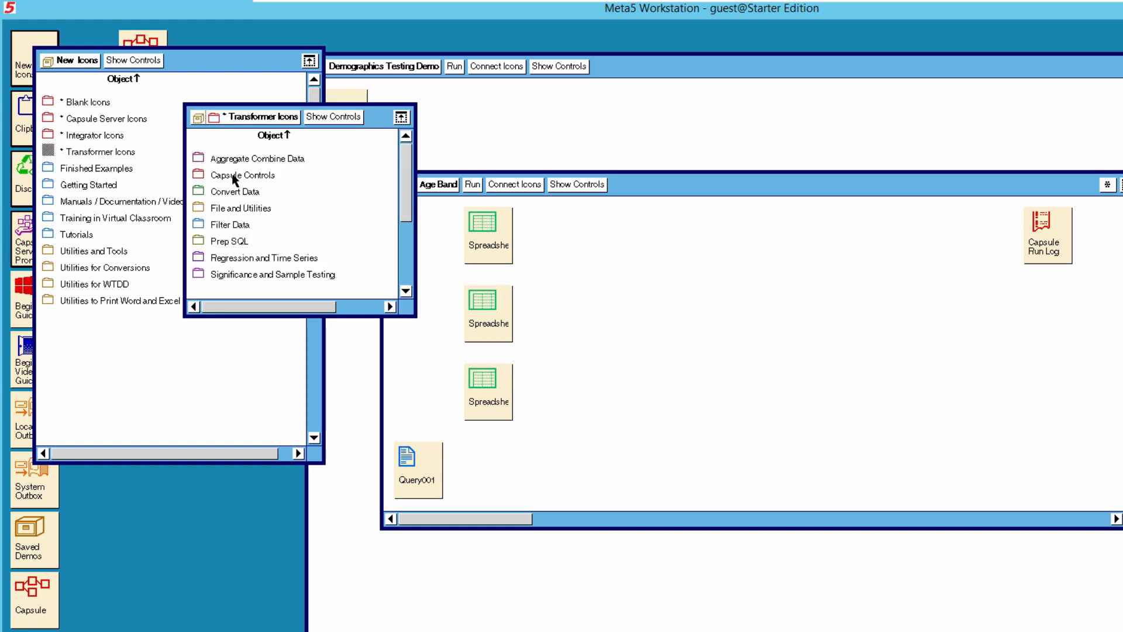
pyautogui.doubleClick(245, 160)
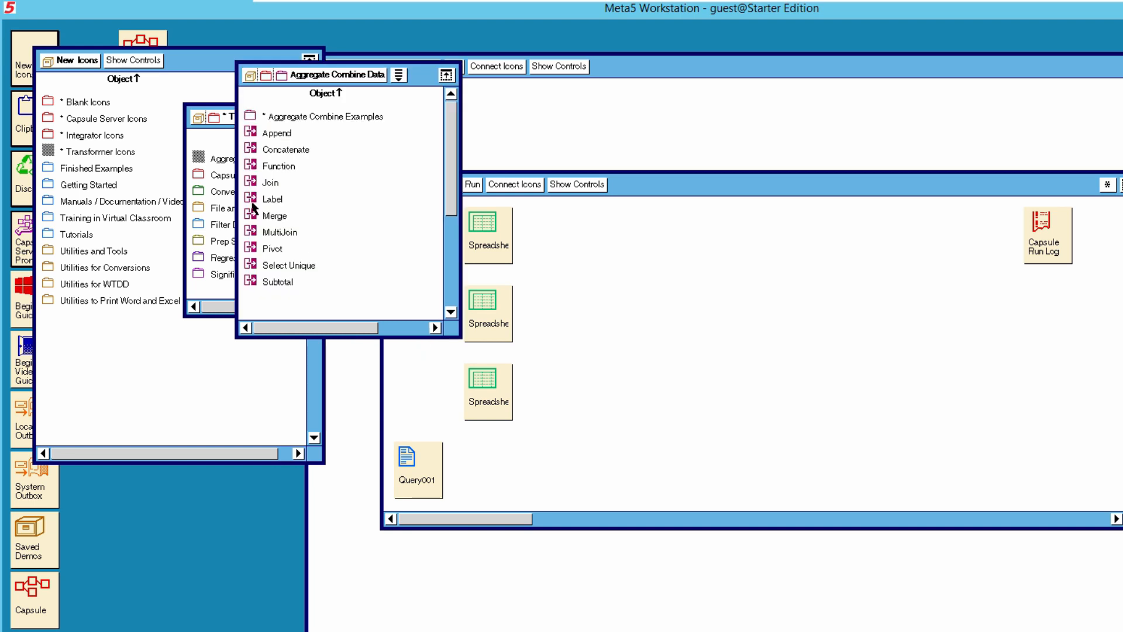
pyautogui.click(277, 233)
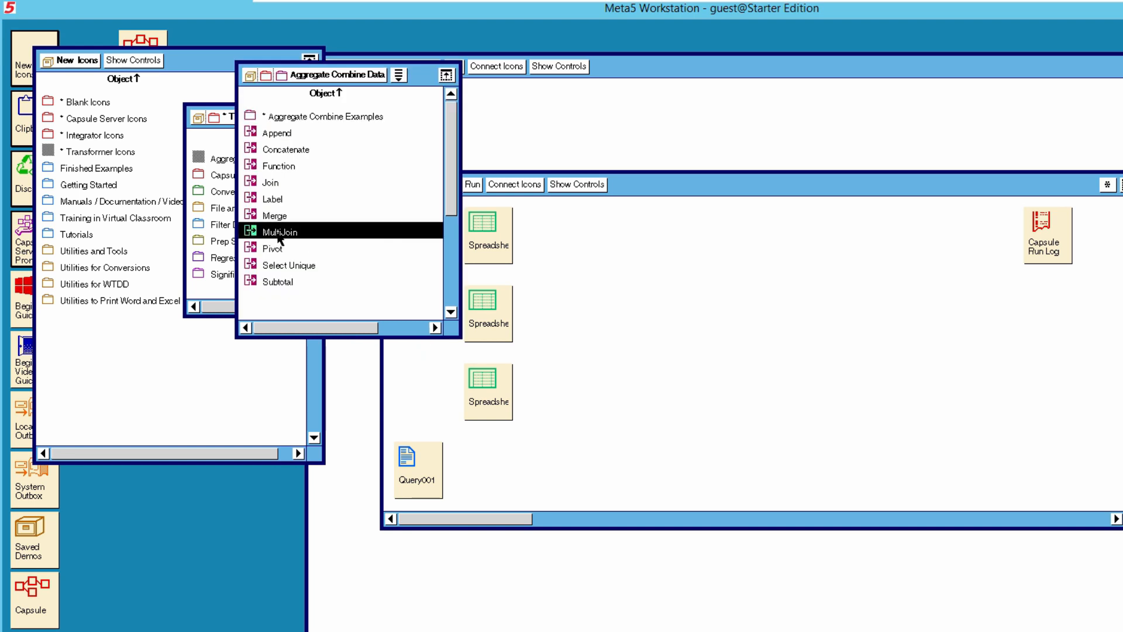
pyautogui.rightClick(278, 233)
pyautogui.click(305, 233)
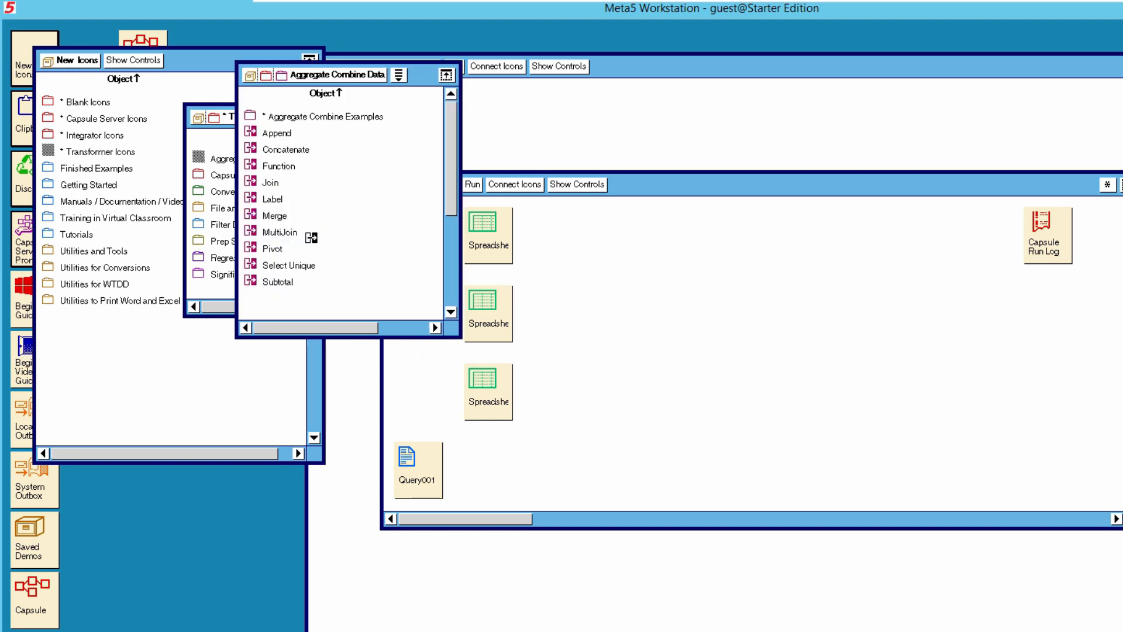
pyautogui.click(635, 389)
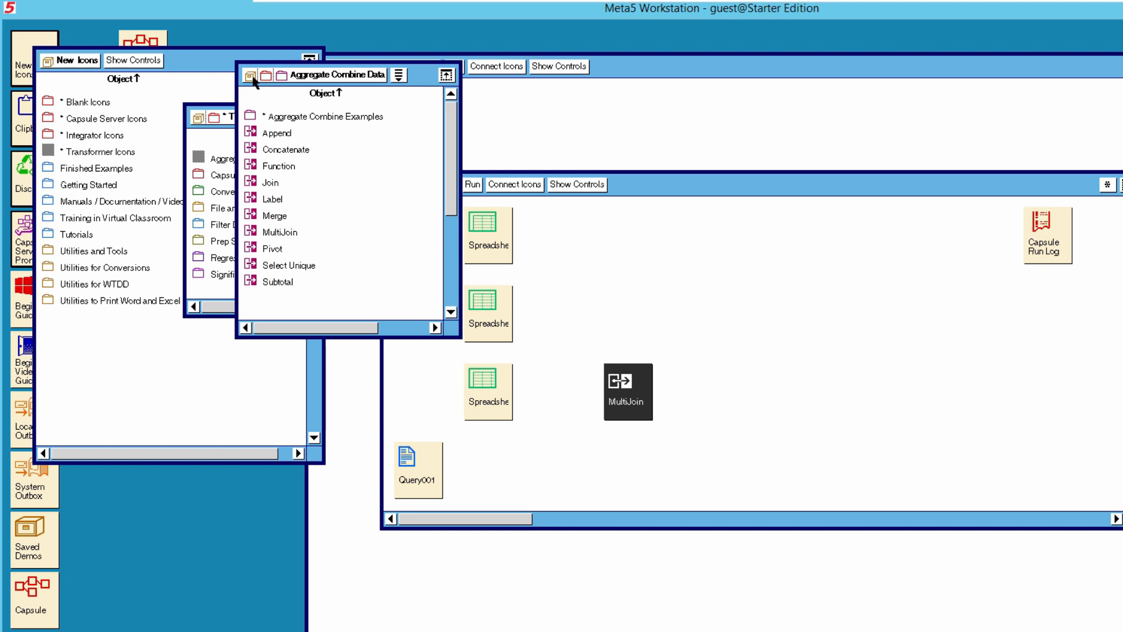
pyautogui.click(328, 79)
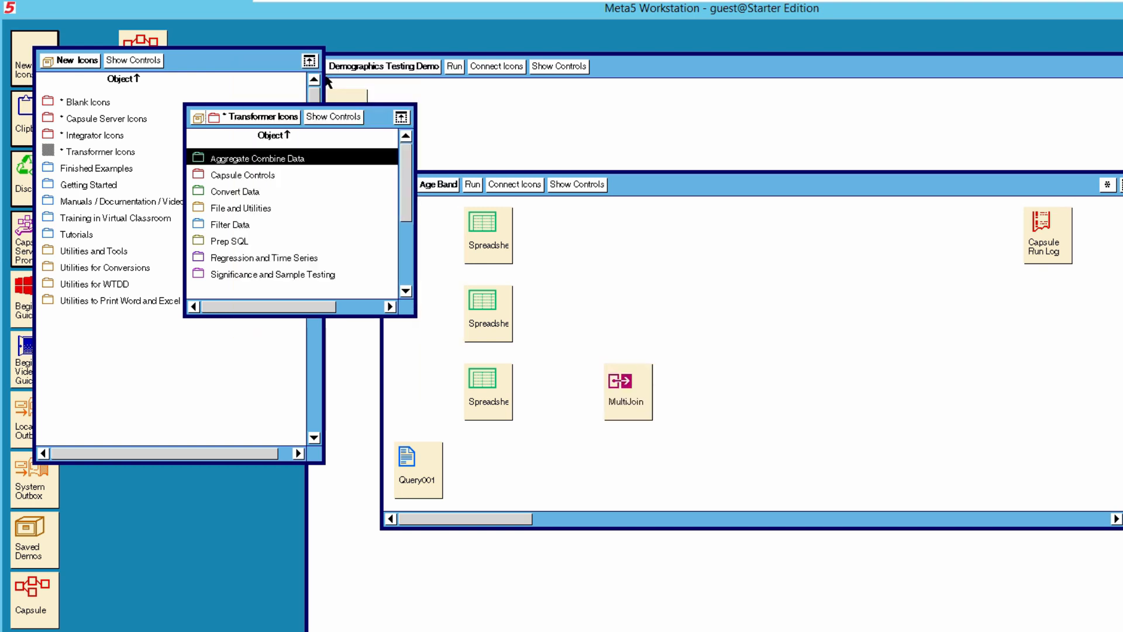
pyautogui.click(253, 119)
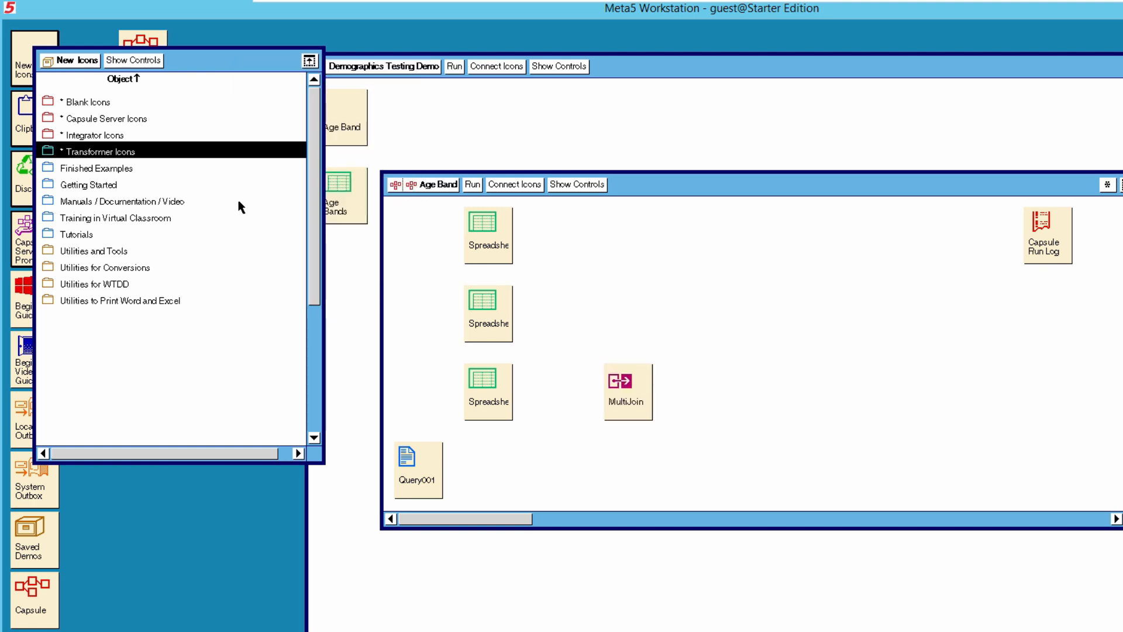
# Add a blank Spreadsheet icon to the Age Band capsule directly after the MultiJoin
pyautogui.doubleClick(94, 103)
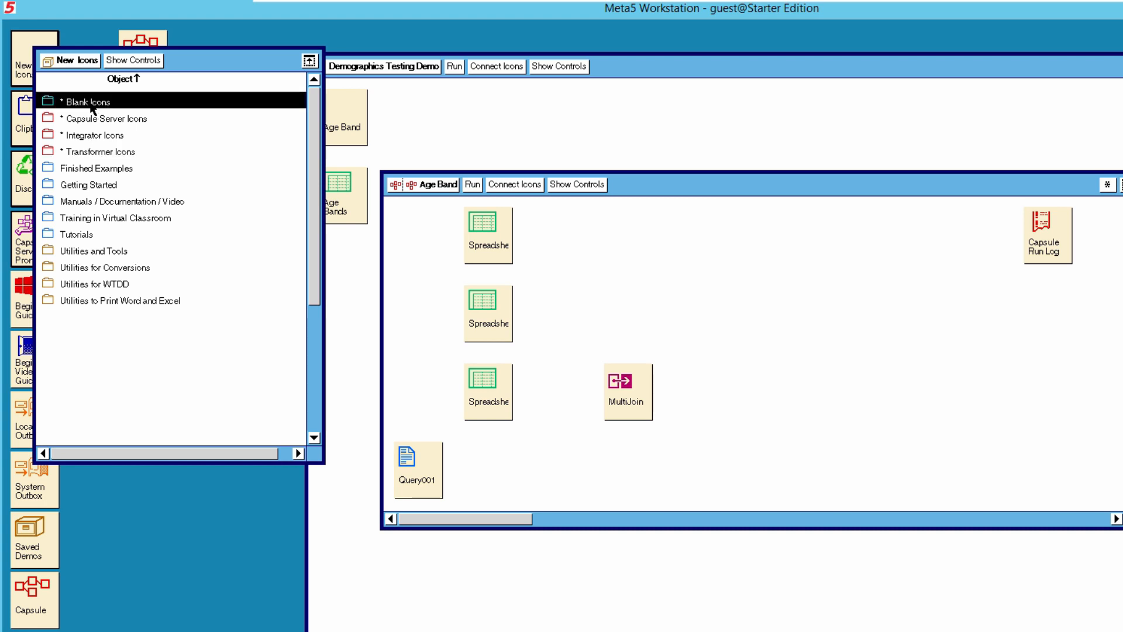
pyautogui.click(110, 471)
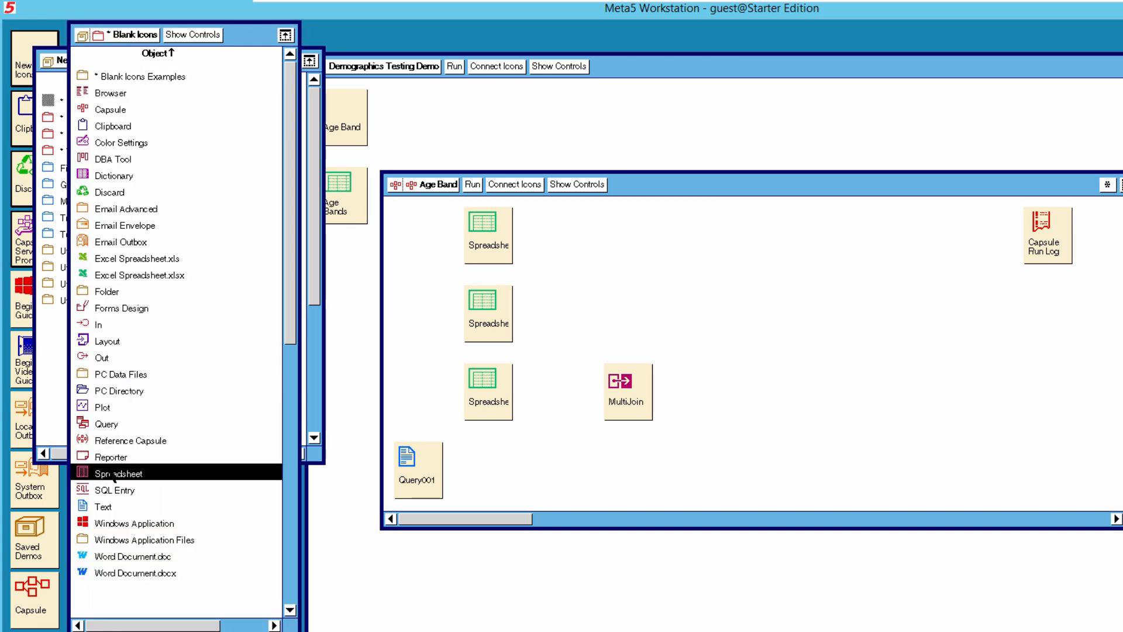
pyautogui.rightClick(110, 471)
pyautogui.click(132, 472)
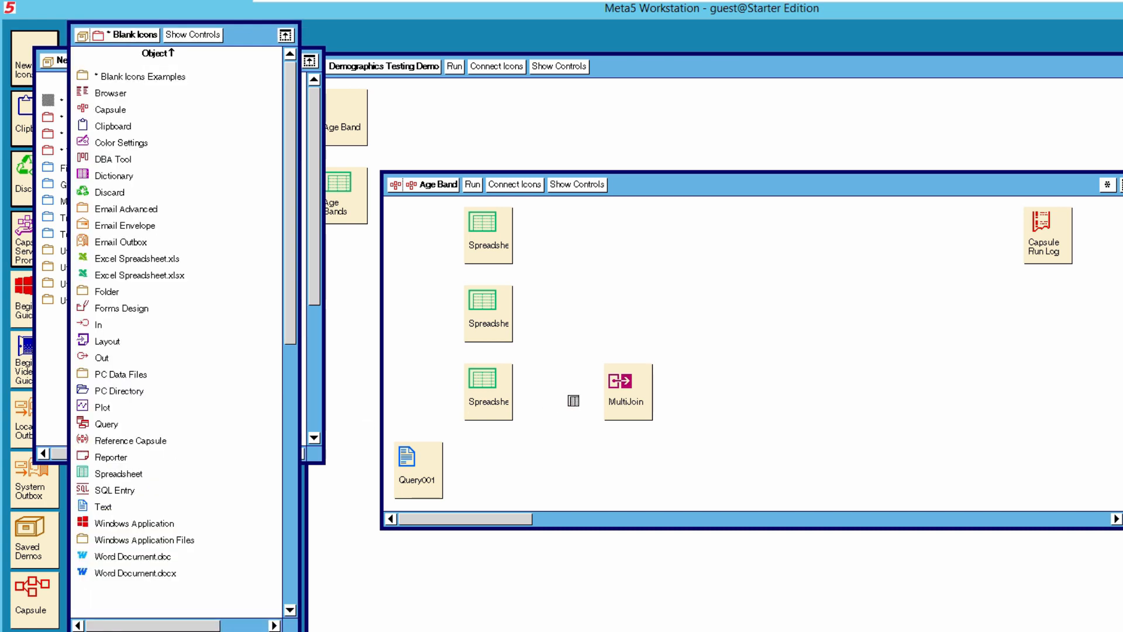
pyautogui.click(709, 389)
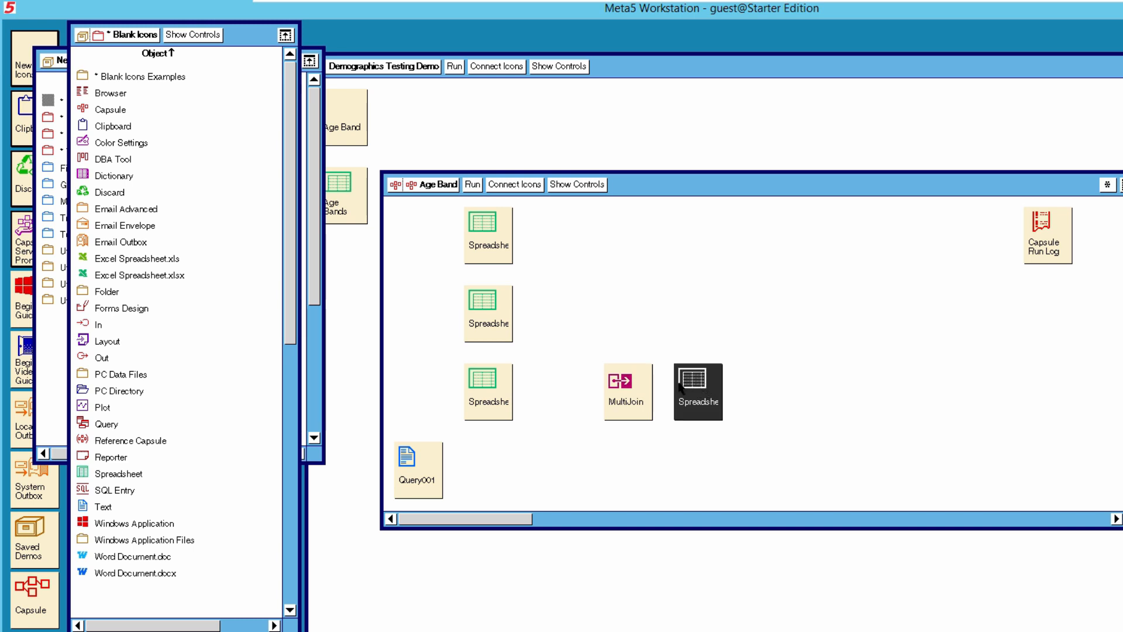
# Duplicate the blank spreadsheet twice, placing one copy in the row above and one farther along the MultiJoin row, and close Blank Icons
pyautogui.rightClick(696, 391)
pyautogui.click(720, 390)
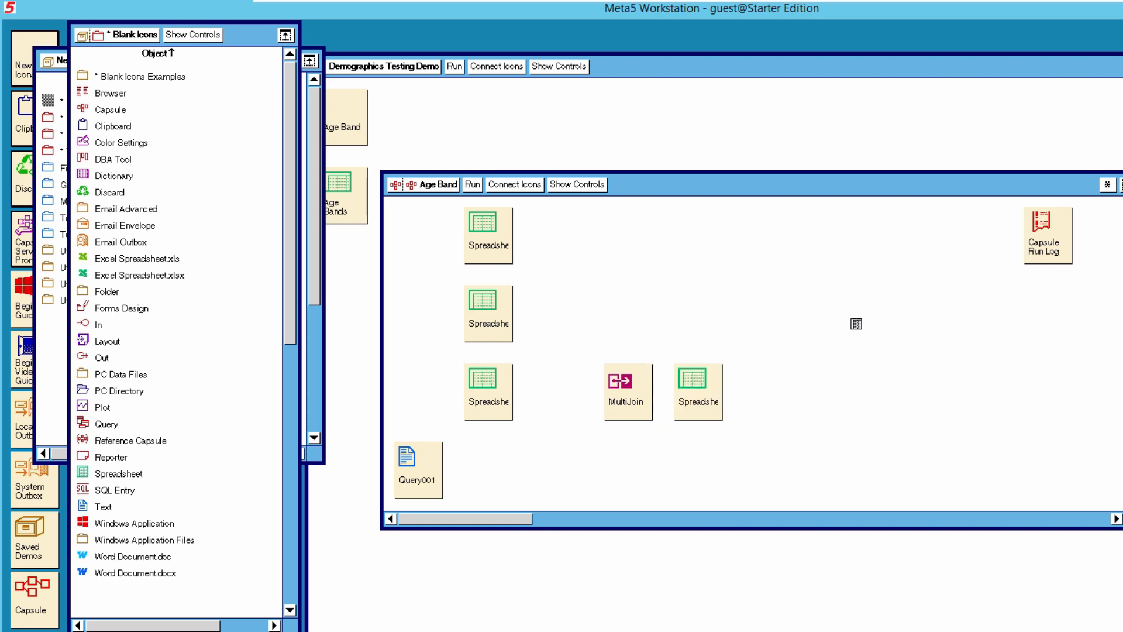
pyautogui.click(856, 323)
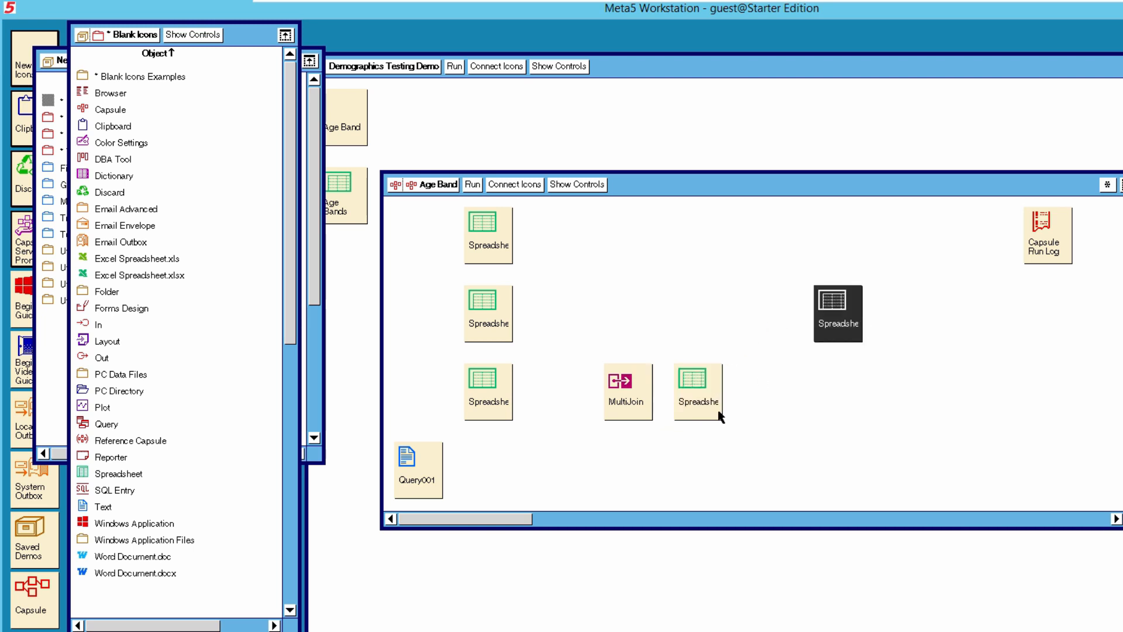
pyautogui.rightClick(834, 332)
pyautogui.click(856, 328)
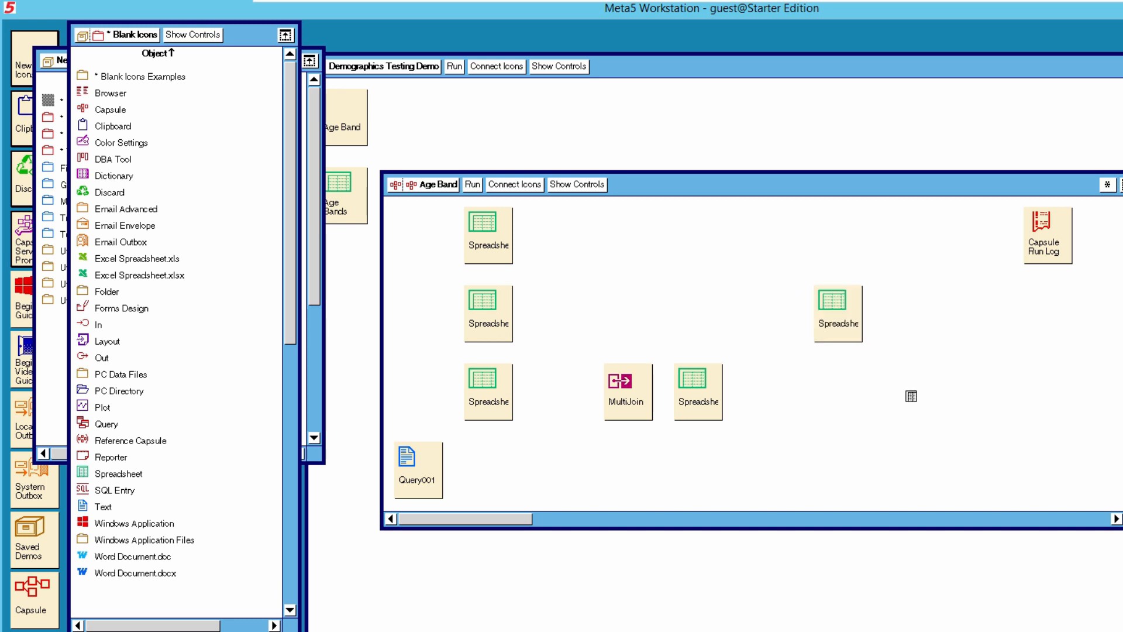
pyautogui.click(911, 396)
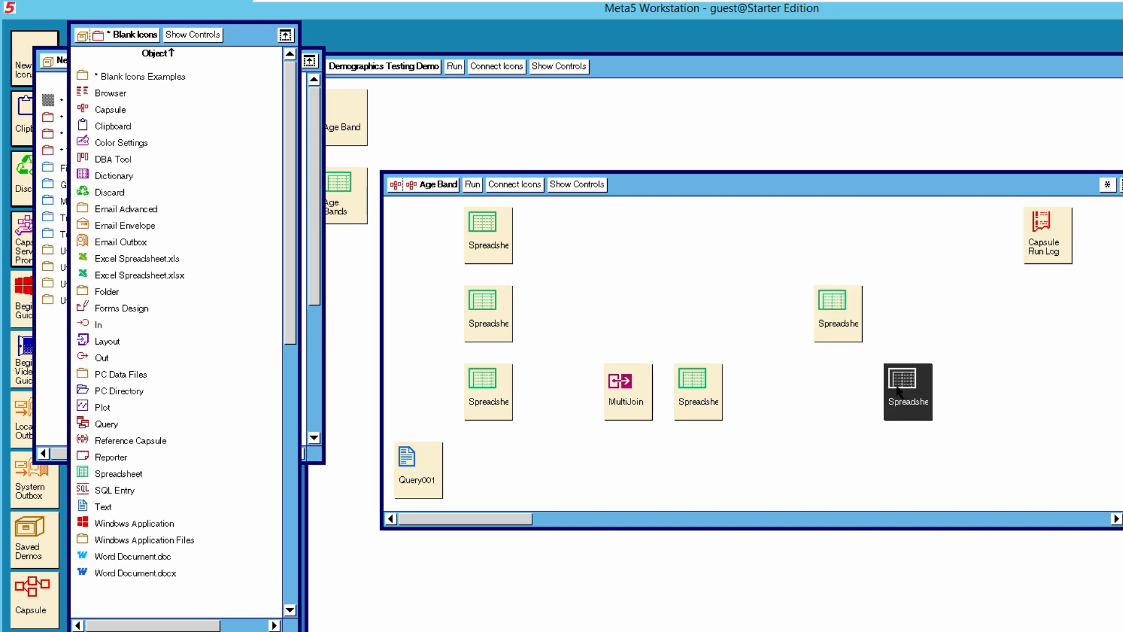
pyautogui.click(136, 37)
# Place Clean and Compress transformers from the Filter Data icons side by side between the two blank spreadsheets in the MultiJoin row
pyautogui.doubleClick(141, 153)
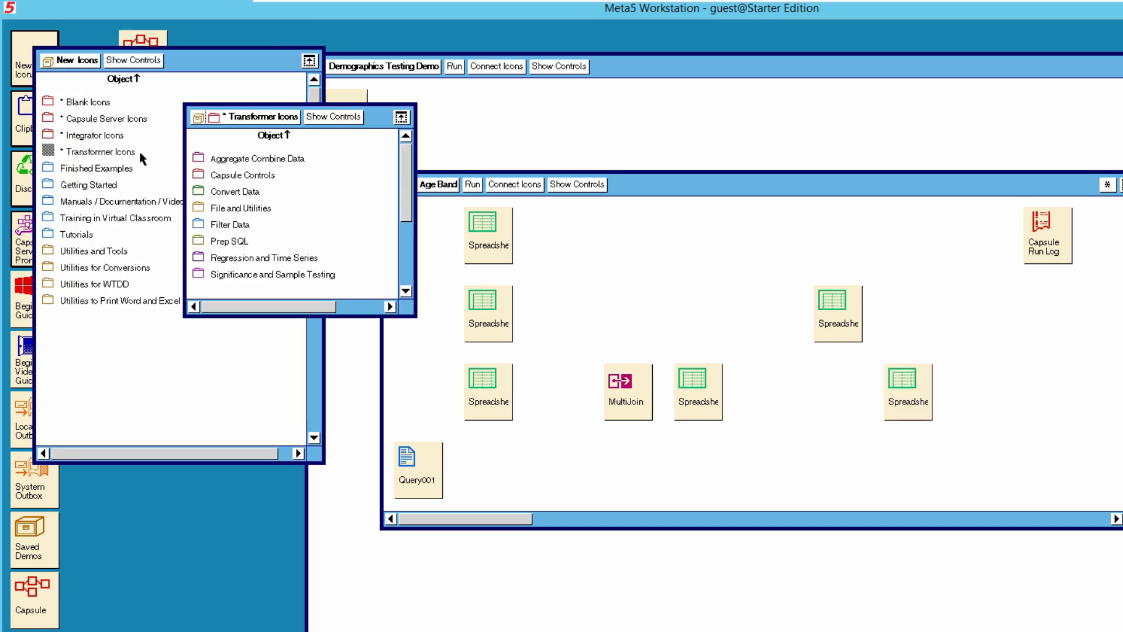
pyautogui.click(221, 228)
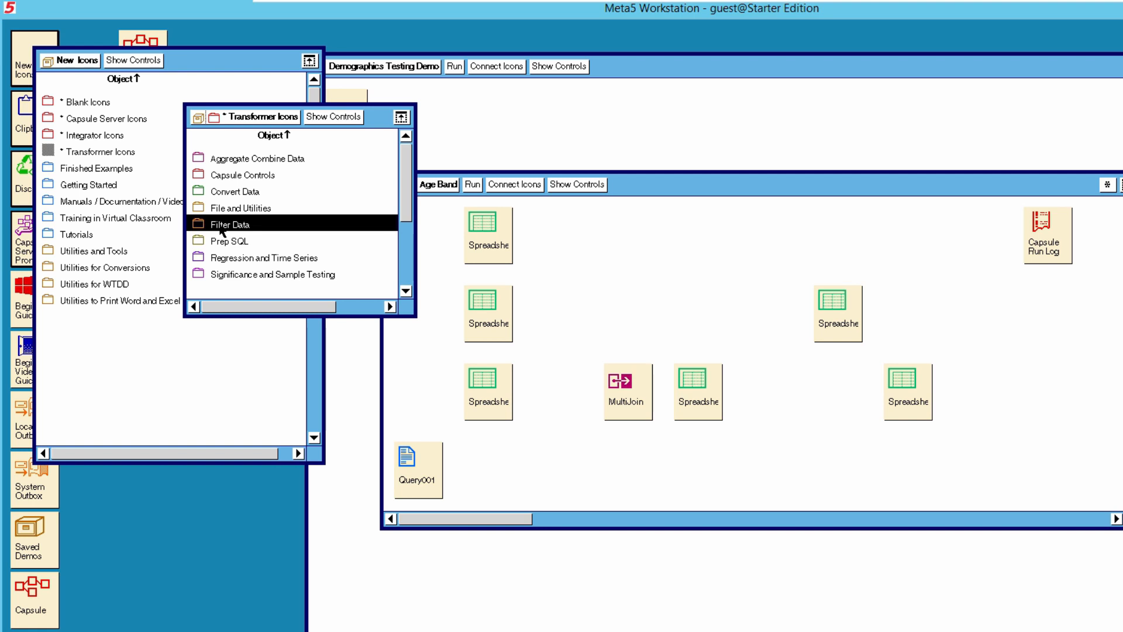
pyautogui.doubleClick(221, 230)
pyautogui.moveTo(476, 219); pyautogui.dragTo(304, 251)
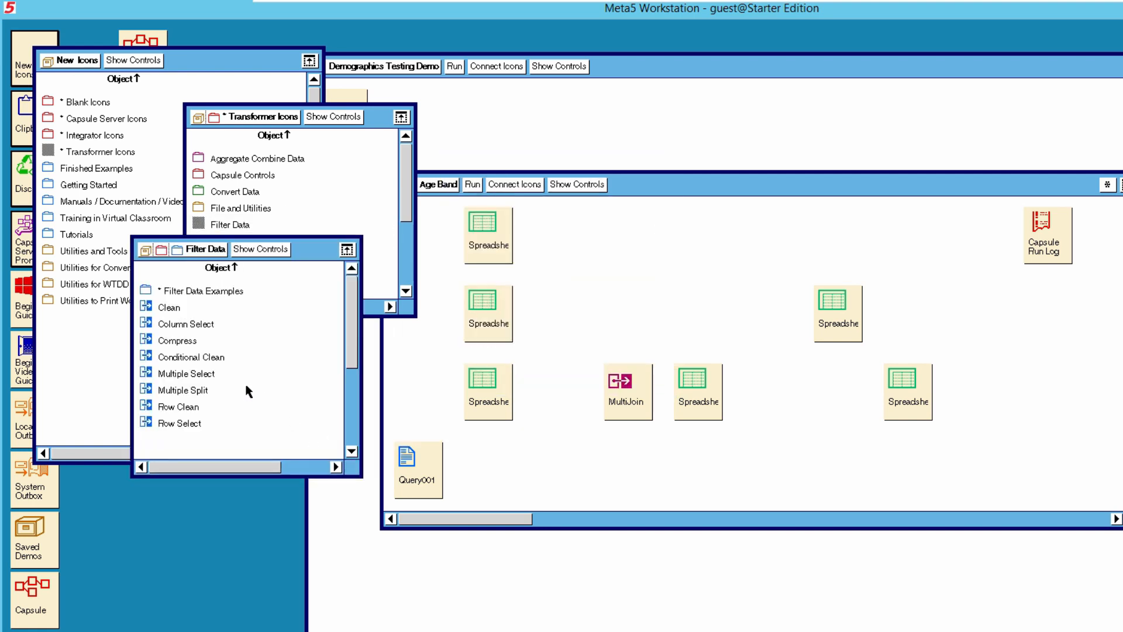
pyautogui.click(174, 311)
pyautogui.moveTo(174, 315); pyautogui.dragTo(756, 387)
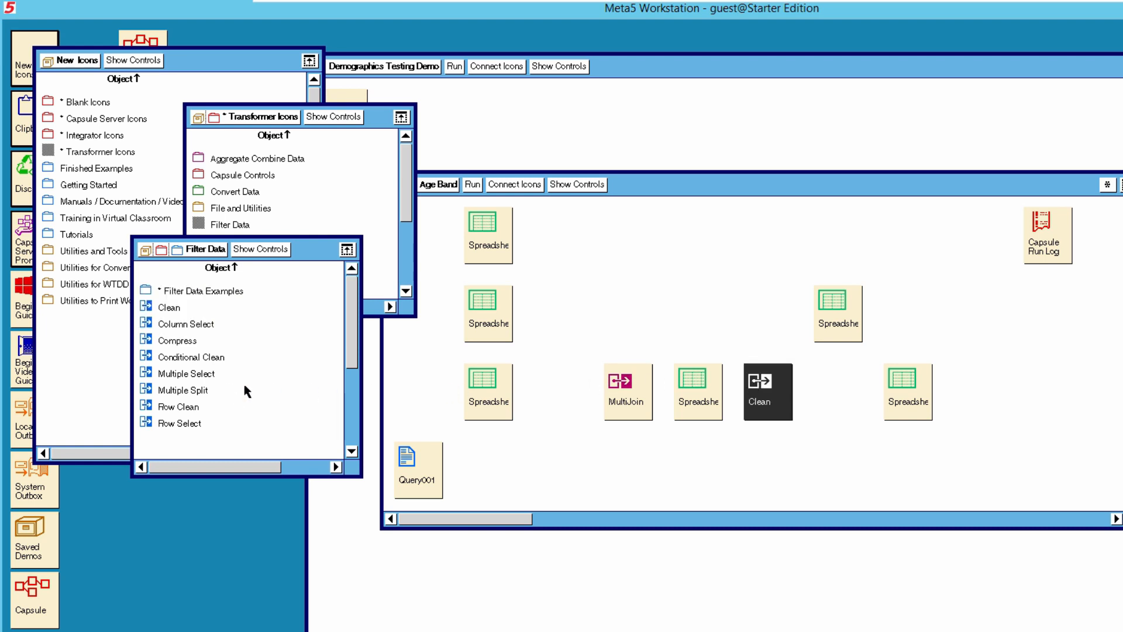
pyautogui.moveTo(183, 346); pyautogui.dragTo(837, 383)
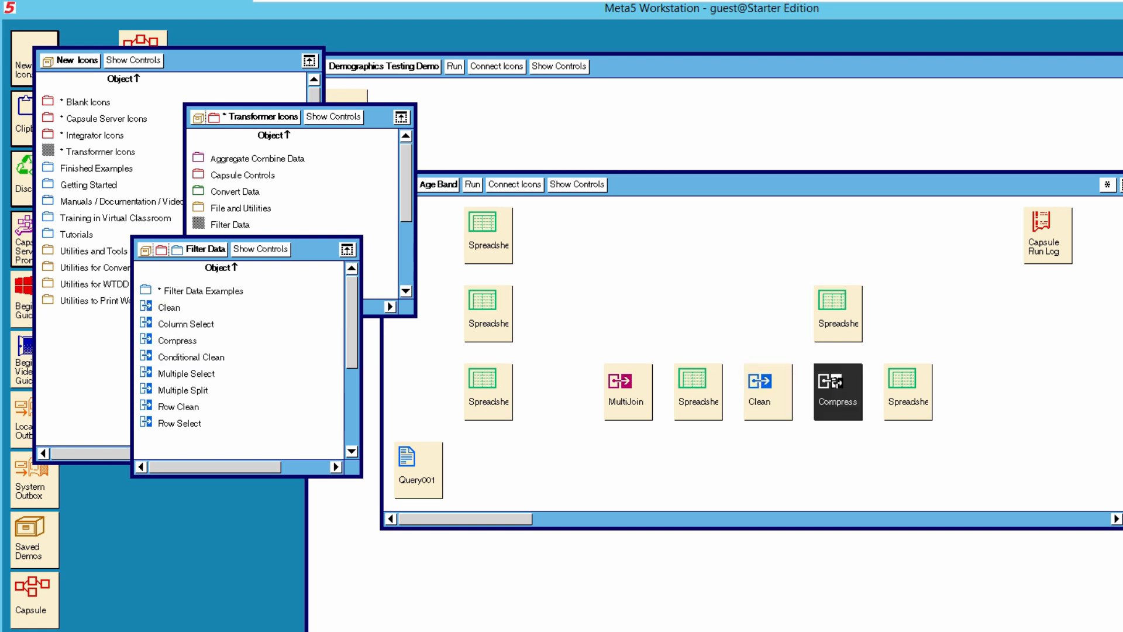
pyautogui.click(204, 252)
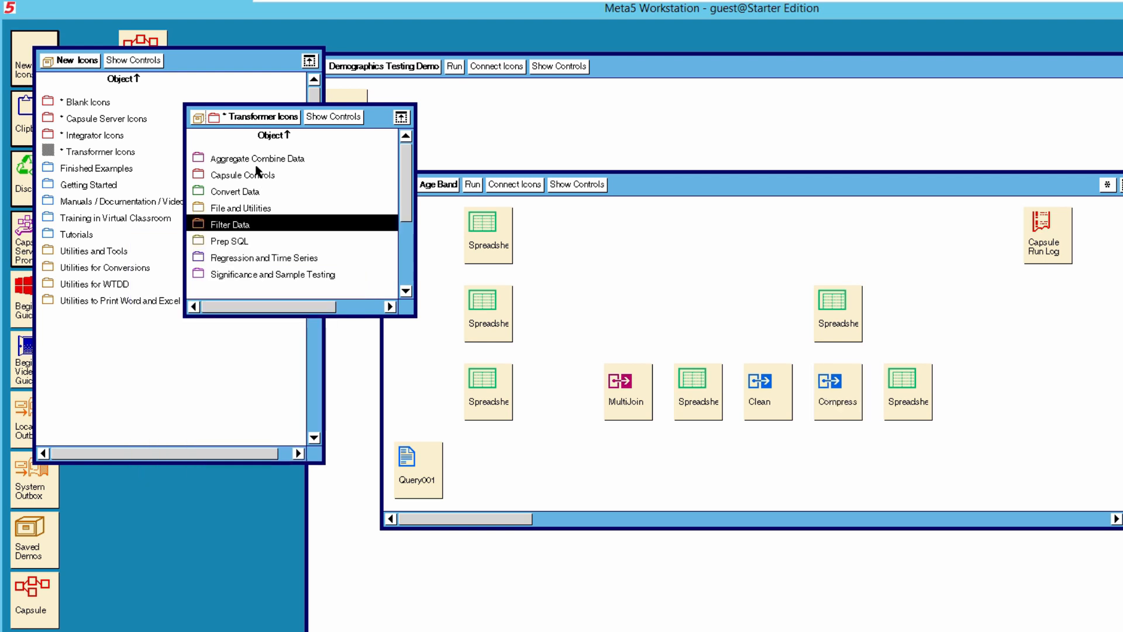
pyautogui.click(252, 118)
# Add an Out icon from the Blank Icons after the last spreadsheet in the MultiJoin row
pyautogui.click(80, 107)
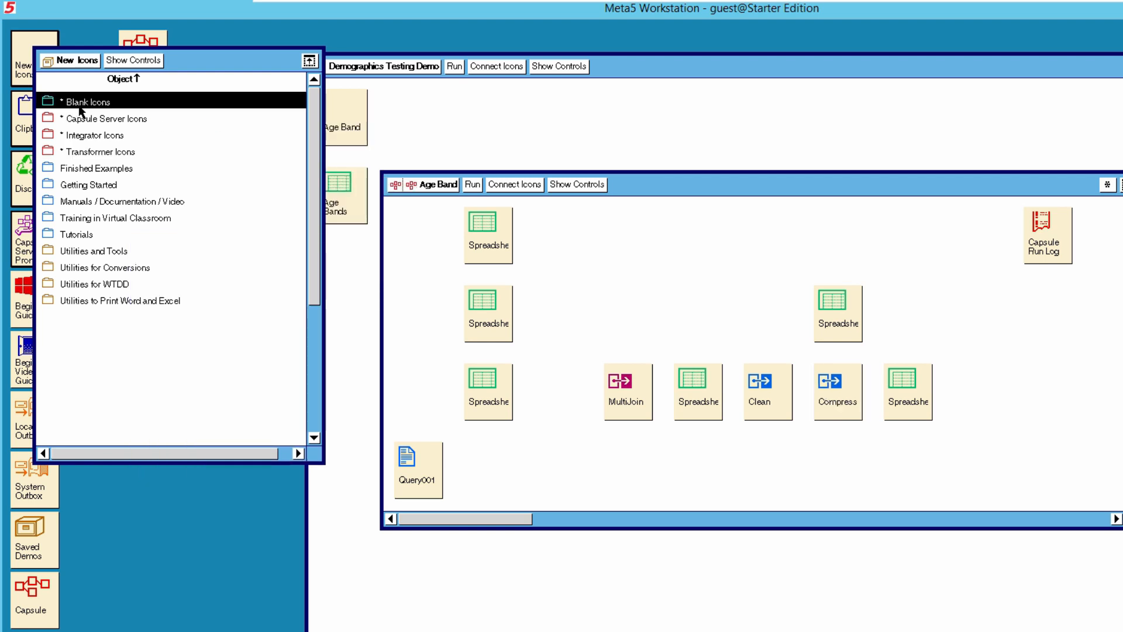
pyautogui.doubleClick(81, 110)
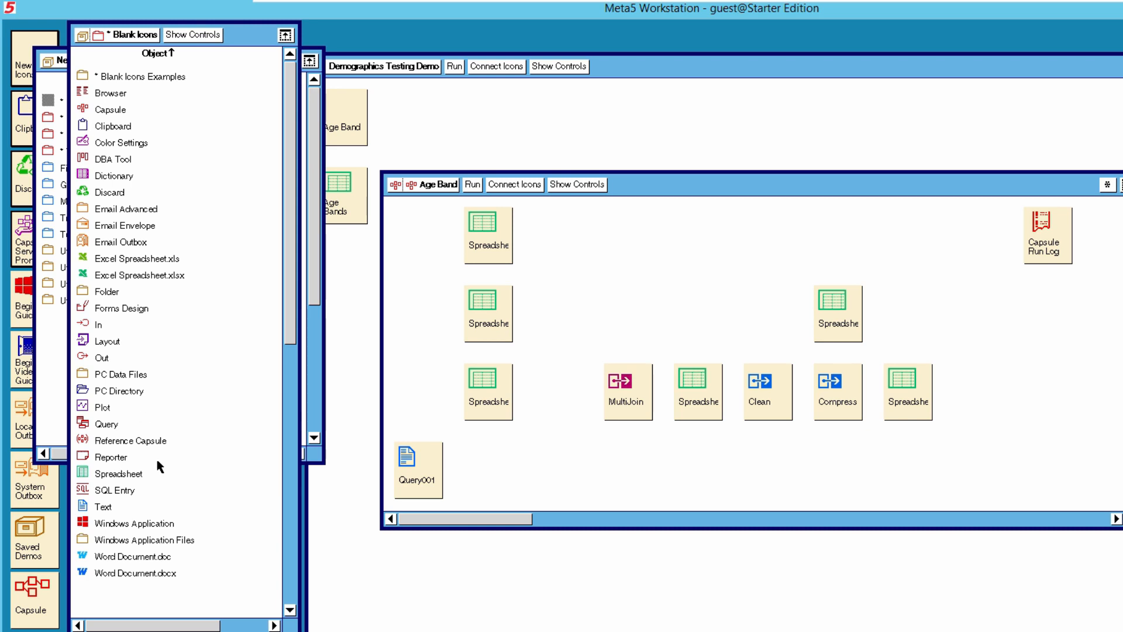
pyautogui.click(107, 358)
pyautogui.click(130, 359)
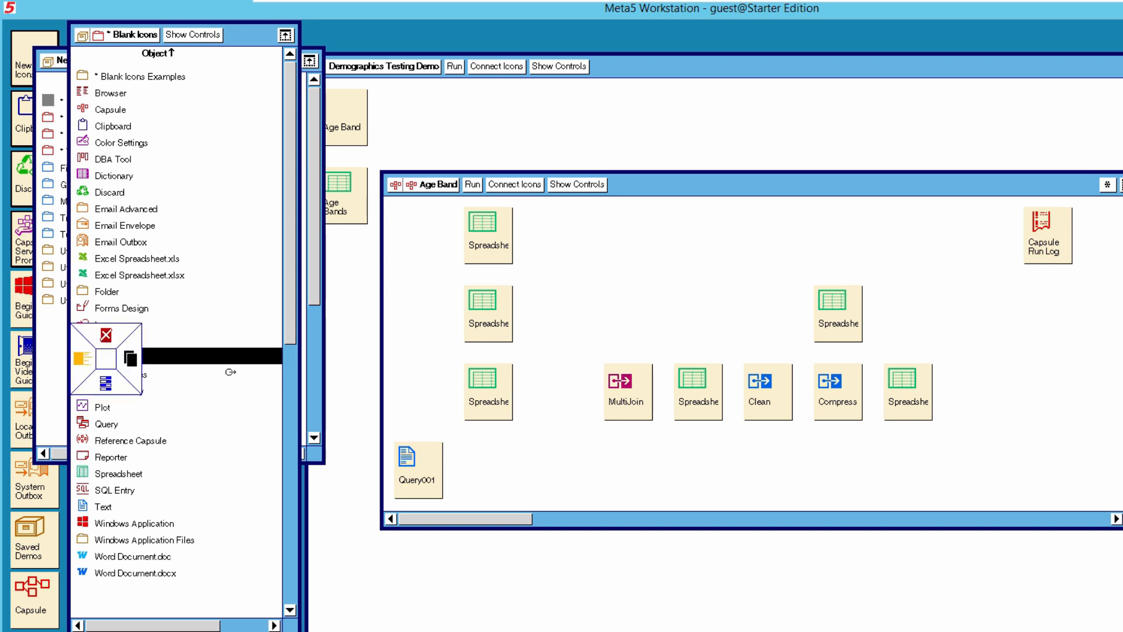
pyautogui.click(990, 388)
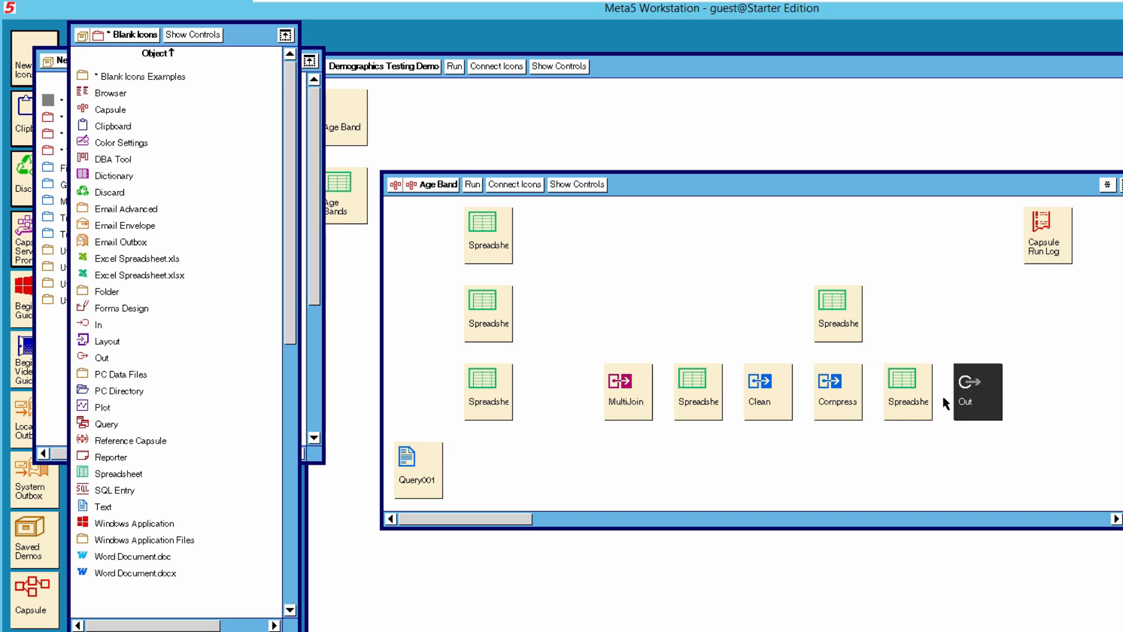
# Rename the blank spreadsheet above the Compress transformer as Headings
pyautogui.click(842, 317)
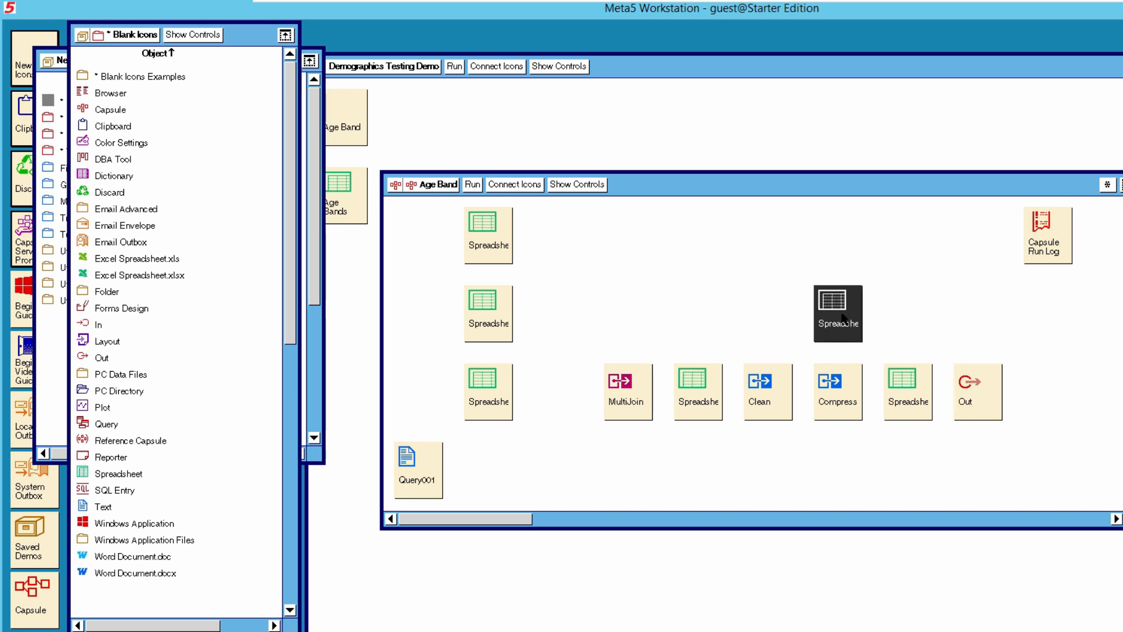
pyautogui.click(816, 314)
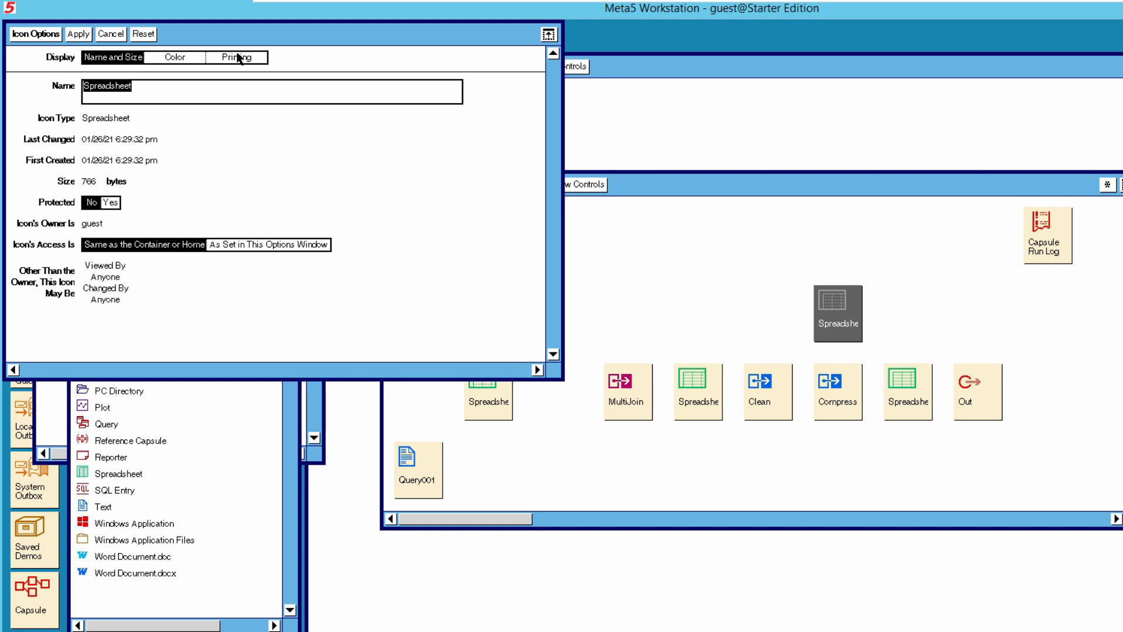
pyautogui.write('Headings')
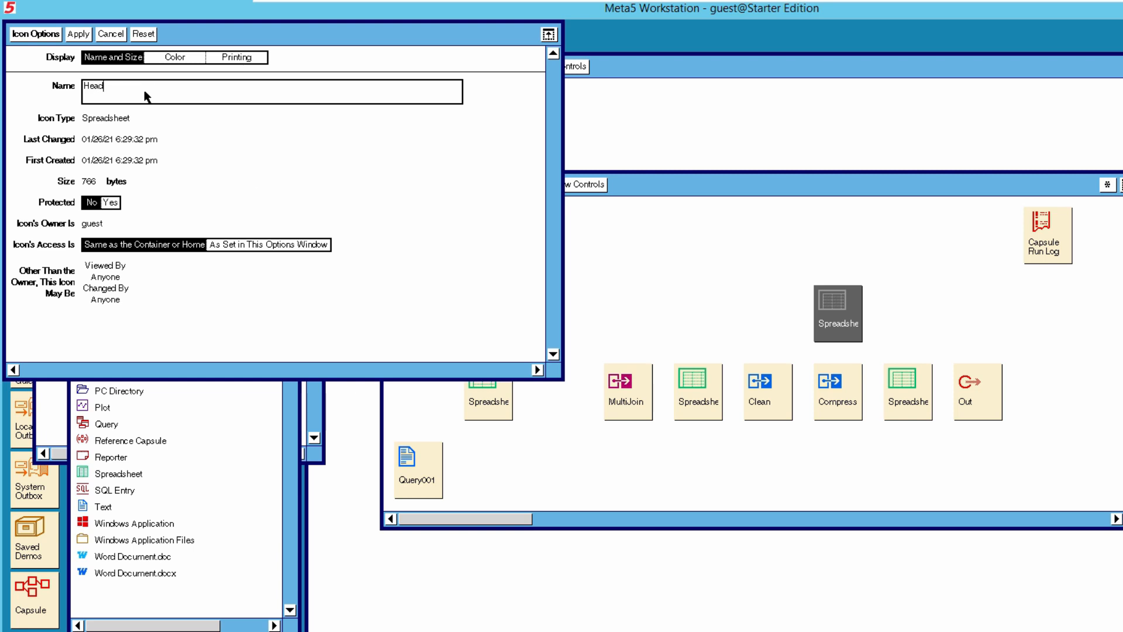
pyautogui.click(82, 35)
pyautogui.click(40, 35)
pyautogui.click(763, 297)
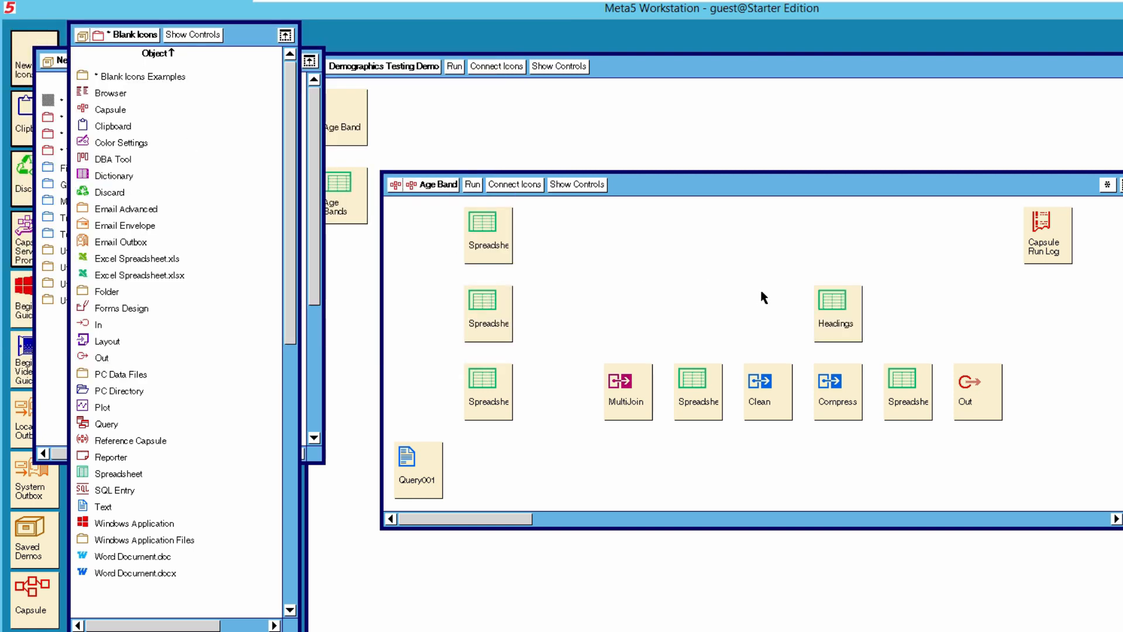
# Examine the MultiJoin transformer's input table and output data areas
pyautogui.click(628, 410)
pyautogui.doubleClick(628, 409)
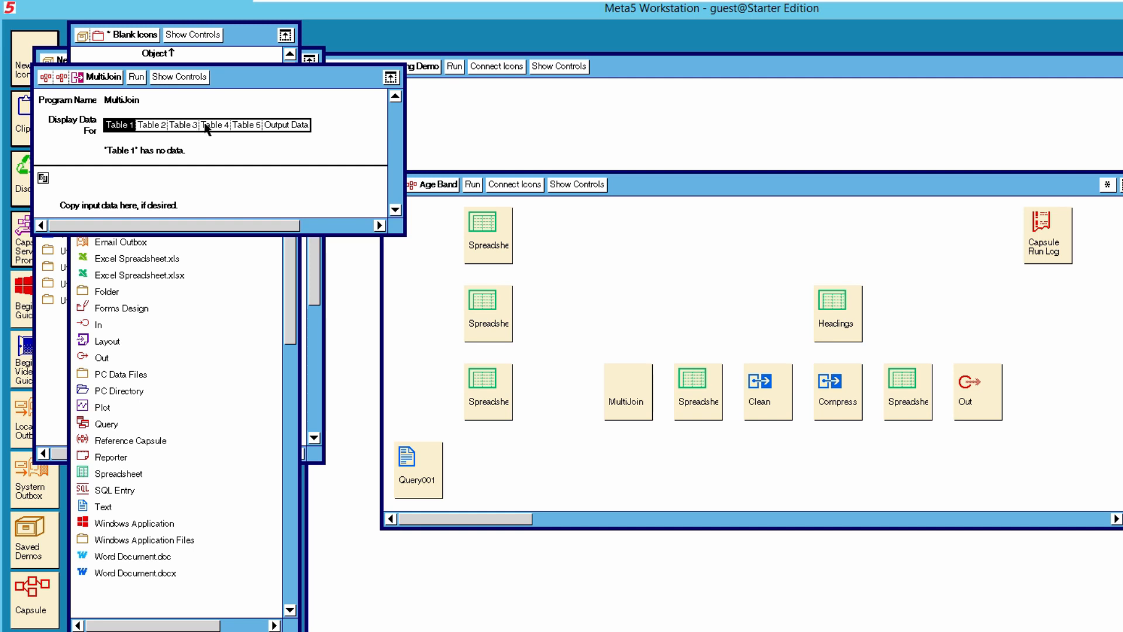
pyautogui.click(104, 77)
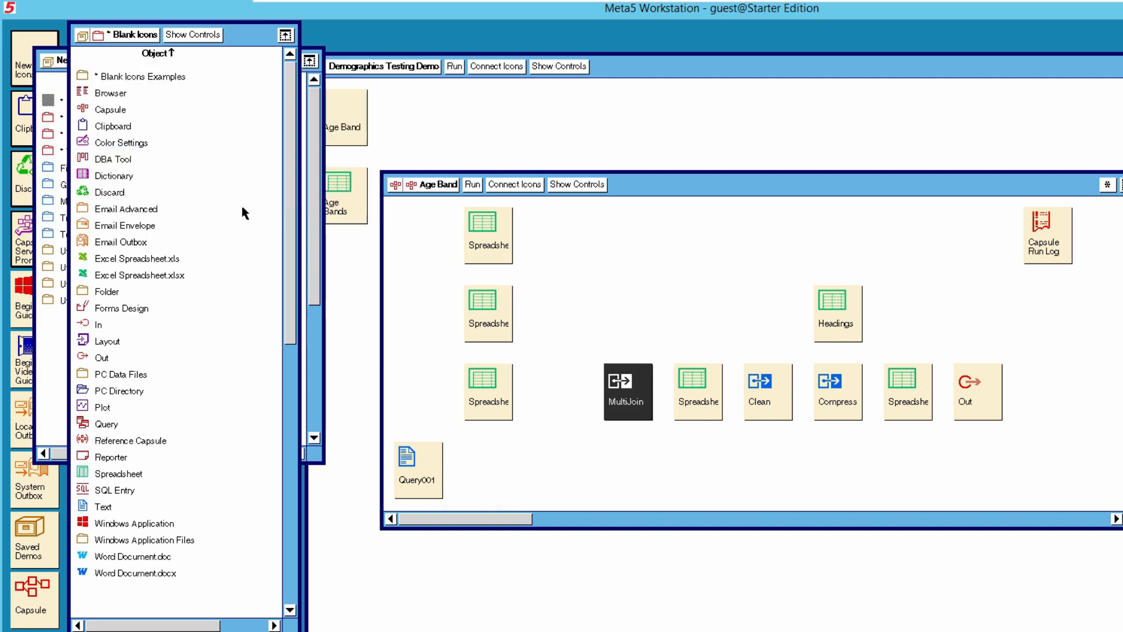
pyautogui.click(545, 462)
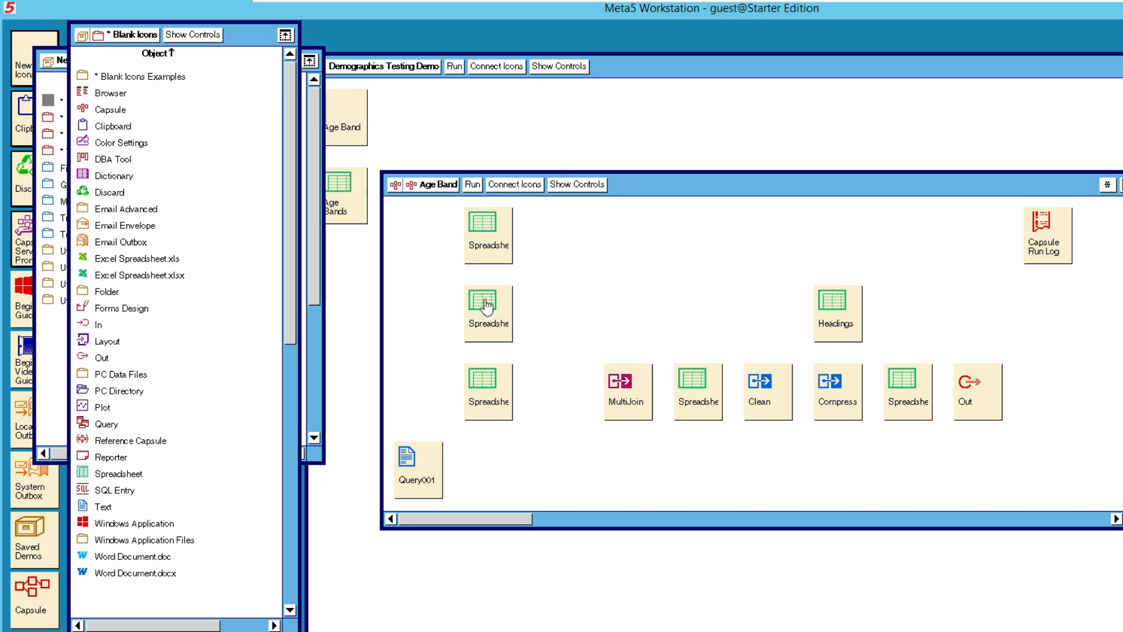
# Connect the top spreadsheet to MultiJoin with the arrow's destination region set to Table 1, and check that region name in the transformer
pyautogui.click(496, 230)
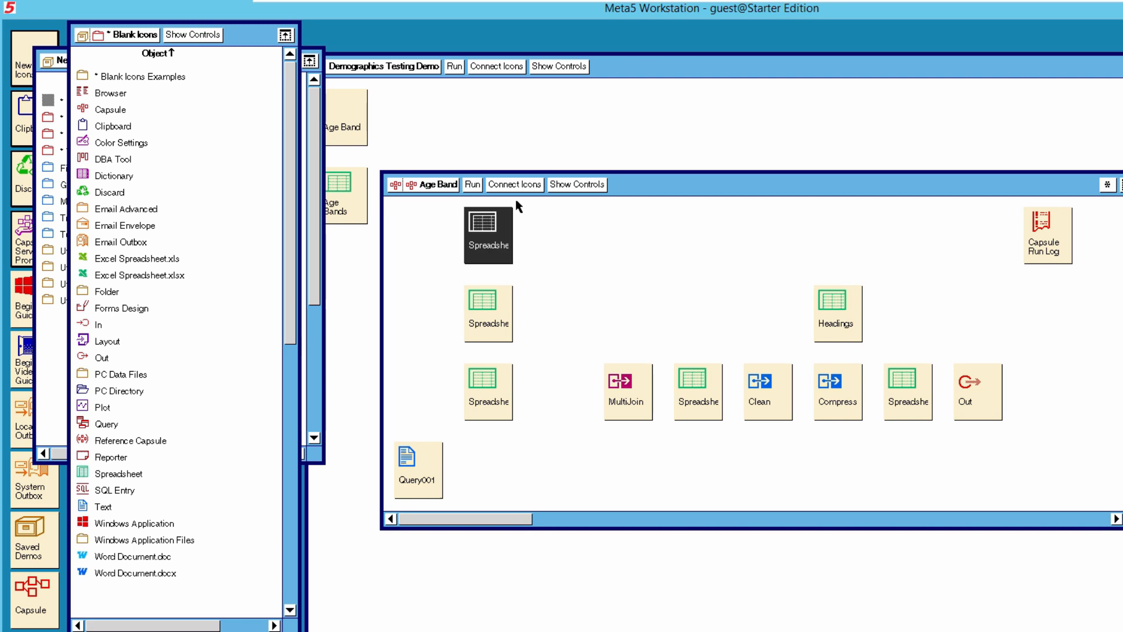
pyautogui.click(523, 185)
pyautogui.click(613, 392)
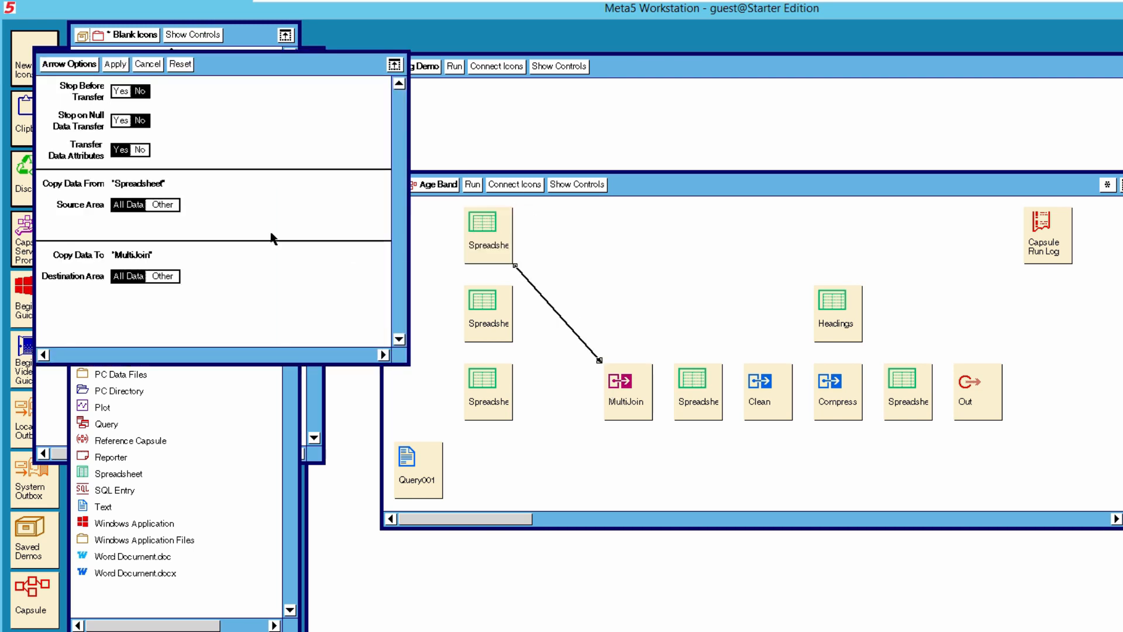
pyautogui.click(170, 280)
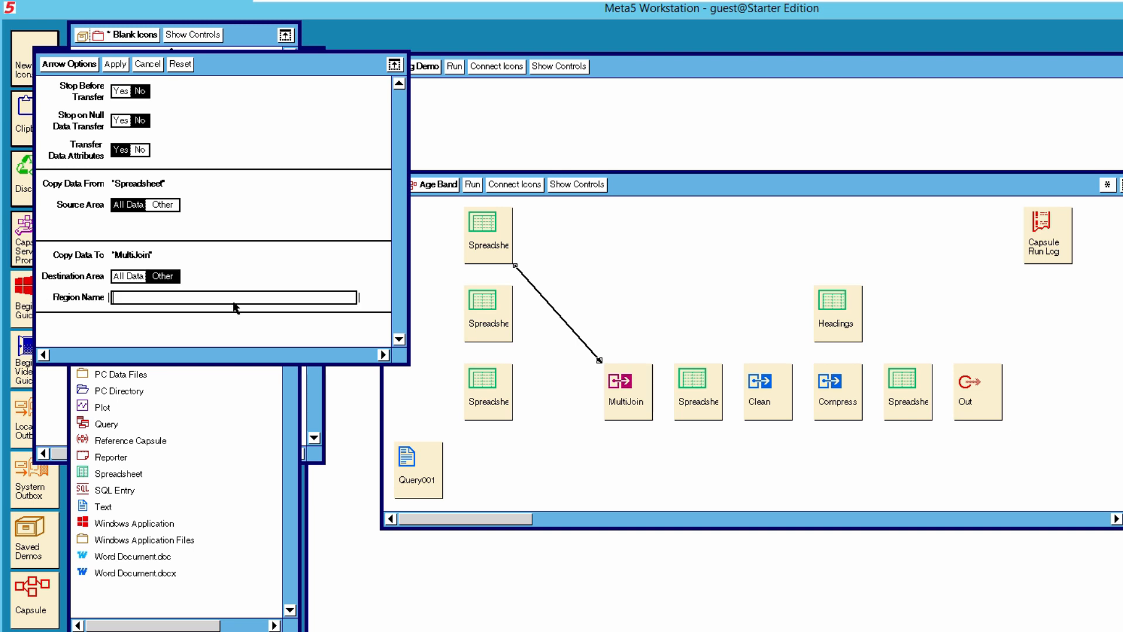
pyautogui.write('Table 1')
pyautogui.click(85, 68)
pyautogui.doubleClick(631, 396)
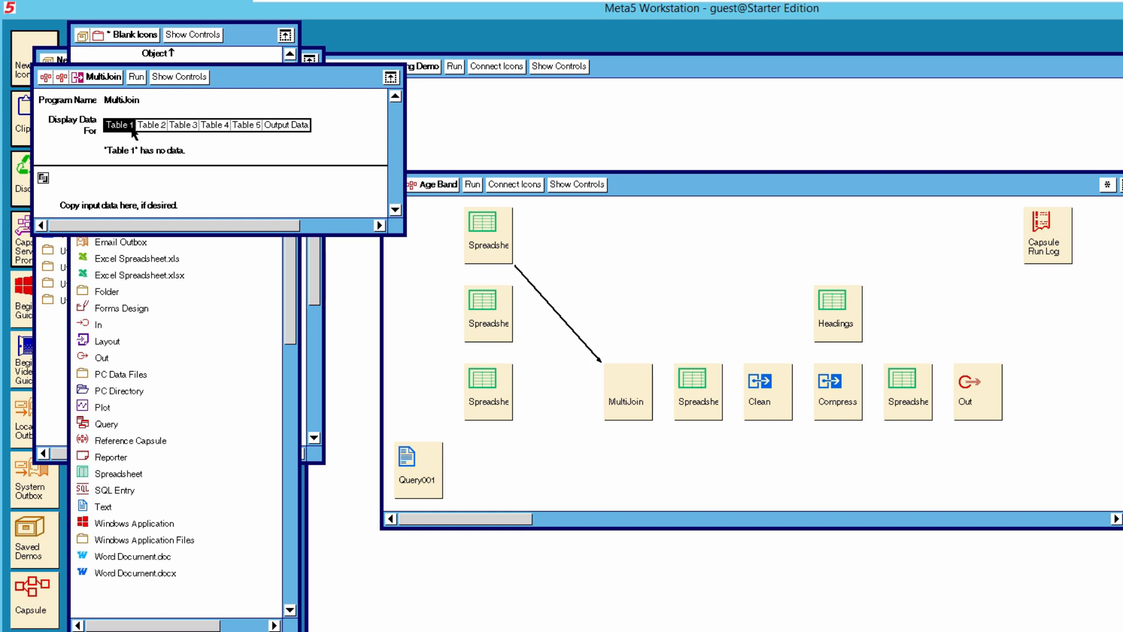
pyautogui.click(108, 85)
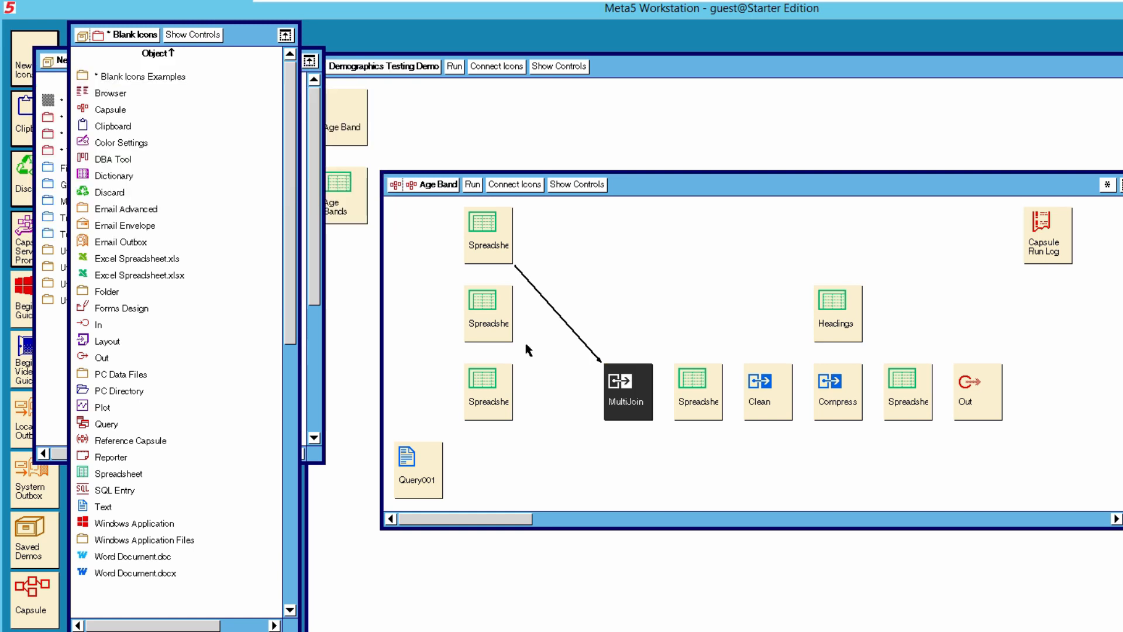
# Connect the middle spreadsheet to MultiJoin and set the arrow's destination region to Table 2
pyautogui.click(489, 310)
pyautogui.click(518, 188)
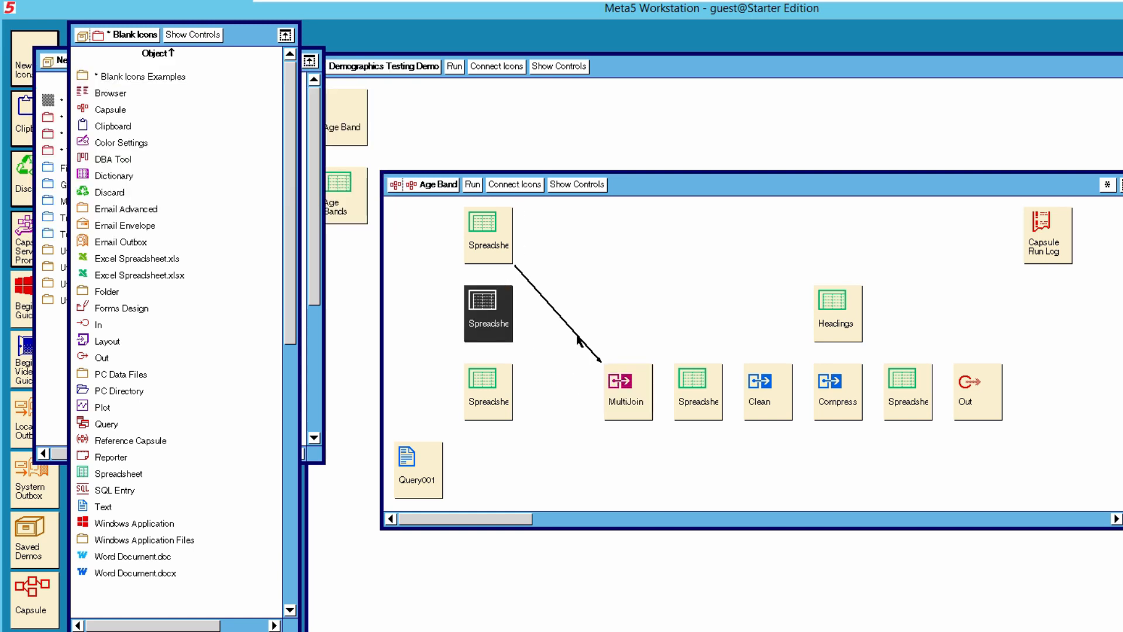
pyautogui.click(614, 398)
pyautogui.click(574, 366)
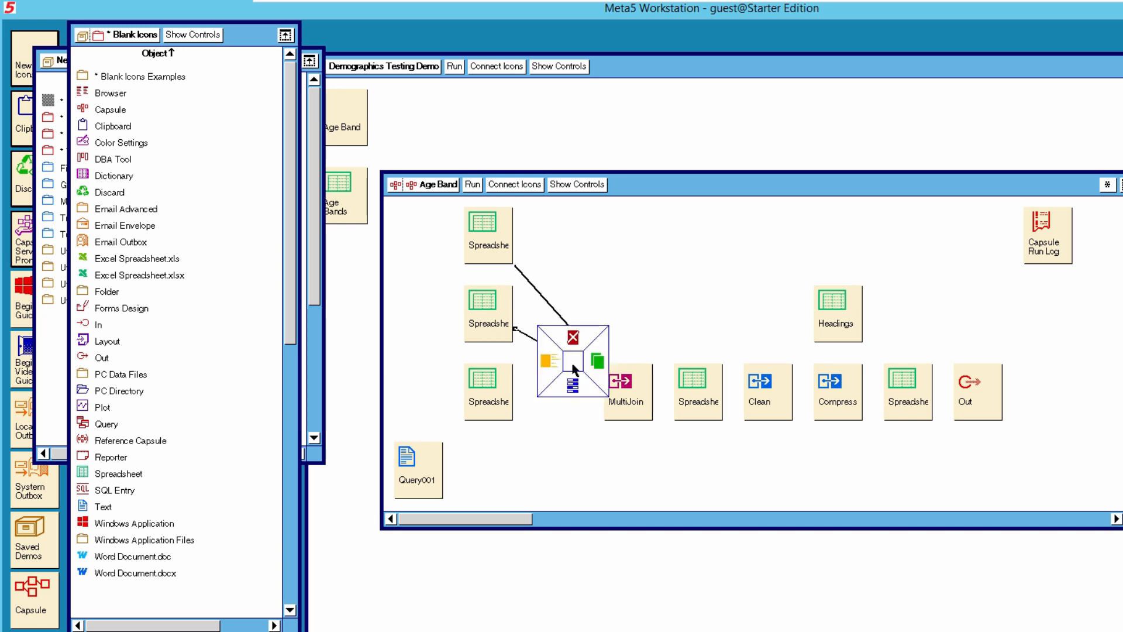
pyautogui.click(572, 385)
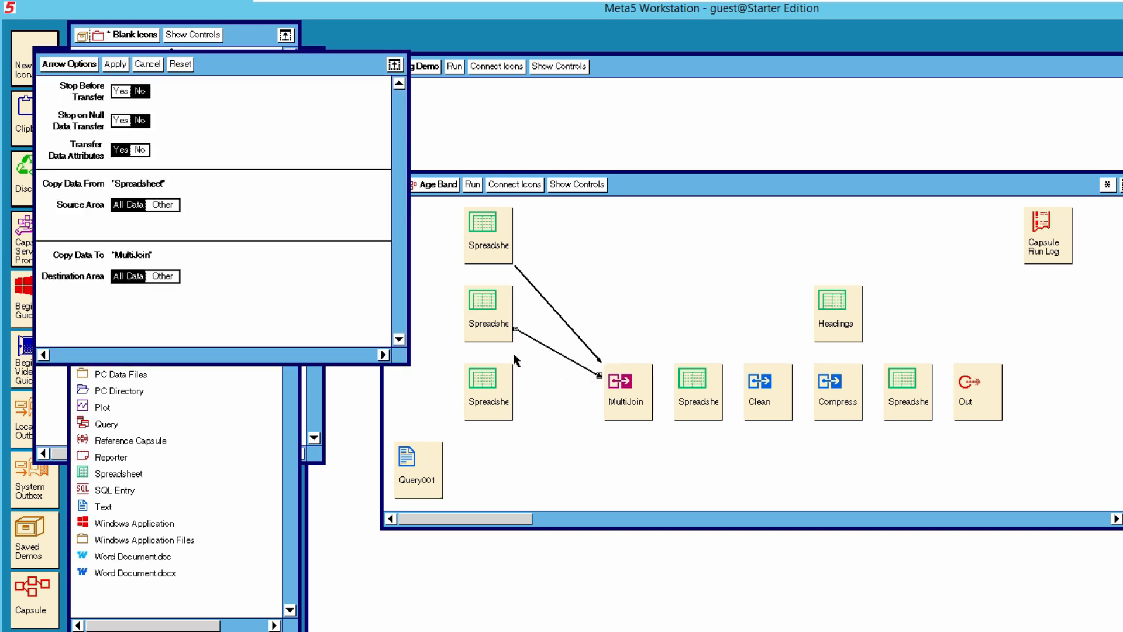
pyautogui.click(168, 276)
pyautogui.write('Table 2')
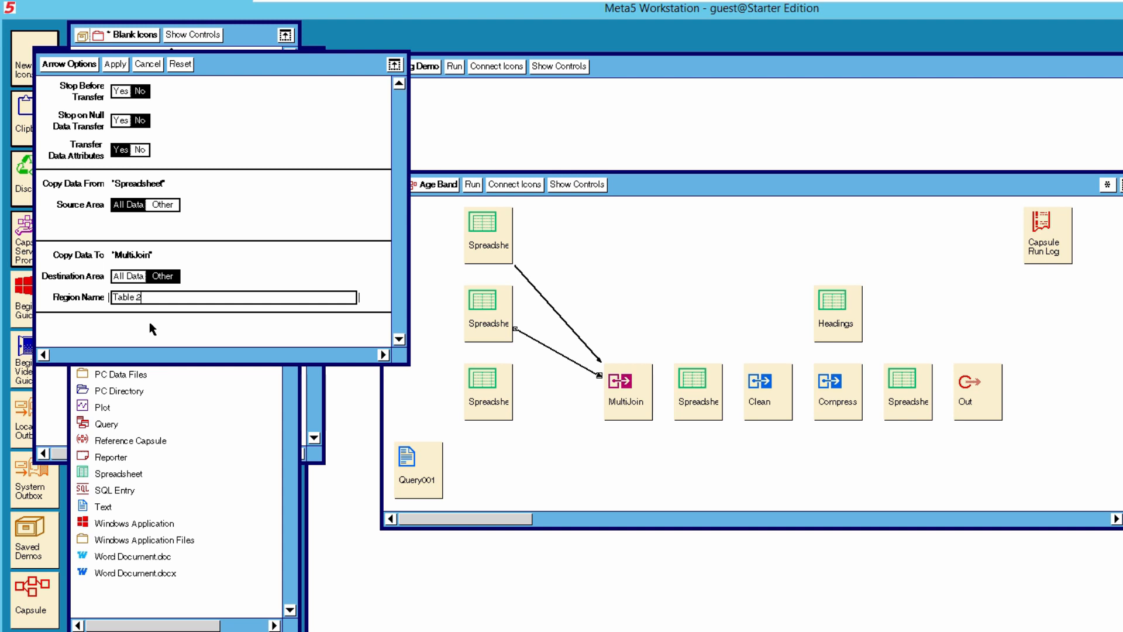
pyautogui.click(109, 65)
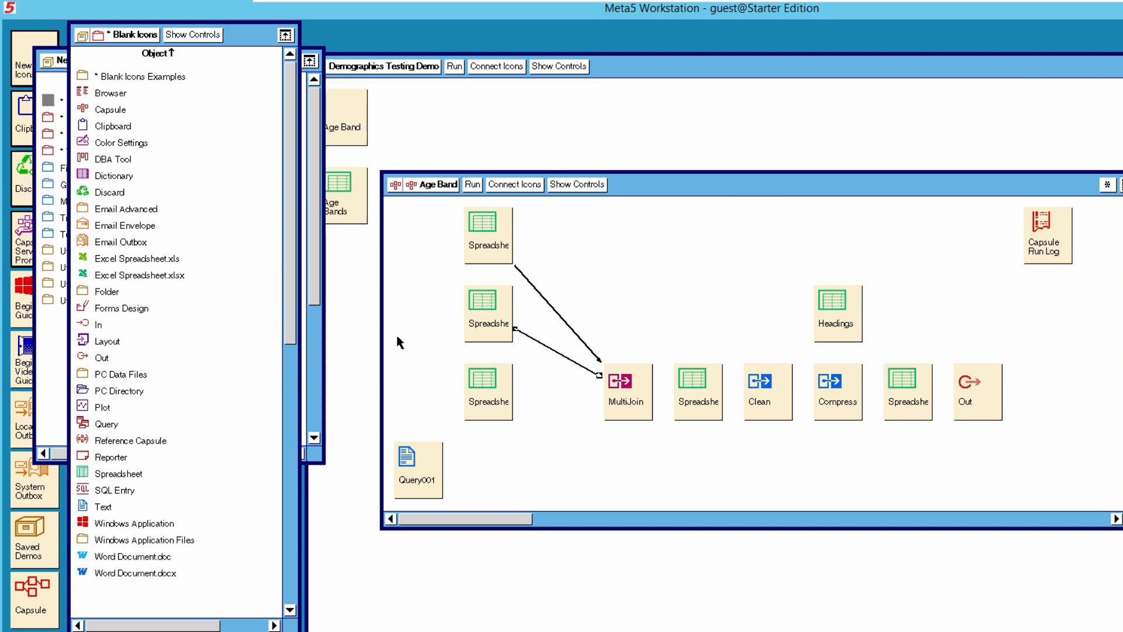
# Connect the third input spreadsheet to MultiJoin and set the arrow's destination region to Table 3
pyautogui.click(492, 397)
pyautogui.click(513, 186)
pyautogui.click(614, 395)
pyautogui.click(562, 393)
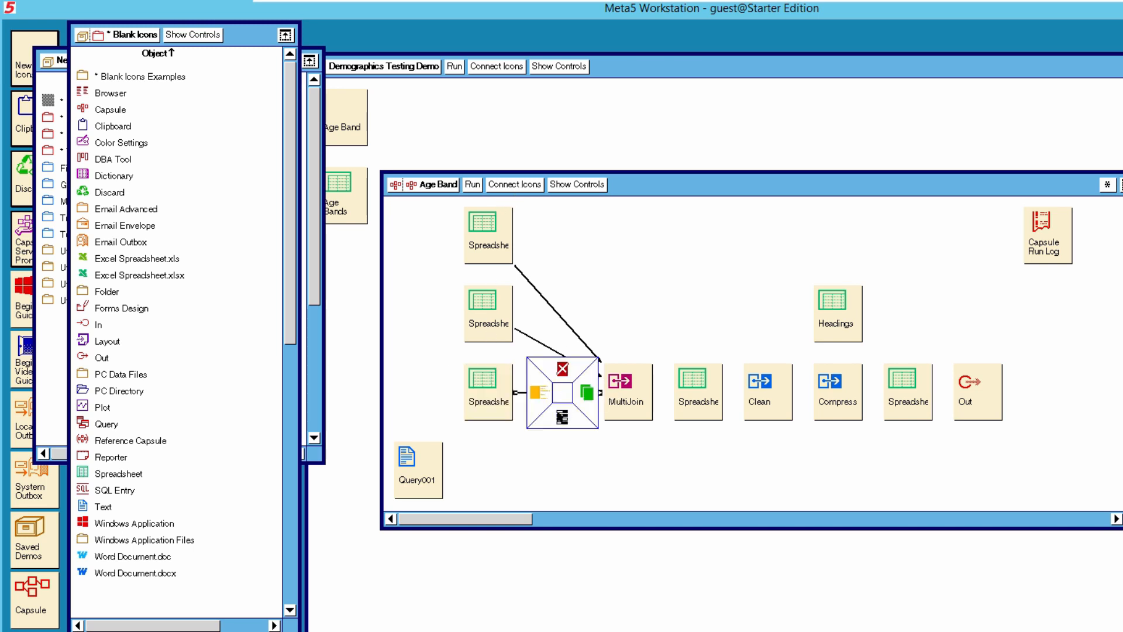
pyautogui.click(561, 415)
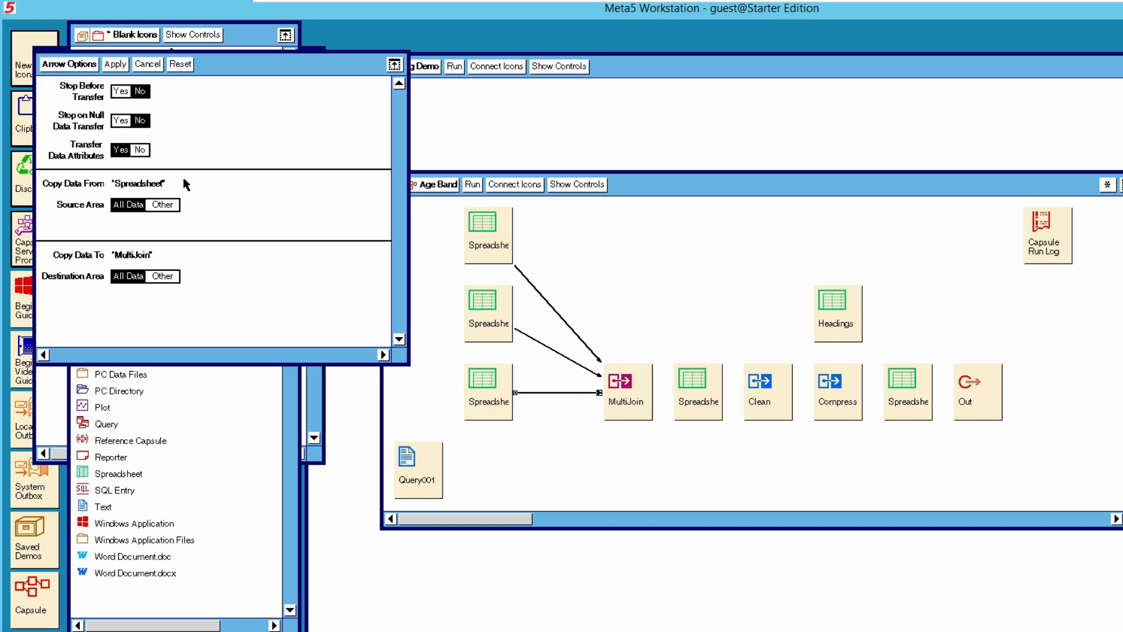
pyautogui.click(164, 277)
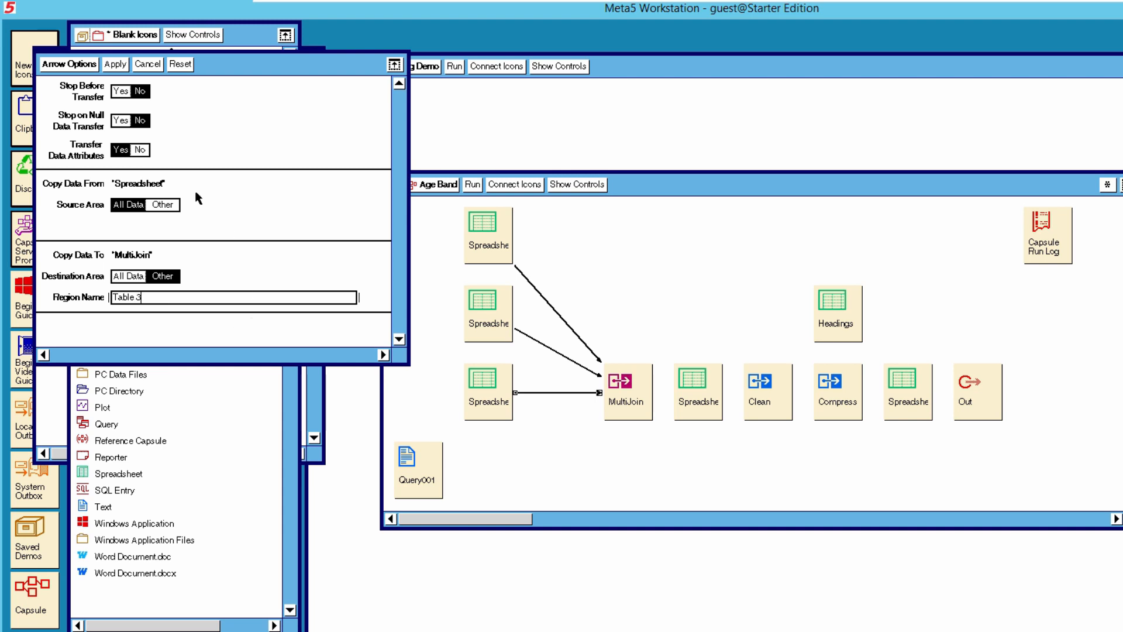
pyautogui.click(87, 67)
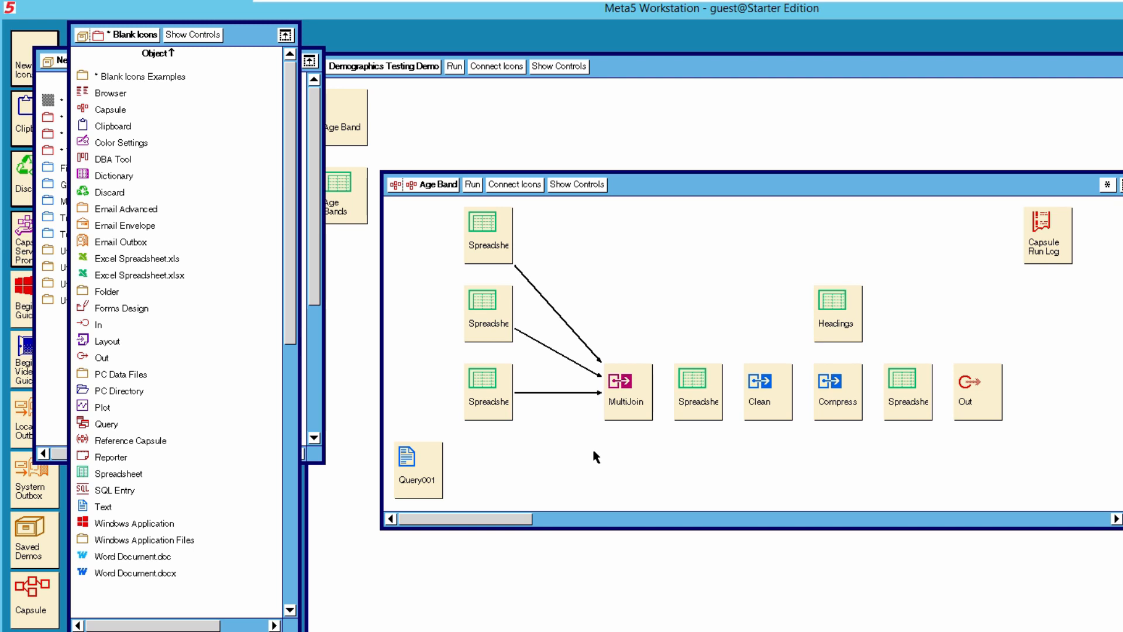
# Connect MultiJoin to the spreadsheet beside it, and that spreadsheet to the Clean transformer
pyautogui.click(630, 405)
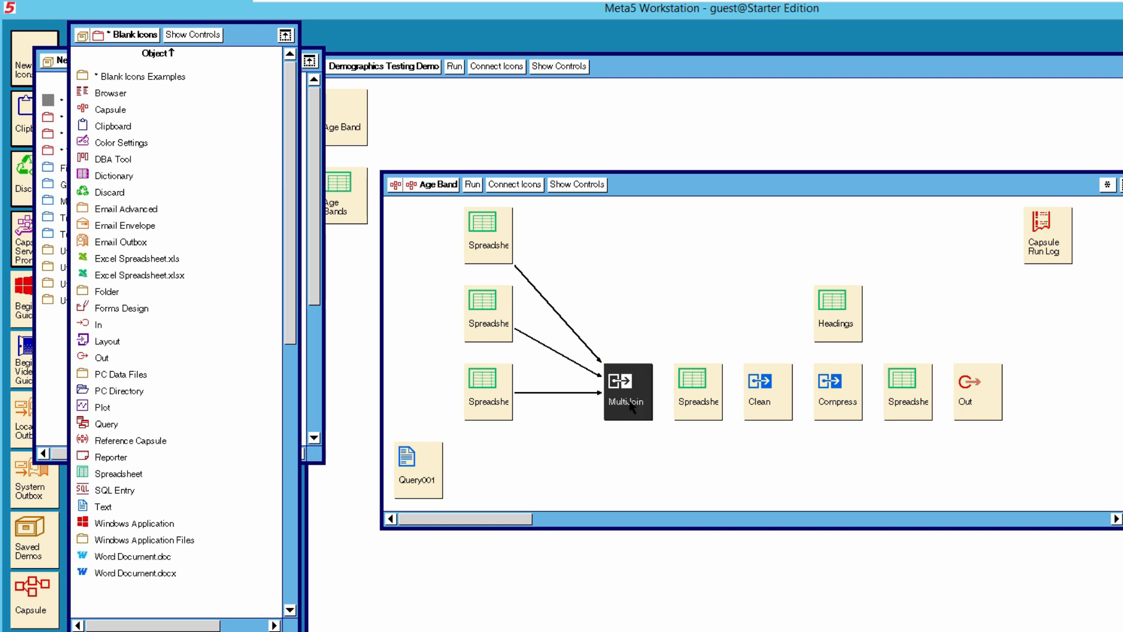
pyautogui.click(533, 189)
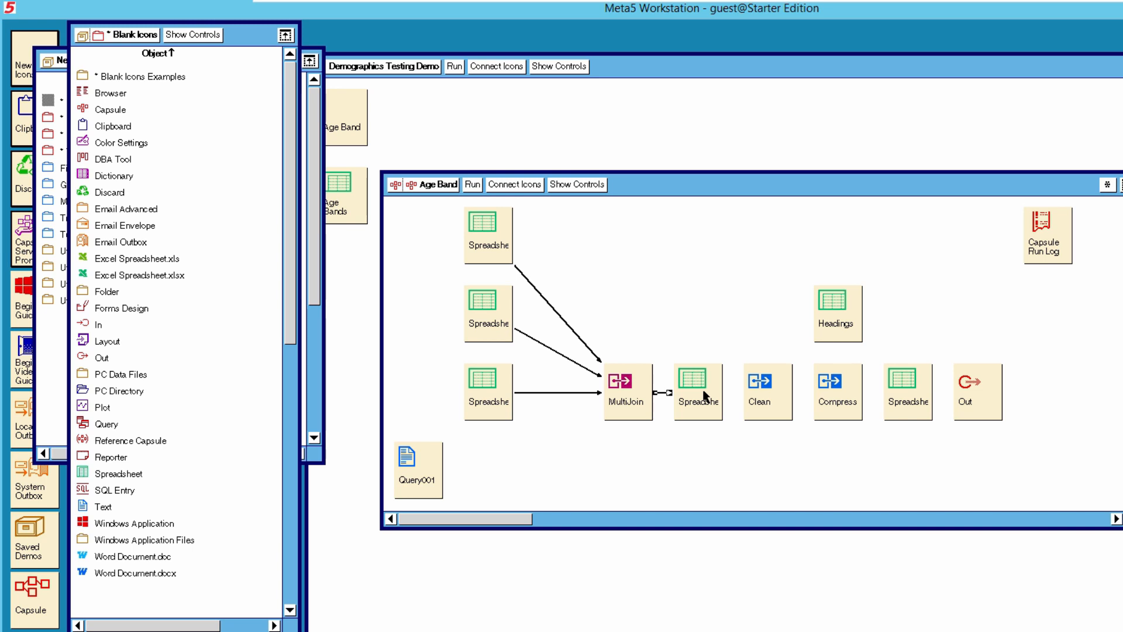
pyautogui.click(705, 398)
pyautogui.click(527, 186)
pyautogui.click(784, 398)
# Edit the Clean transformer's program parameters, setting Clean columns to y, and apply them
pyautogui.doubleClick(775, 396)
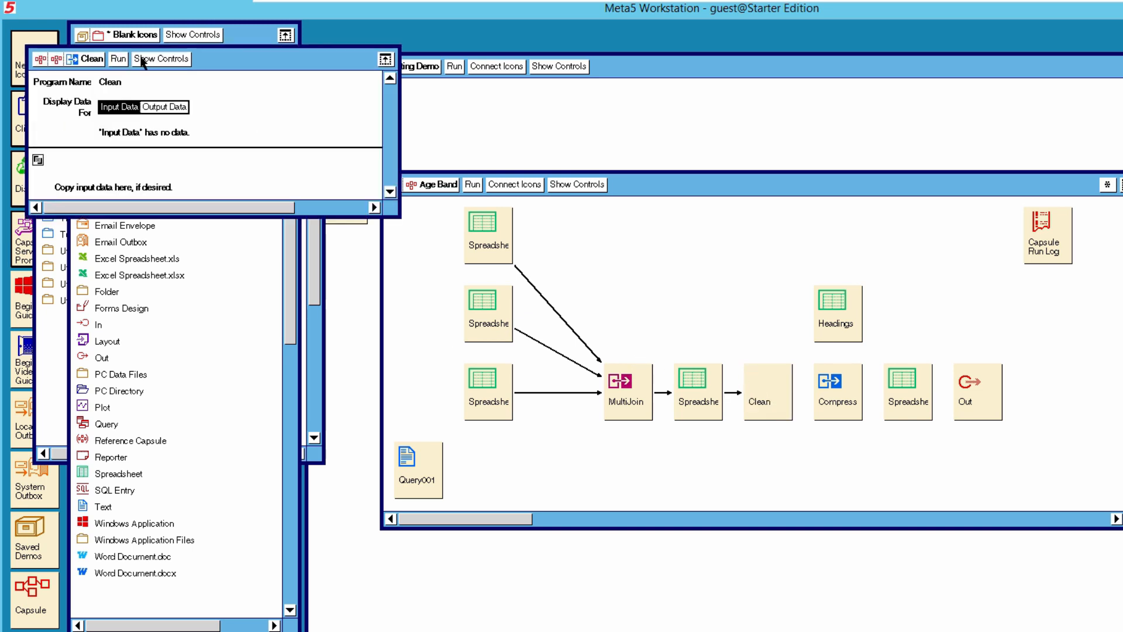
pyautogui.click(172, 60)
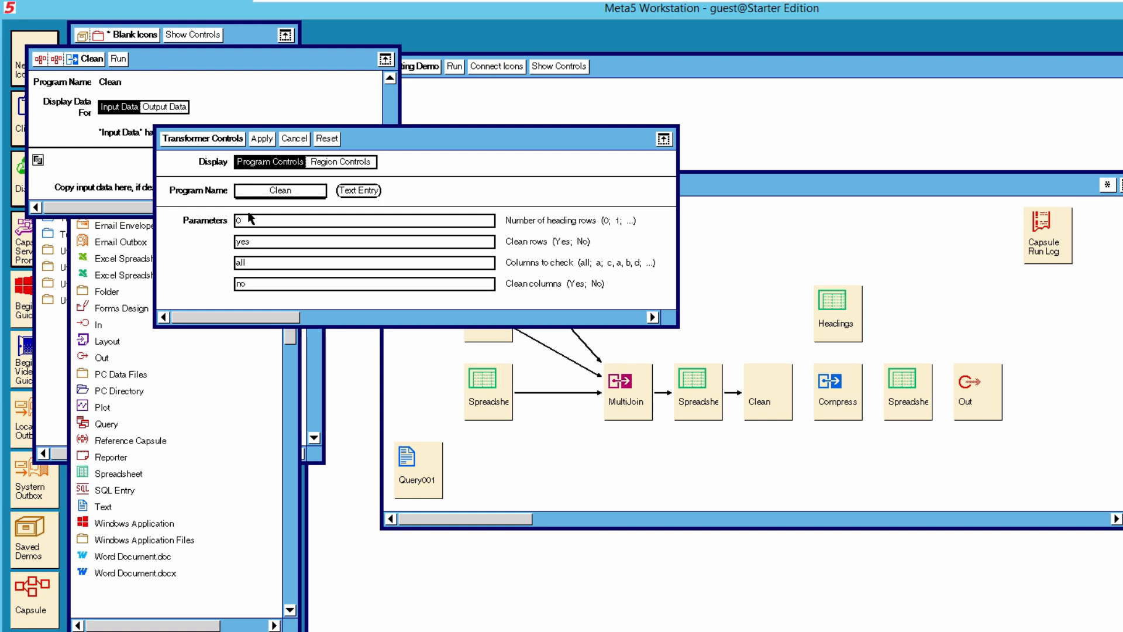
pyautogui.click(267, 222)
pyautogui.press('Tab')
pyautogui.press('Tab')
pyautogui.press('BackSpace')
pyautogui.press('BackSpace')
pyautogui.click(281, 284)
pyautogui.write('y')
pyautogui.click(263, 140)
pyautogui.click(228, 140)
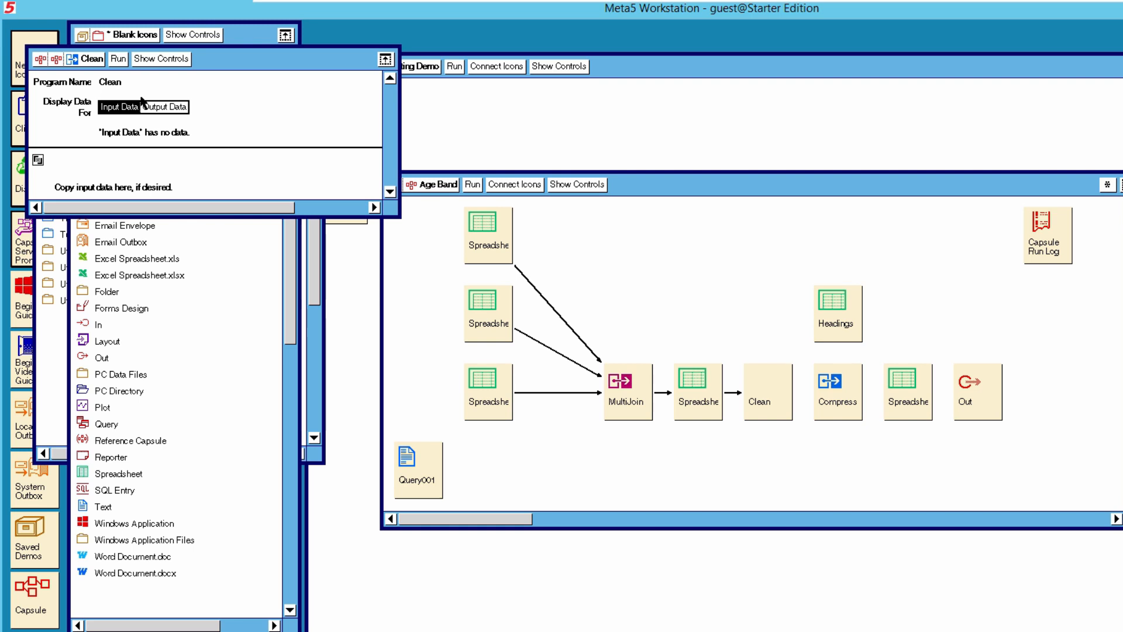
pyautogui.click(91, 59)
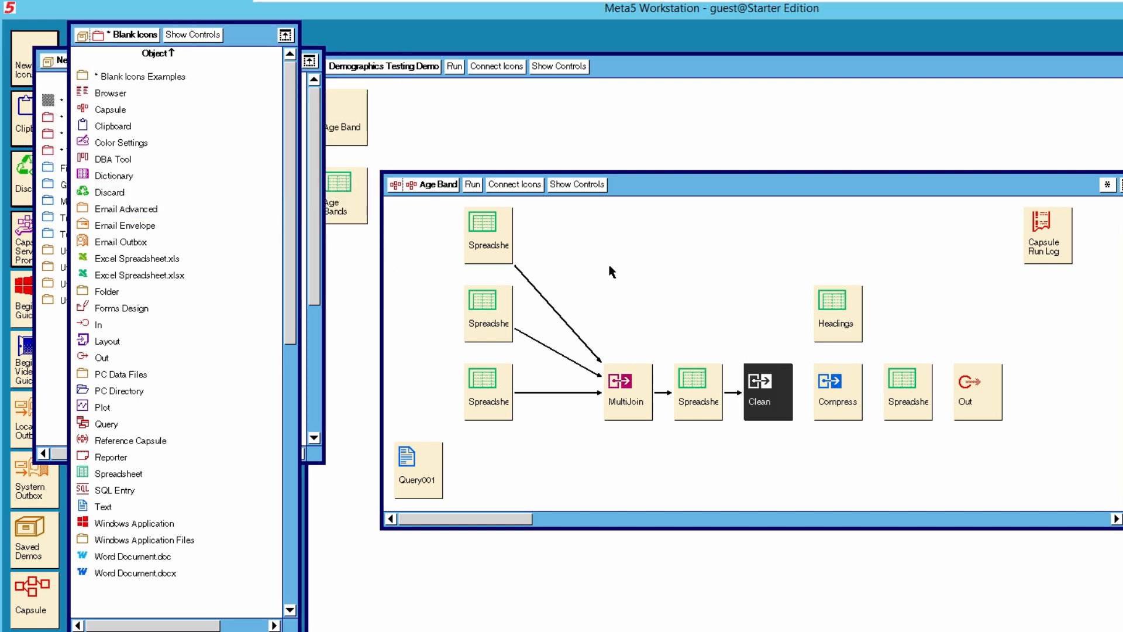
# Connect Clean to the Compress transformer and set Compress to delete row 1
pyautogui.click(831, 404)
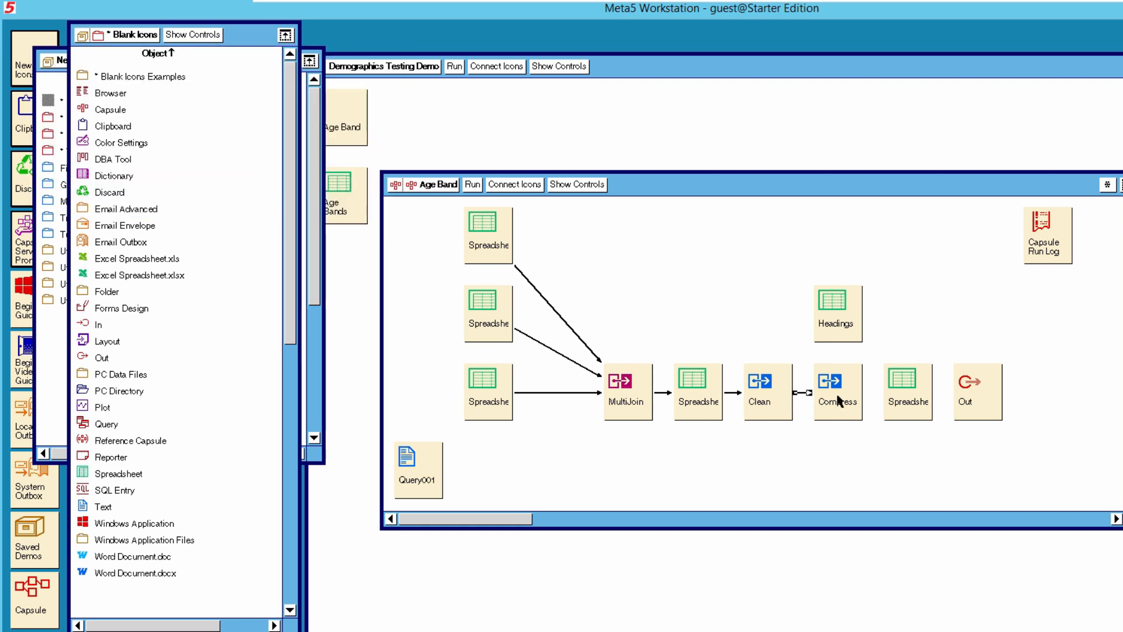
pyautogui.click(839, 401)
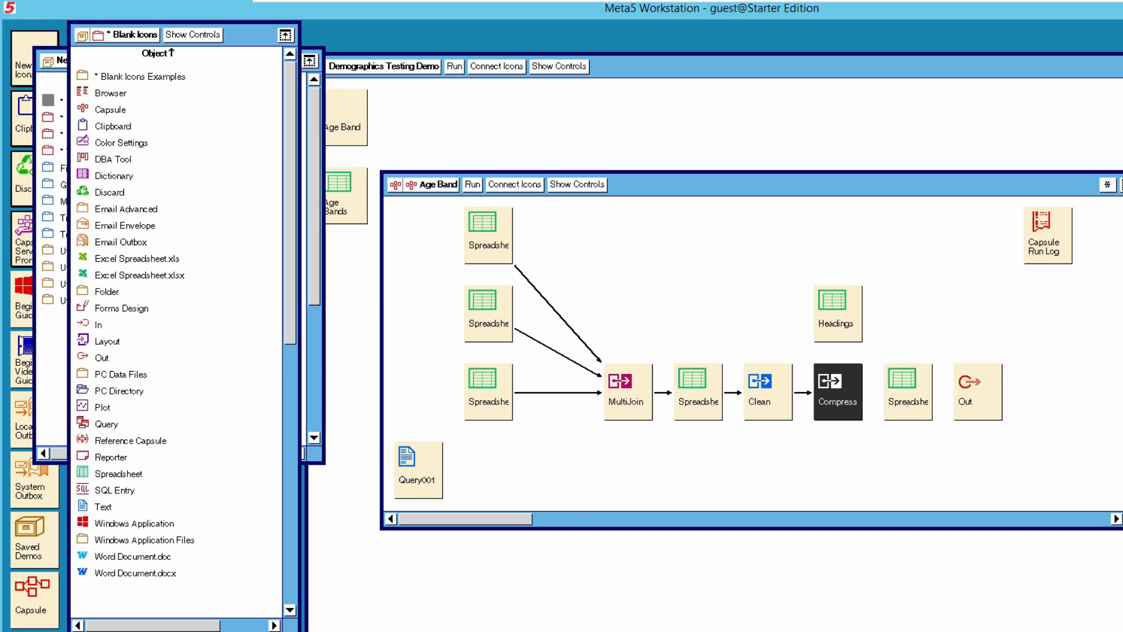
pyautogui.doubleClick(849, 395)
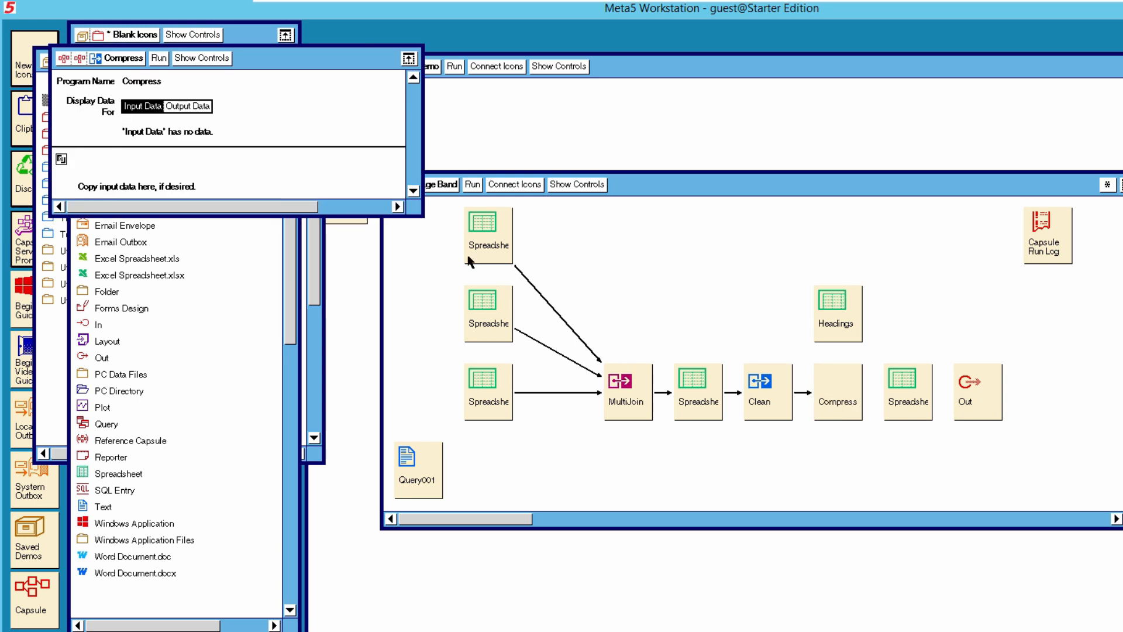
pyautogui.click(199, 58)
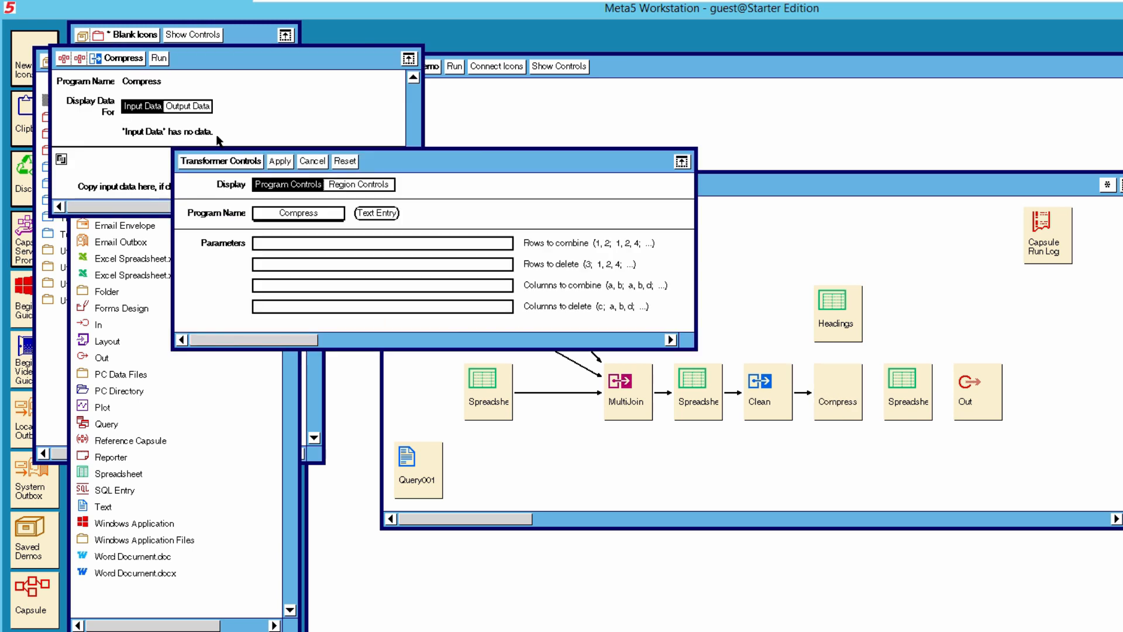
pyautogui.click(302, 266)
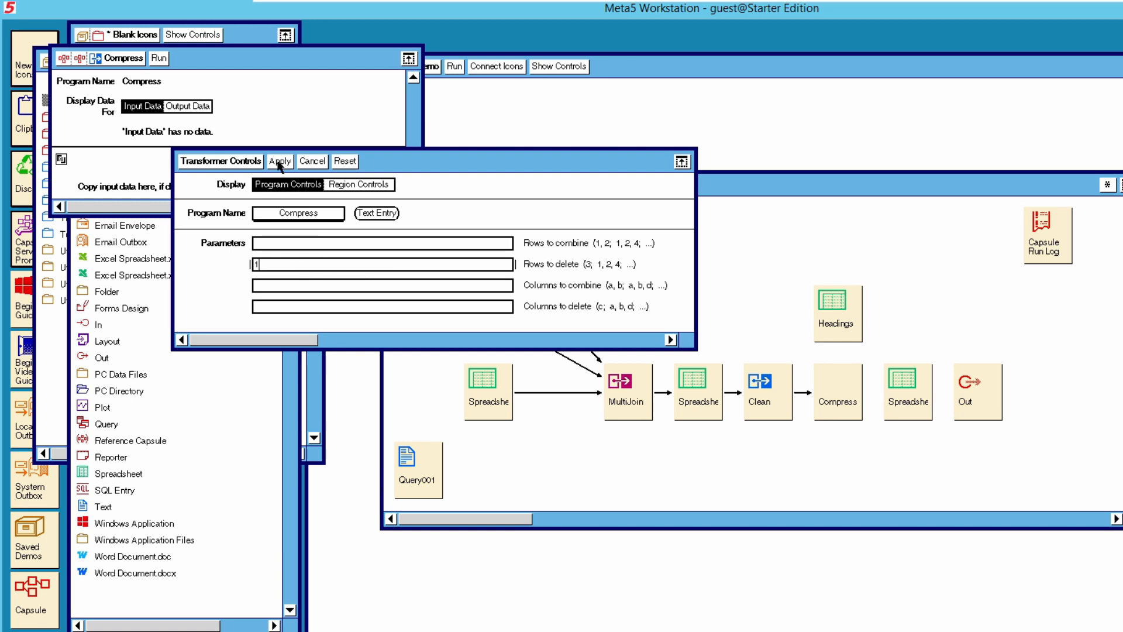
pyautogui.click(234, 166)
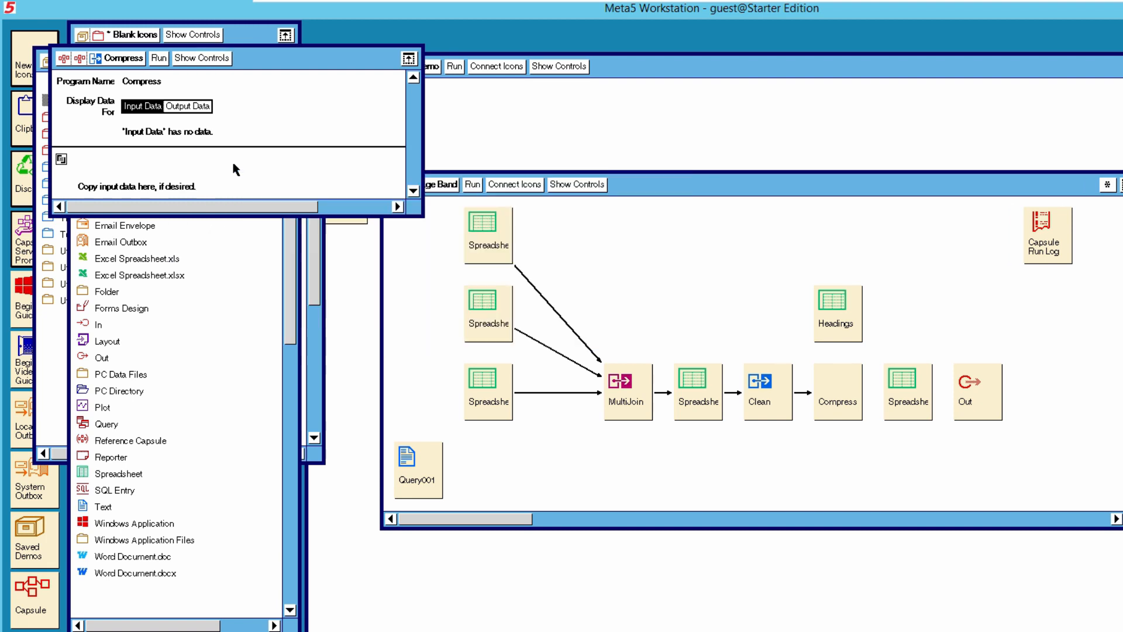
pyautogui.click(131, 59)
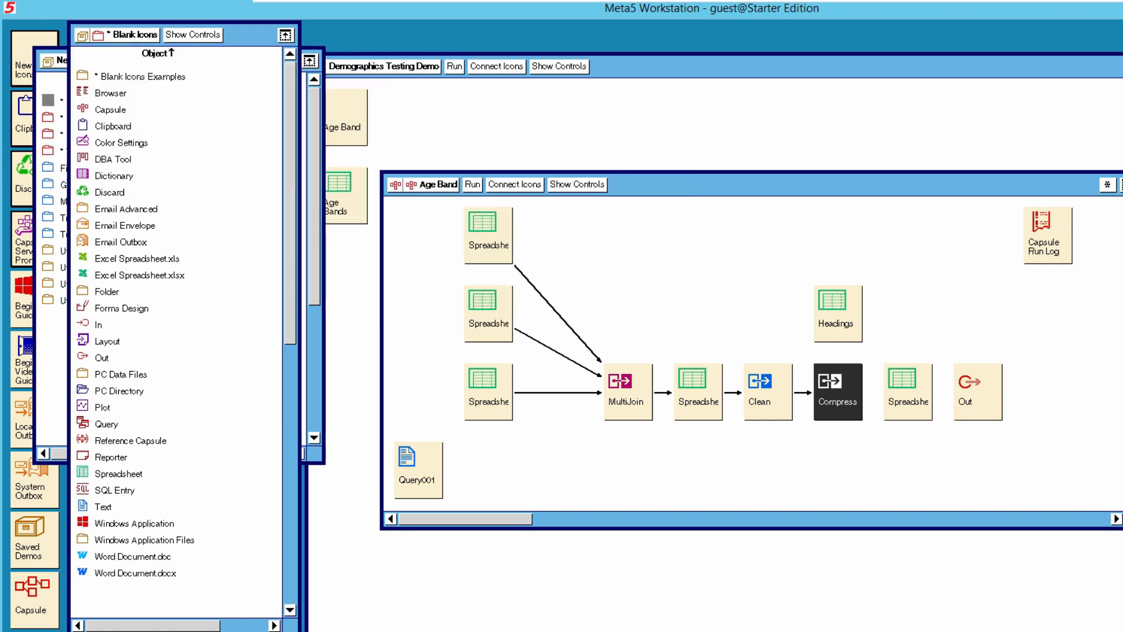
# Enlarge the blank spreadsheet after Compress and name its first-row region A1:Q1 as Headings
pyautogui.click(909, 398)
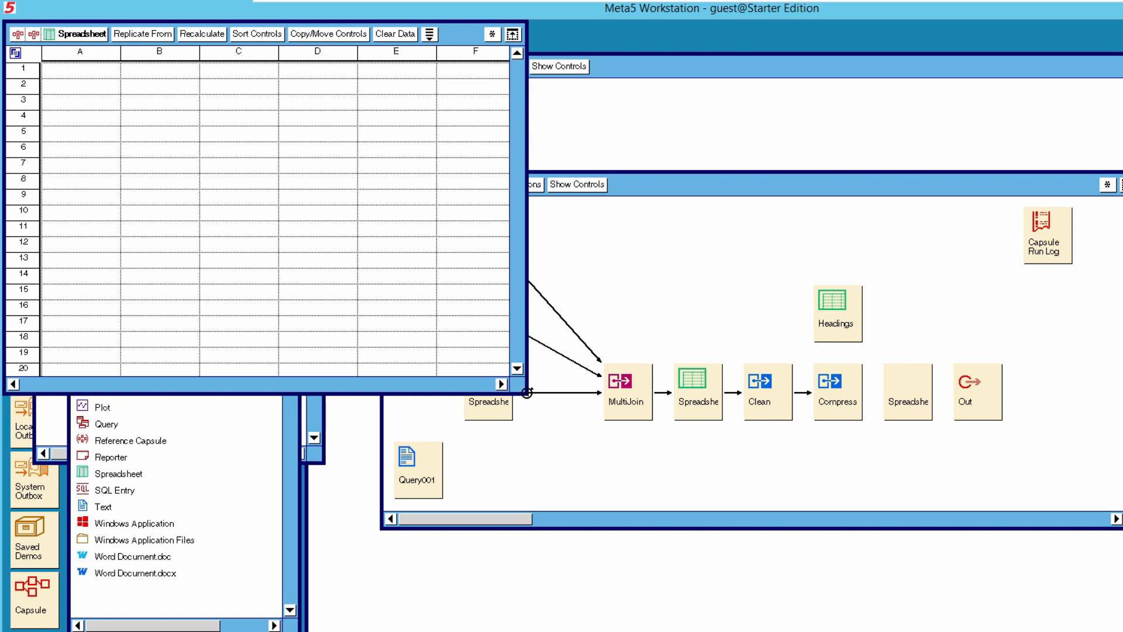
pyautogui.moveTo(529, 393); pyautogui.dragTo(1115, 493)
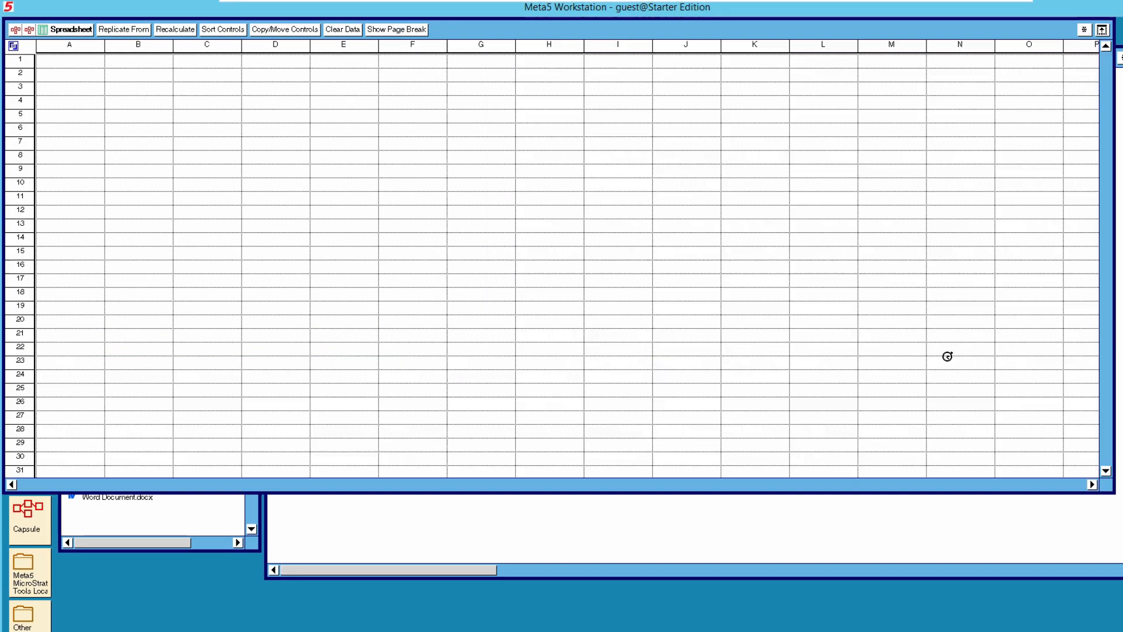
pyautogui.click(92, 69)
pyautogui.click(91, 65)
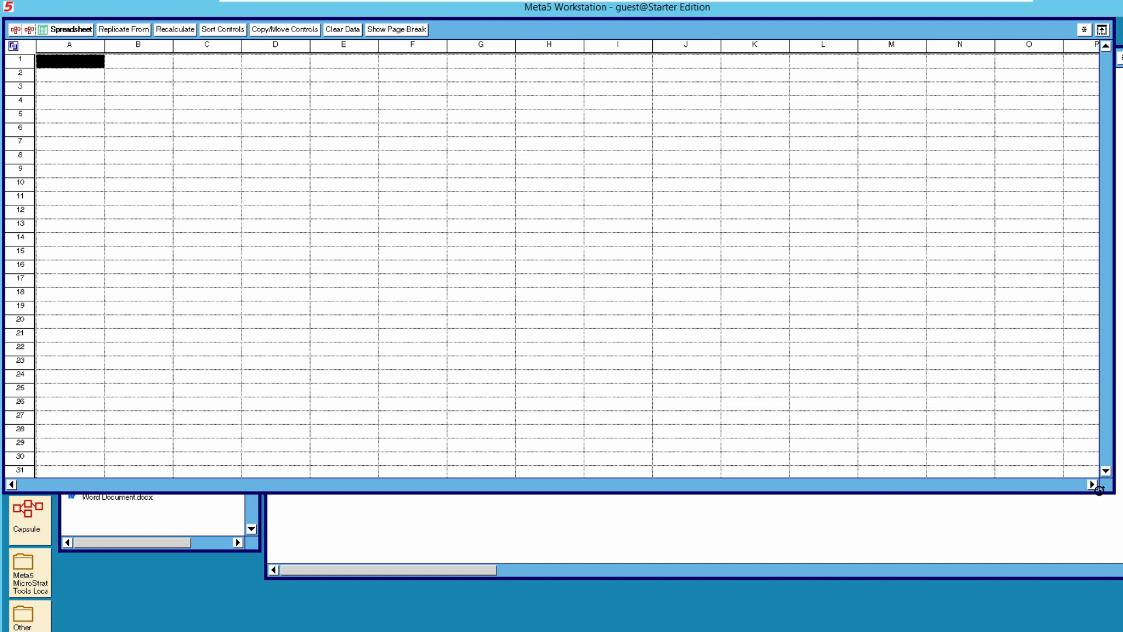
pyautogui.keyDown('shift'); pyautogui.click(1016, 65); pyautogui.keyUp('shift')
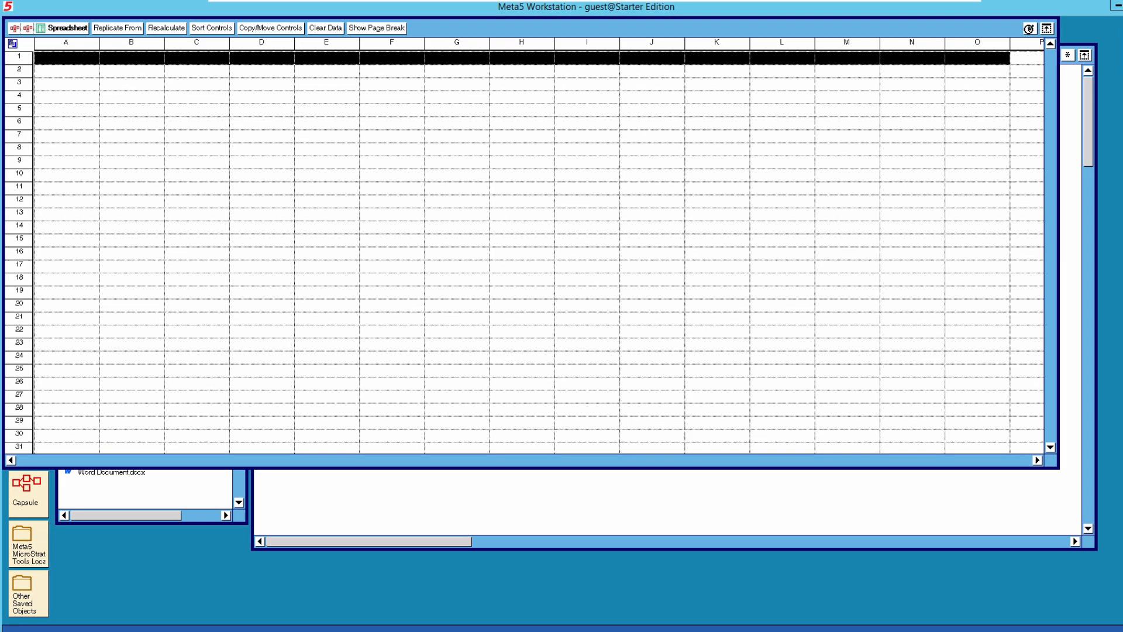
pyautogui.click(1029, 29)
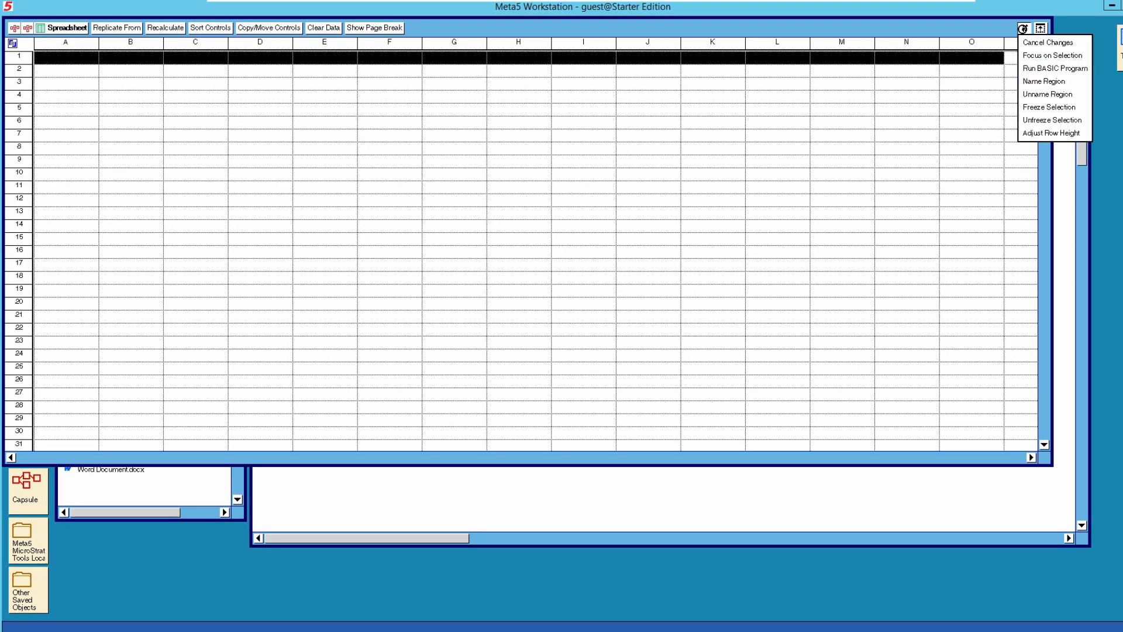
pyautogui.click(1039, 82)
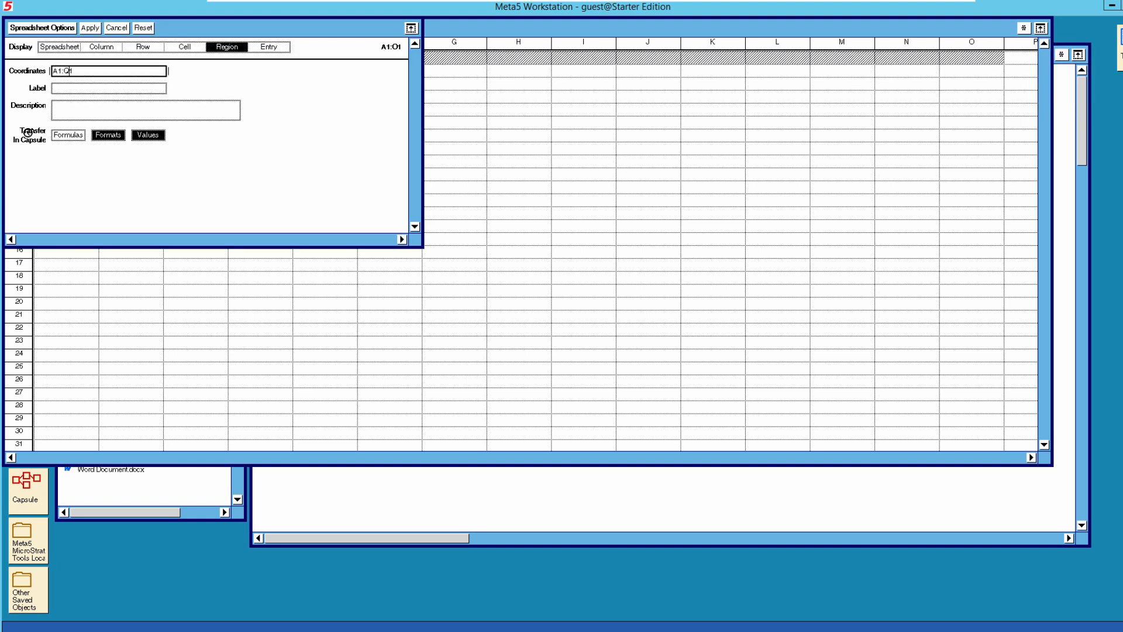
pyautogui.click(108, 86)
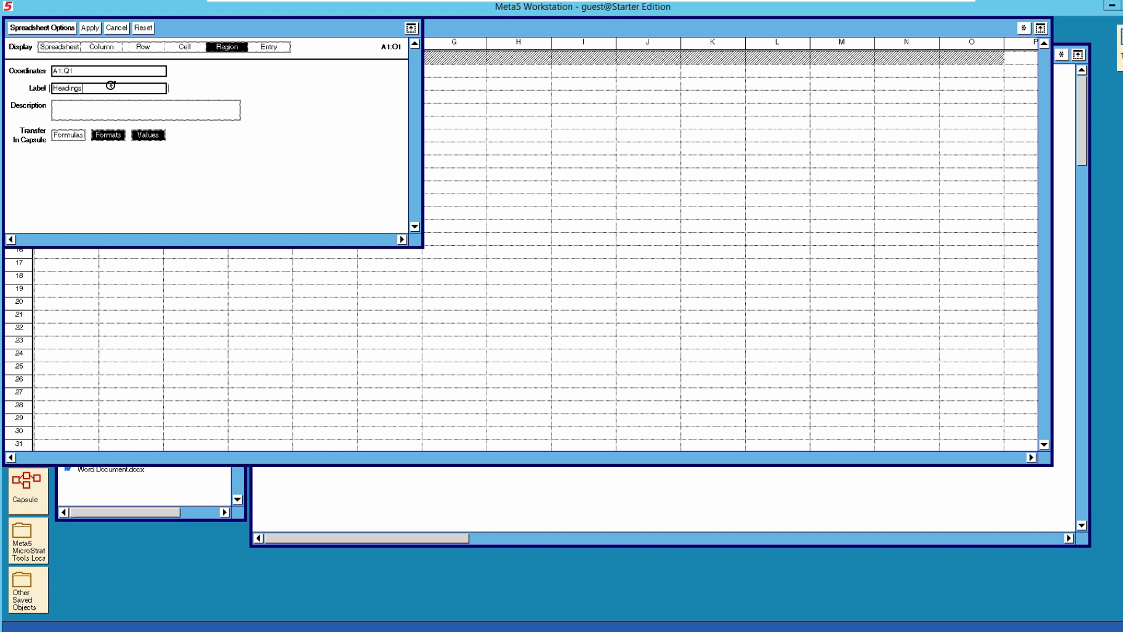
pyautogui.click(88, 28)
pyautogui.click(69, 27)
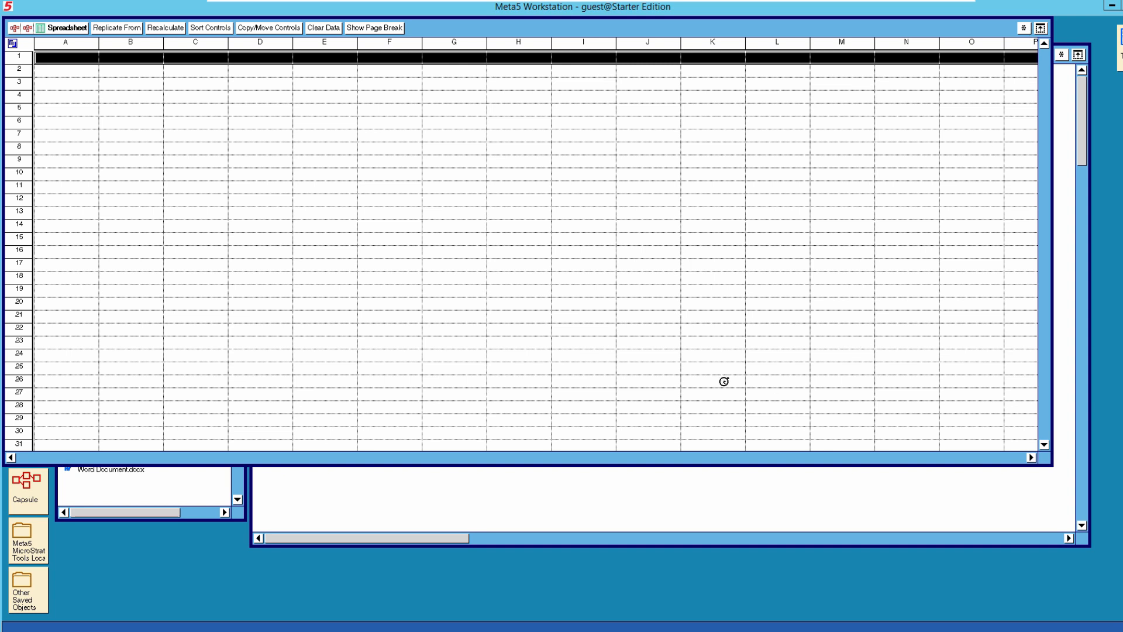
# Check the Headings region of the spreadsheet after Compress, and name its second-row region A2:Q2 as Data
pyautogui.click(1024, 28)
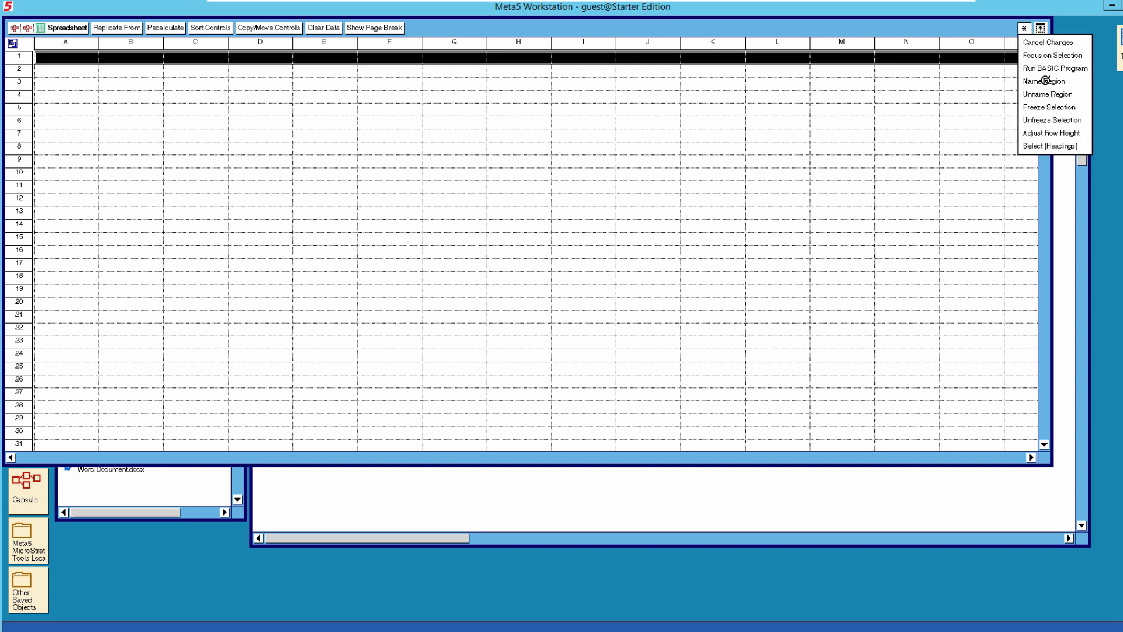
pyautogui.click(1054, 146)
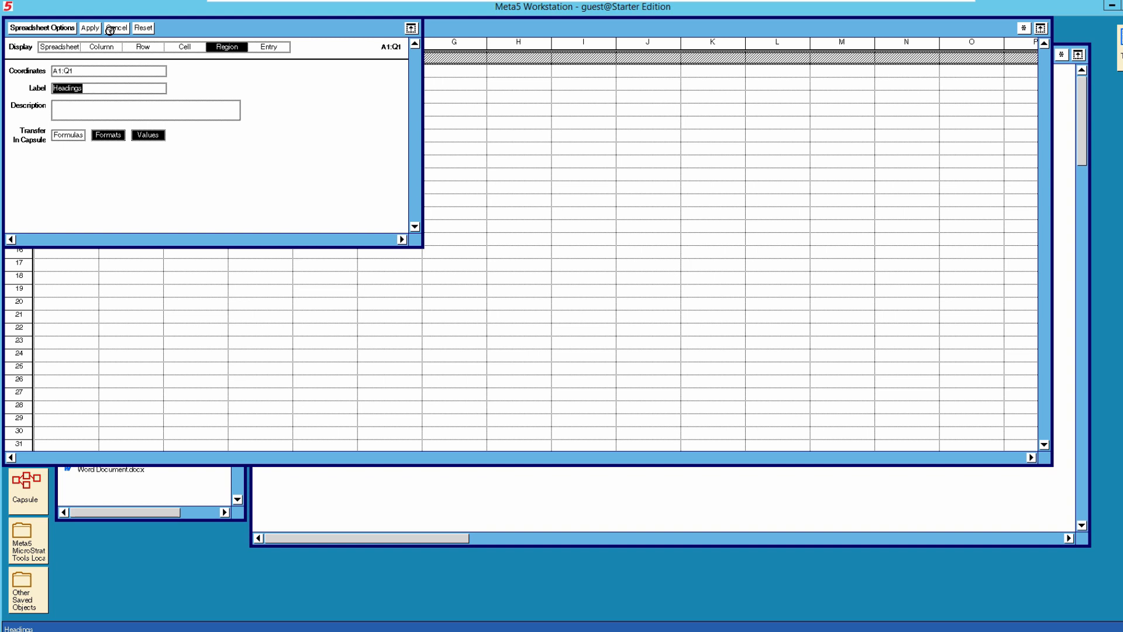
pyautogui.click(55, 26)
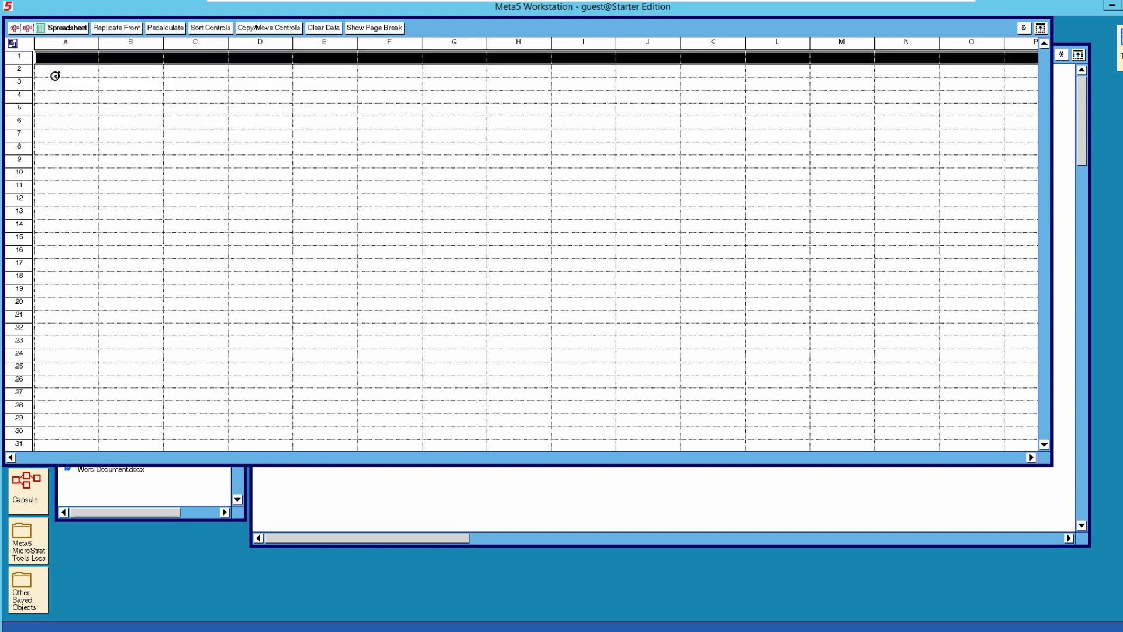
pyautogui.click(55, 73)
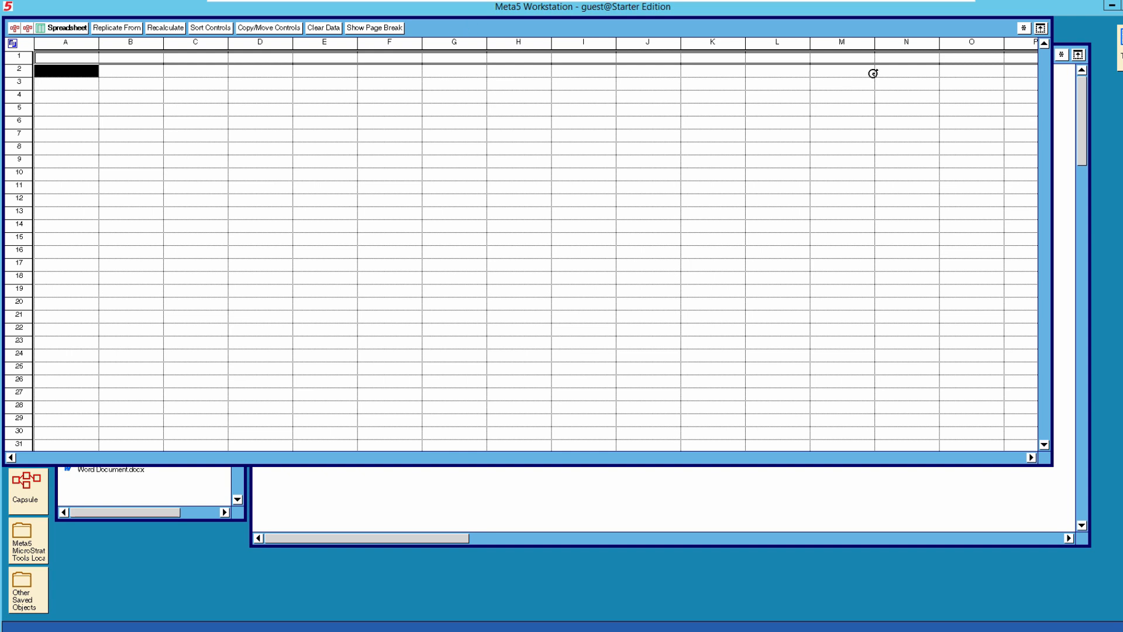
pyautogui.click(1025, 27)
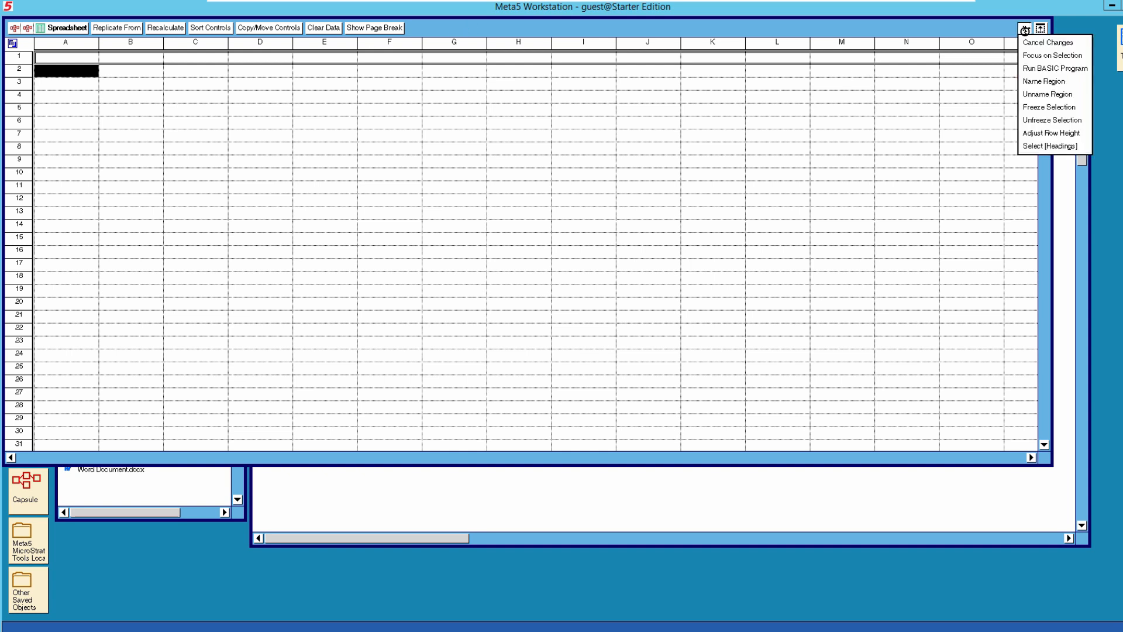
pyautogui.click(1045, 82)
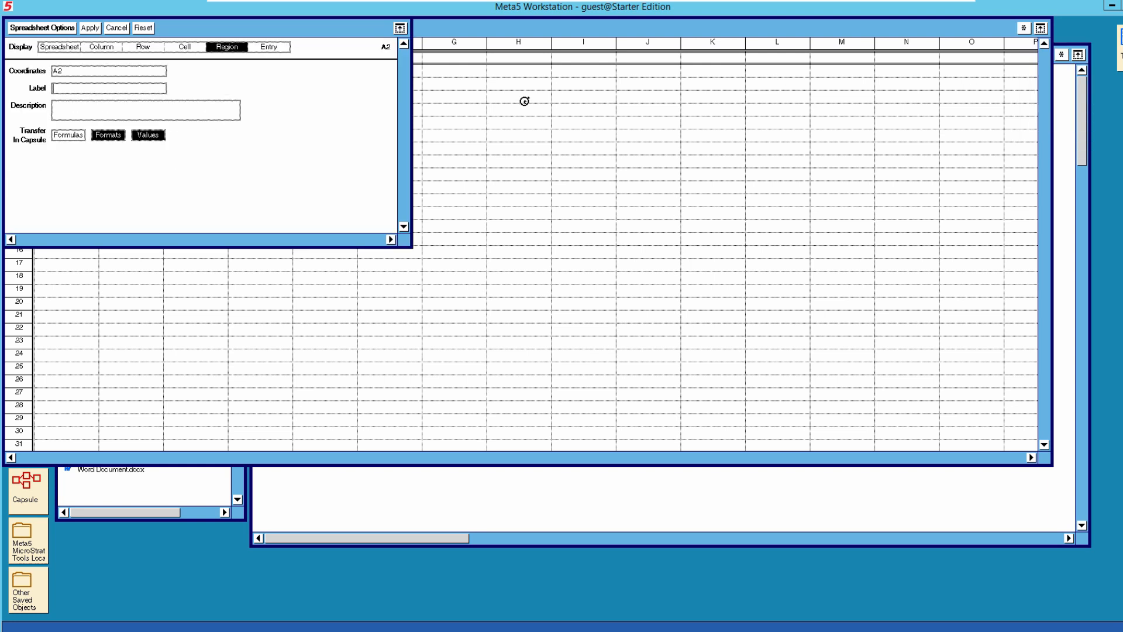
pyautogui.click(106, 76)
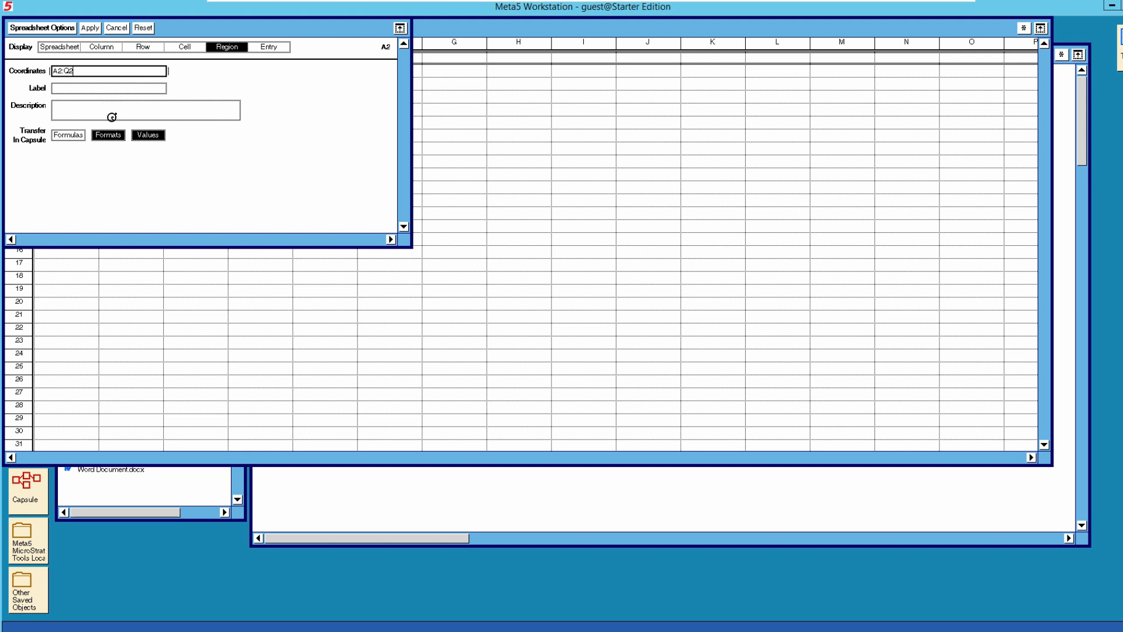
pyautogui.click(107, 88)
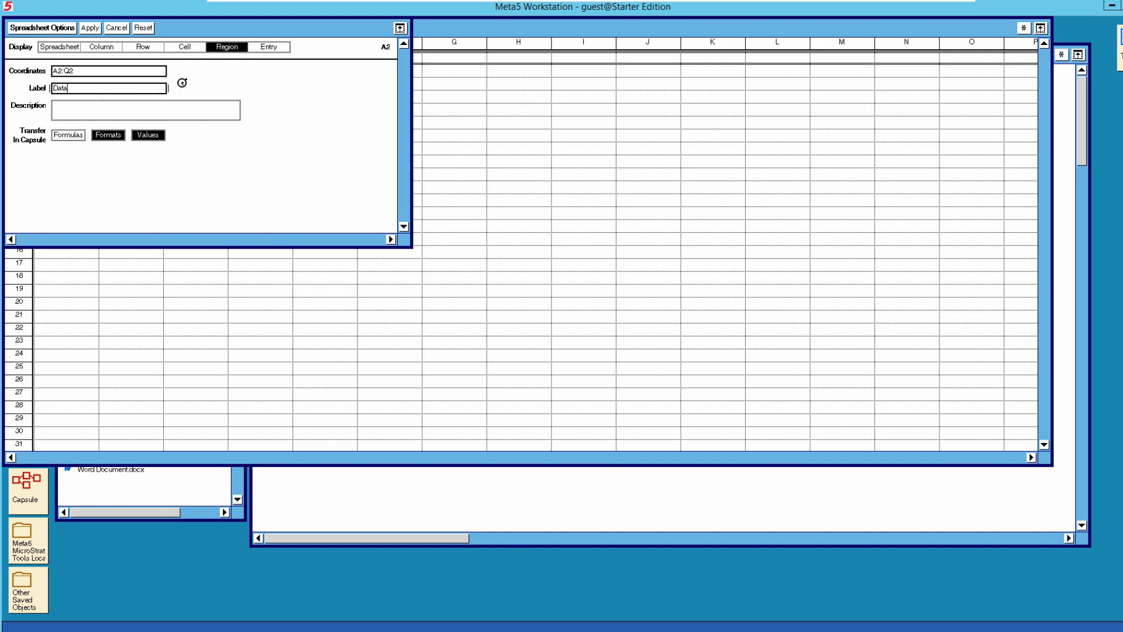
pyautogui.click(88, 28)
pyautogui.click(57, 28)
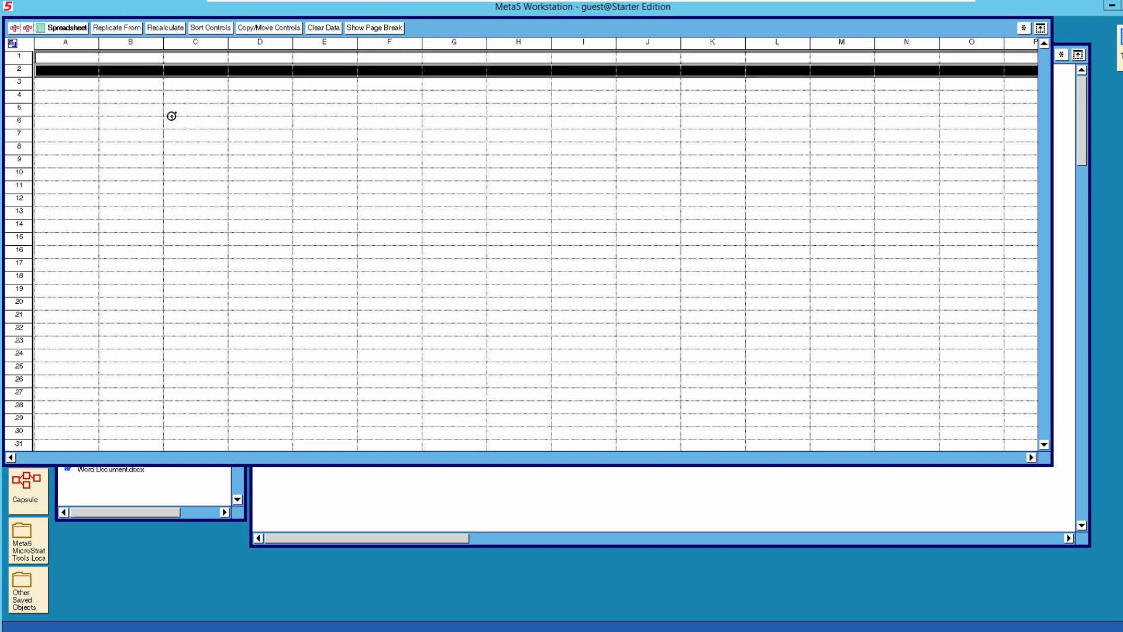
pyautogui.click(64, 31)
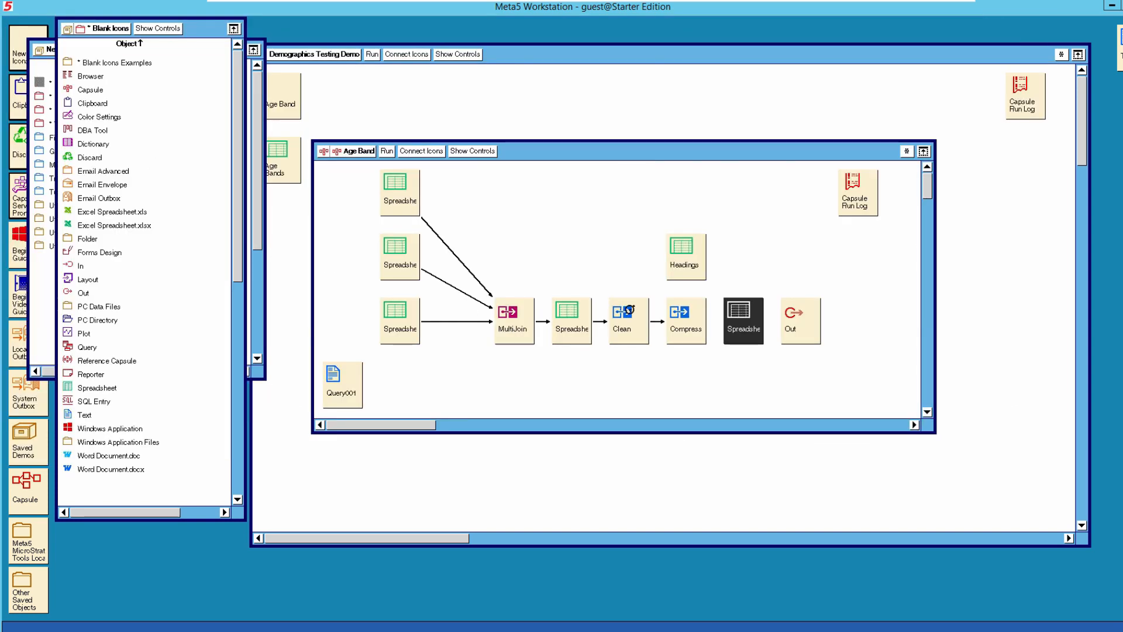
# Connect Compress to the spreadsheet after it, directing the arrow to destination region Data01 with source data set to Replace
pyautogui.click(689, 329)
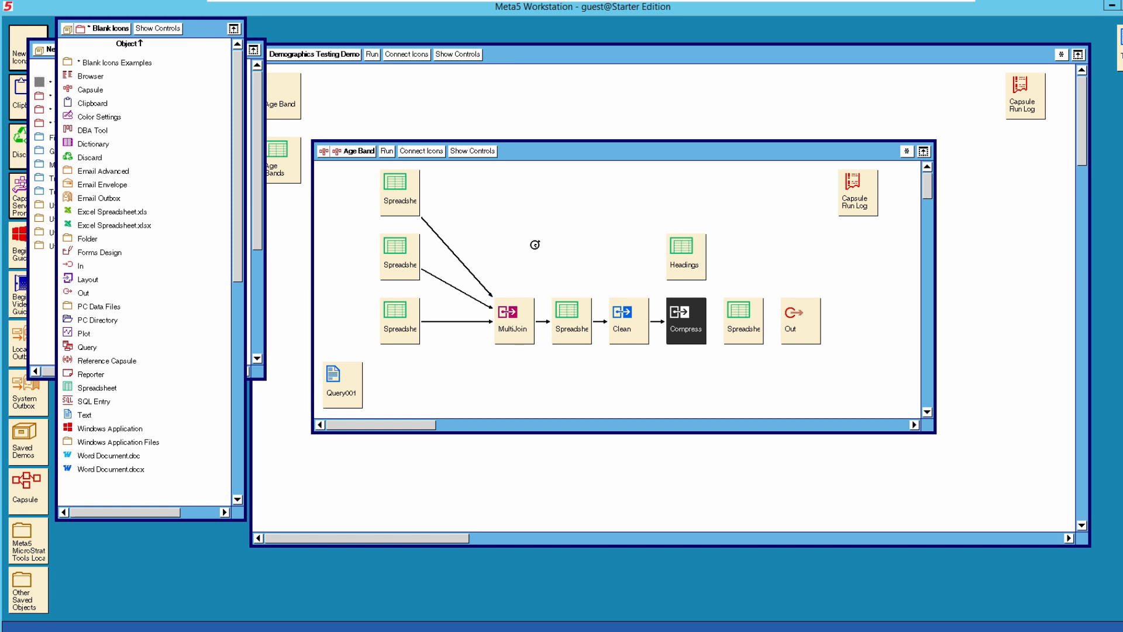
pyautogui.click(431, 151)
pyautogui.click(737, 320)
pyautogui.rightClick(714, 320)
pyautogui.click(715, 337)
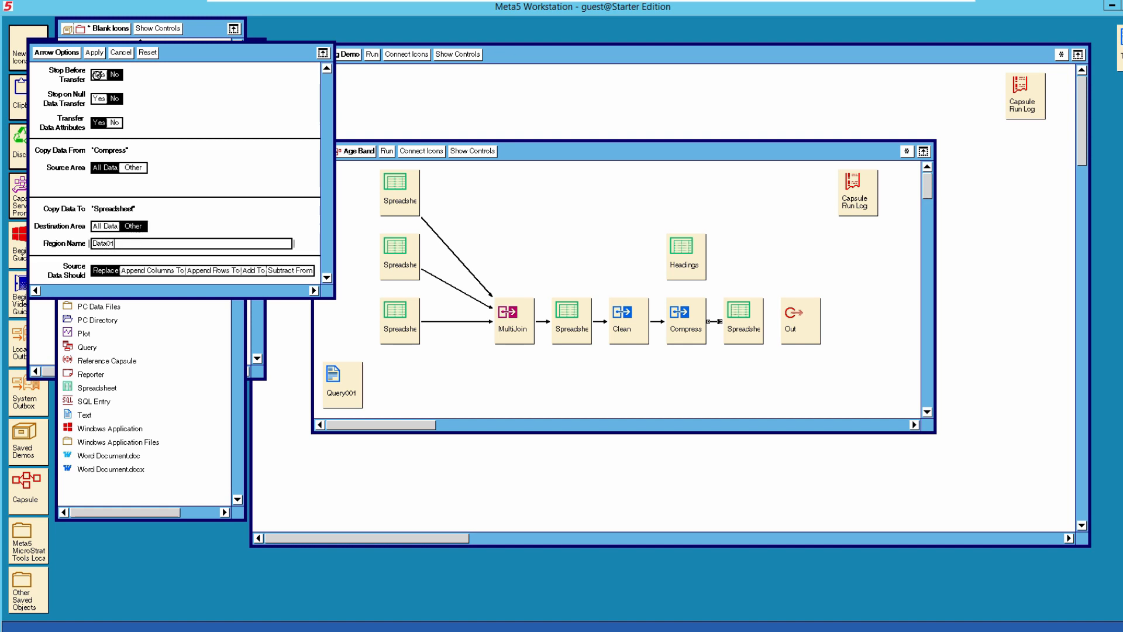
pyautogui.click(71, 54)
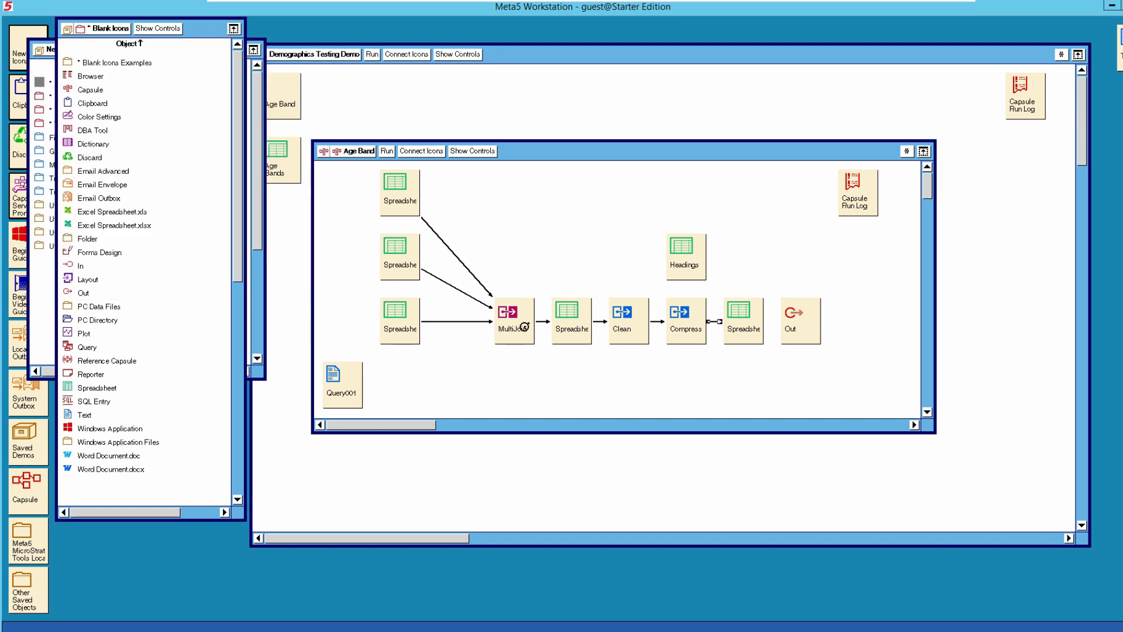
# In the Headings spreadsheet, name the first-row region A1:Q1 as Headings and close the spreadsheet
pyautogui.click(689, 261)
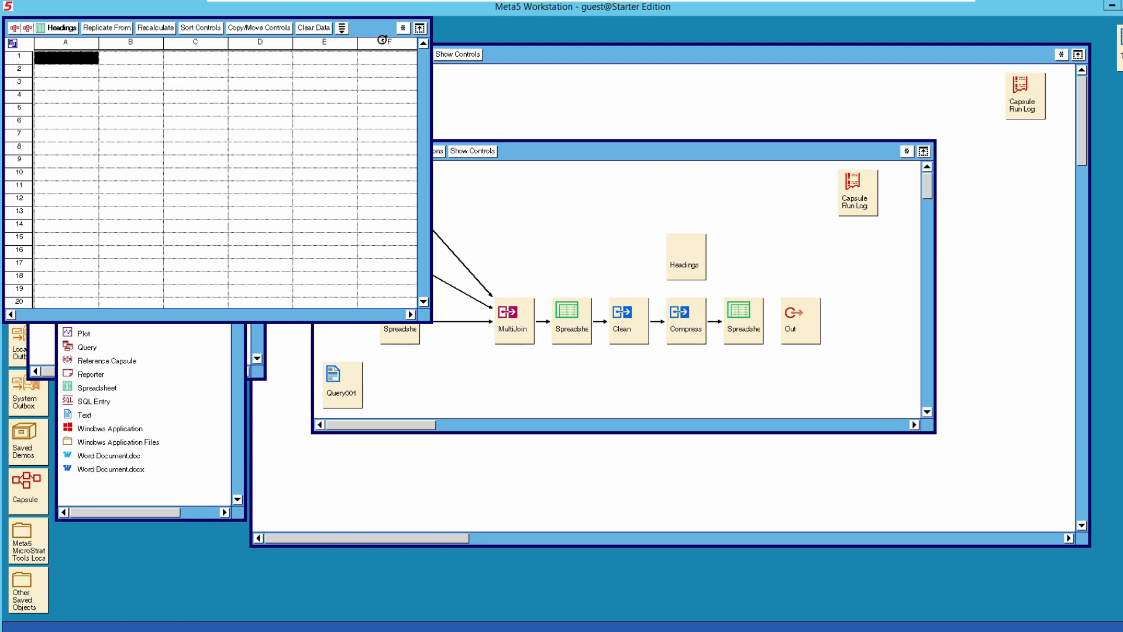
pyautogui.click(404, 27)
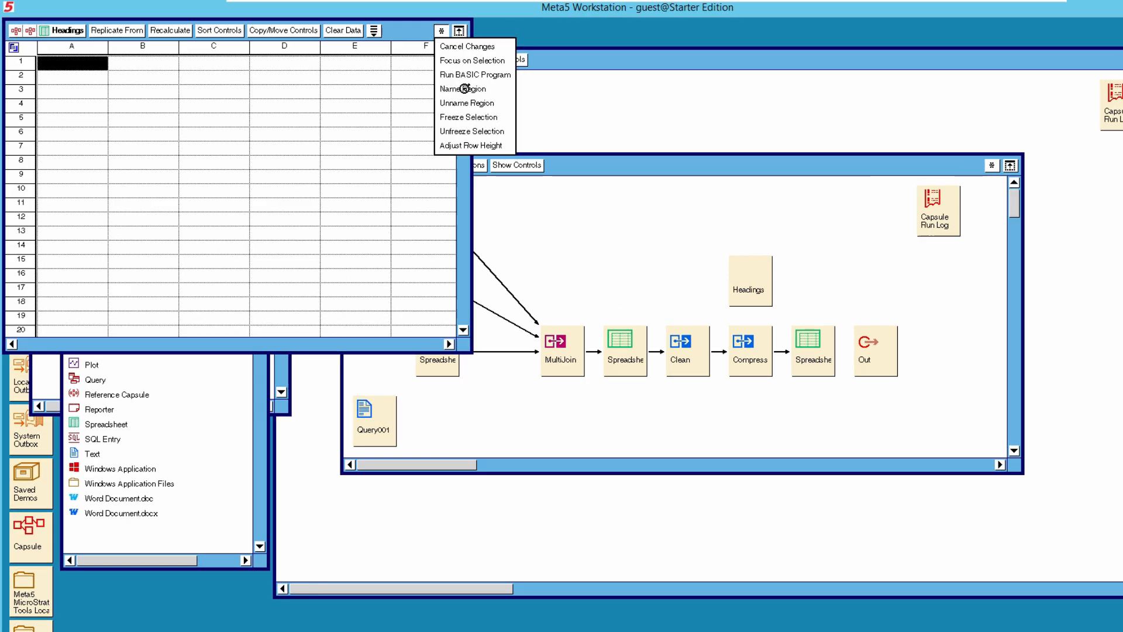
pyautogui.click(423, 81)
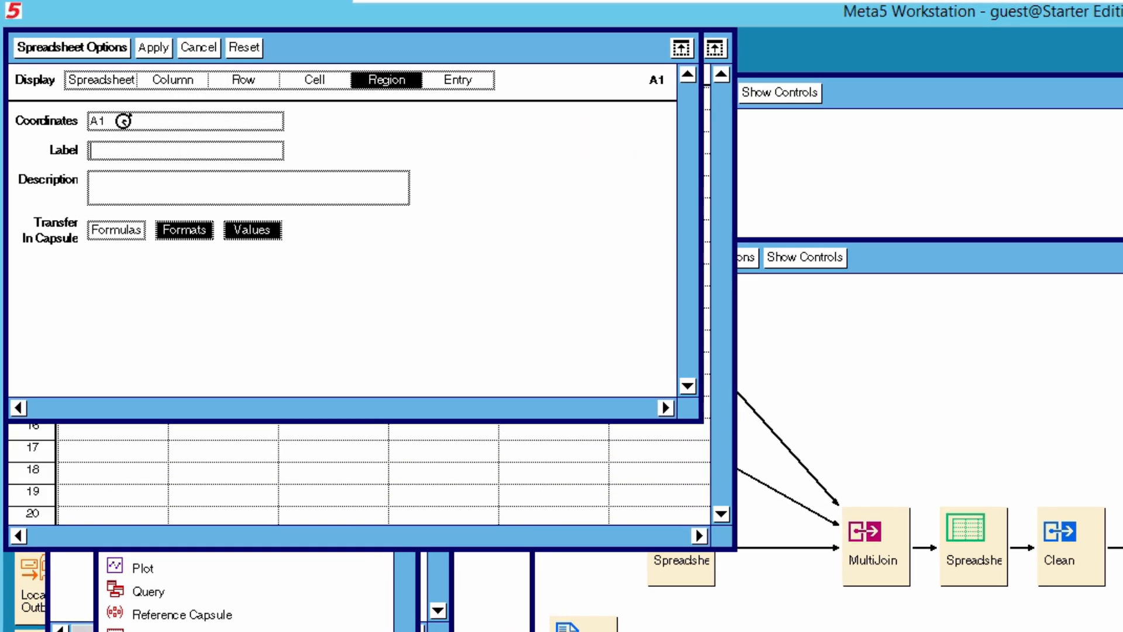
pyautogui.click(117, 102)
pyautogui.write(':Q1')
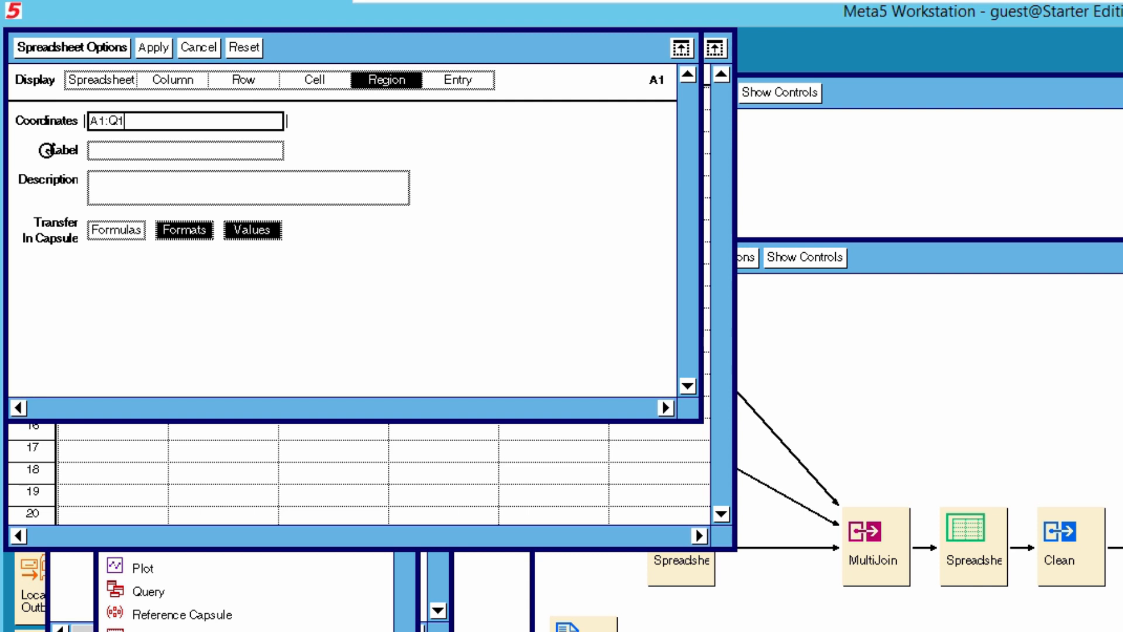
pyautogui.click(117, 149)
pyautogui.write('Headings')
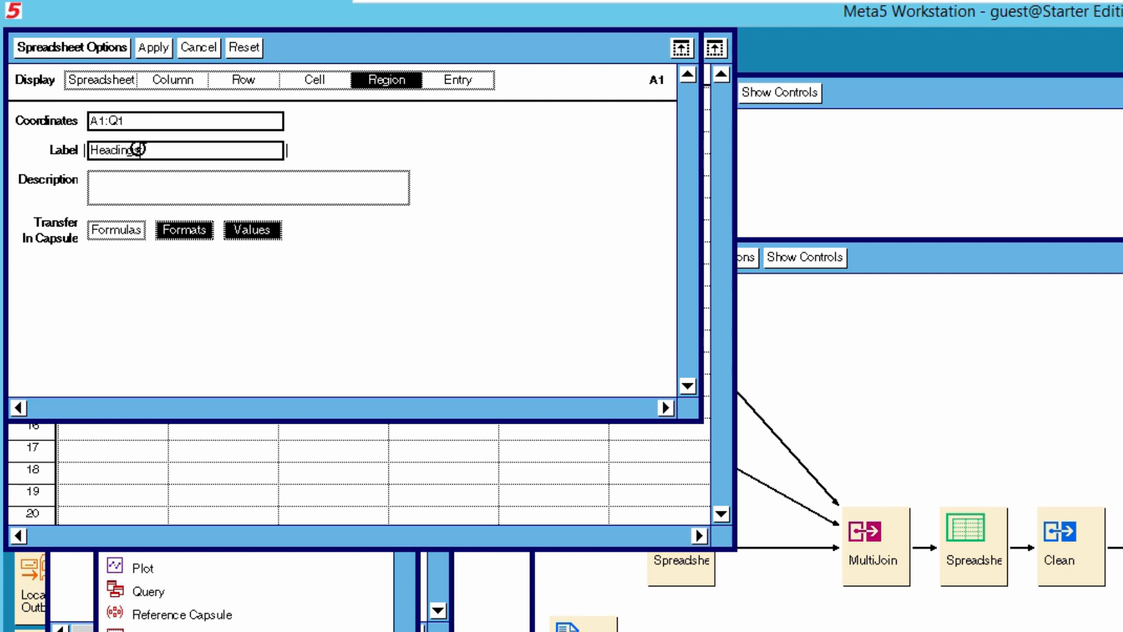
pyautogui.click(156, 47)
pyautogui.click(109, 47)
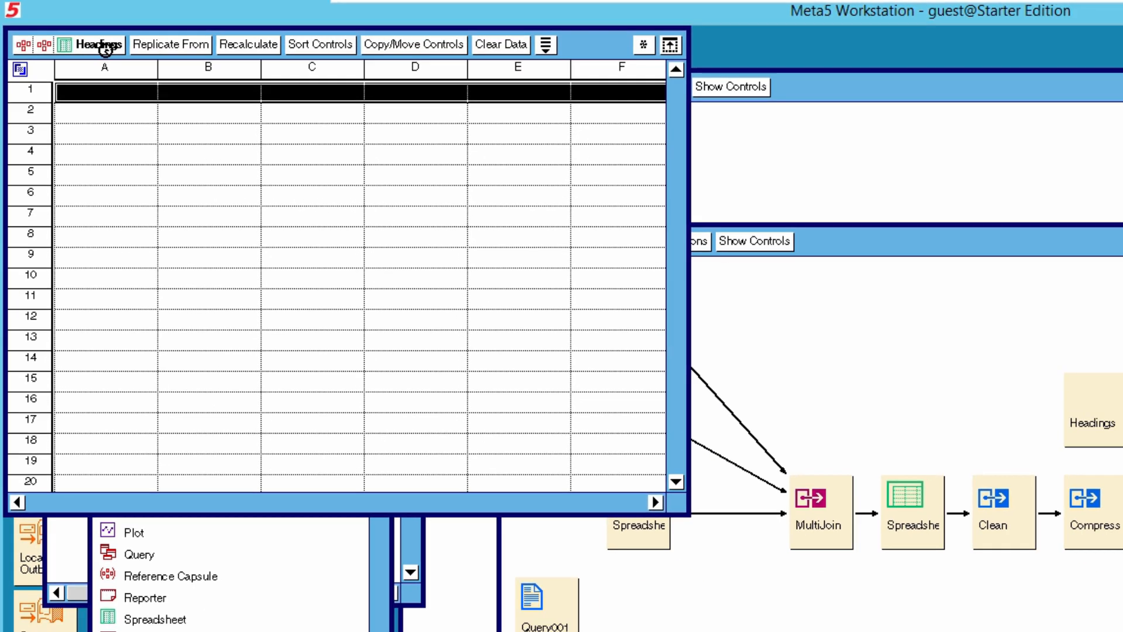
pyautogui.click(108, 46)
# Connect the Headings spreadsheet to the one after Compress, using Headings as both the source and destination region
pyautogui.click(563, 198)
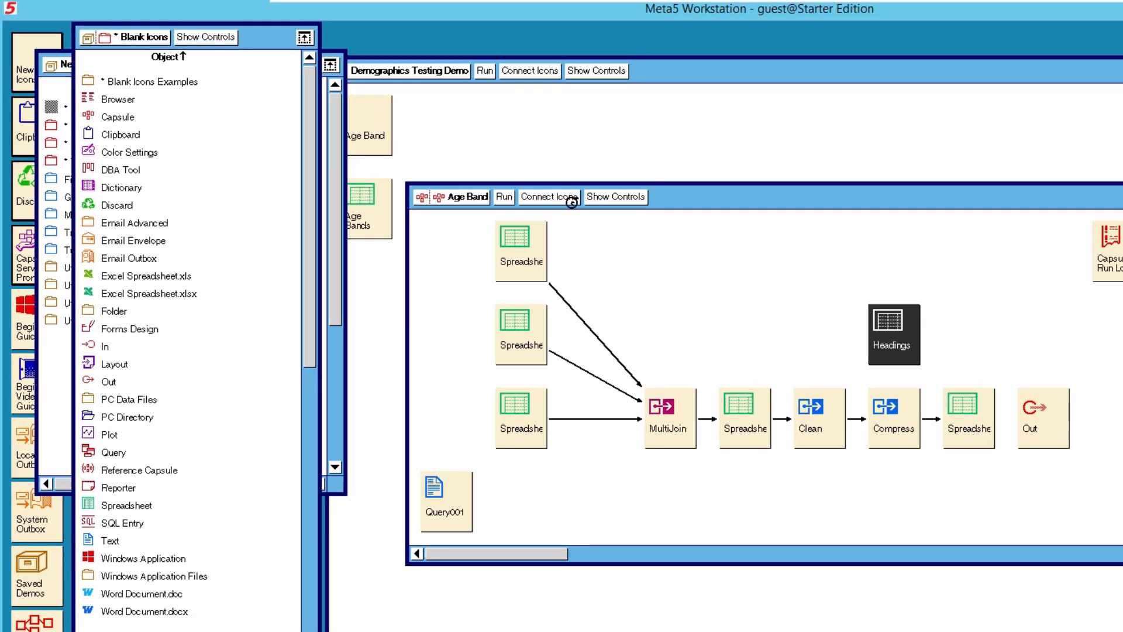
pyautogui.click(933, 374)
pyautogui.click(934, 407)
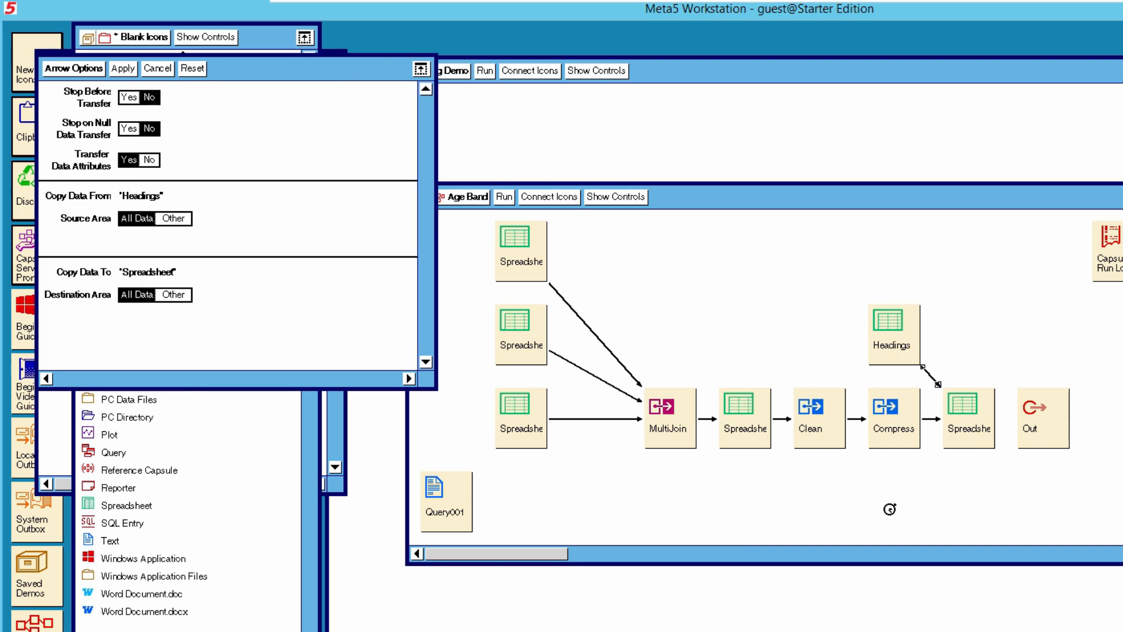
pyautogui.click(175, 218)
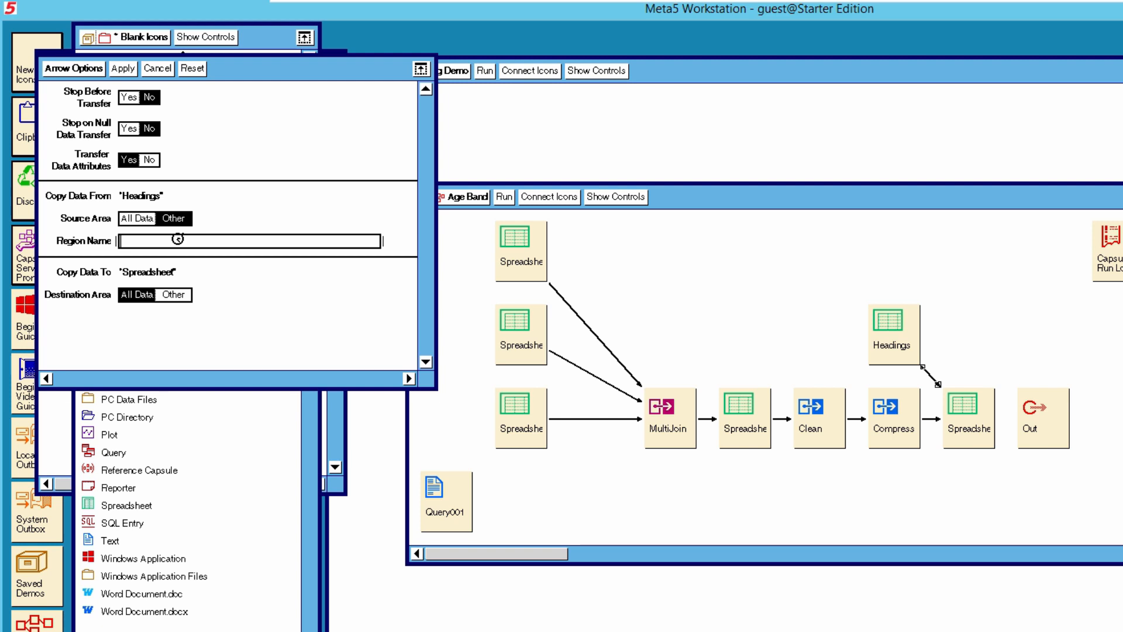
pyautogui.click(176, 294)
pyautogui.click(155, 241)
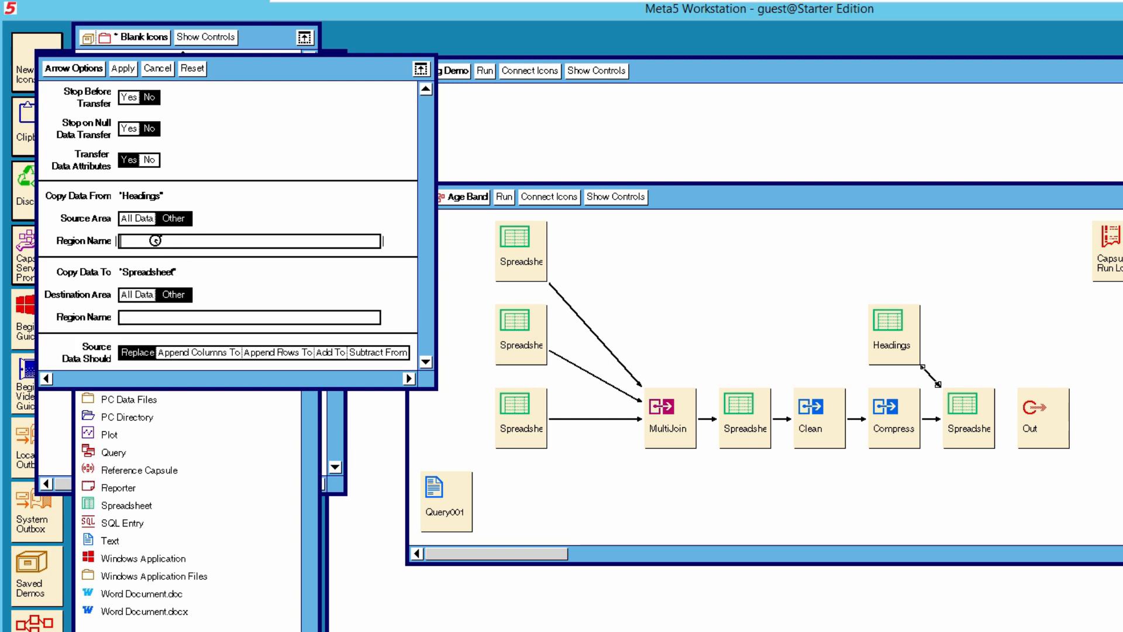
pyautogui.write('Headi')
pyautogui.click(143, 316)
pyautogui.write('Headings')
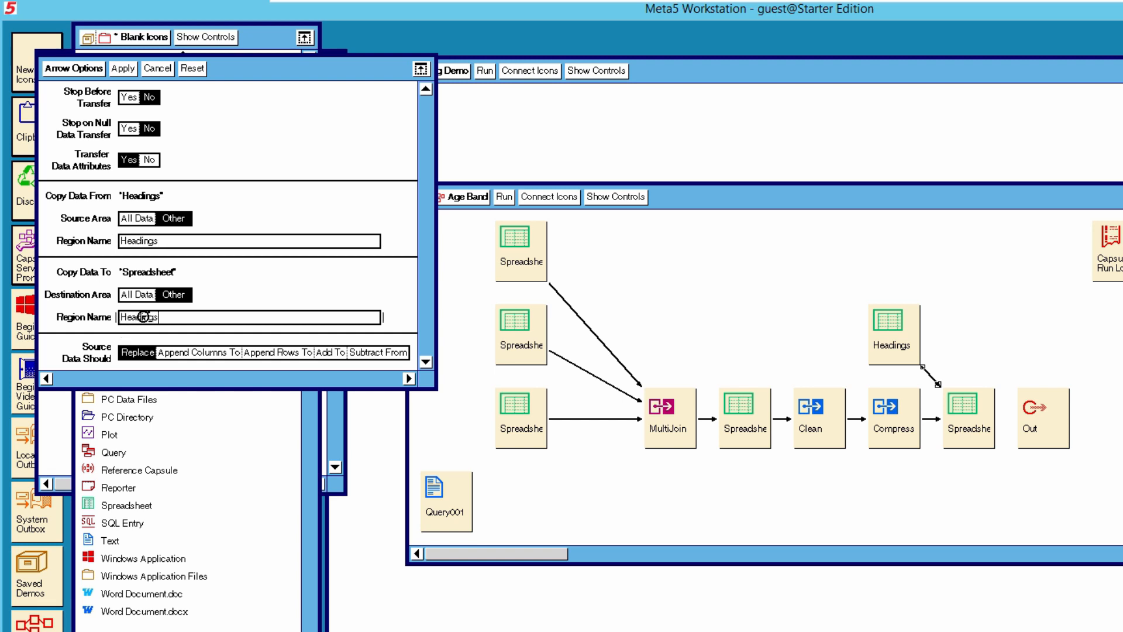
pyautogui.click(128, 70)
pyautogui.click(91, 66)
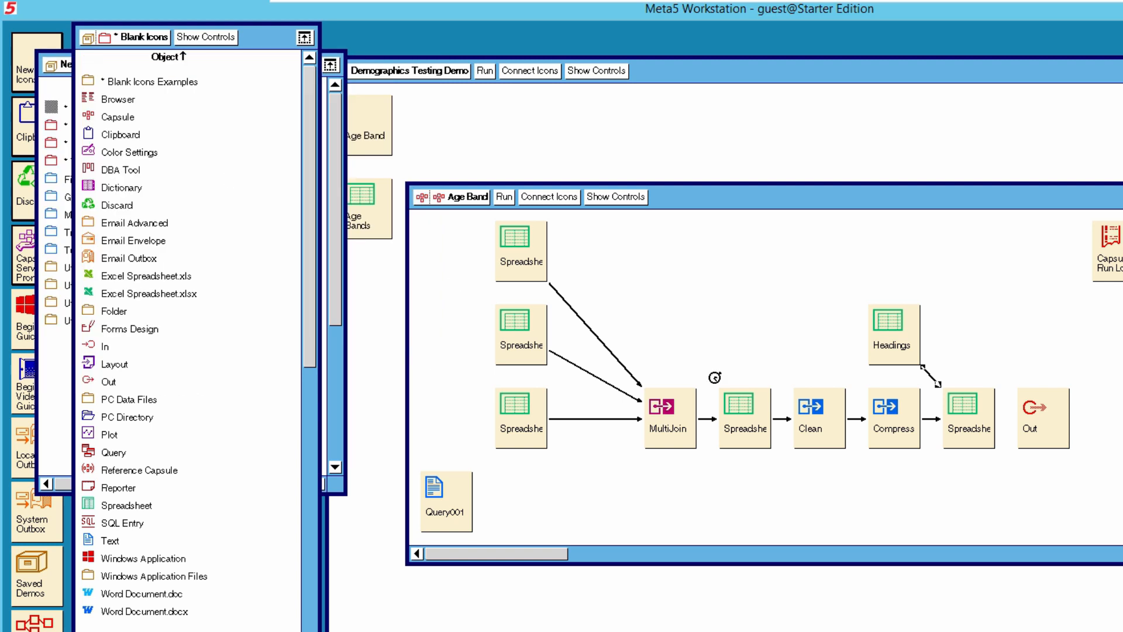
# Open the Headings spreadsheet in a wider window to examine its first-row region, and close it
pyautogui.doubleClick(899, 345)
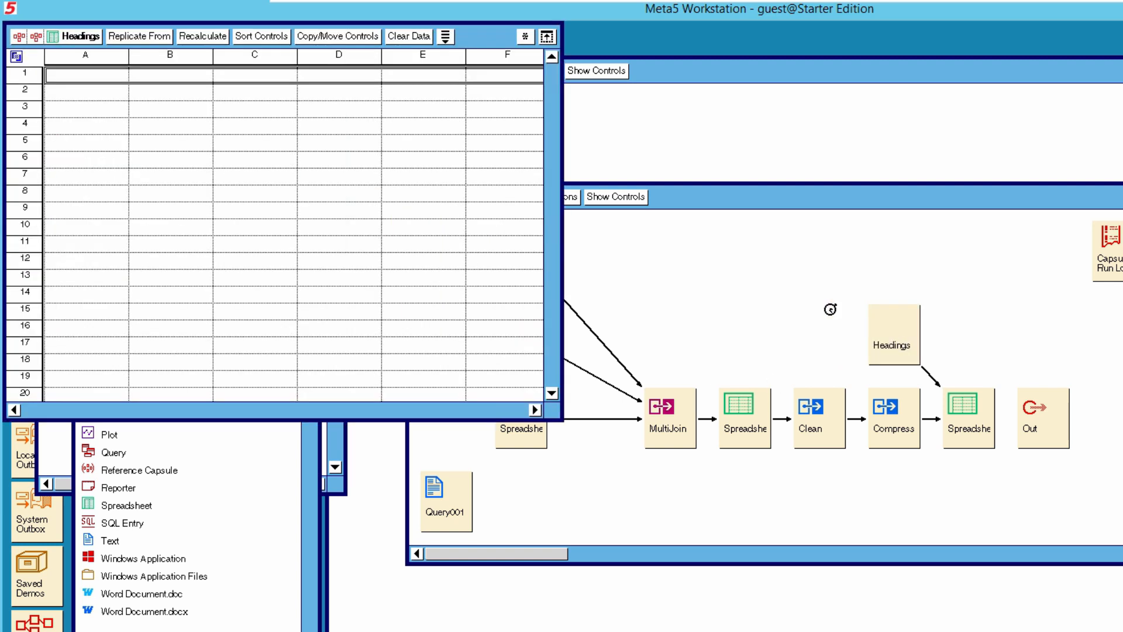
pyautogui.moveTo(563, 420); pyautogui.dragTo(1122, 456)
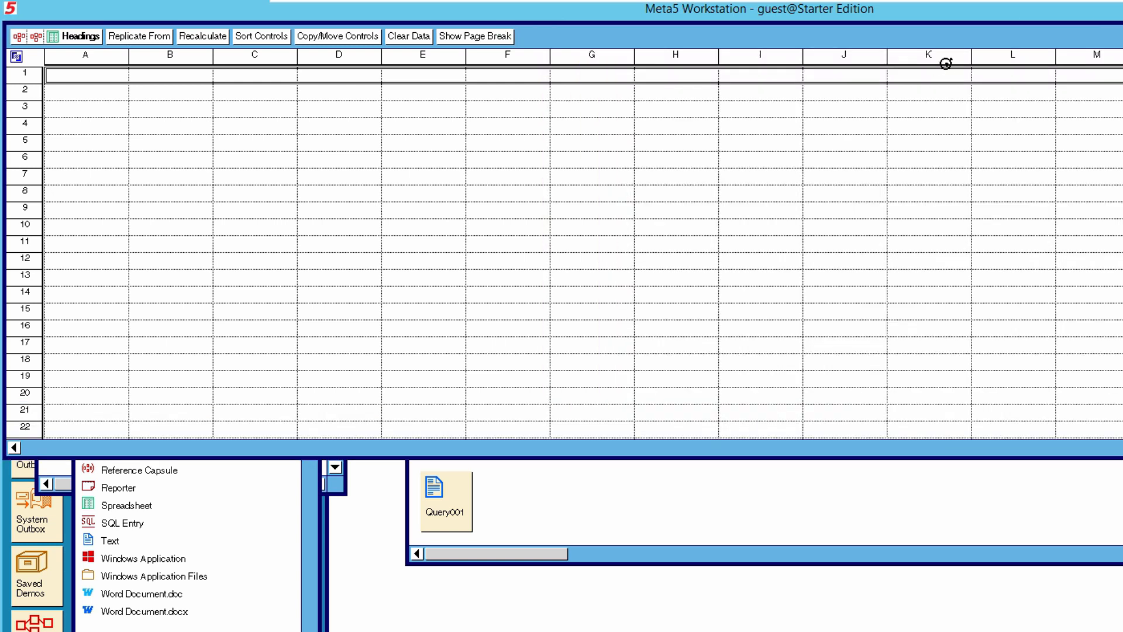
pyautogui.click(93, 36)
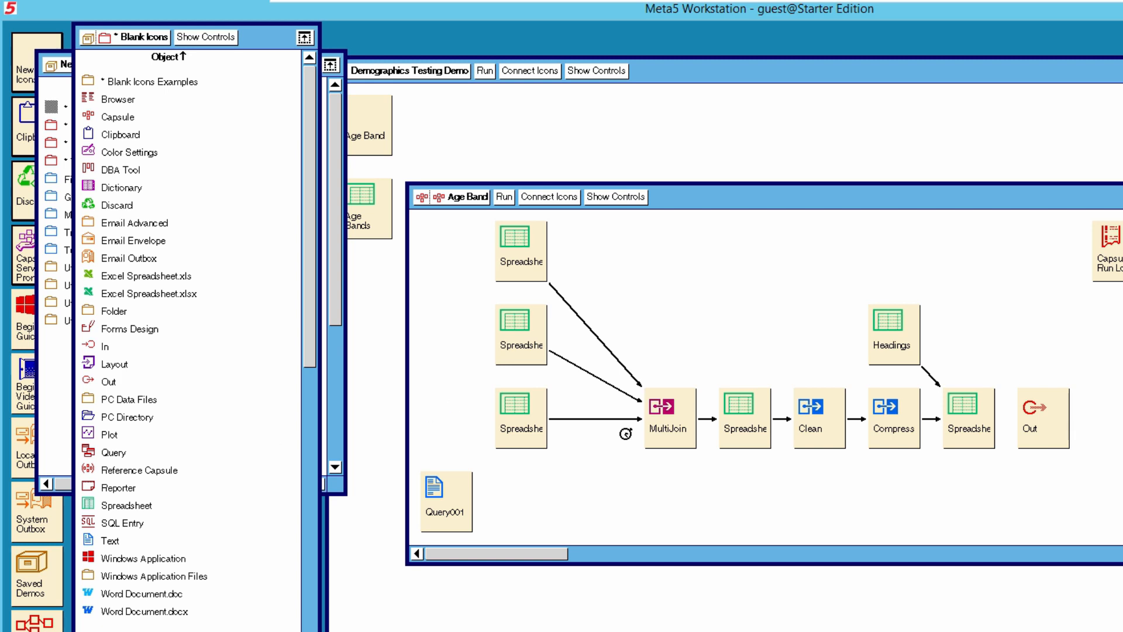
# Set the destination region of the arrow from the lowest input spreadsheet to MultiJoin to Table 5
pyautogui.click(605, 419)
pyautogui.click(604, 419)
pyautogui.click(607, 446)
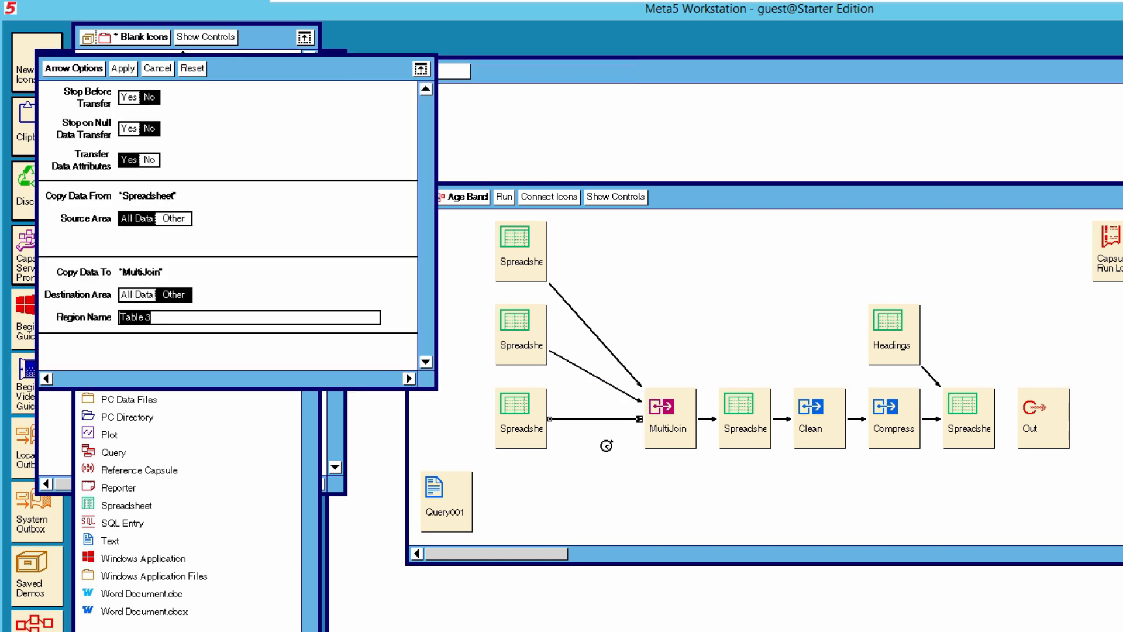
pyautogui.click(173, 316)
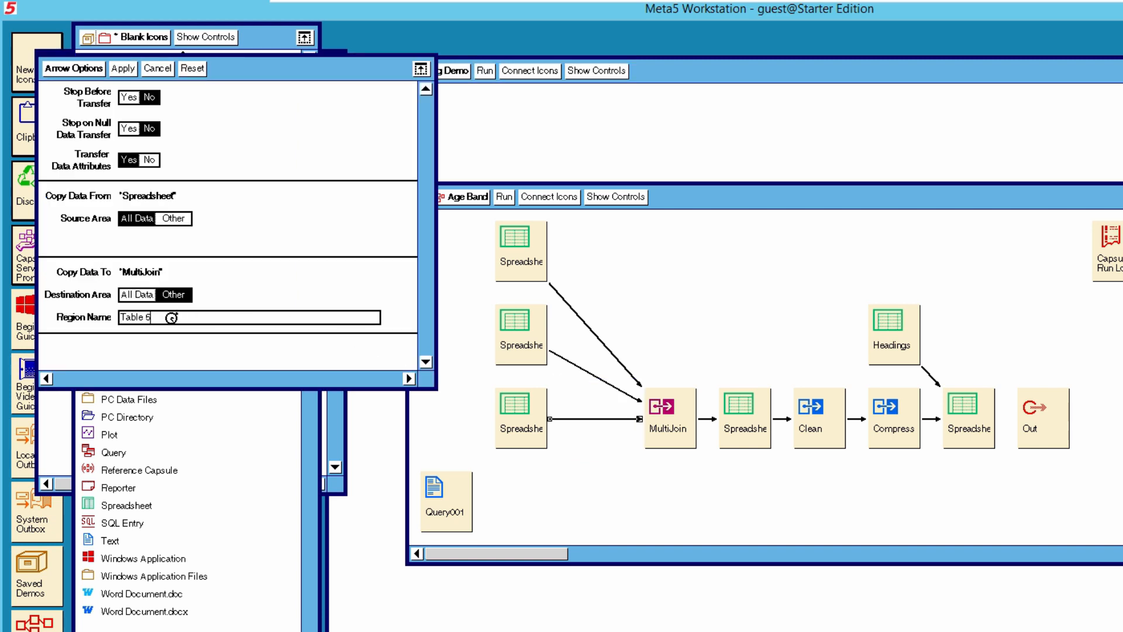
pyautogui.click(79, 65)
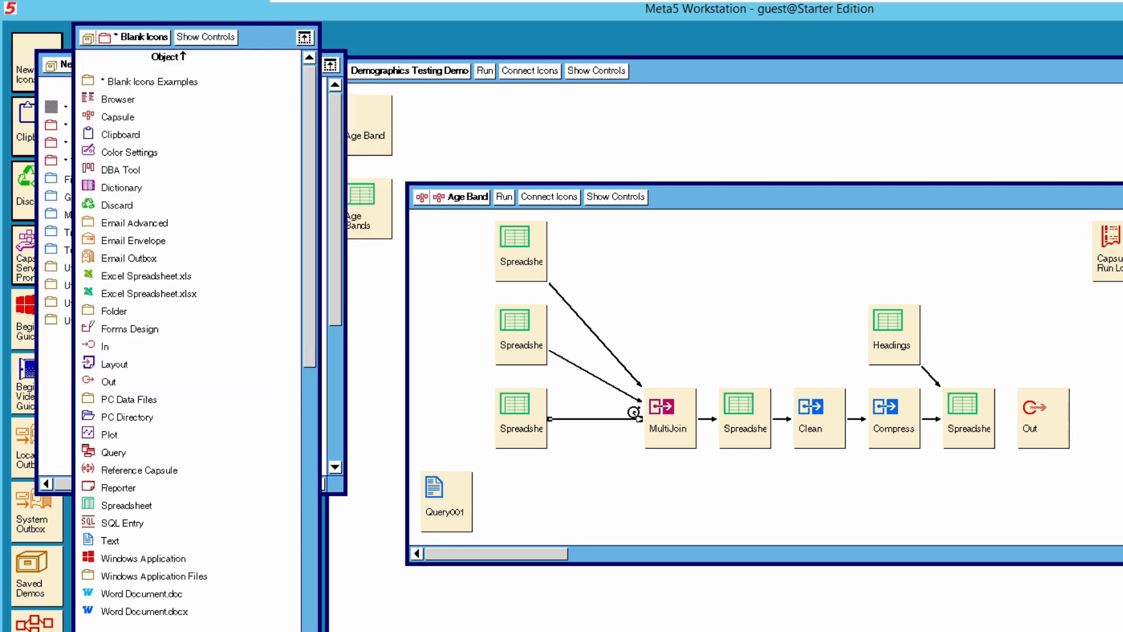
# In MultiJoin's program controls, clear the default join columns for all five tables and set the first table's join columns to a,b,c,d,e
pyautogui.click(670, 417)
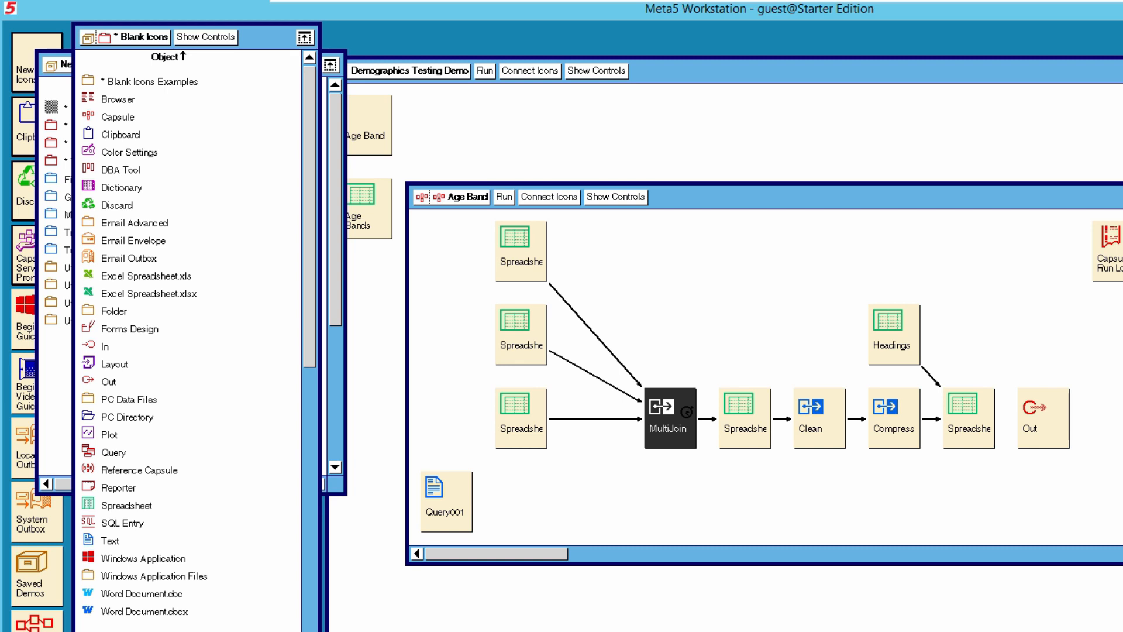
pyautogui.moveTo(428, 249); pyautogui.dragTo(541, 492)
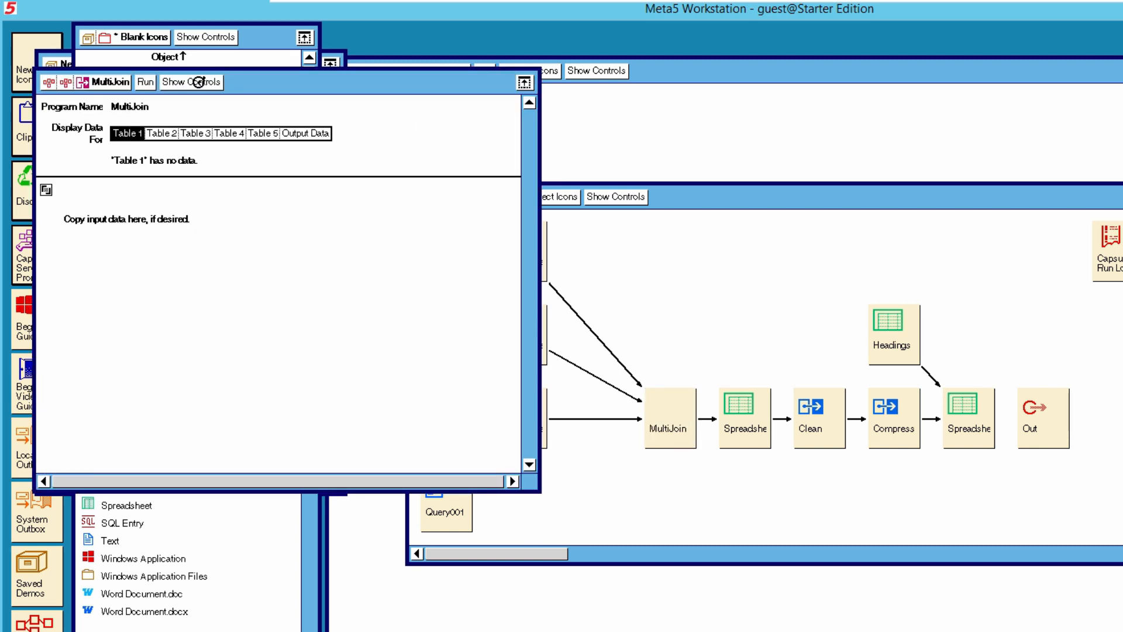
pyautogui.click(199, 82)
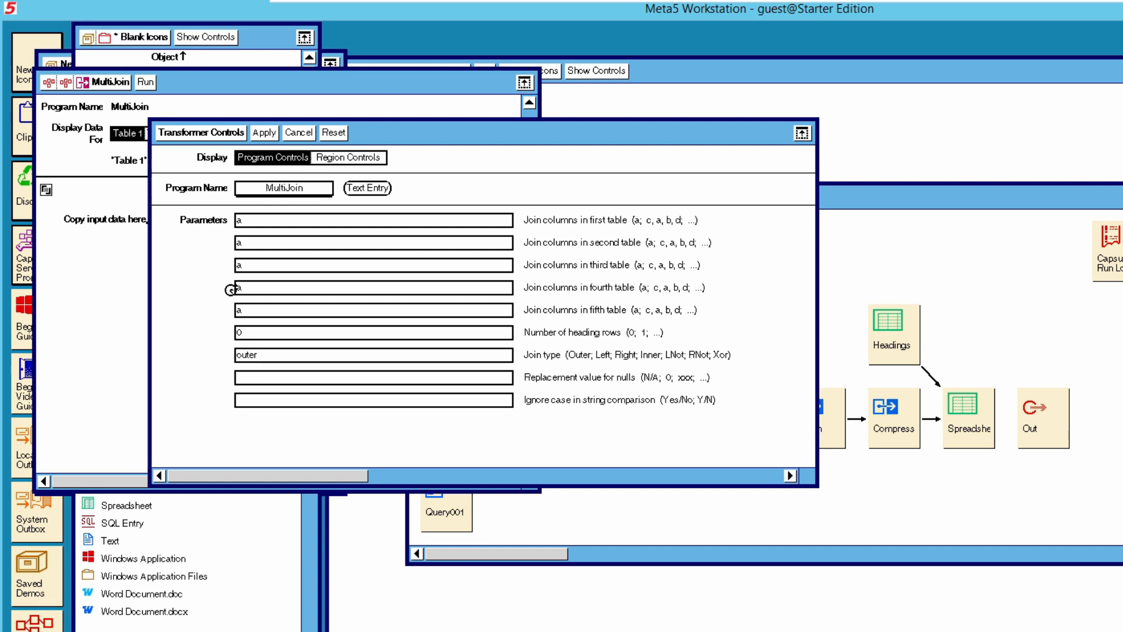
pyautogui.moveTo(438, 138); pyautogui.dragTo(550, 231)
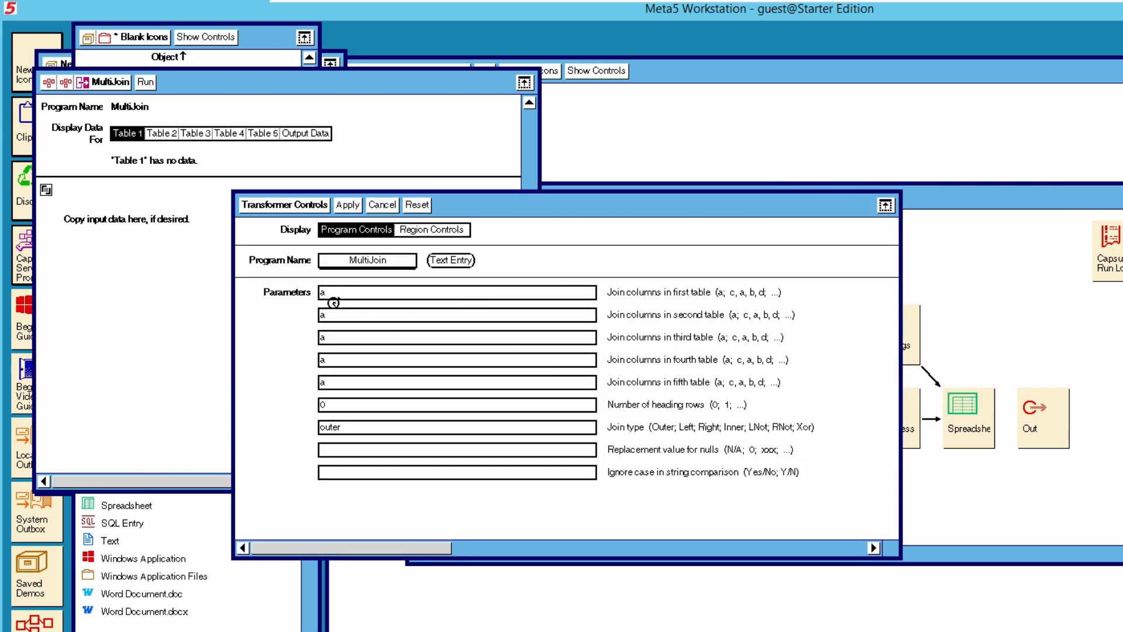
pyautogui.click(338, 293)
pyautogui.click(356, 337)
pyautogui.press('BackSpace')
pyautogui.click(357, 314)
pyautogui.click(351, 292)
# Copy the first table's join columns a,b,c,d,e into the join columns of the second and fifth tables
pyautogui.doubleClick(351, 292)
pyautogui.rightClick(352, 291)
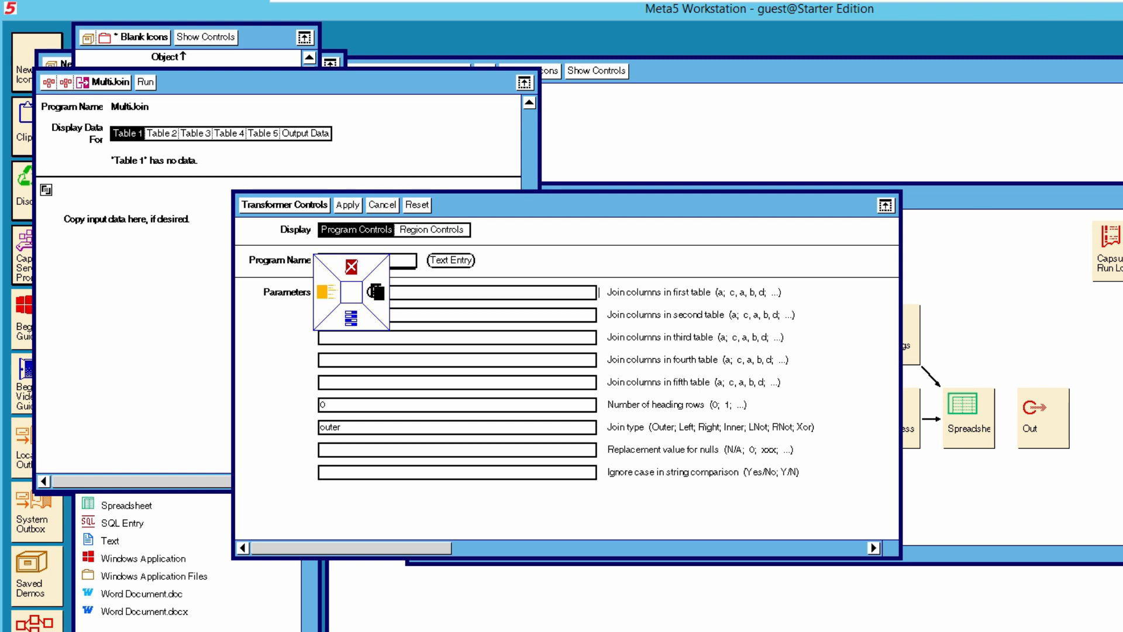
pyautogui.click(376, 292)
pyautogui.click(360, 314)
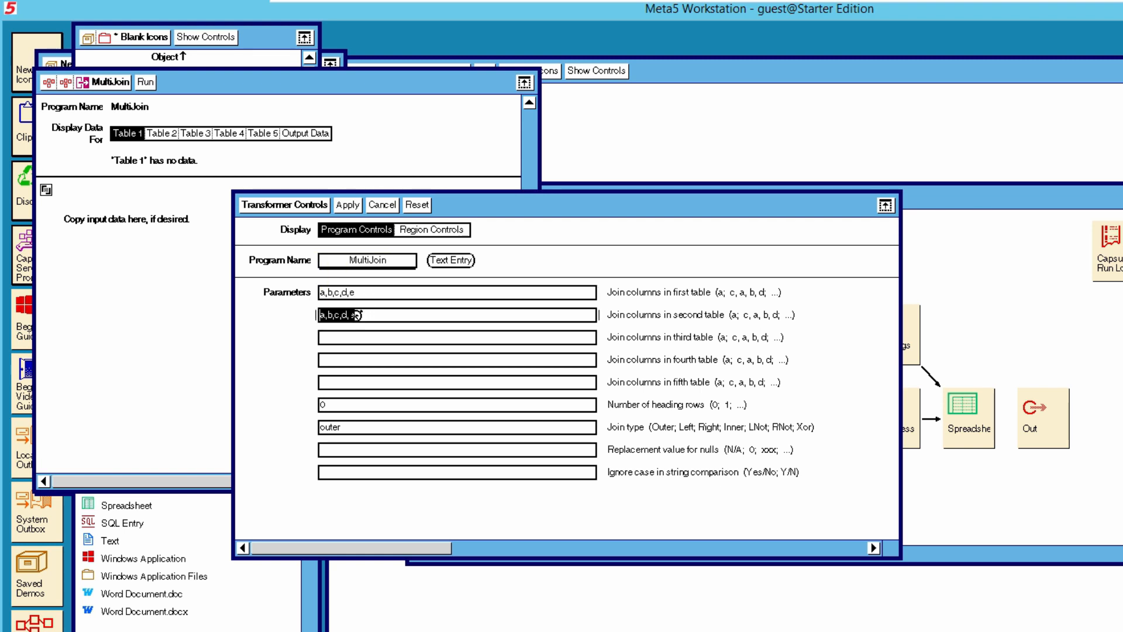
pyautogui.rightClick(351, 315)
pyautogui.click(376, 316)
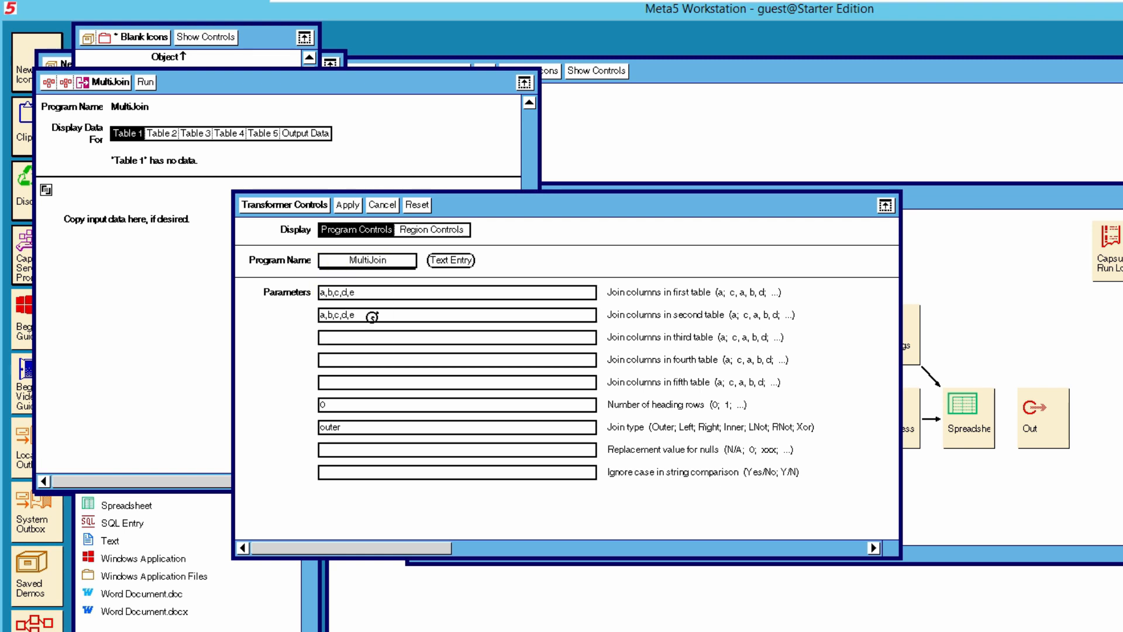
pyautogui.click(336, 384)
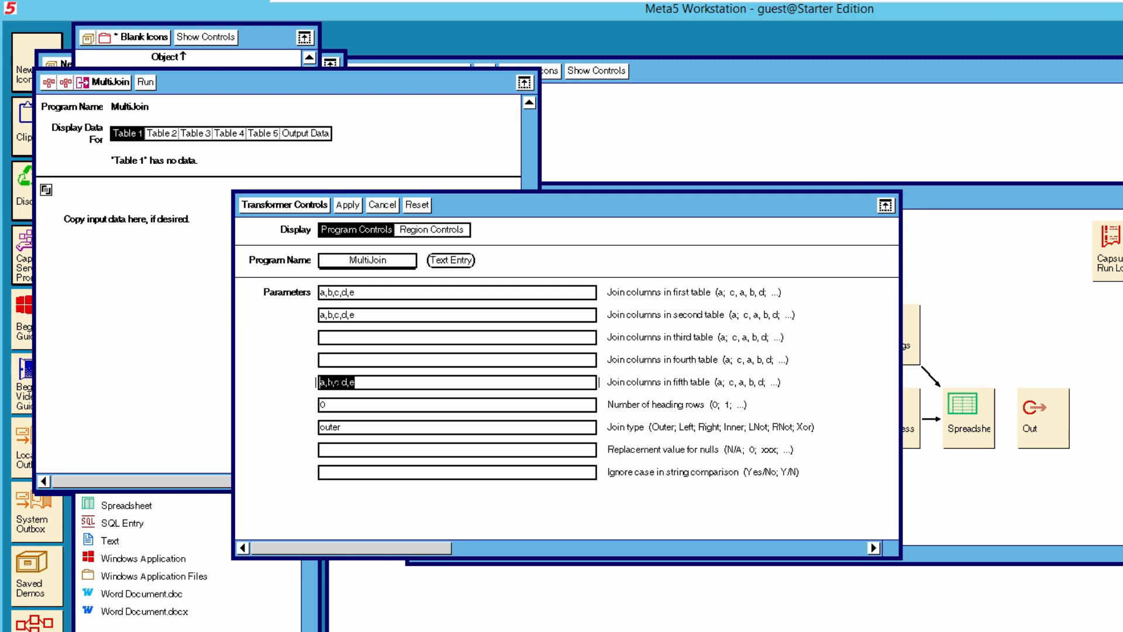
# Set MultiJoin's number of heading rows to 1, and close its controls and the MultiJoin window
pyautogui.click(336, 408)
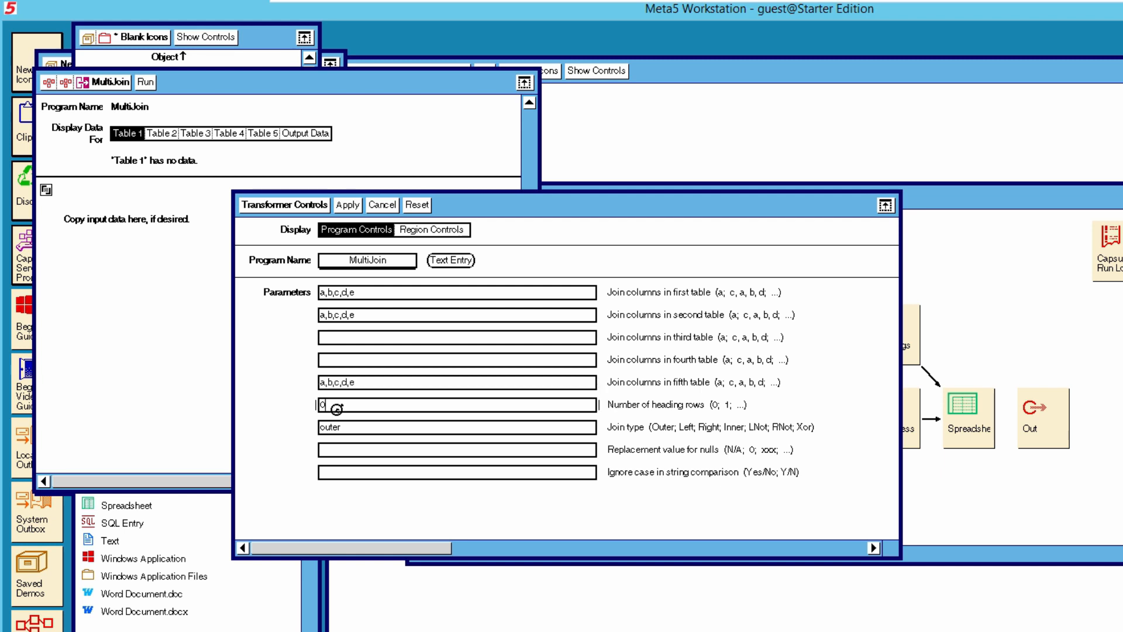
pyautogui.write('1')
pyautogui.click(364, 427)
pyautogui.click(349, 450)
pyautogui.click(298, 205)
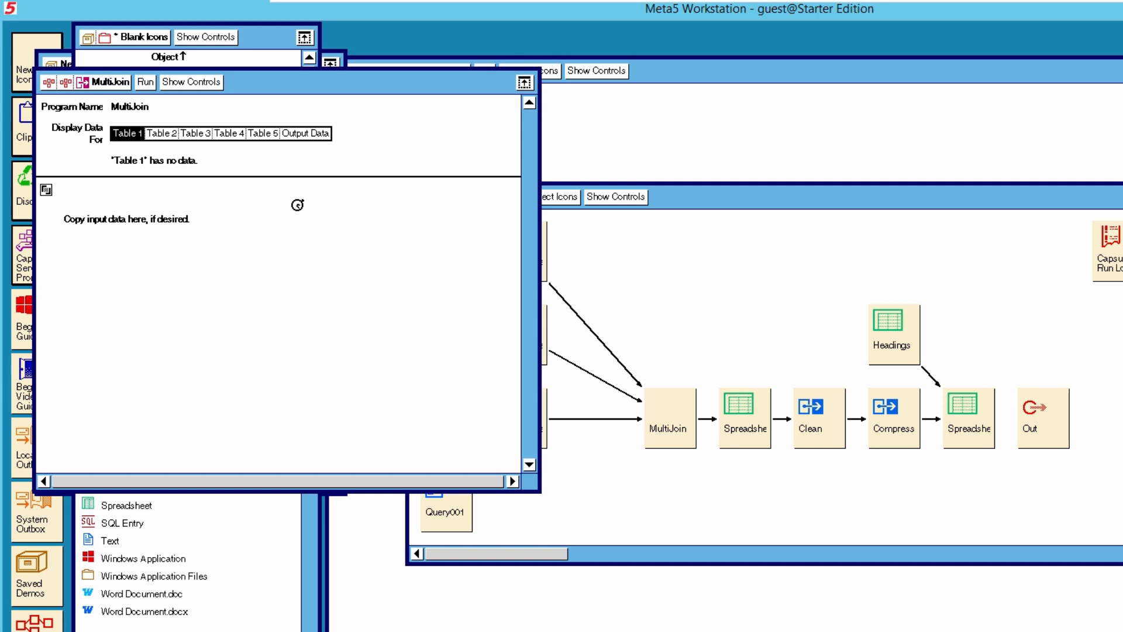
pyautogui.click(119, 83)
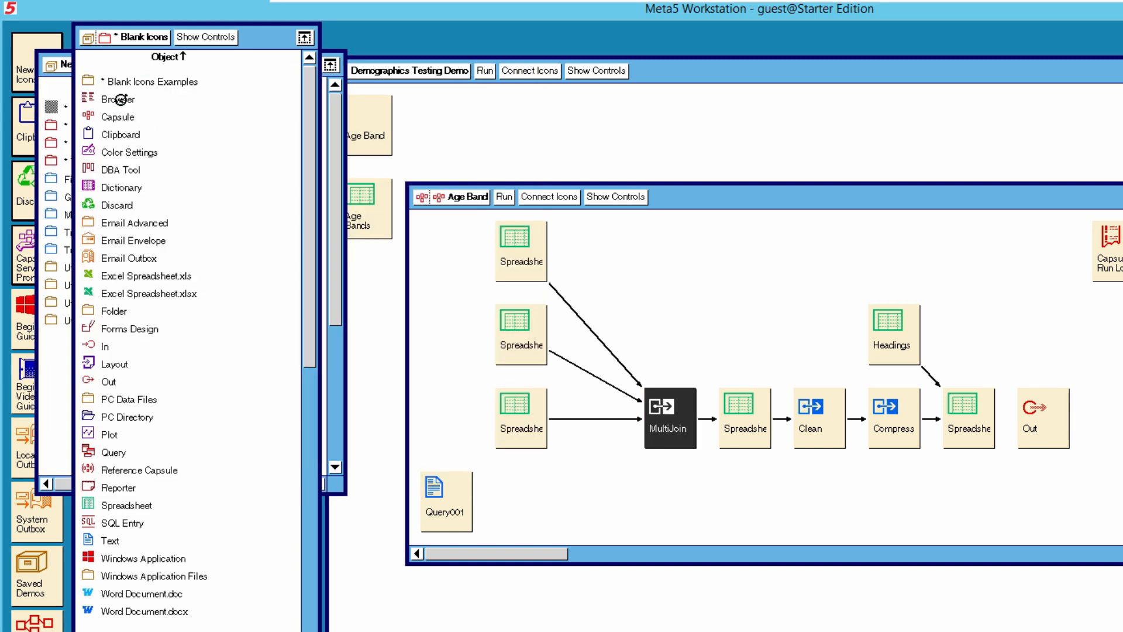
pyautogui.click(614, 508)
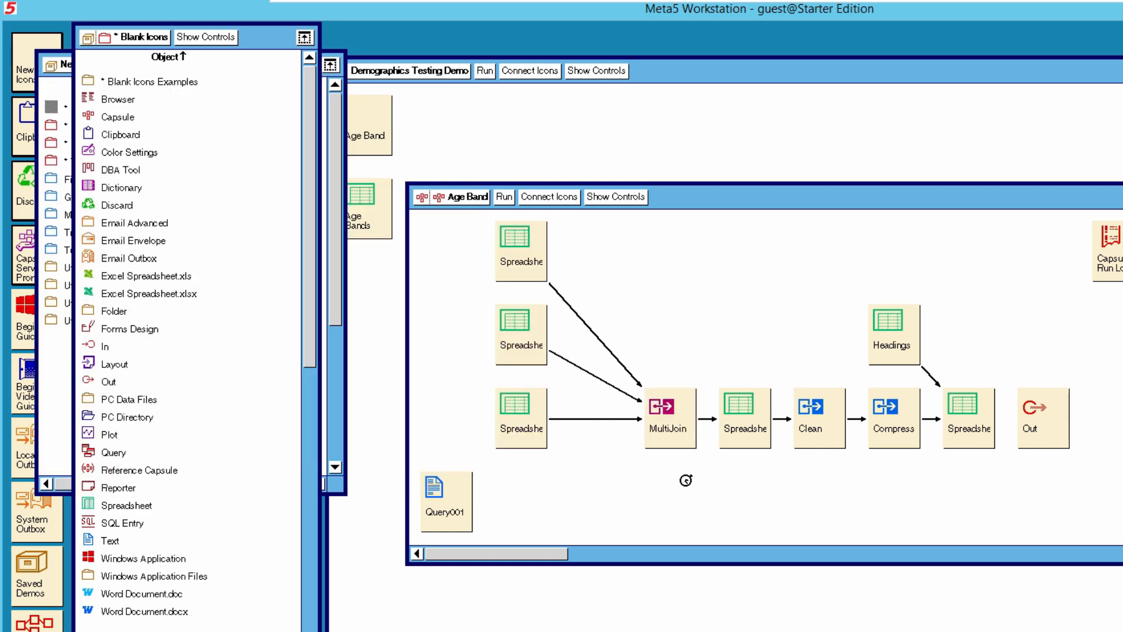
# Open the Headings spreadsheet and enter Year Name, Month In Year and Month Name in cells A1 to C1
pyautogui.click(903, 339)
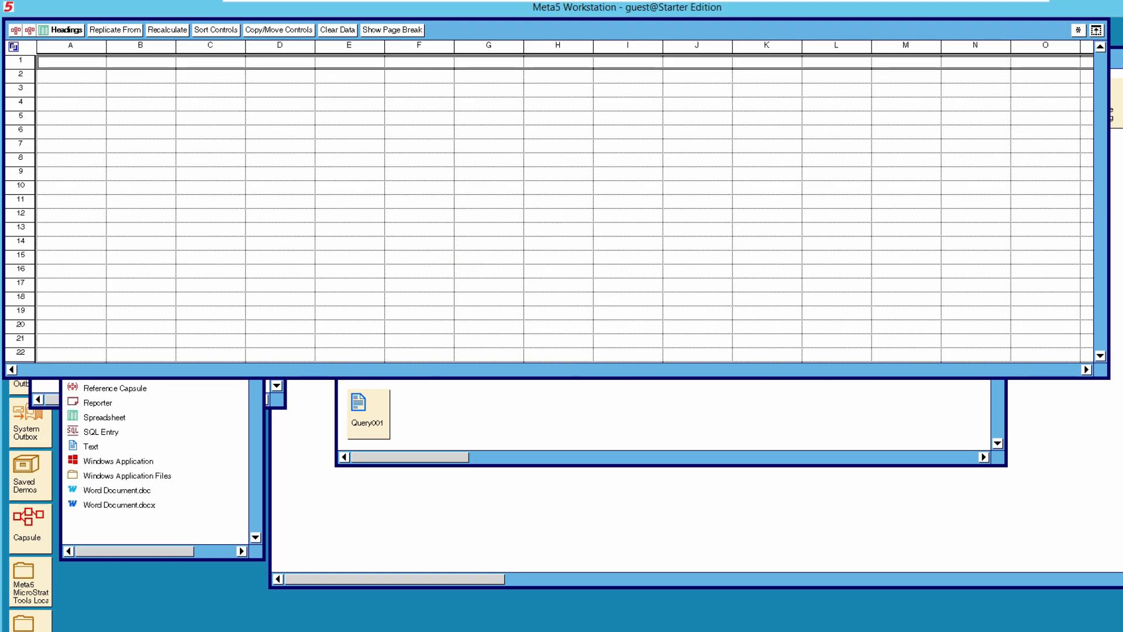
pyautogui.click(81, 62)
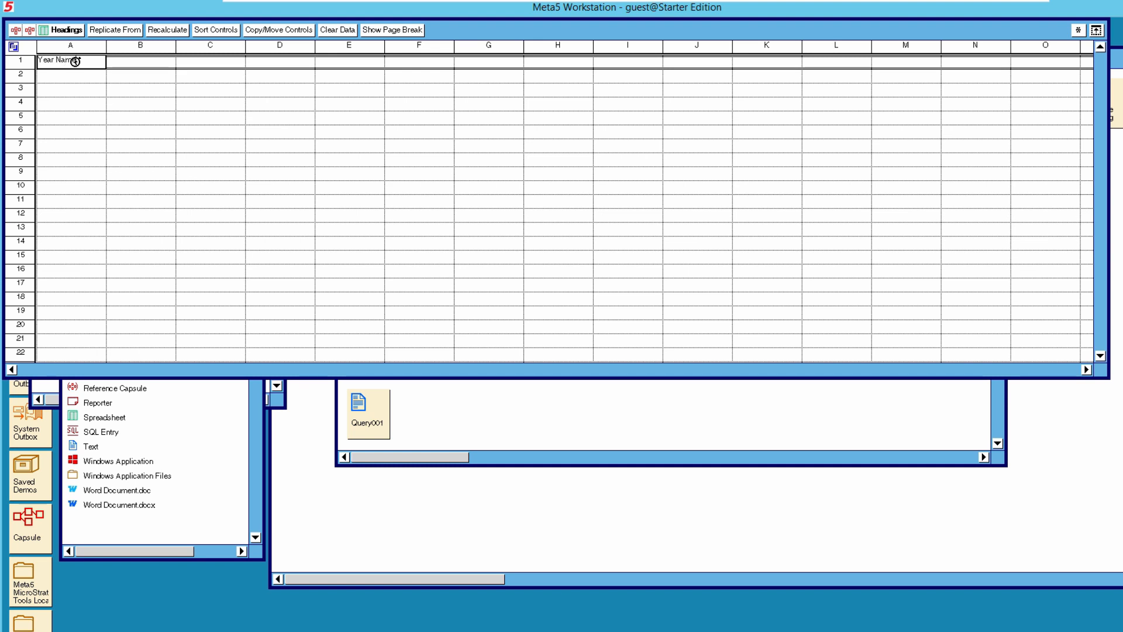
pyautogui.press('Tab')
pyautogui.write('Mo')
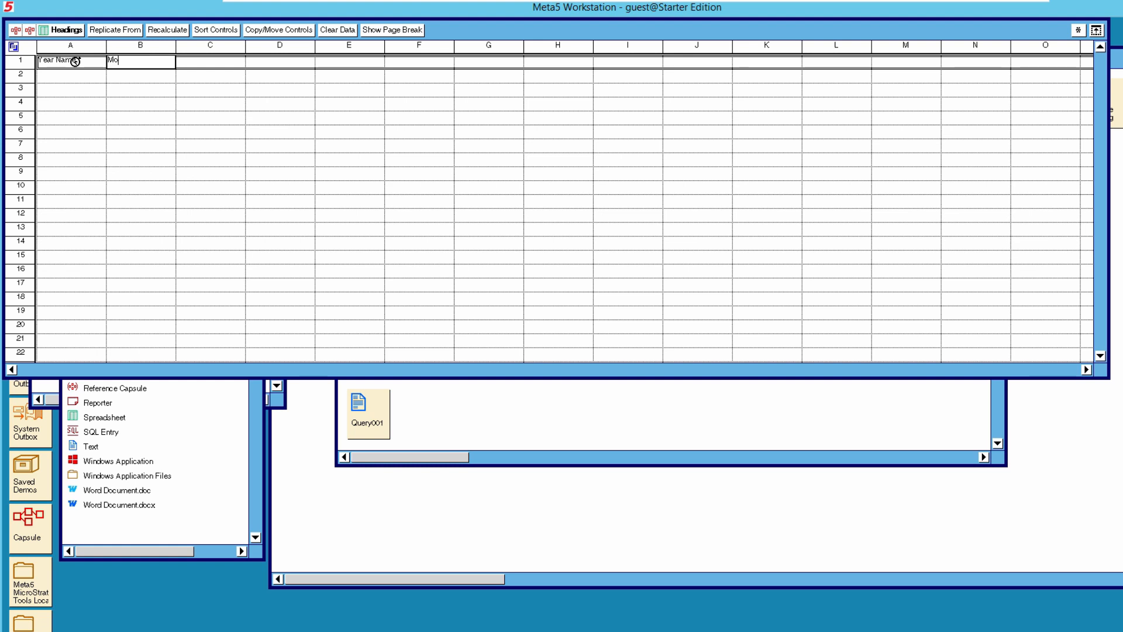
pyautogui.write('nth In Year')
pyautogui.press('Tab')
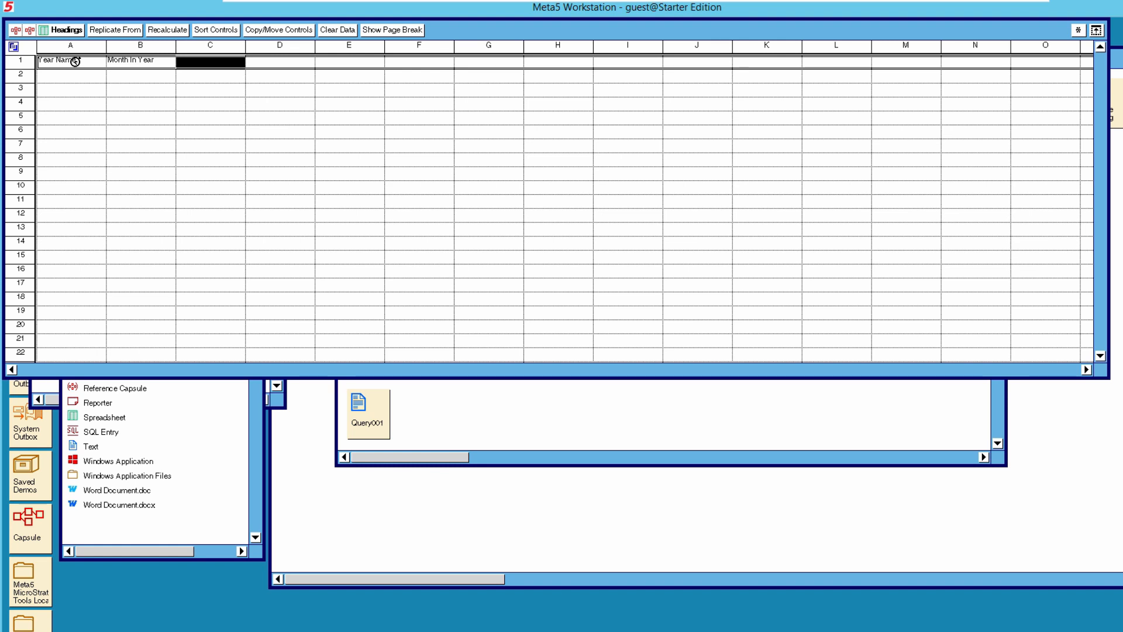
pyautogui.write('Month')
pyautogui.write('Name')
pyautogui.press('Tab')
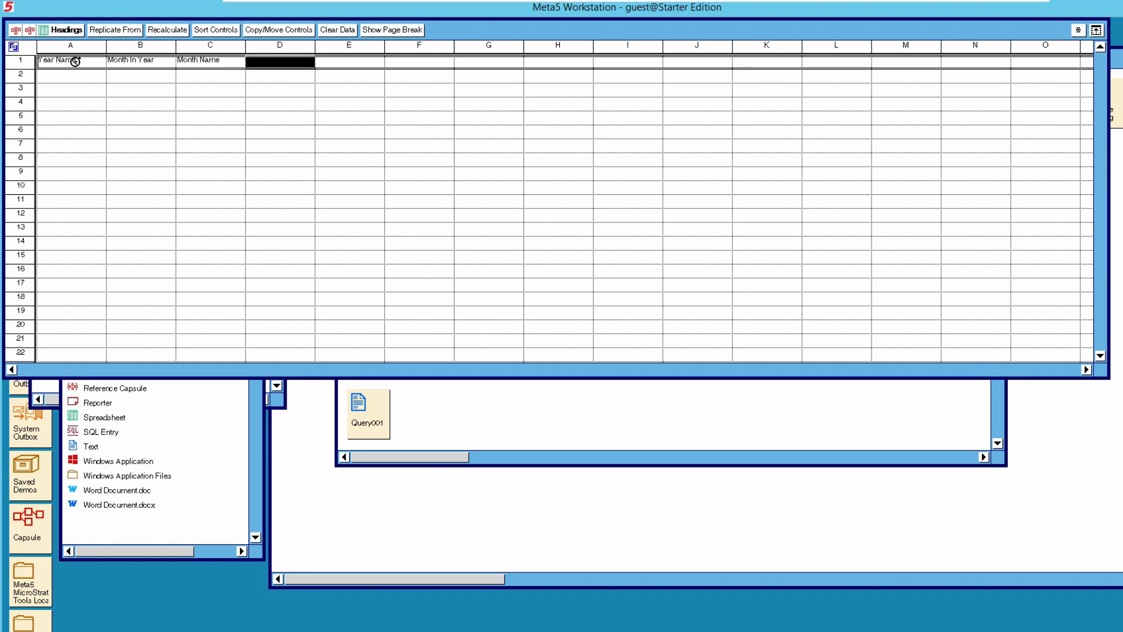
# Enter the headings Prod Cat Code in D1 and Prod Cat Description in E1
pyautogui.write('Prod Cat Code')
pyautogui.press('Tab')
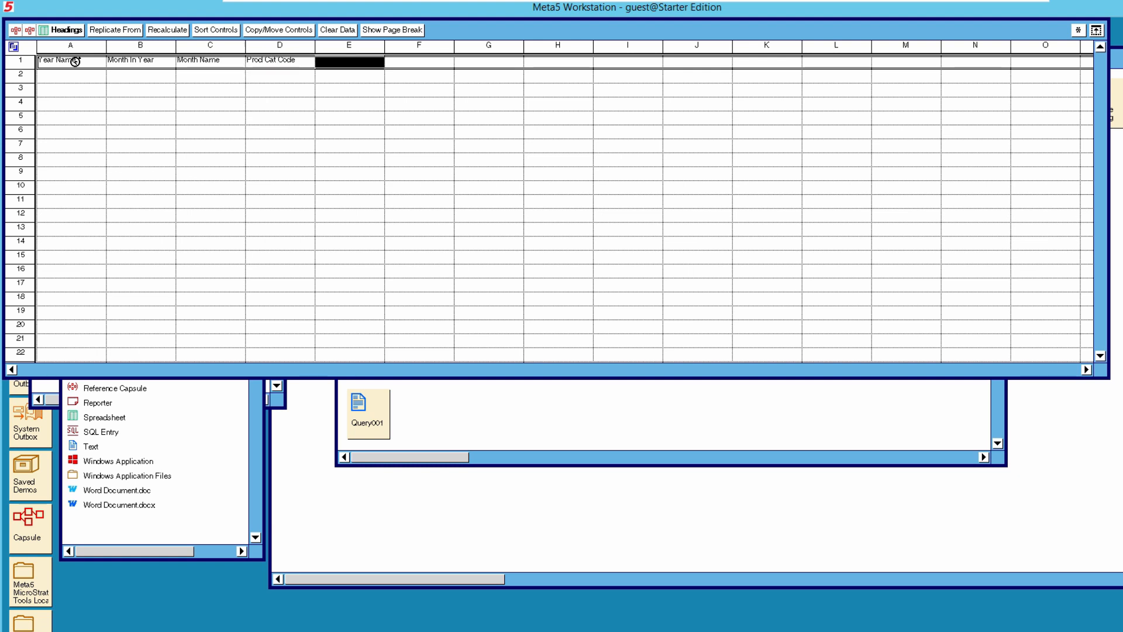
pyautogui.write('Proc')
pyautogui.write(' Cat')
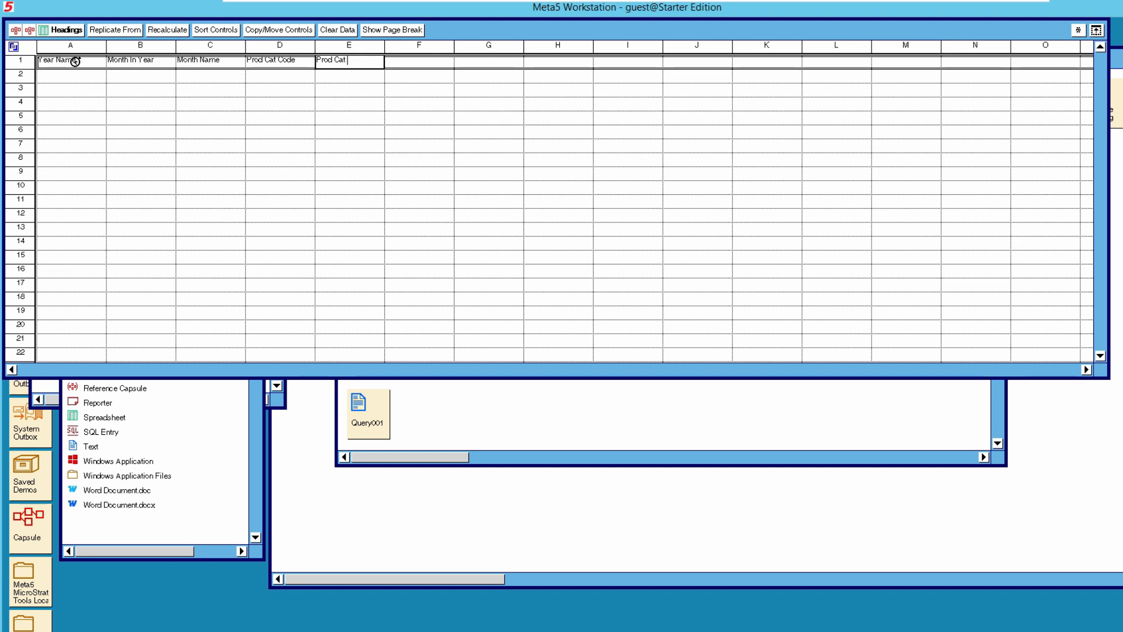
pyautogui.write(' Description')
pyautogui.press('Tab')
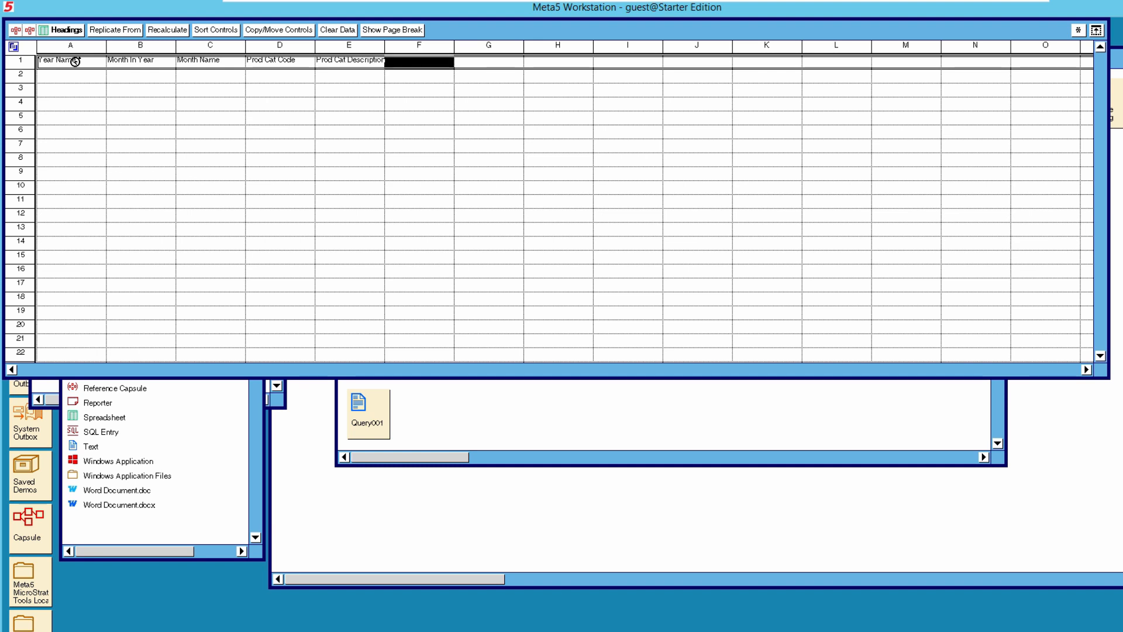
# Enter the headings Age Band in F1 and sales_extended_amount in G1
pyautogui.write('Ag')
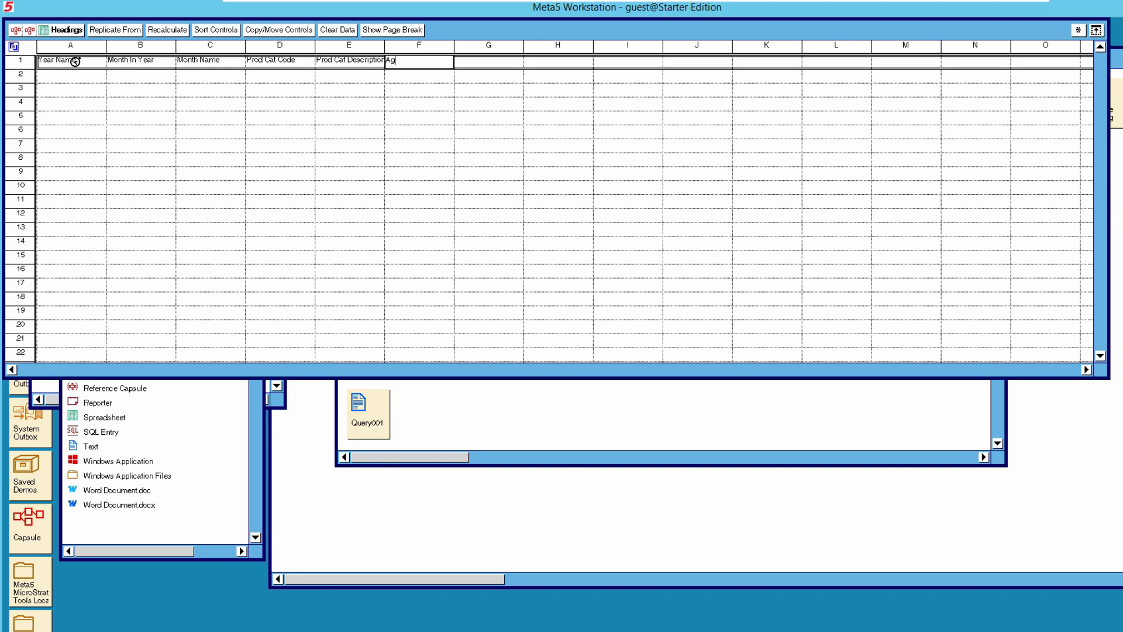
pyautogui.write('e Band')
pyautogui.press('Tab')
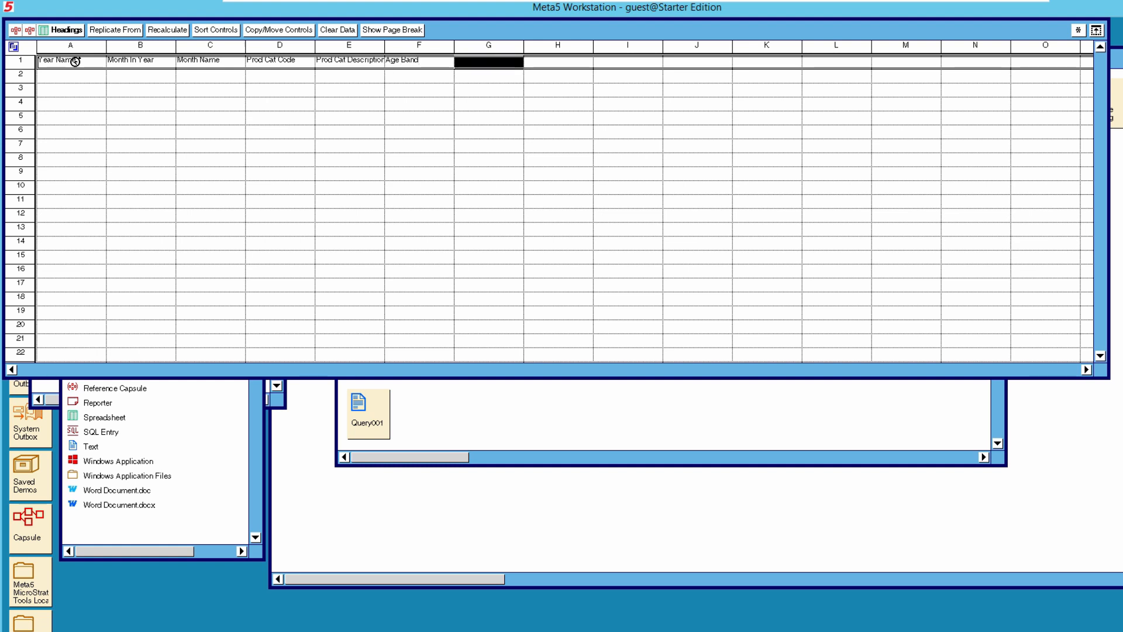
pyautogui.write('sales_')
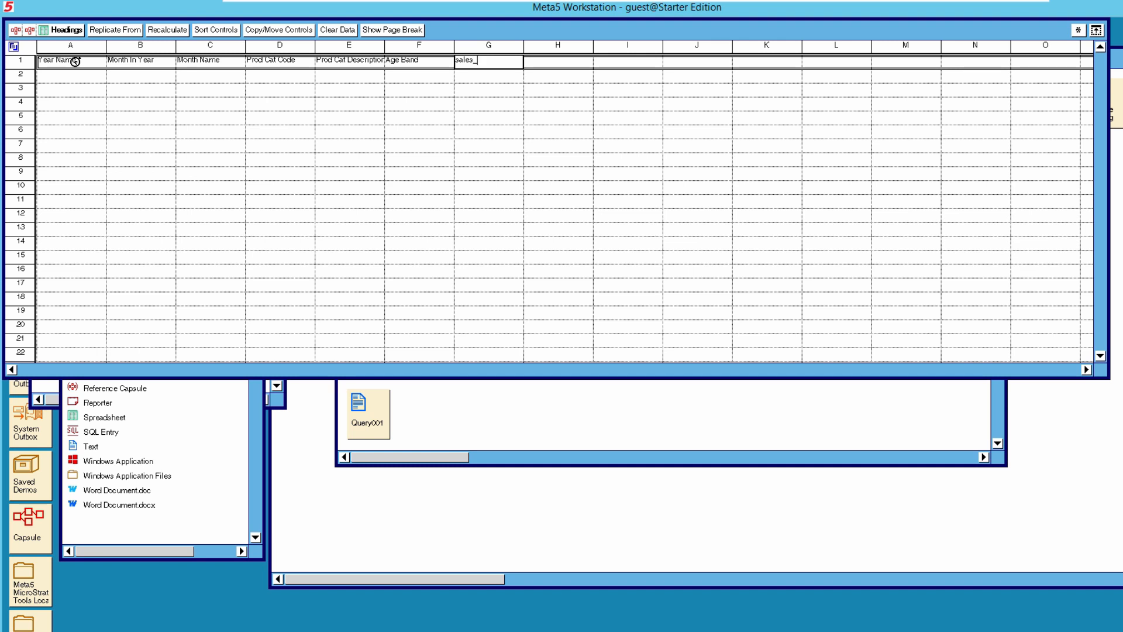
pyautogui.write('extended_amount')
pyautogui.press('Tab')
# Enter the heading sale_units_by_age_band in cell H1
pyautogui.write('Sale')
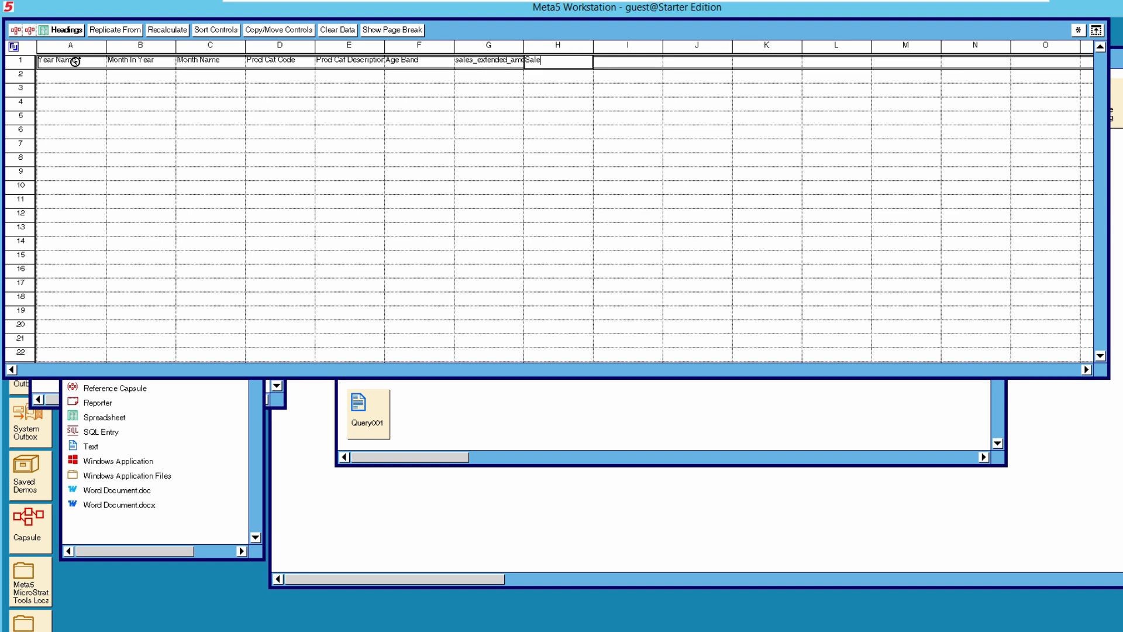
pyautogui.press('BackSpace')
pyautogui.press('BackSpace')
pyautogui.press('BackSpace')
pyautogui.press('BackSpace')
pyautogui.write('sale')
pyautogui.write('_units')
pyautogui.write('_by_')
pyautogui.write('gav')
pyautogui.press('BackSpace')
pyautogui.press('BackSpace')
pyautogui.press('BackSpace')
pyautogui.write('age')
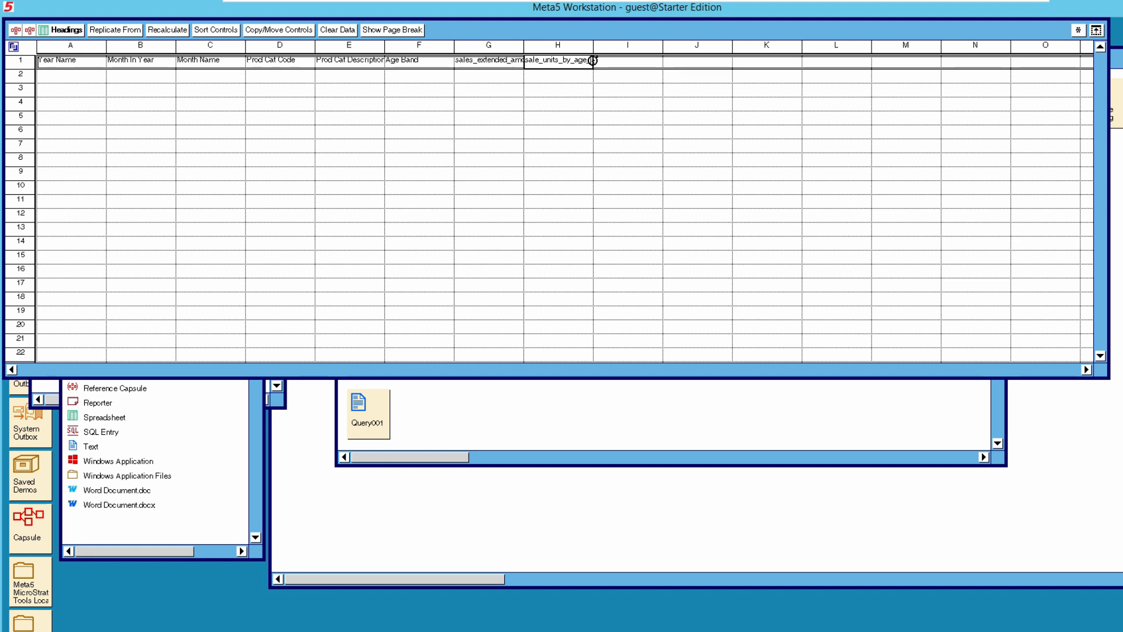
pyautogui.write('_band')
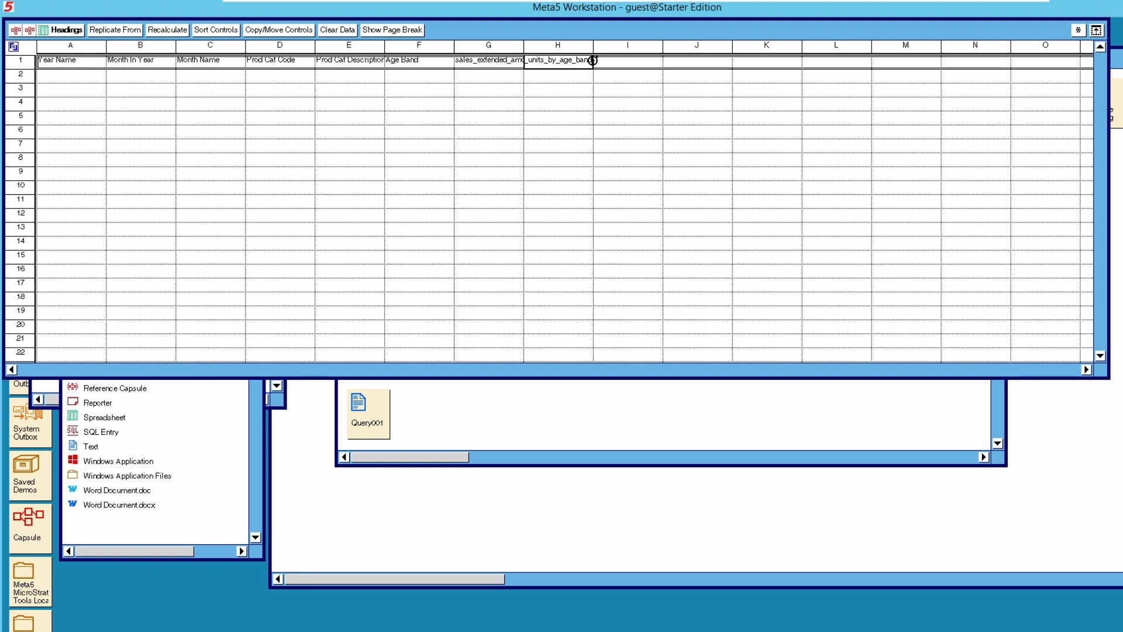
pyautogui.click(615, 89)
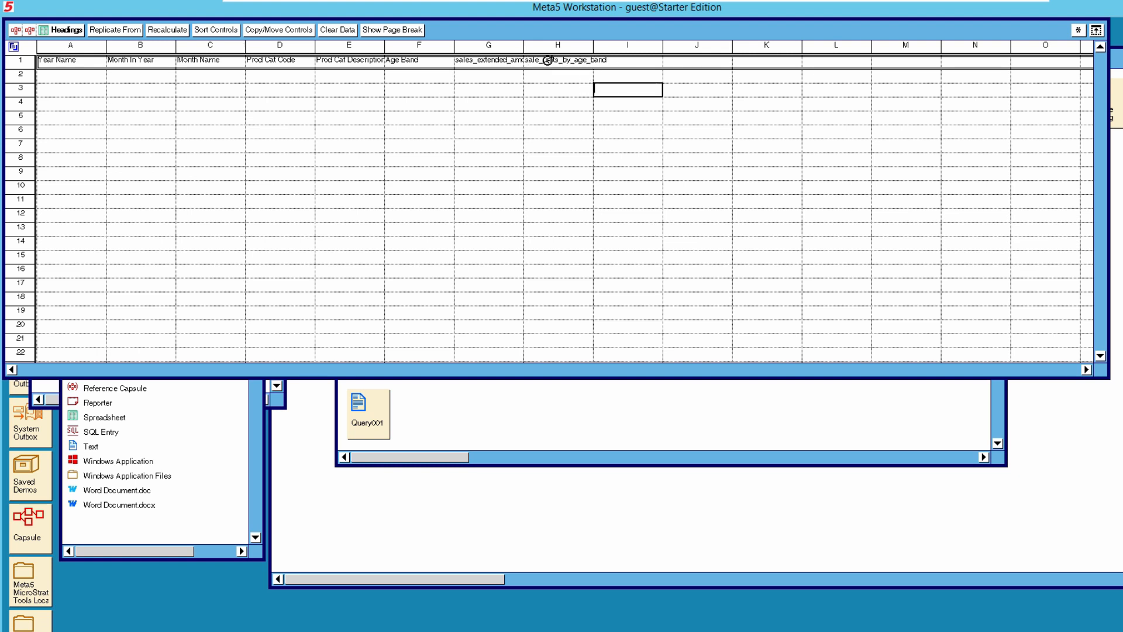
pyautogui.click(547, 60)
pyautogui.click(611, 59)
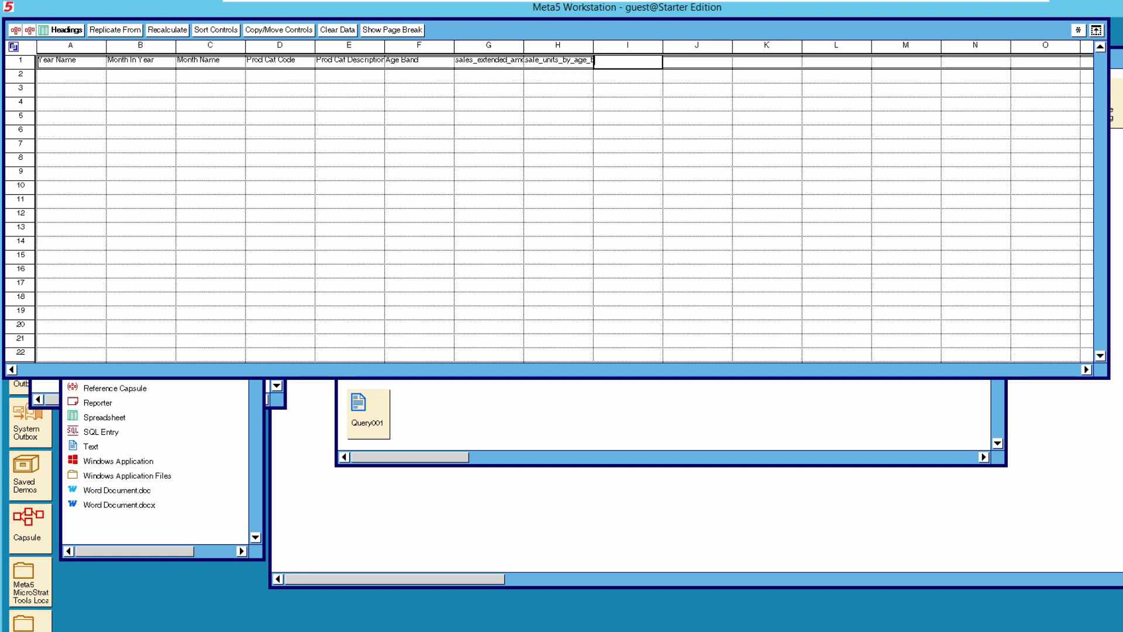
# Set the width of columns H through Q in the Headings spreadsheet to 2 inches
pyautogui.click(555, 46)
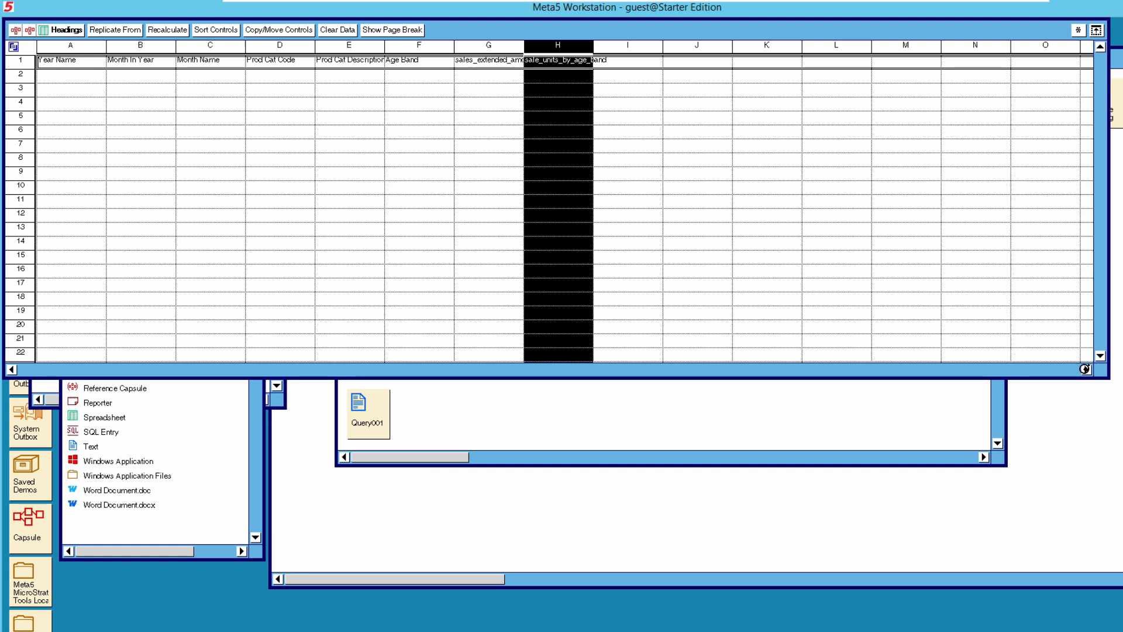
pyautogui.click(1068, 368)
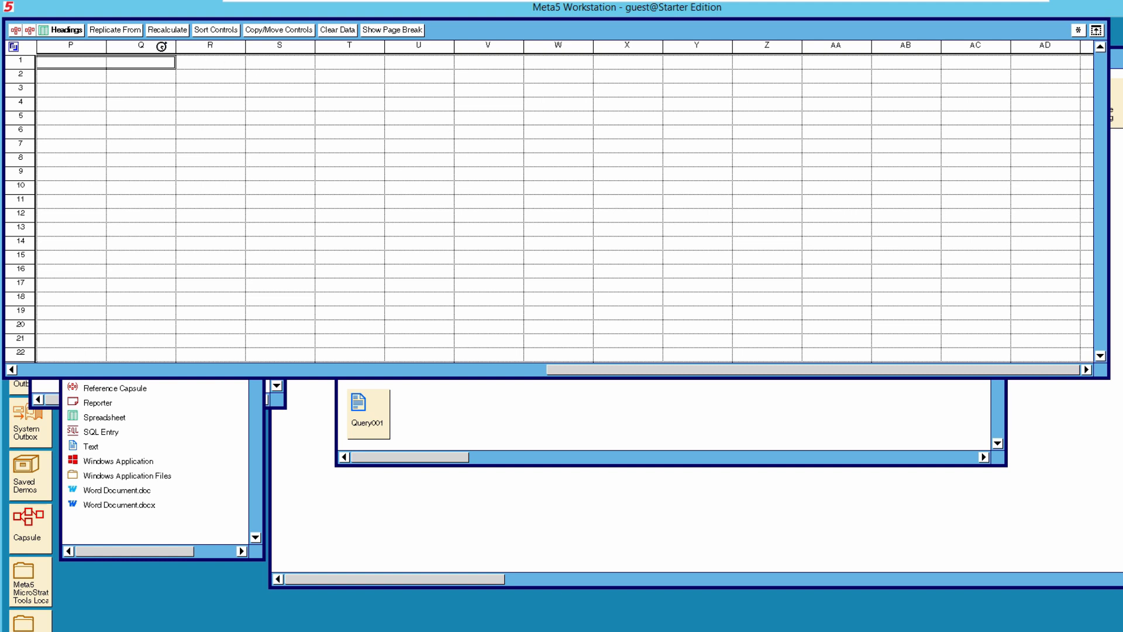
pyautogui.keyDown('shift'); pyautogui.click(161, 46); pyautogui.keyUp('shift')
pyautogui.rightClick(162, 48)
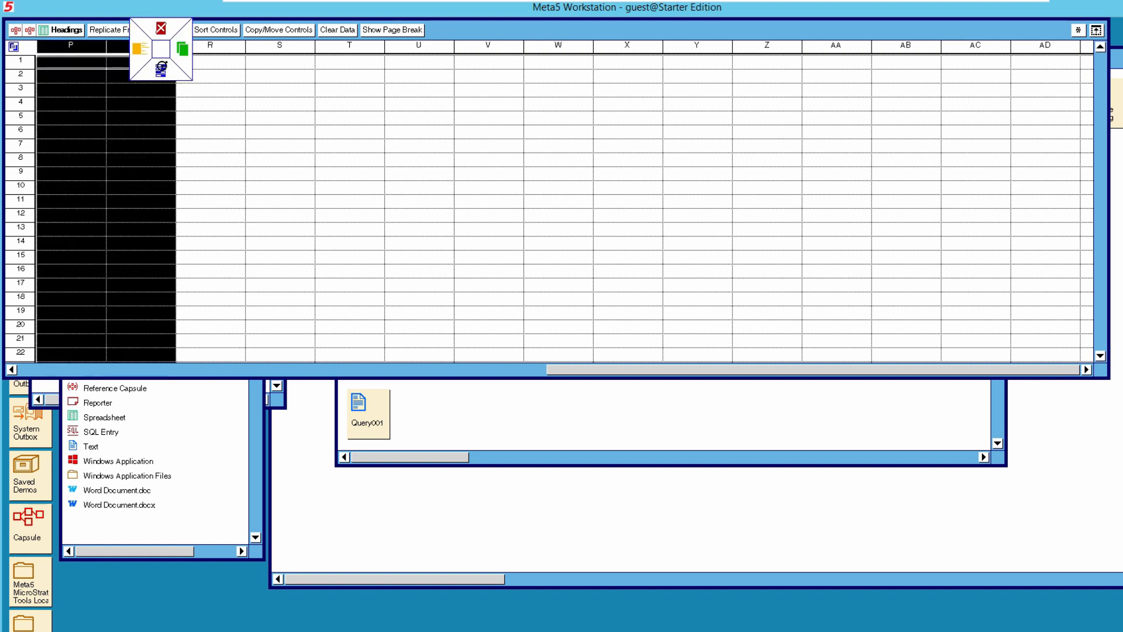
pyautogui.click(163, 70)
pyautogui.write('2')
pyautogui.click(97, 30)
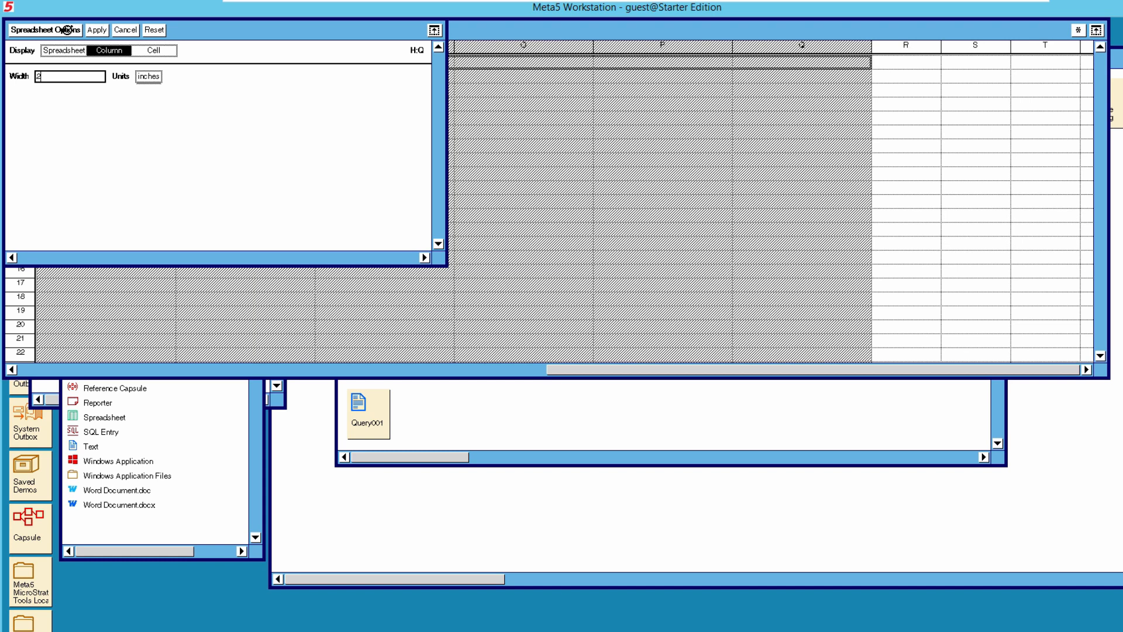
pyautogui.click(68, 30)
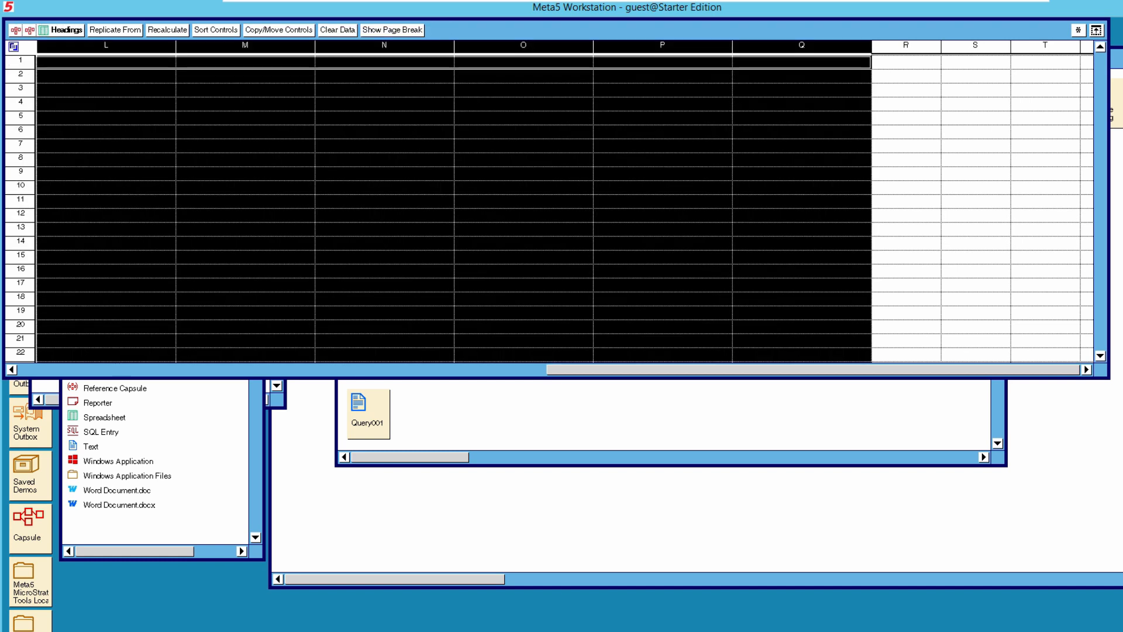
pyautogui.click(120, 369)
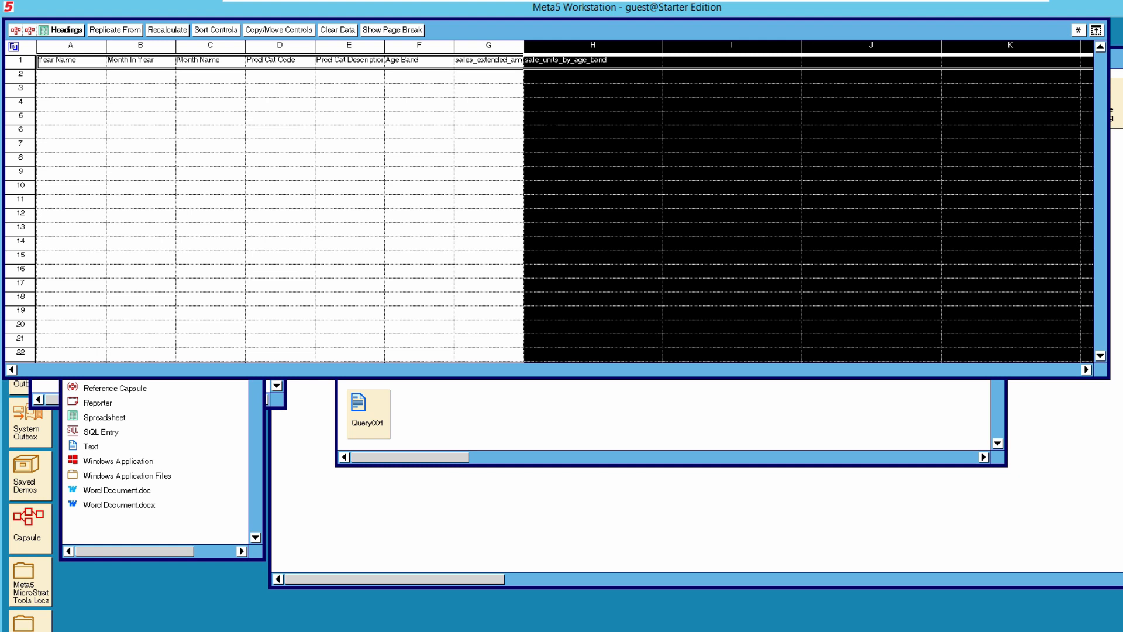
pyautogui.click(569, 155)
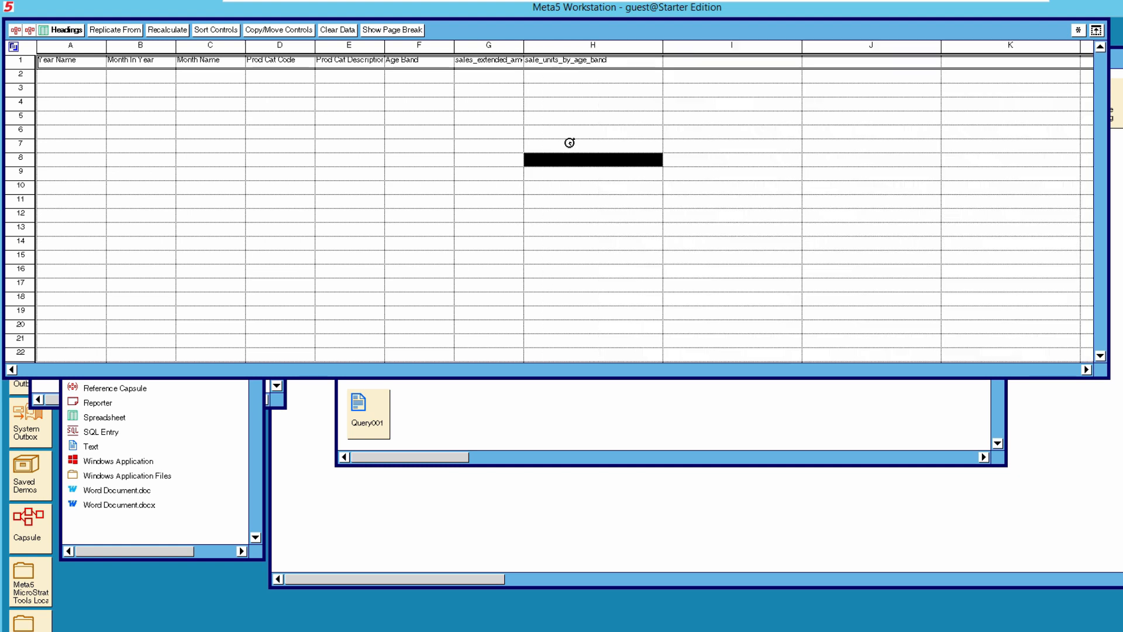
# Enter the heading sale_extended_amount_by_month in cell I1 of the Headings spreadsheet
pyautogui.click(490, 59)
pyautogui.click(570, 59)
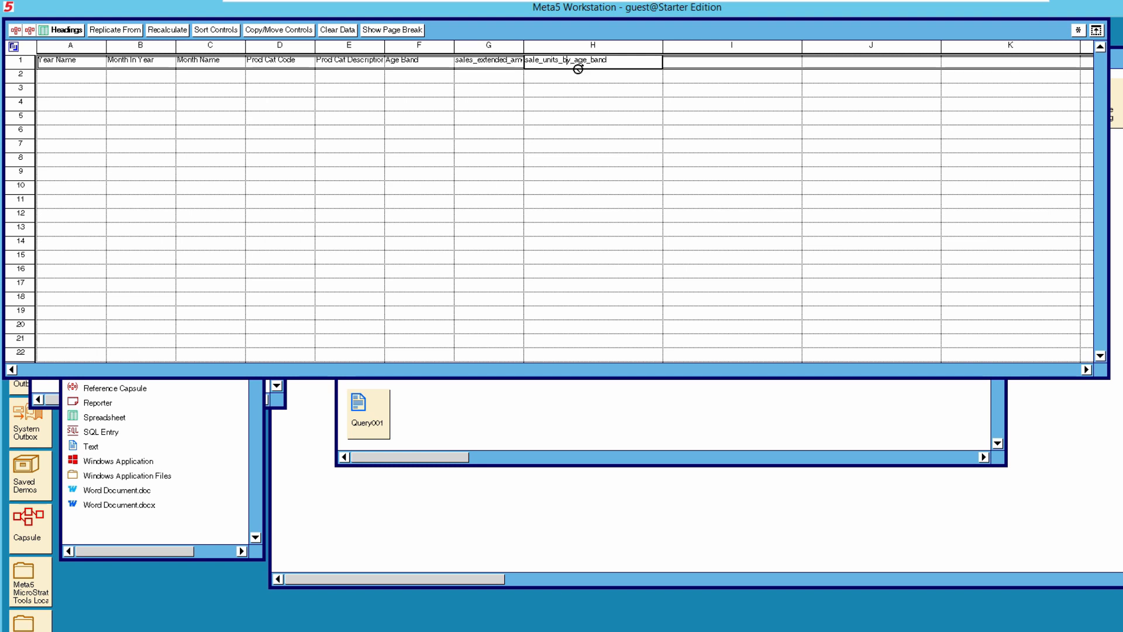
pyautogui.click(690, 61)
pyautogui.write('sales')
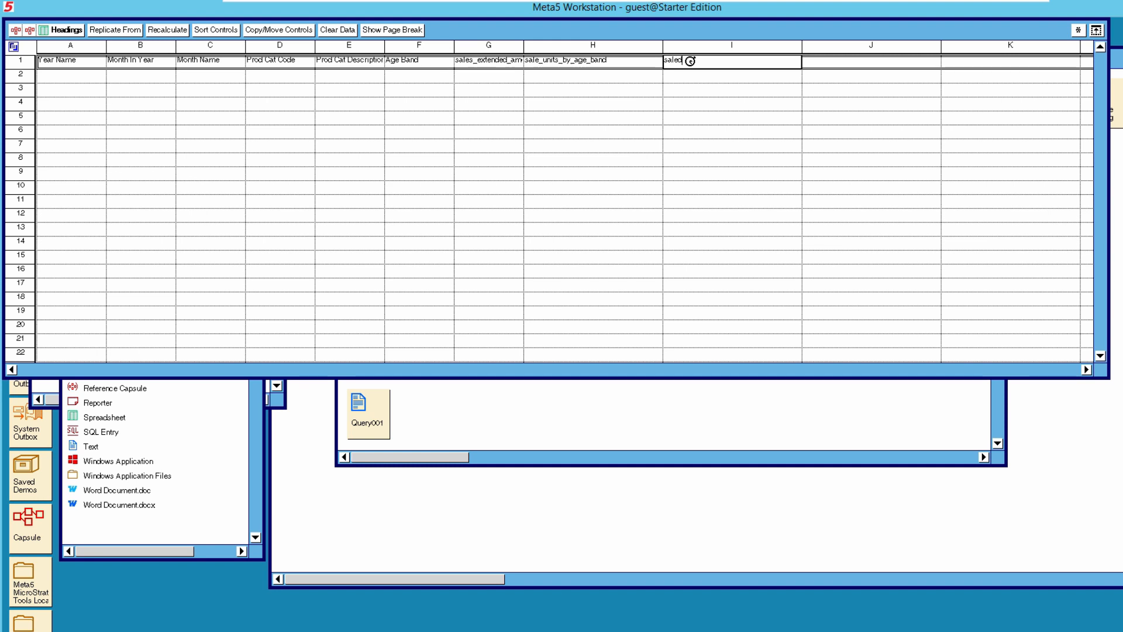
pyautogui.press('BackSpace')
pyautogui.write('_extended_amoun')
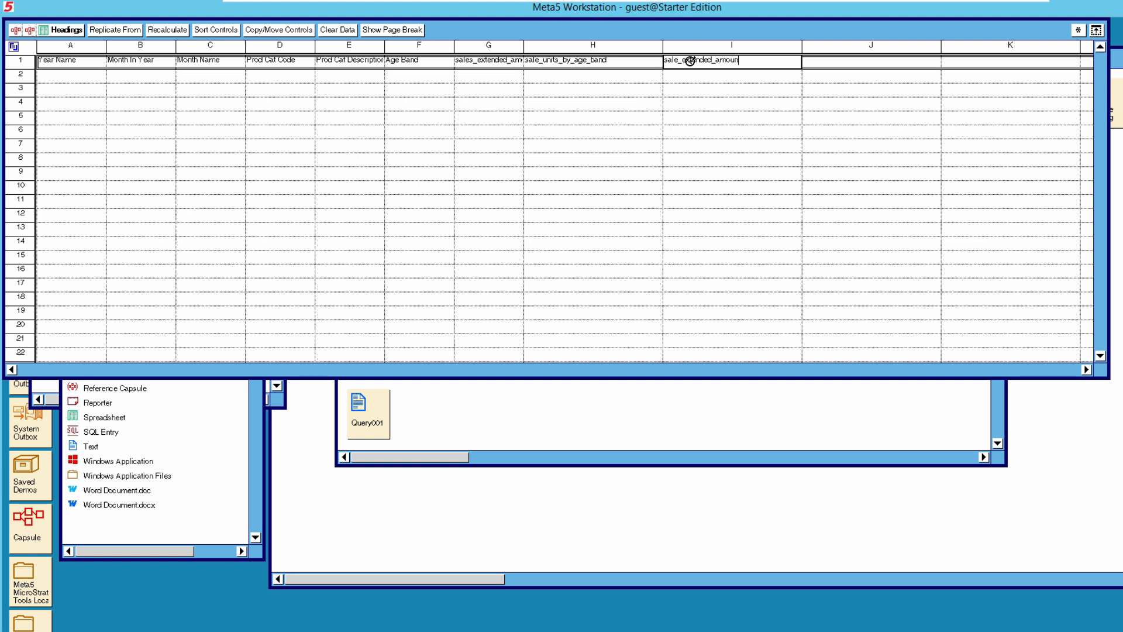
pyautogui.write('t_by_month')
pyautogui.press('Tab')
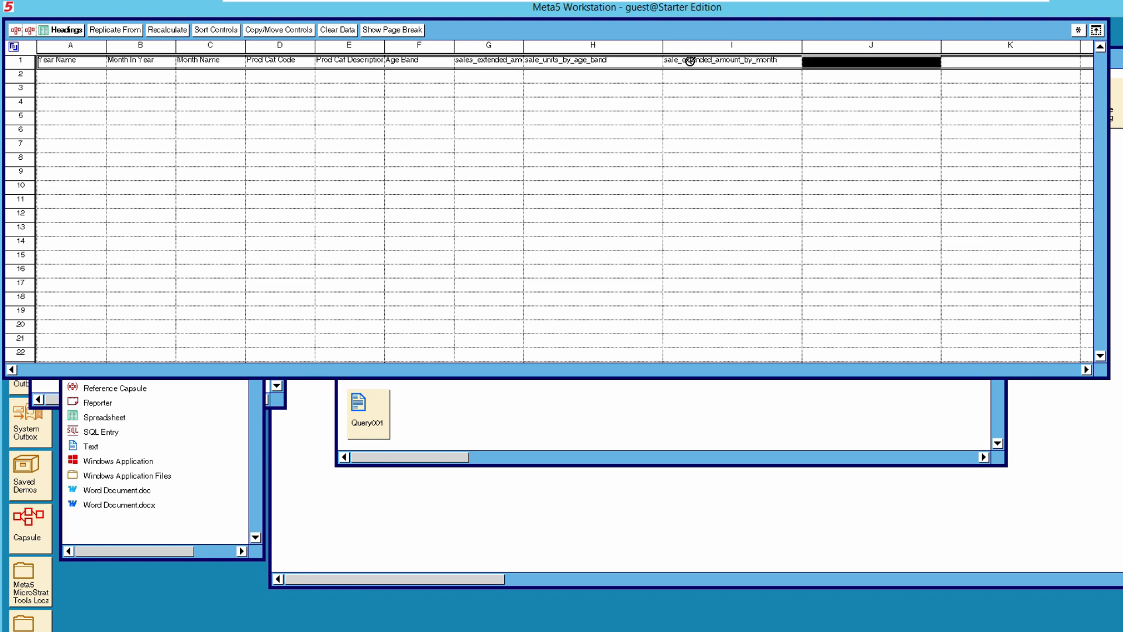
# Enter the headings sale_units_by_month in J1 and Count_Age_Bands in K1
pyautogui.write('s')
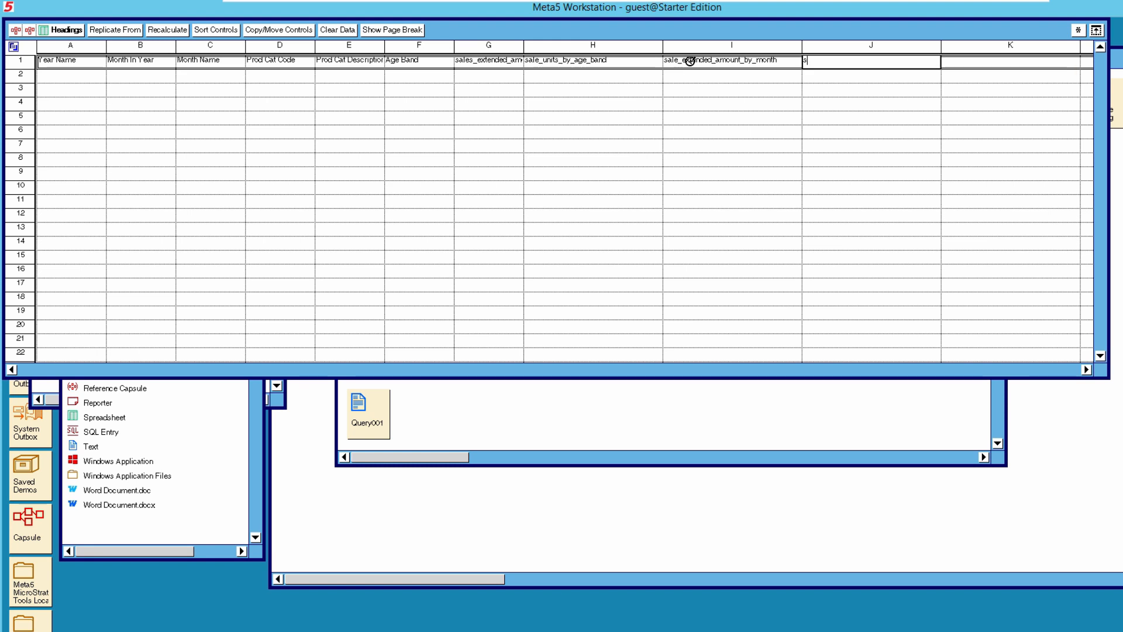
pyautogui.write('ale_units_by_month')
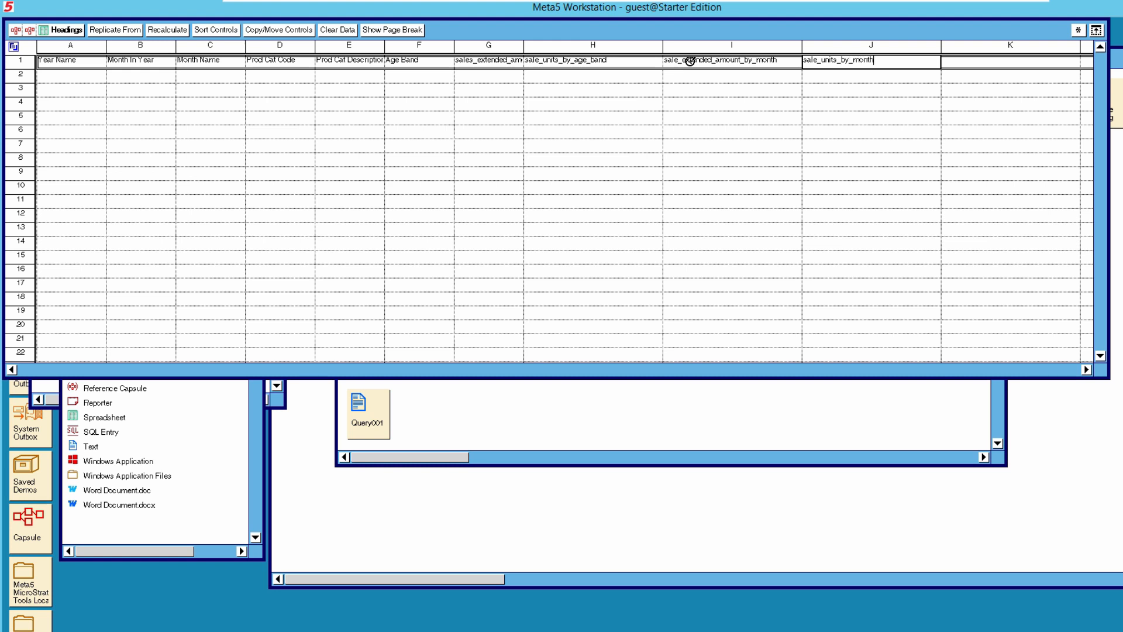
pyautogui.press('Tab')
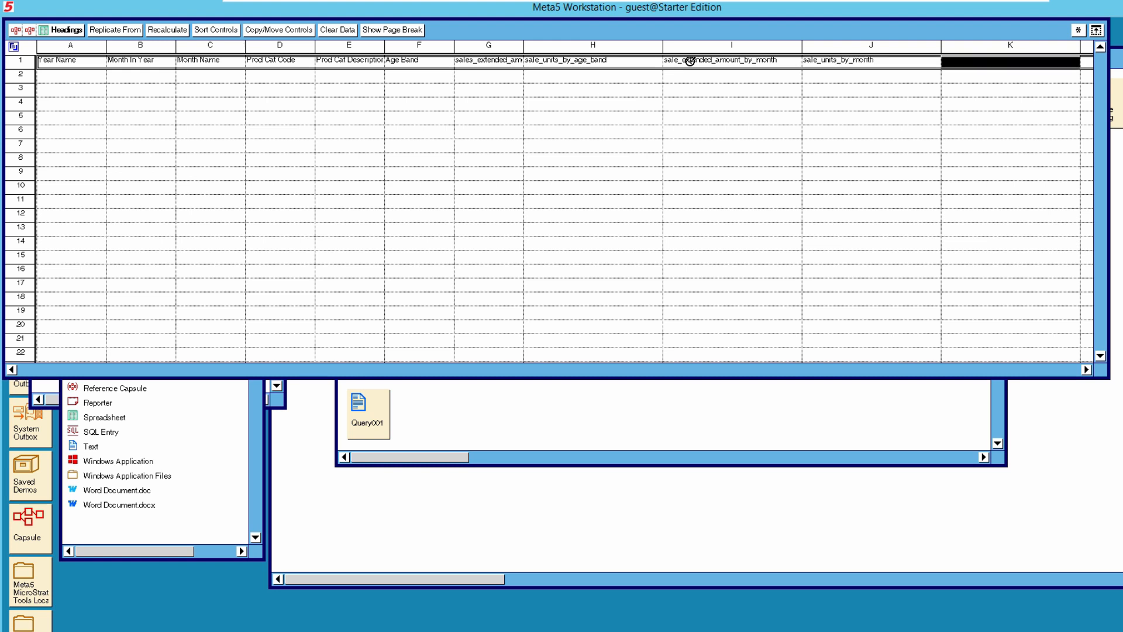
pyautogui.write('Count_')
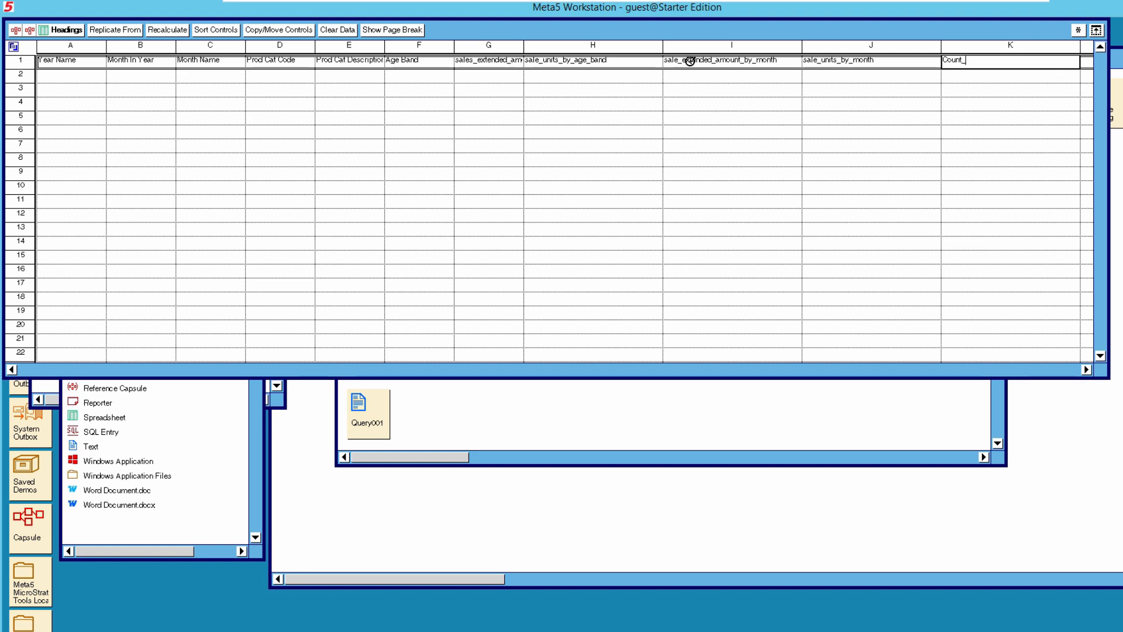
pyautogui.write('Age_Bands')
pyautogui.press('Tab')
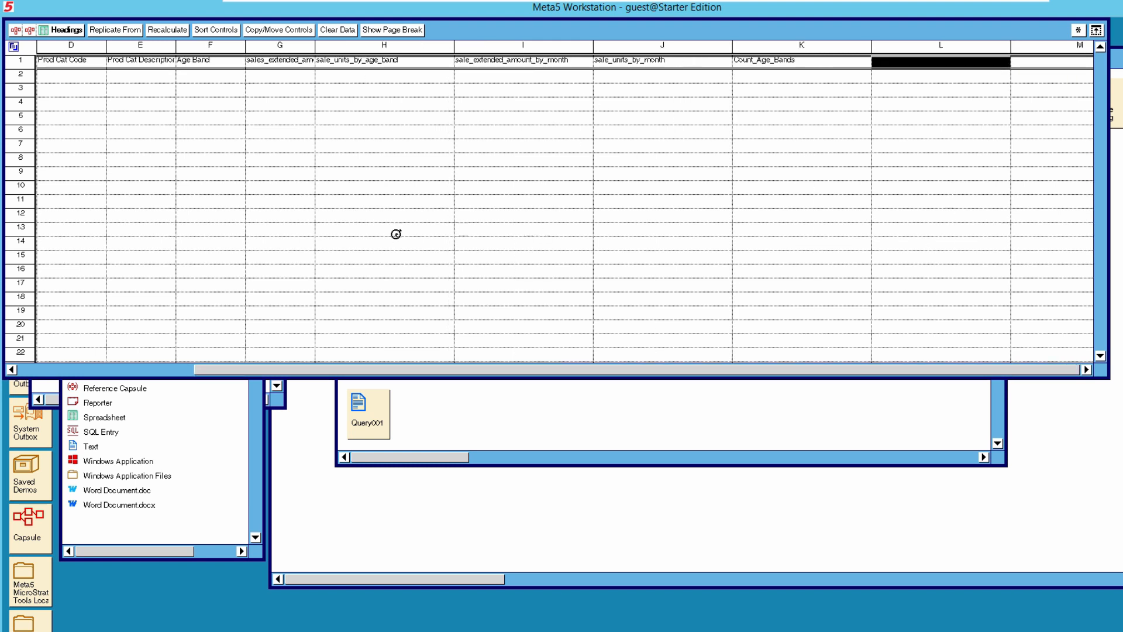
# Enter the headings Average Units By Age Band in L1 and Average Extended Amount By Age Band in M1
pyautogui.click(915, 61)
pyautogui.write('Average')
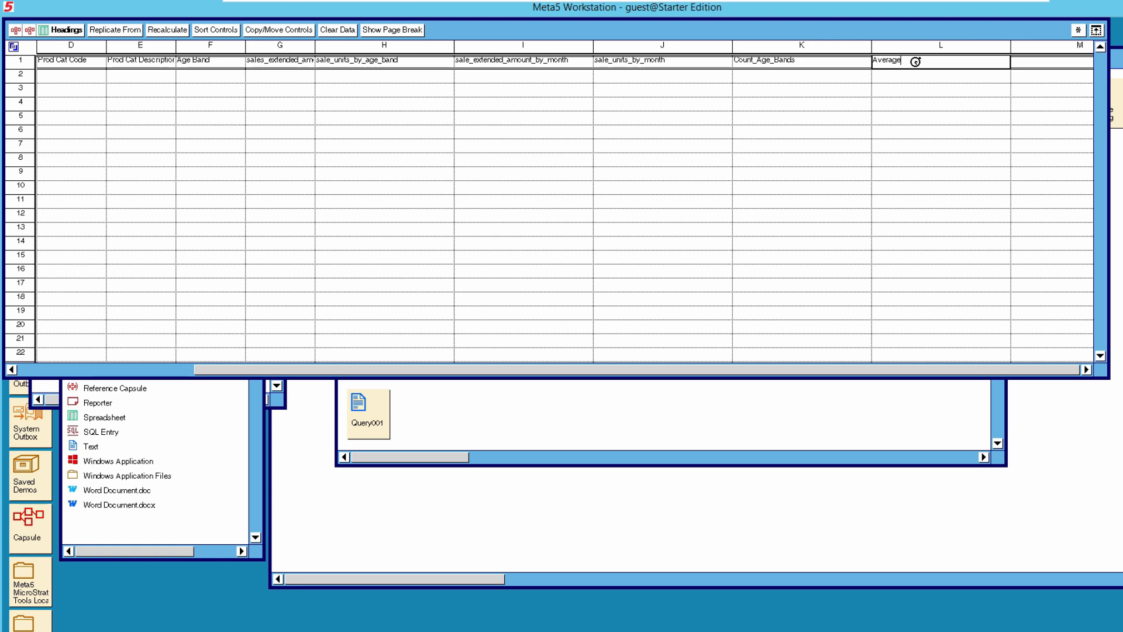
pyautogui.write(' Units By Age Band')
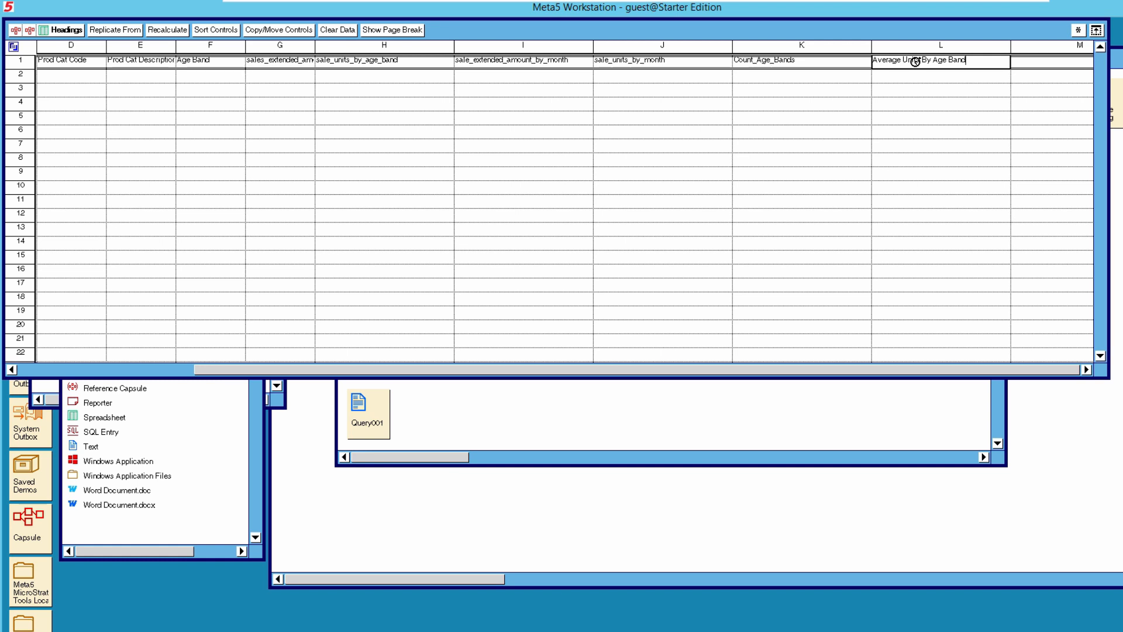
pyautogui.press('Tab')
pyautogui.click(916, 61)
pyautogui.write('Average')
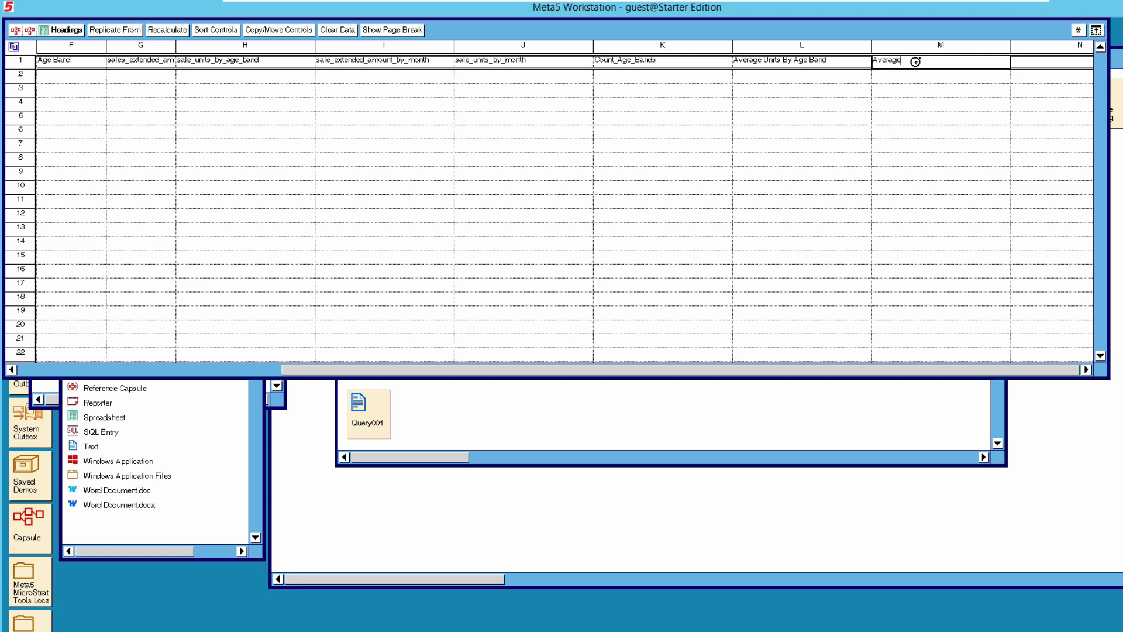
pyautogui.write(' Extended Amount By Ag')
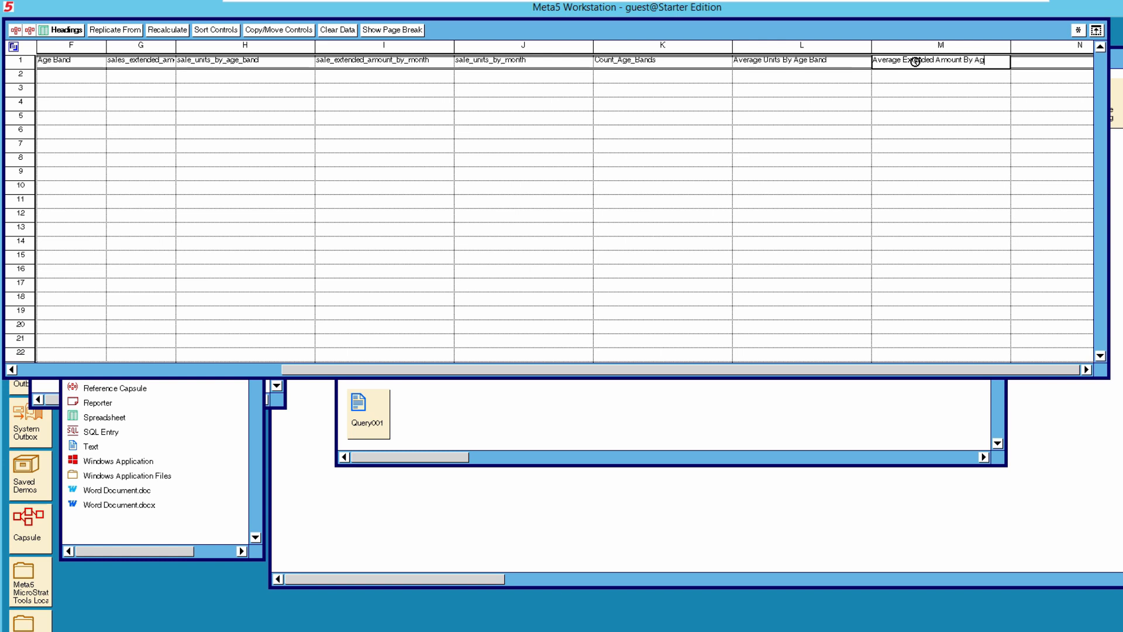
pyautogui.write('e Band')
pyautogui.press('Tab')
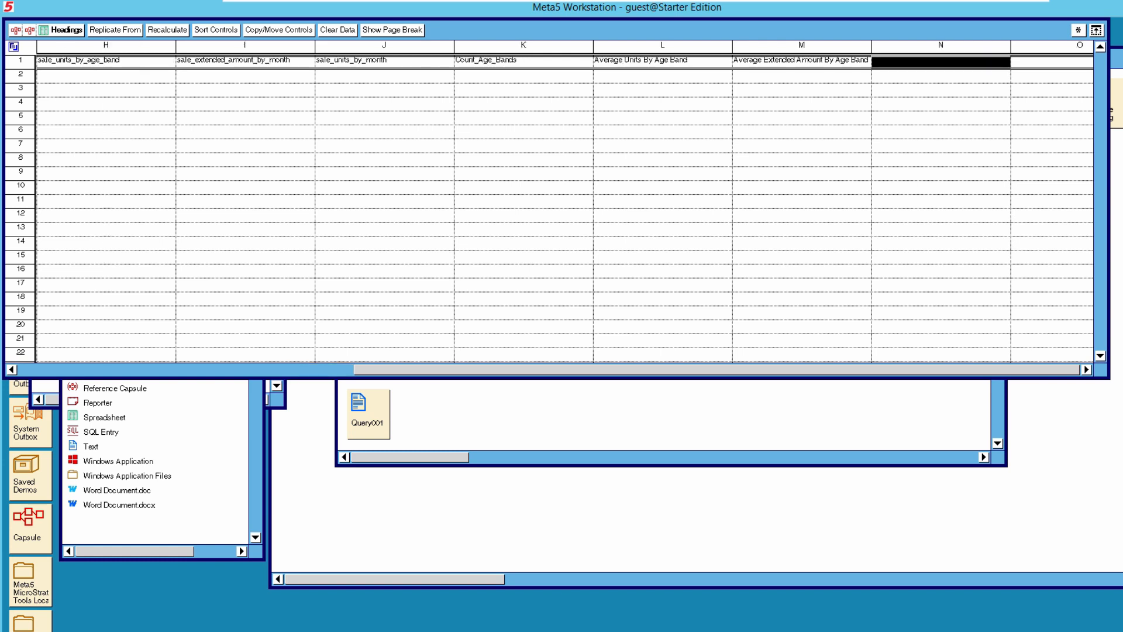
# Add the column headings Variance Units in N1 and %Variance Units in O1 of the Headings spreadsheet
pyautogui.write('Varia')
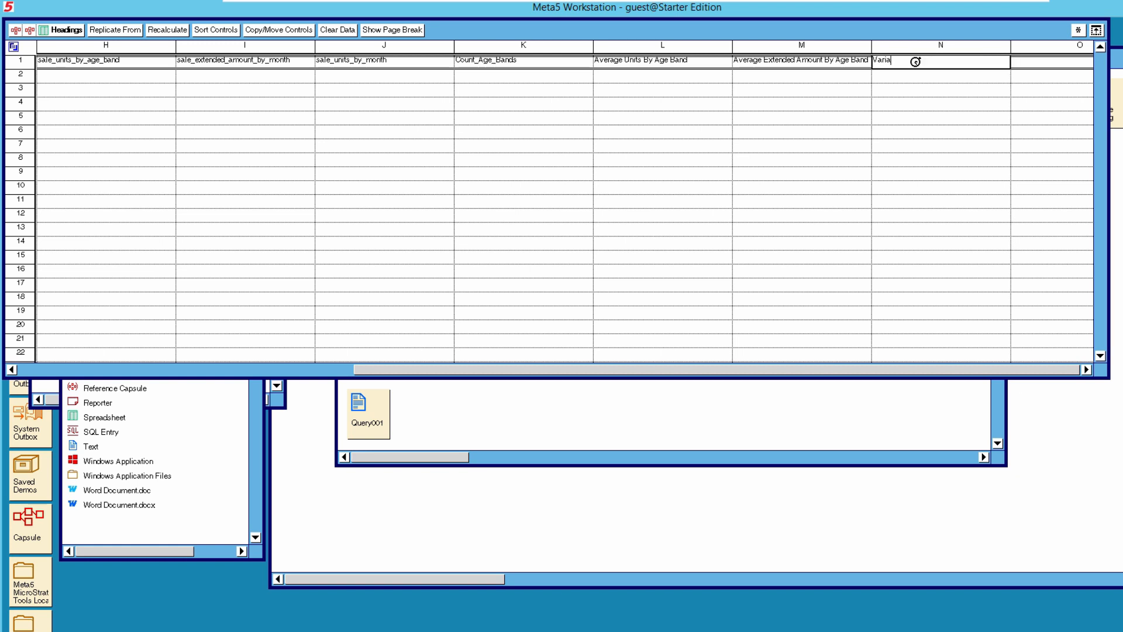
pyautogui.write('nce Units')
pyautogui.press('Tab')
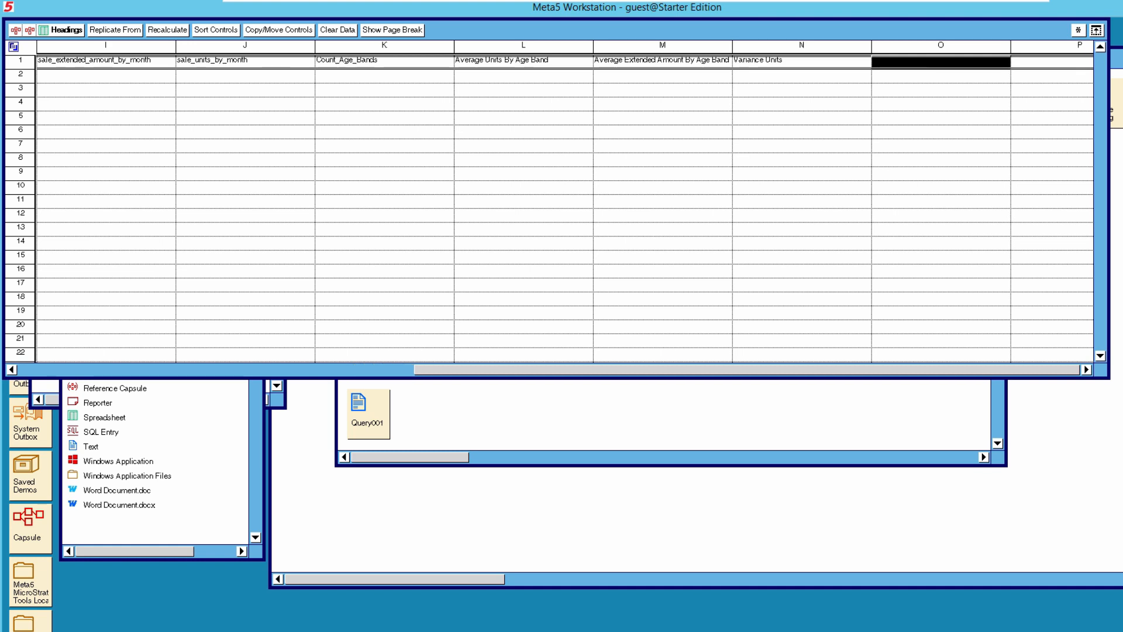
pyautogui.write('%Variance')
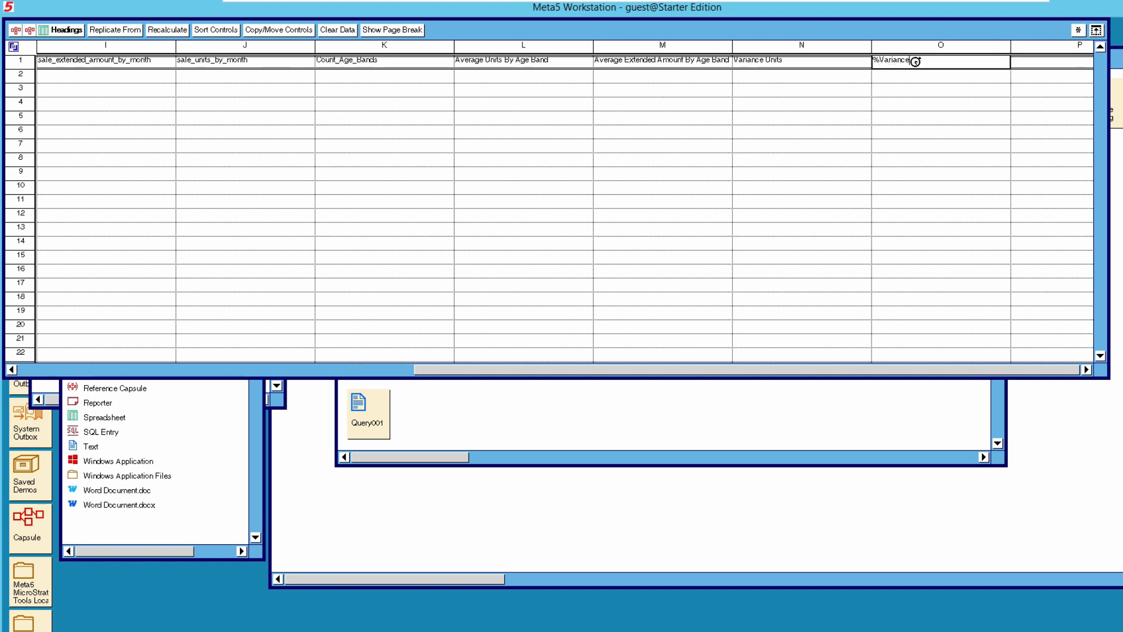
pyautogui.write(' Units')
pyautogui.press('Tab')
# Add the headings Variance Revenue in P1 and %Variance Revenue in Q1, and close the Headings spreadsheet
pyautogui.write('Variance')
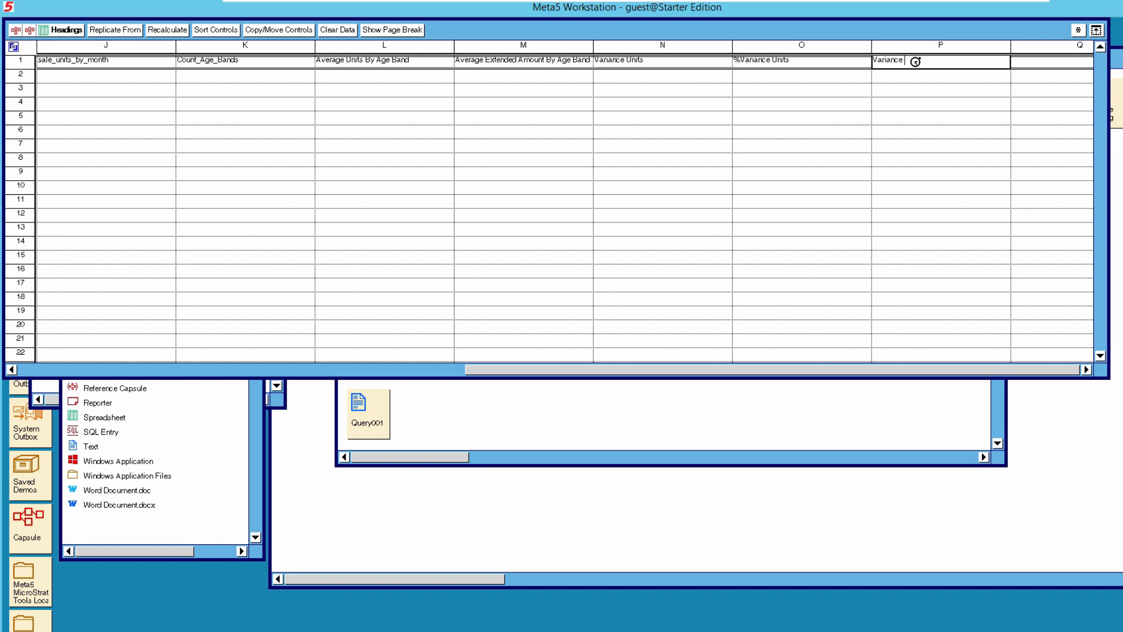
pyautogui.write(' Revenue')
pyautogui.press('Tab')
pyautogui.write('%Varian')
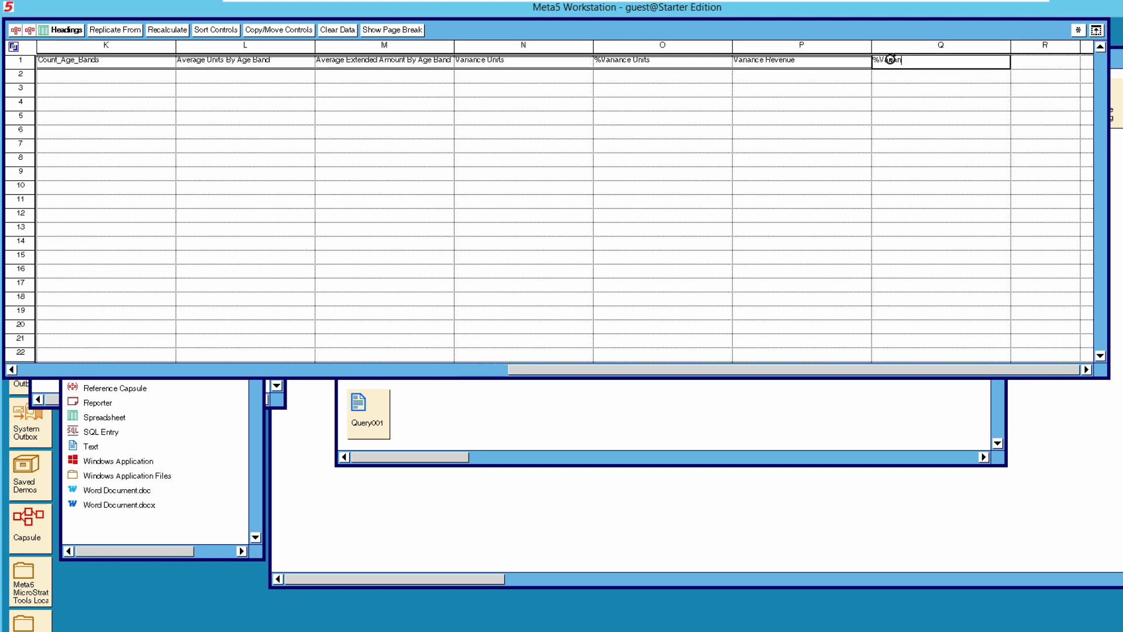
pyautogui.write('ce Revenue')
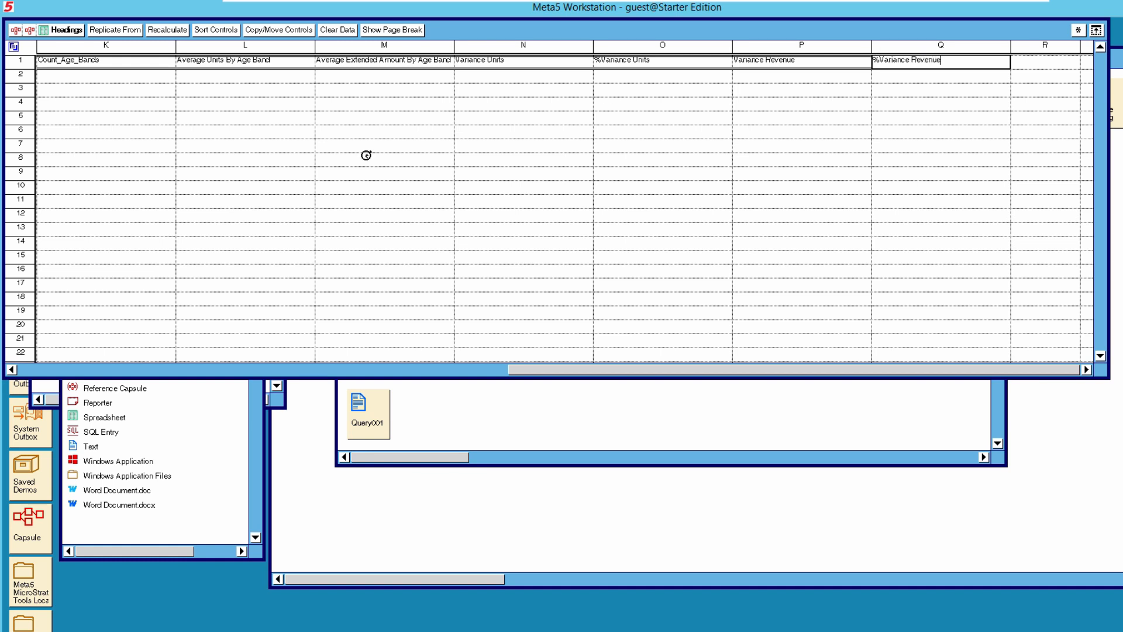
pyautogui.click(71, 31)
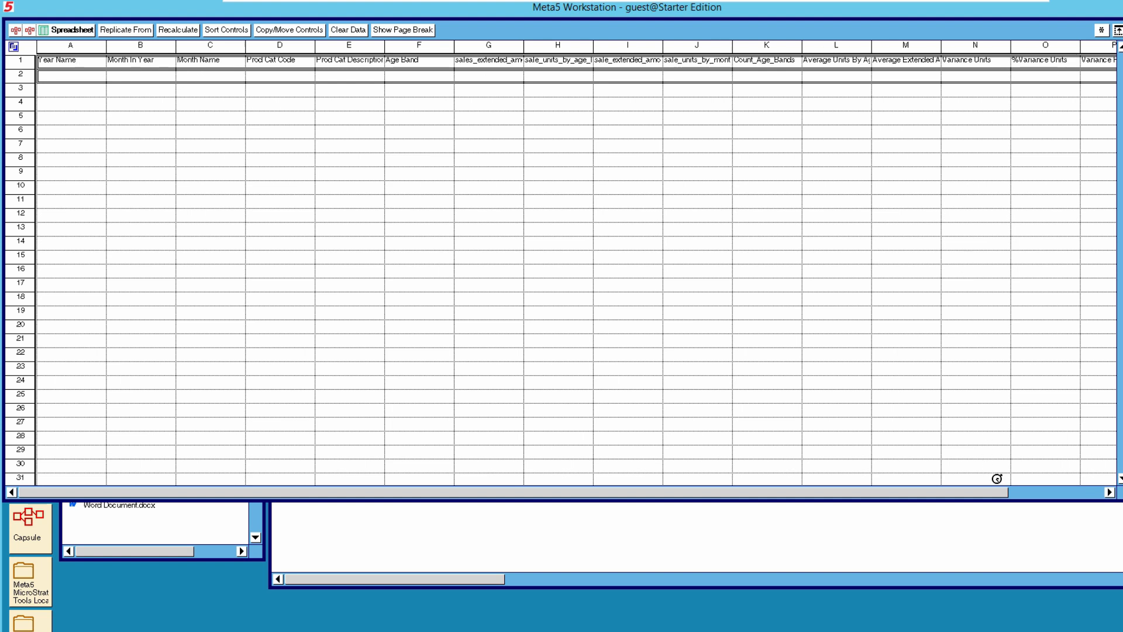
# Check the headings in the final spreadsheet, close it and connect its icon to the Out icon in the Age Band capsule
pyautogui.moveTo(1007, 489); pyautogui.dragTo(1107, 489)
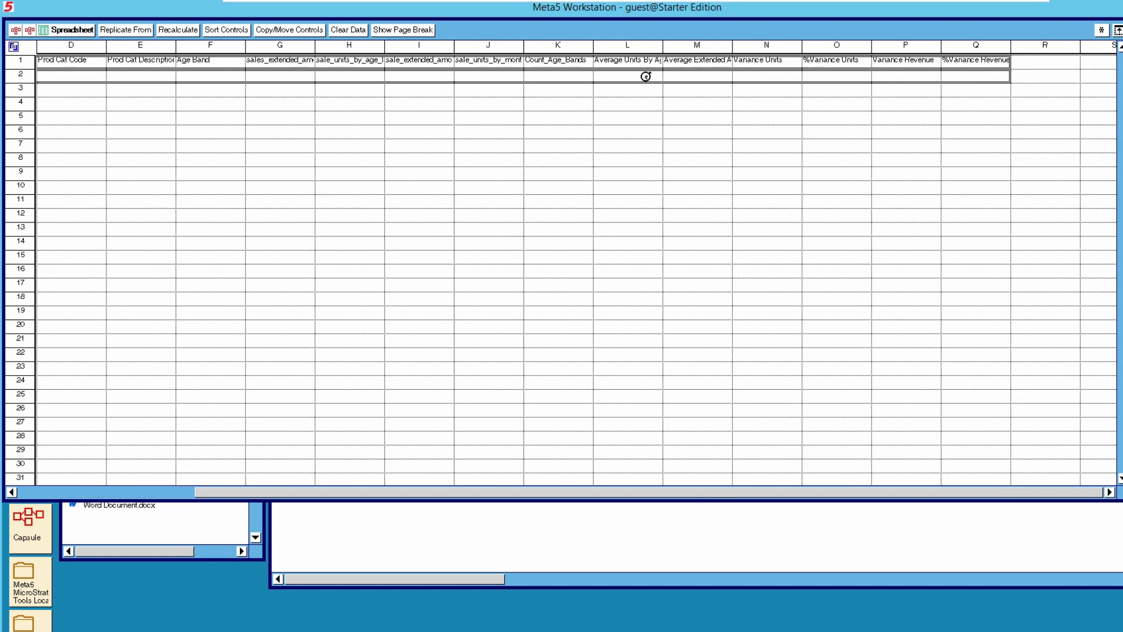
pyautogui.click(76, 30)
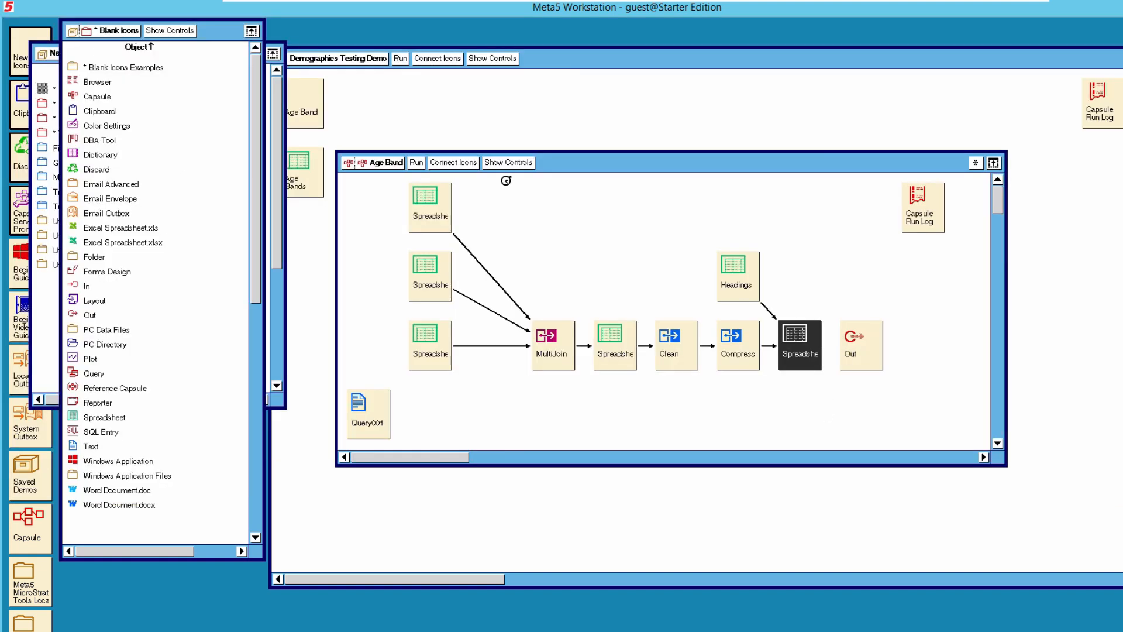
pyautogui.click(457, 162)
pyautogui.click(852, 339)
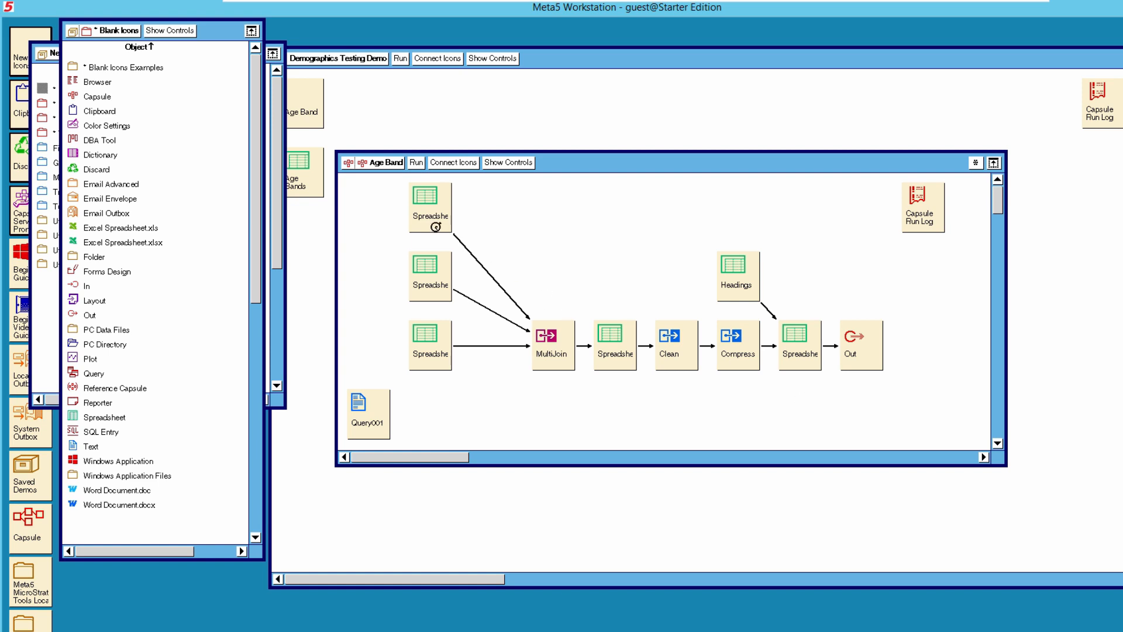
# Select the three source Spreadsheet icons that feed MultiJoin in the Age Band capsule
pyautogui.click(431, 211)
pyautogui.keyDown('shift'); pyautogui.click(443, 279); pyautogui.keyUp('shift')
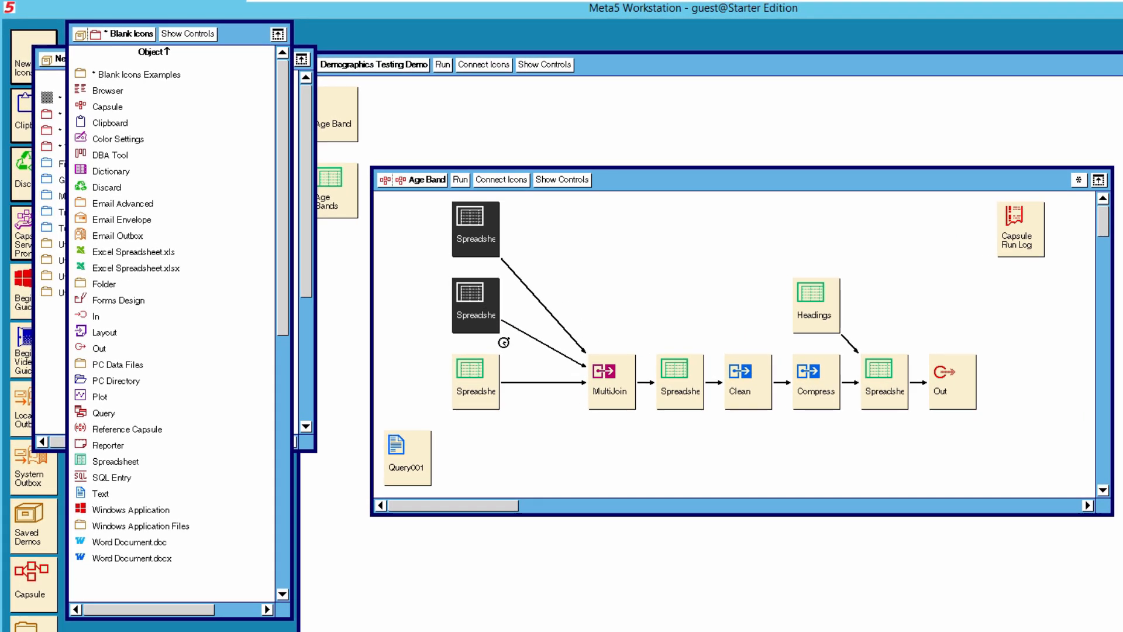
pyautogui.keyDown('shift'); pyautogui.click(494, 380); pyautogui.keyUp('shift')
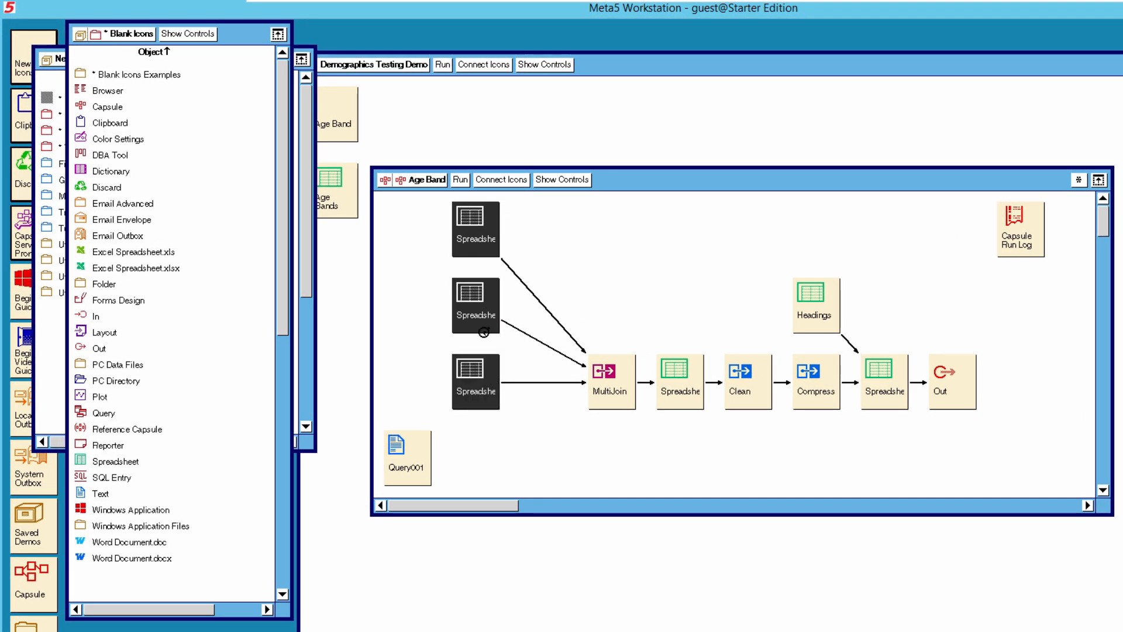
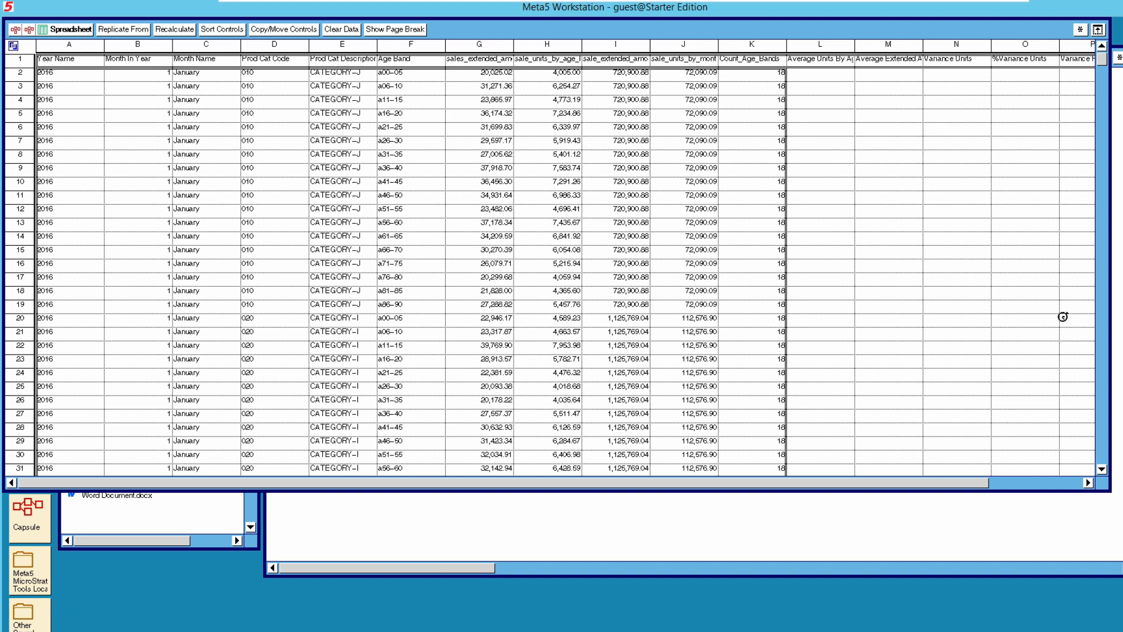
# Review the filled final spreadsheet across to the %Variance Revenue column, and close it
pyautogui.moveTo(972, 482); pyautogui.dragTo(1047, 485)
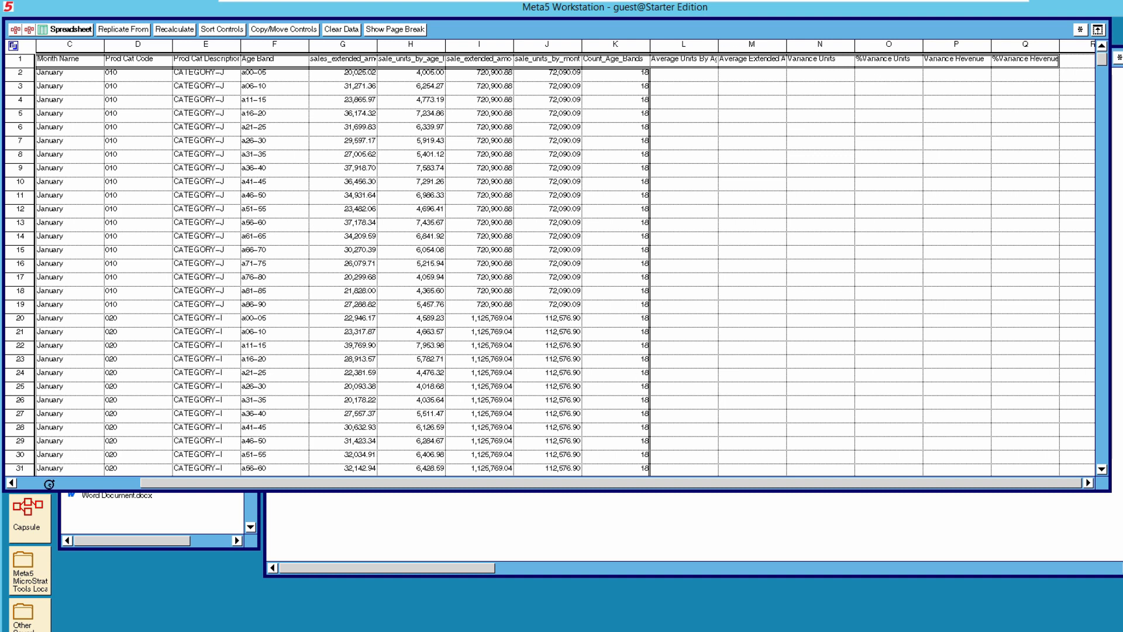
pyautogui.click(40, 485)
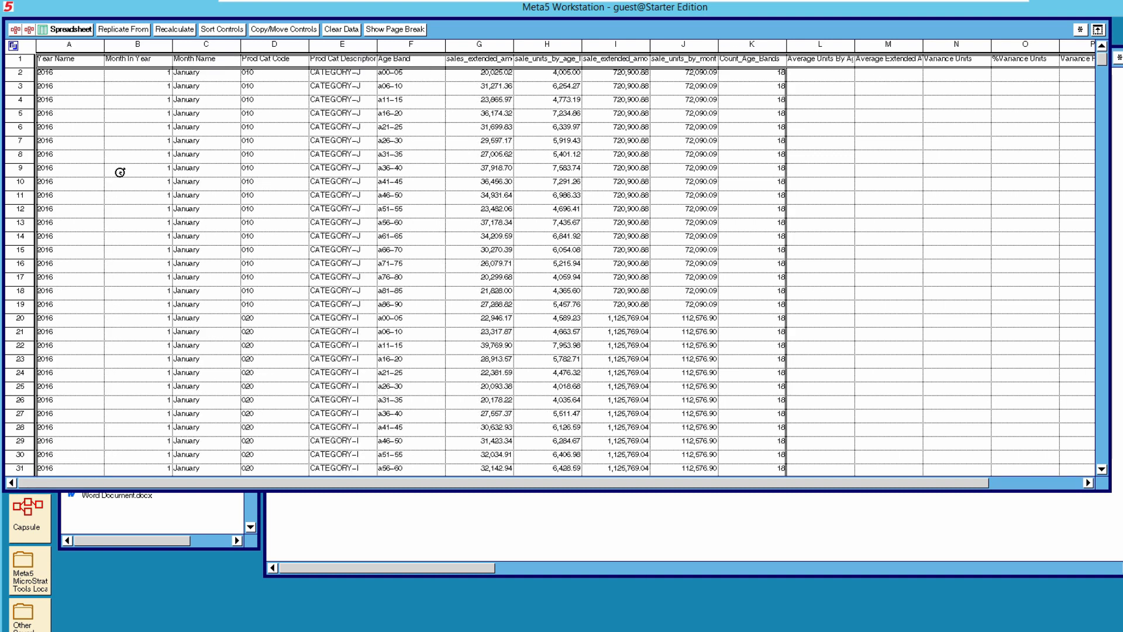
pyautogui.doubleClick(71, 31)
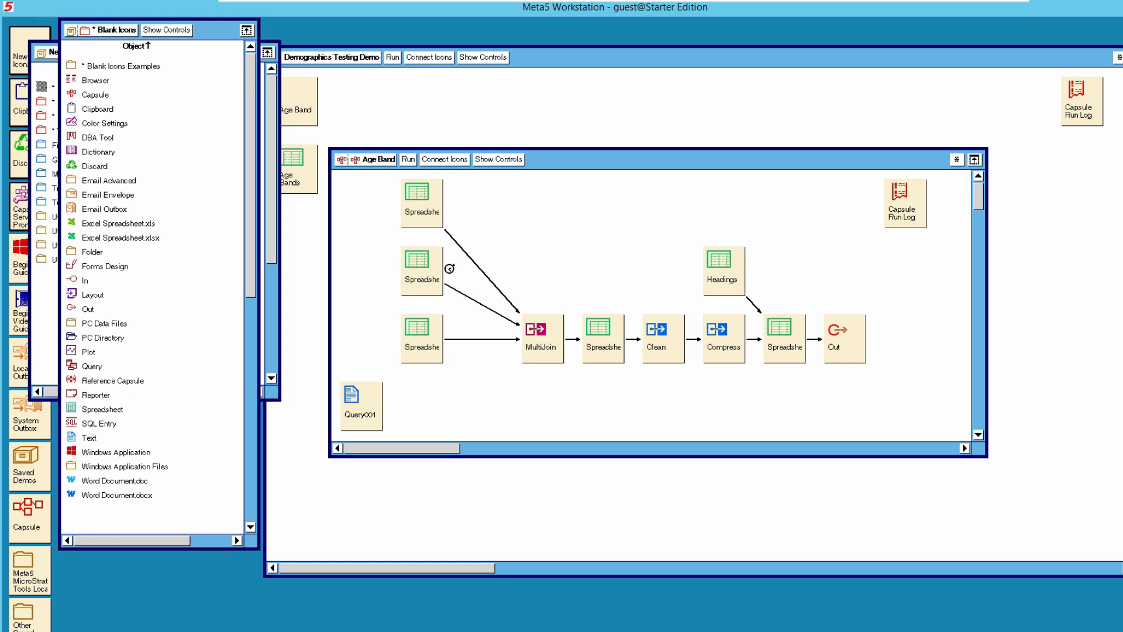
# Open and enlarge the spreadsheet between MultiJoin and Clean, and name its heading range A1:K1 as region Data01
pyautogui.doubleClick(600, 335)
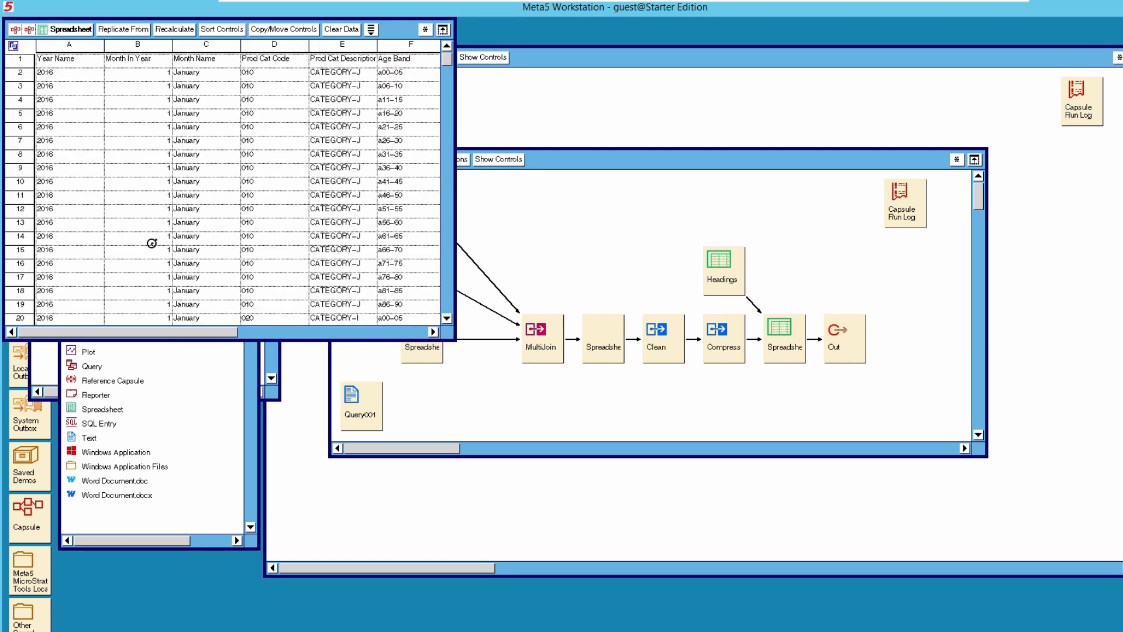
pyautogui.moveTo(456, 341); pyautogui.dragTo(911, 515)
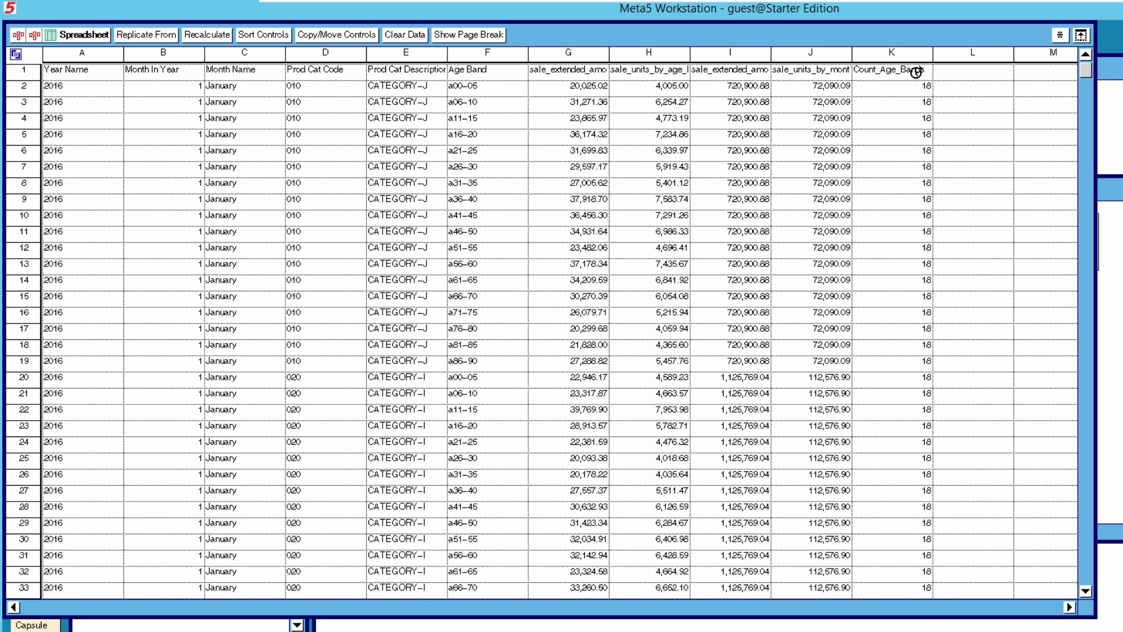
pyautogui.click(85, 75)
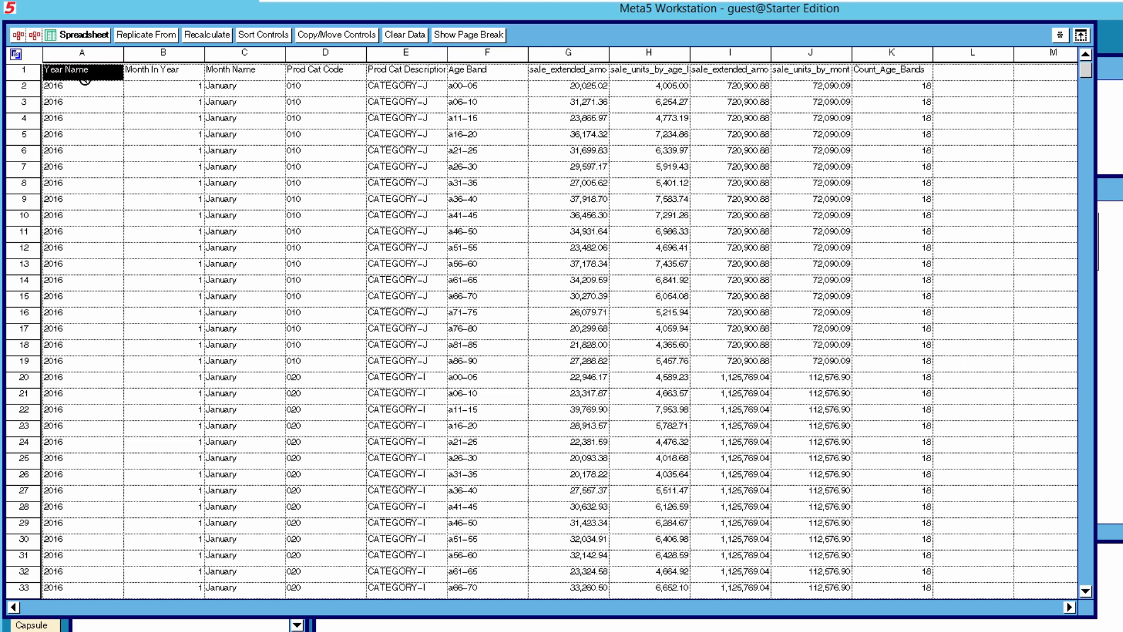
pyautogui.keyDown('shift'); pyautogui.click(904, 77); pyautogui.keyUp('shift')
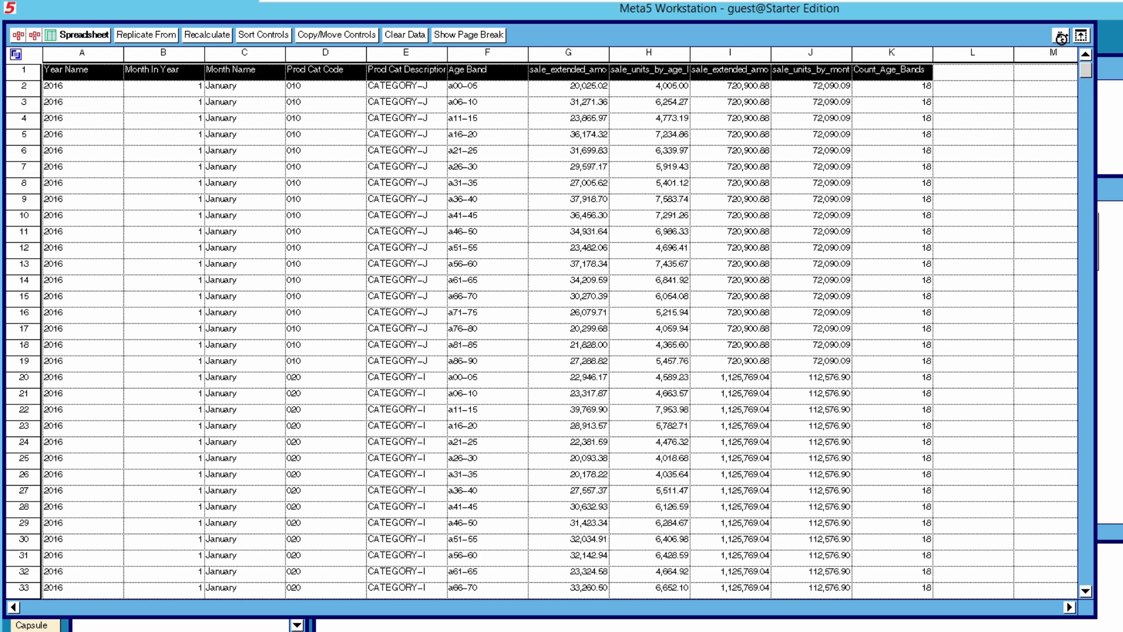
pyautogui.click(1061, 37)
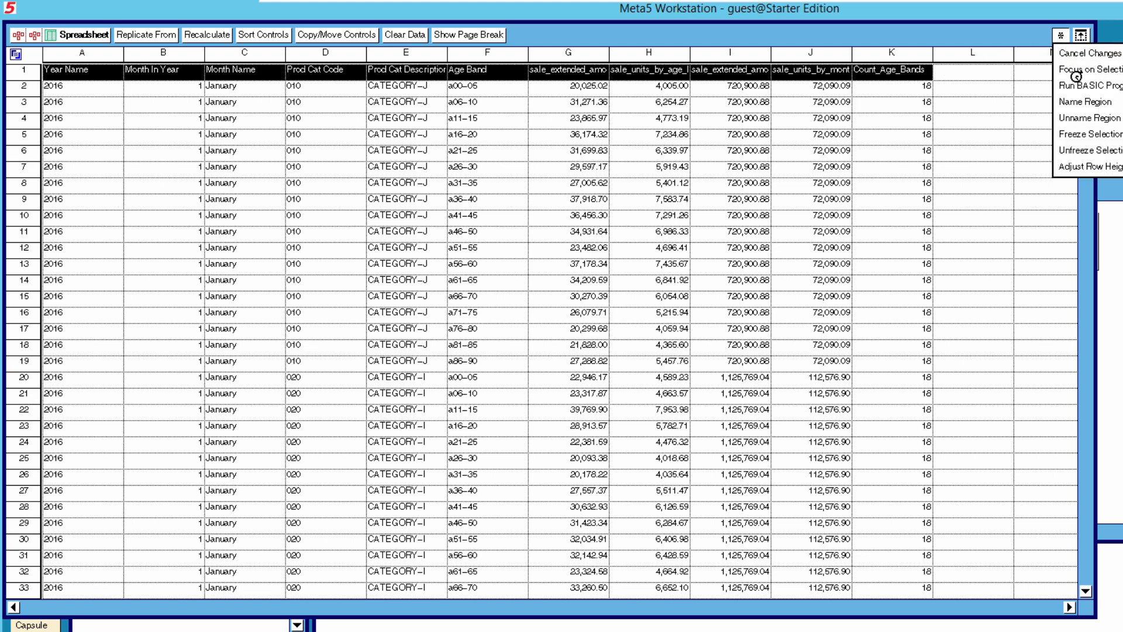
pyautogui.click(1076, 103)
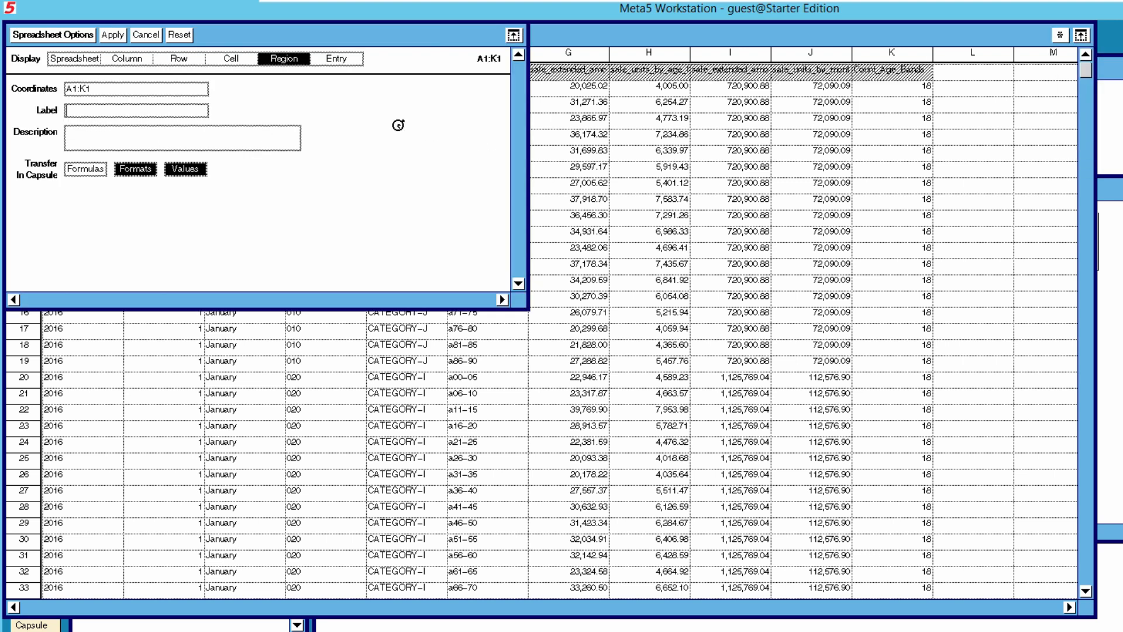
pyautogui.click(102, 112)
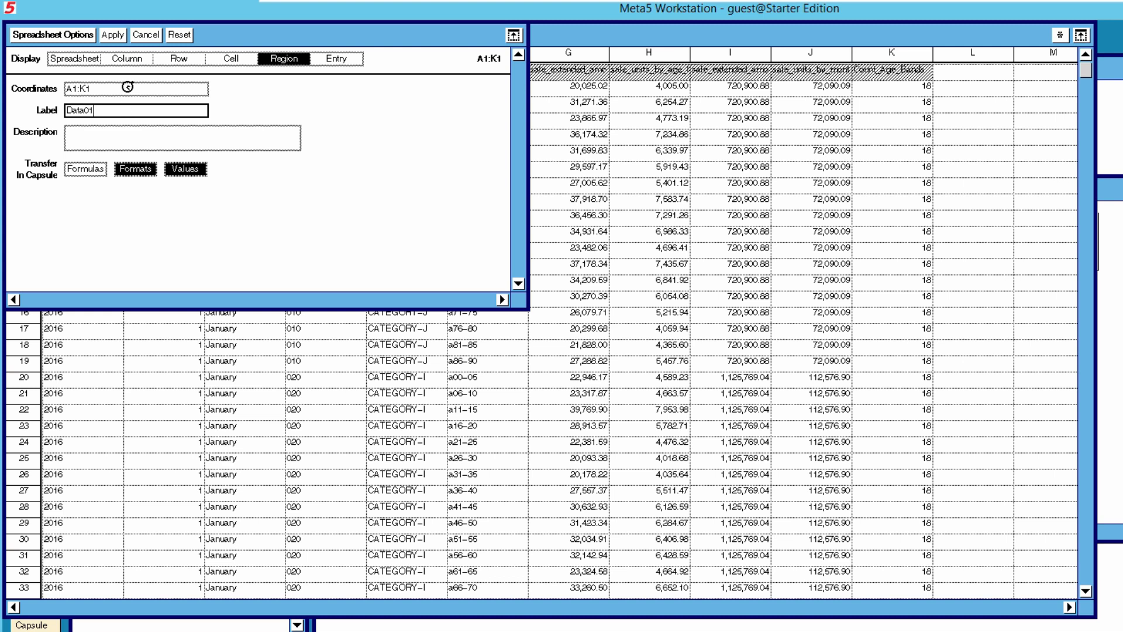
pyautogui.click(112, 35)
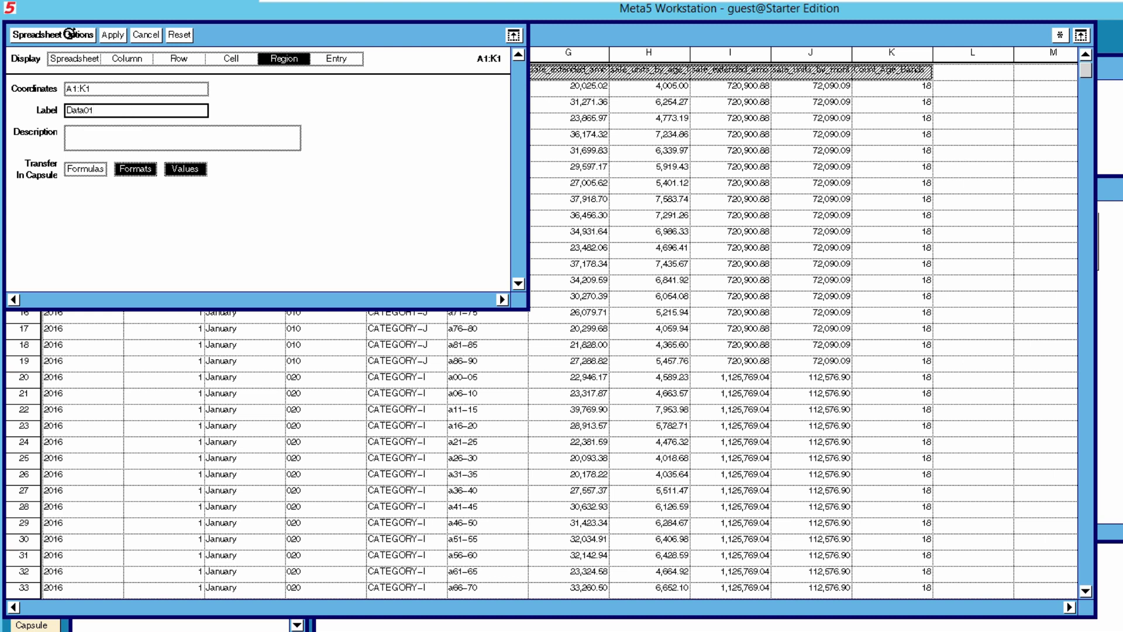
pyautogui.click(70, 33)
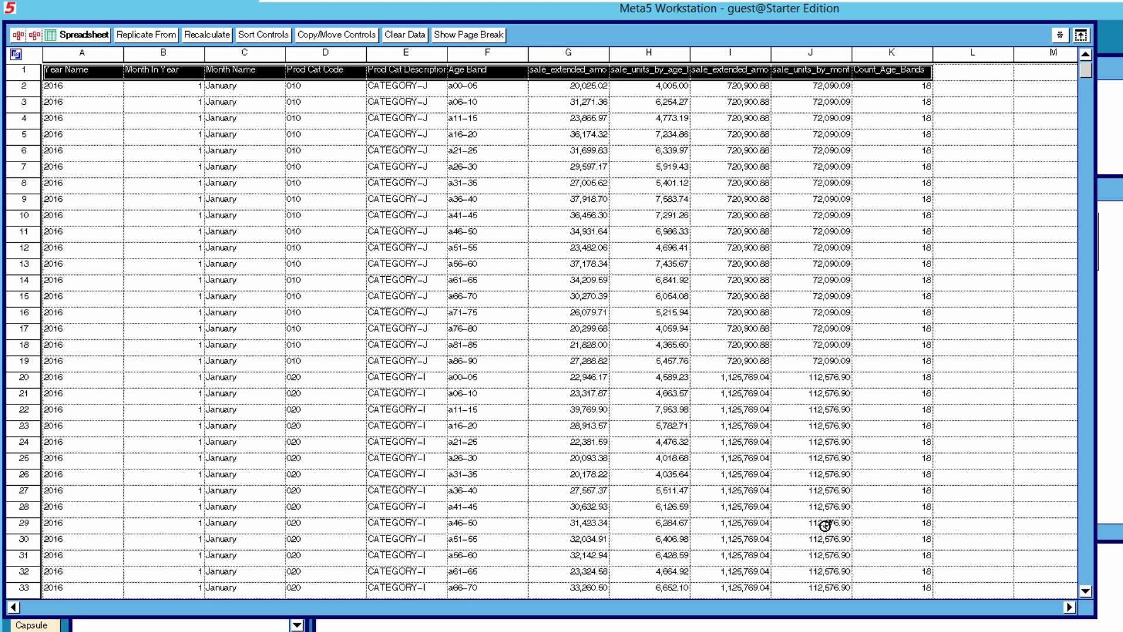
# Define a second named region labelled Calcs01 covering L1:Q10000 for the calculation columns
pyautogui.click(985, 77)
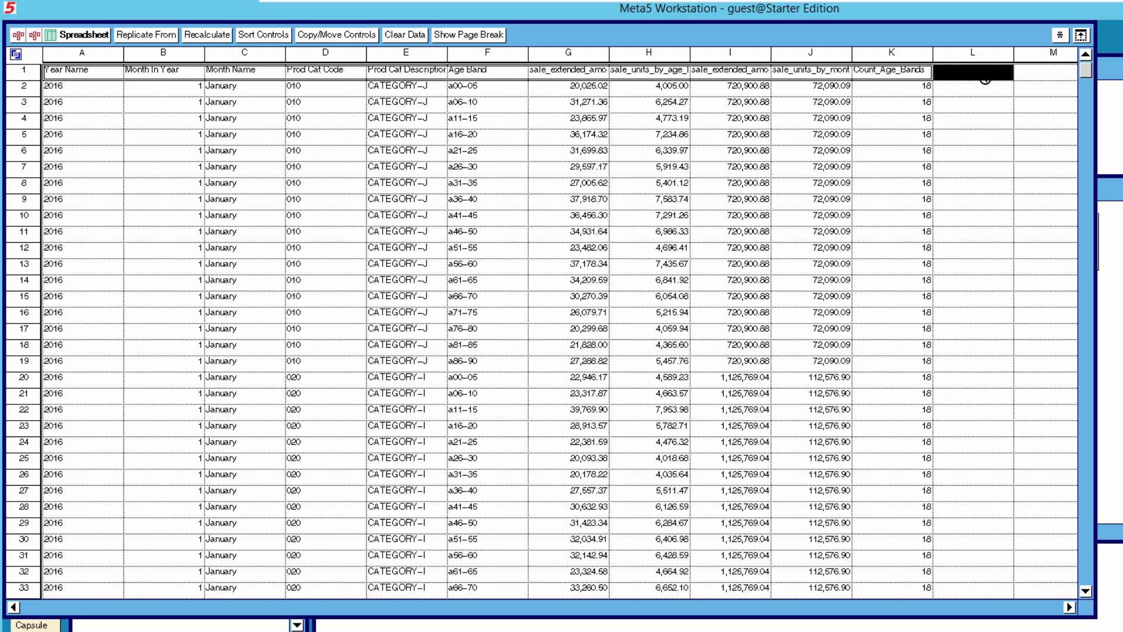
pyautogui.click(1062, 35)
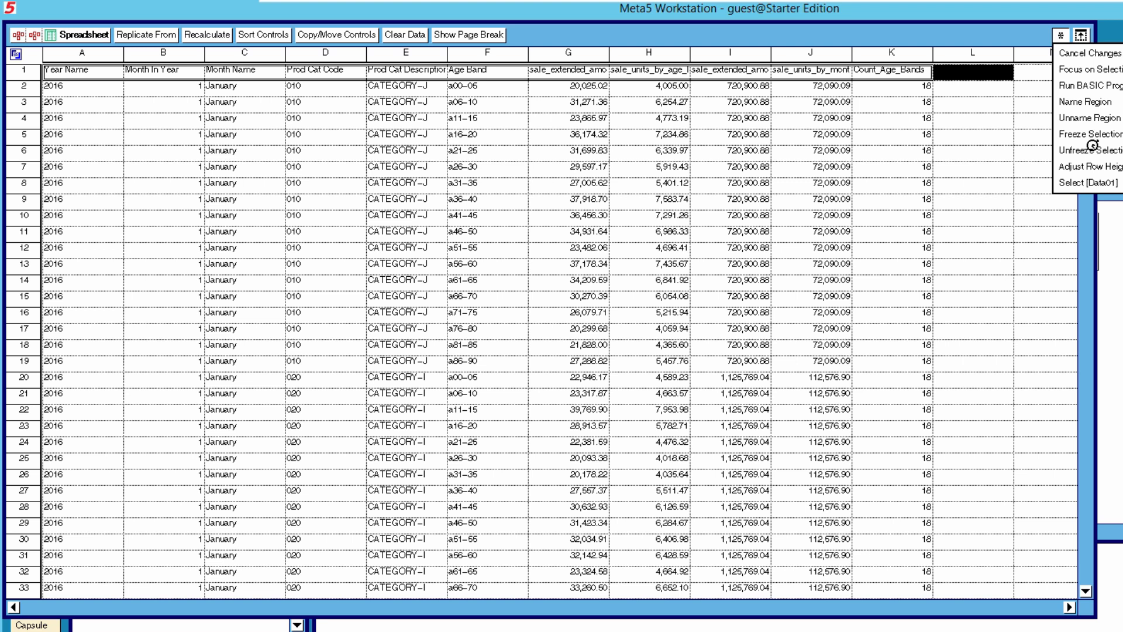
pyautogui.click(1086, 102)
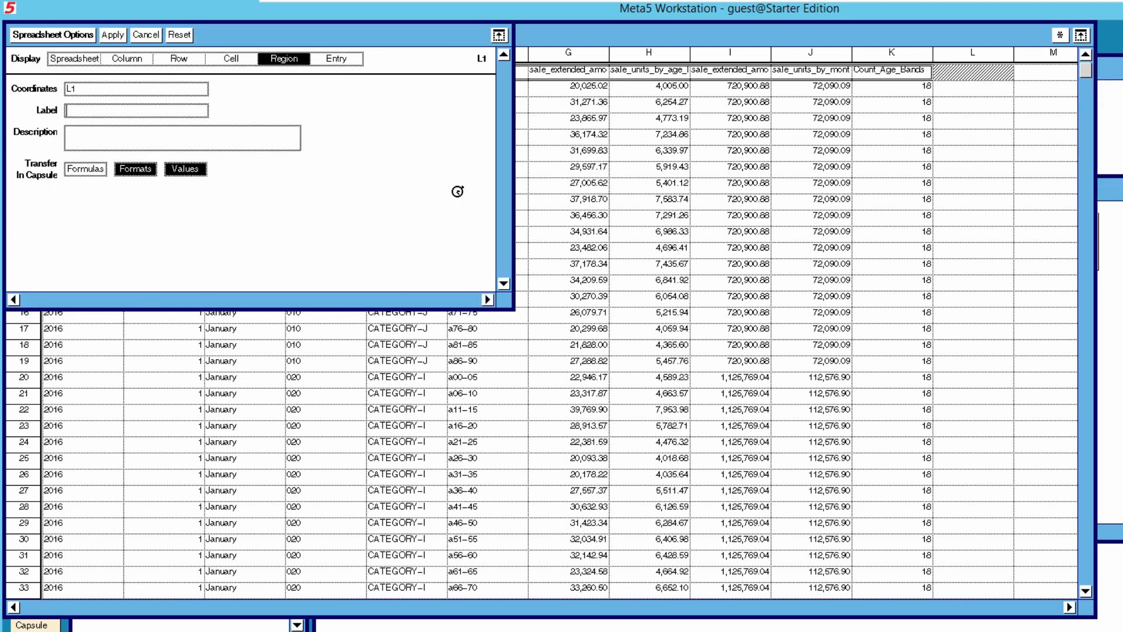
pyautogui.click(87, 110)
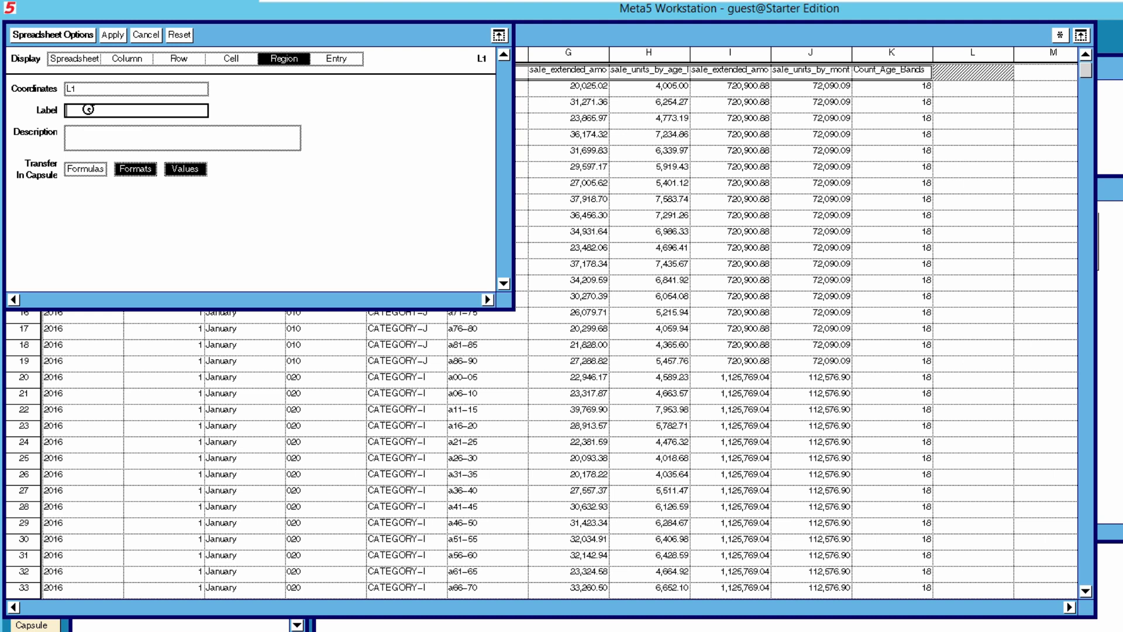
pyautogui.click(95, 88)
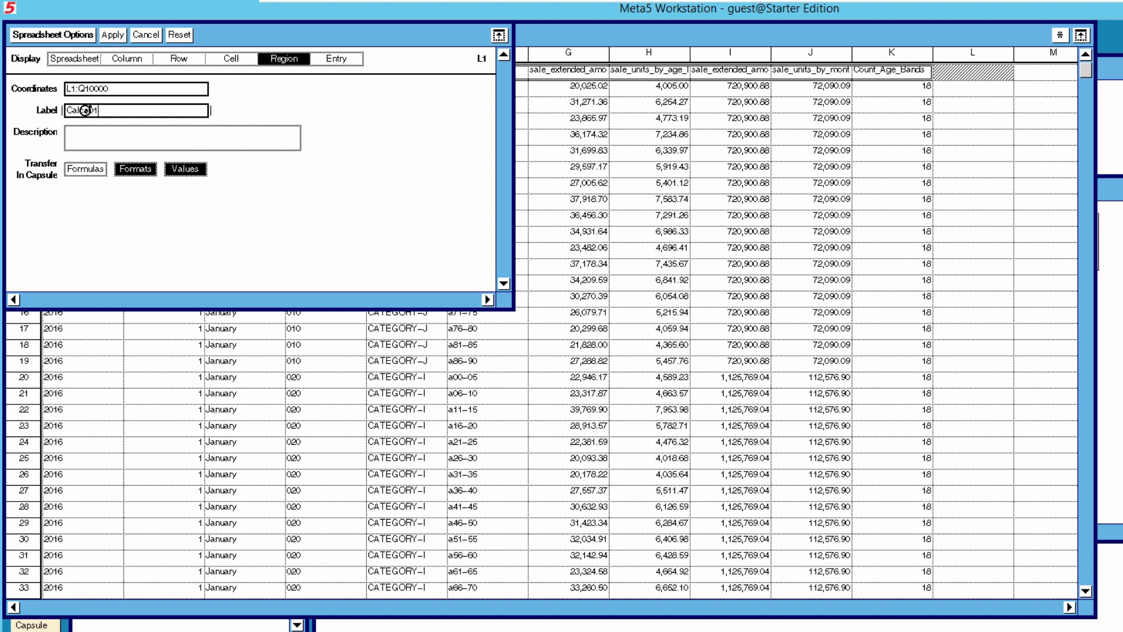
pyautogui.click(95, 87)
pyautogui.moveTo(118, 90); pyautogui.dragTo(66, 87)
pyautogui.click(114, 35)
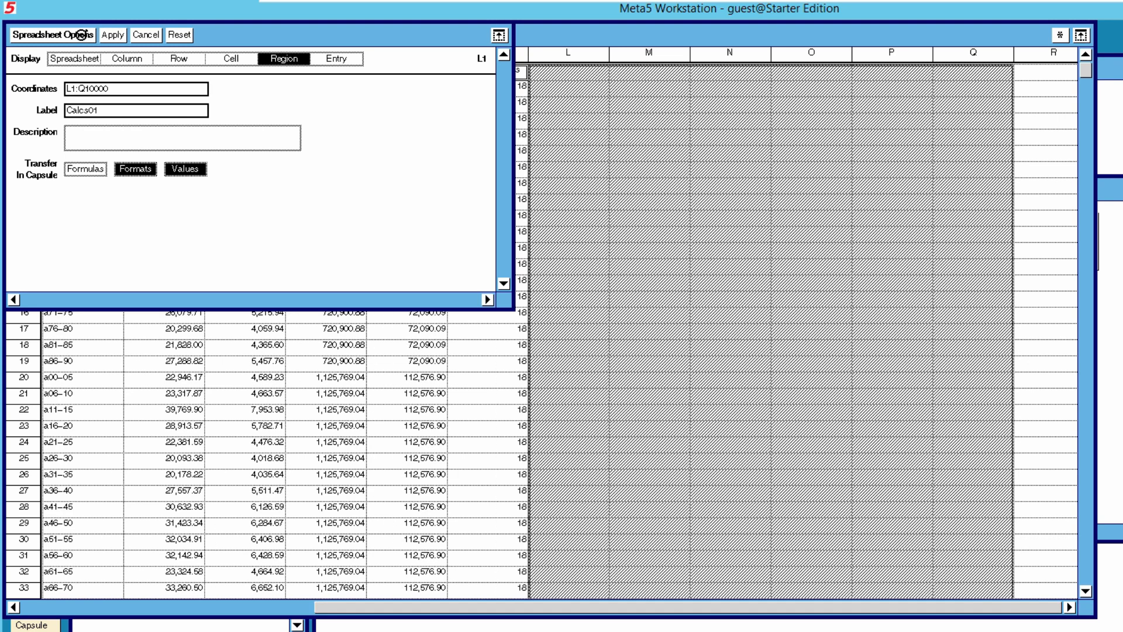
pyautogui.click(85, 35)
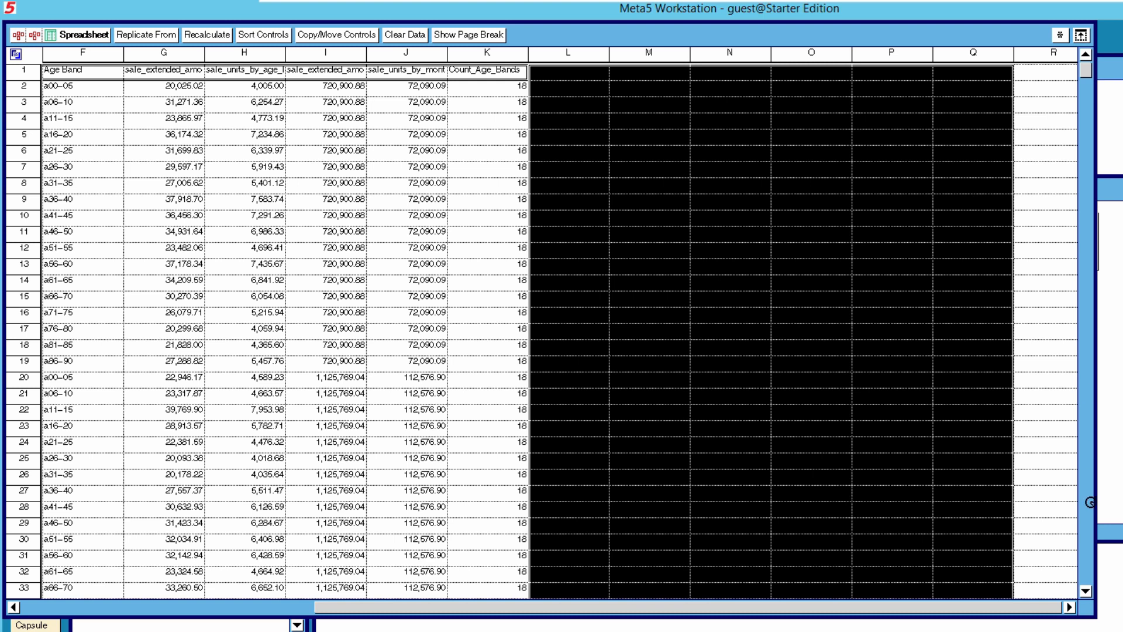
# Examine how far down the data rows extend beside the Calcs01 region, and return to the first row
pyautogui.scroll(-2, 1090, 526)
pyautogui.scroll(-6, 1089, 559)
pyautogui.scroll(-9, 1090, 559)
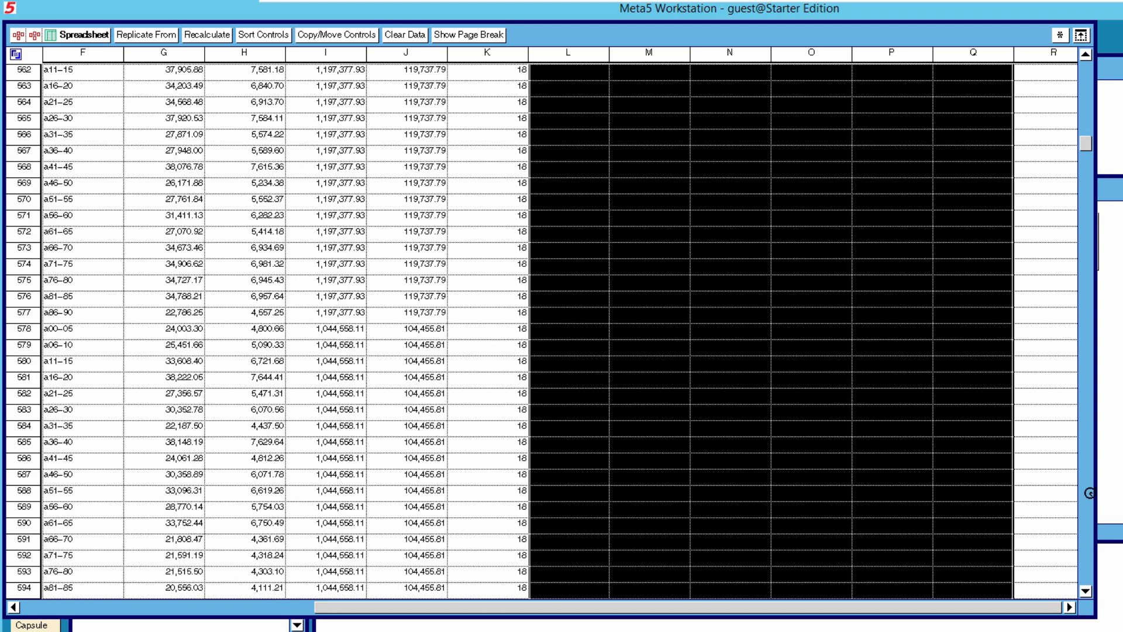
pyautogui.moveTo(1084, 150); pyautogui.dragTo(1086, 586)
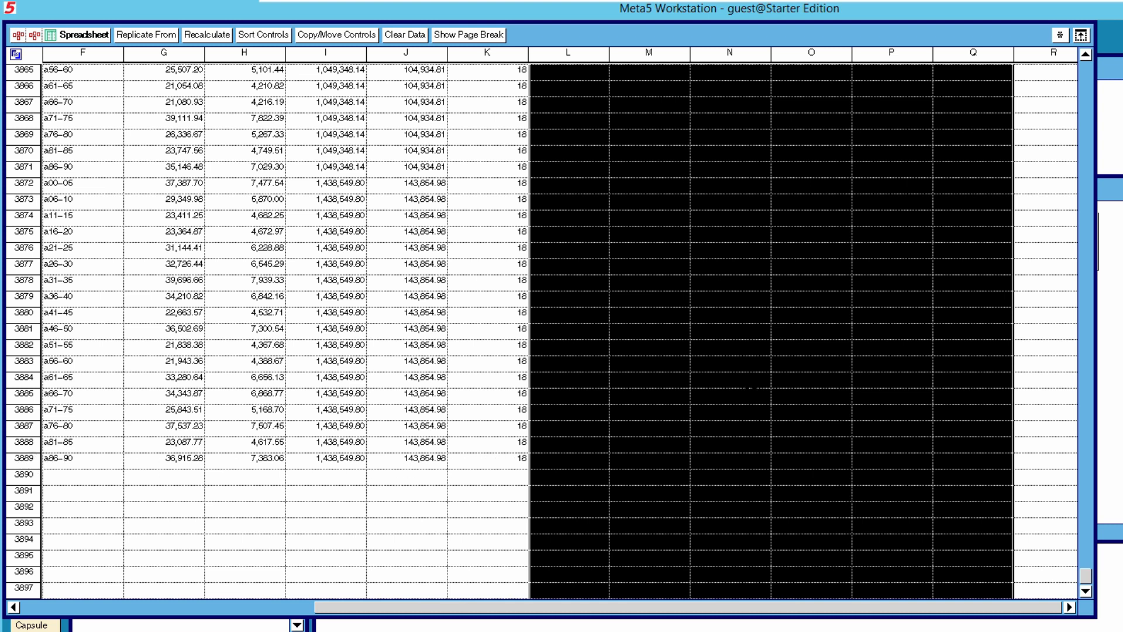
pyautogui.moveTo(1086, 576); pyautogui.dragTo(1086, 391)
pyautogui.moveTo(1089, 218); pyautogui.dragTo(1086, 60)
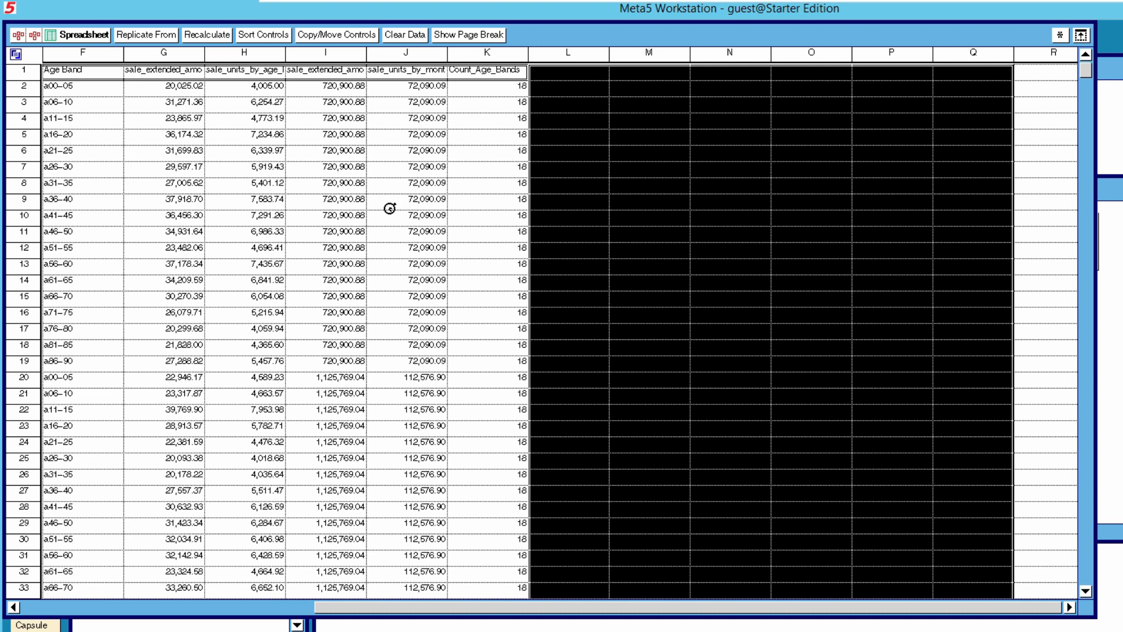
# Enter the heading "Average Units By Age Band" in cell L1, the first cell of the calculation columns
pyautogui.click(95, 34)
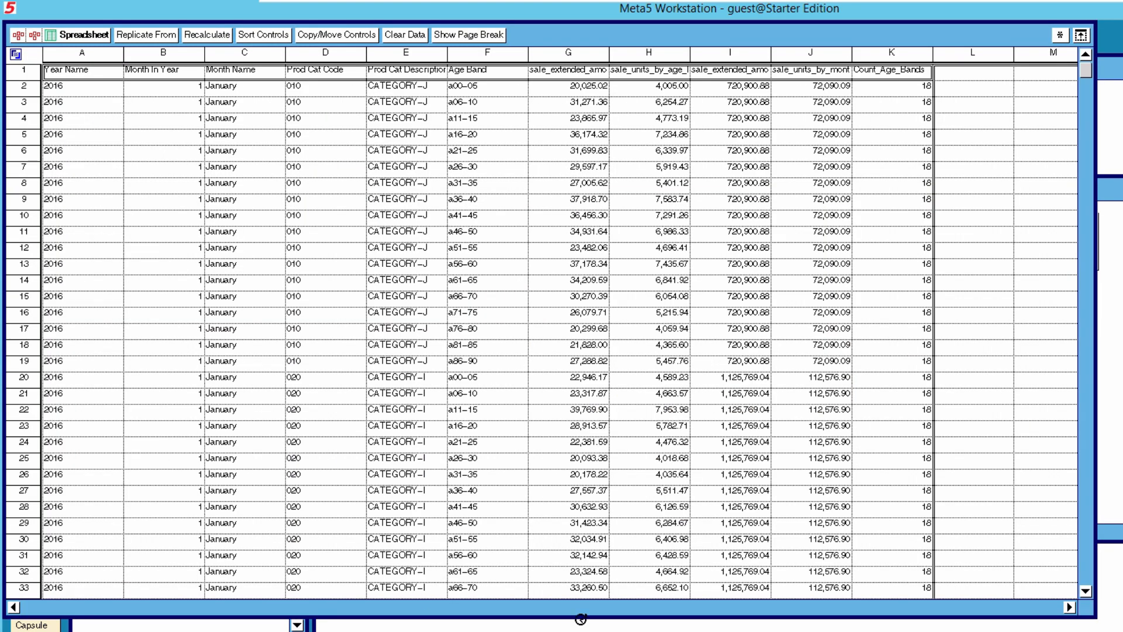
pyautogui.click(1059, 607)
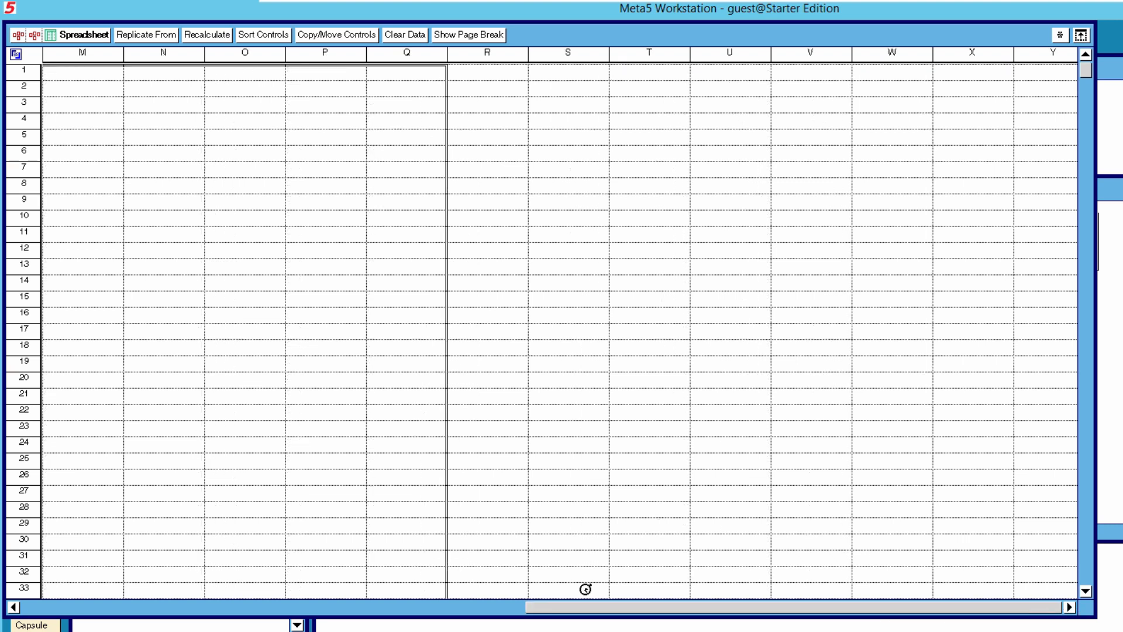
pyautogui.moveTo(572, 608); pyautogui.dragTo(417, 609)
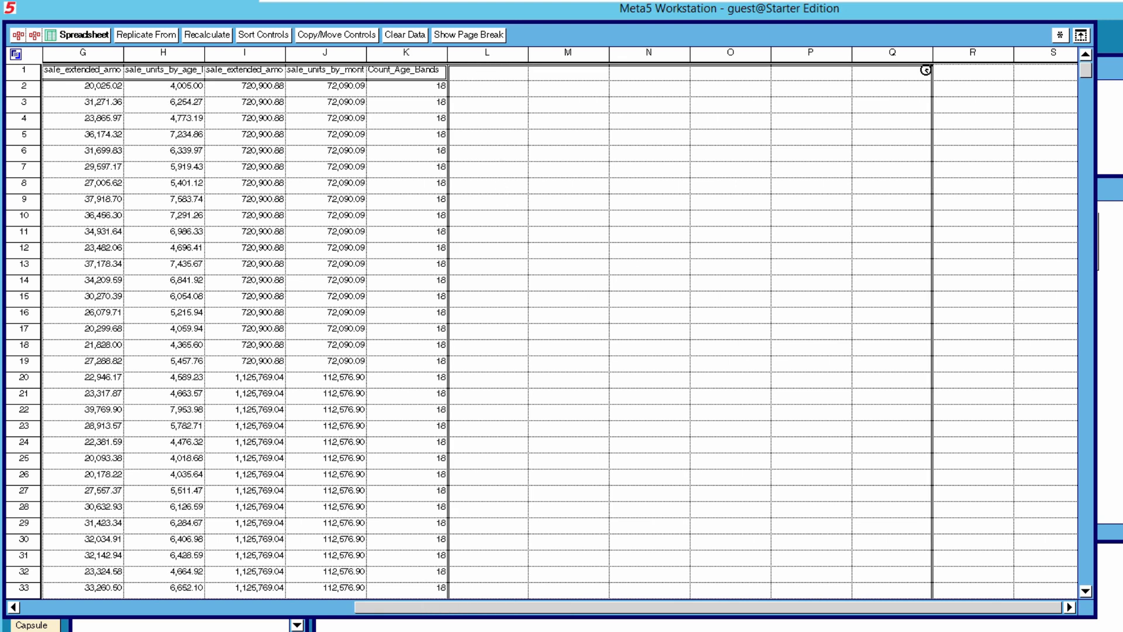
pyautogui.click(475, 73)
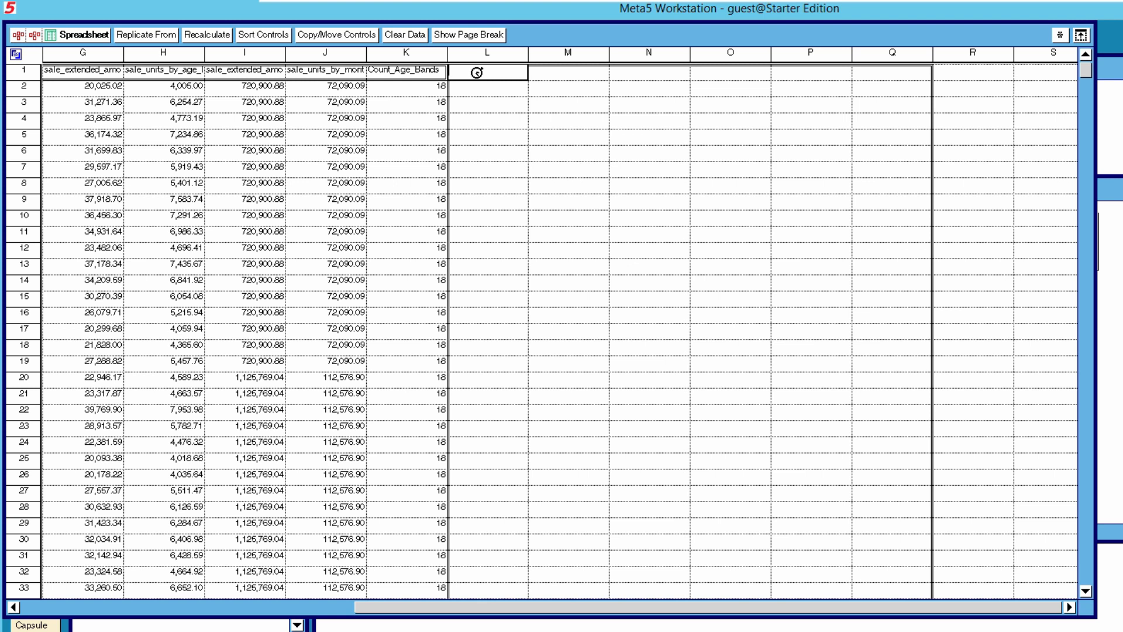
pyautogui.write('Avera')
pyautogui.write('ge_Units')
pyautogui.write(' By Age Ba')
pyautogui.write('nd')
# Set the width of columns L through Q to 2 inches
pyautogui.click(487, 53)
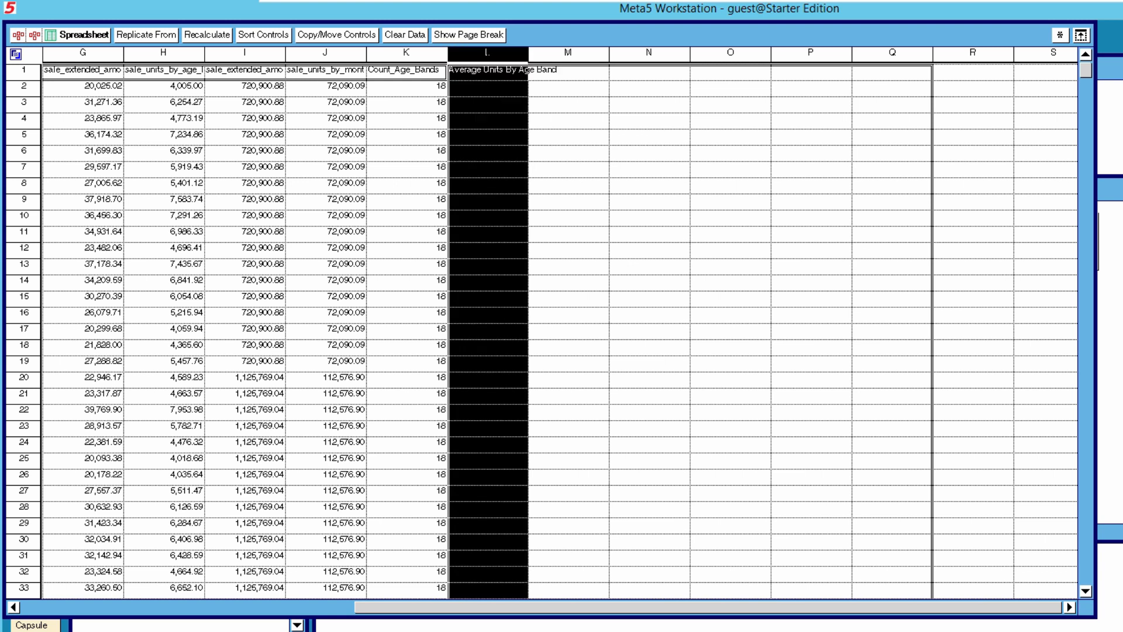
pyautogui.click(885, 51)
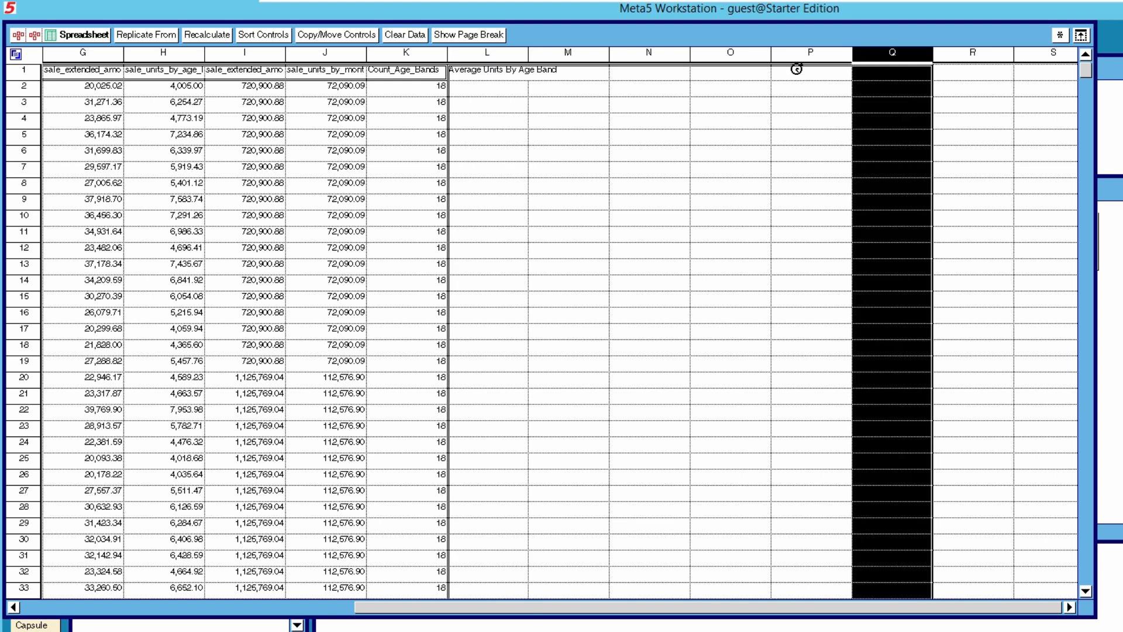
pyautogui.keyDown('shift'); pyautogui.click(495, 54); pyautogui.keyUp('shift')
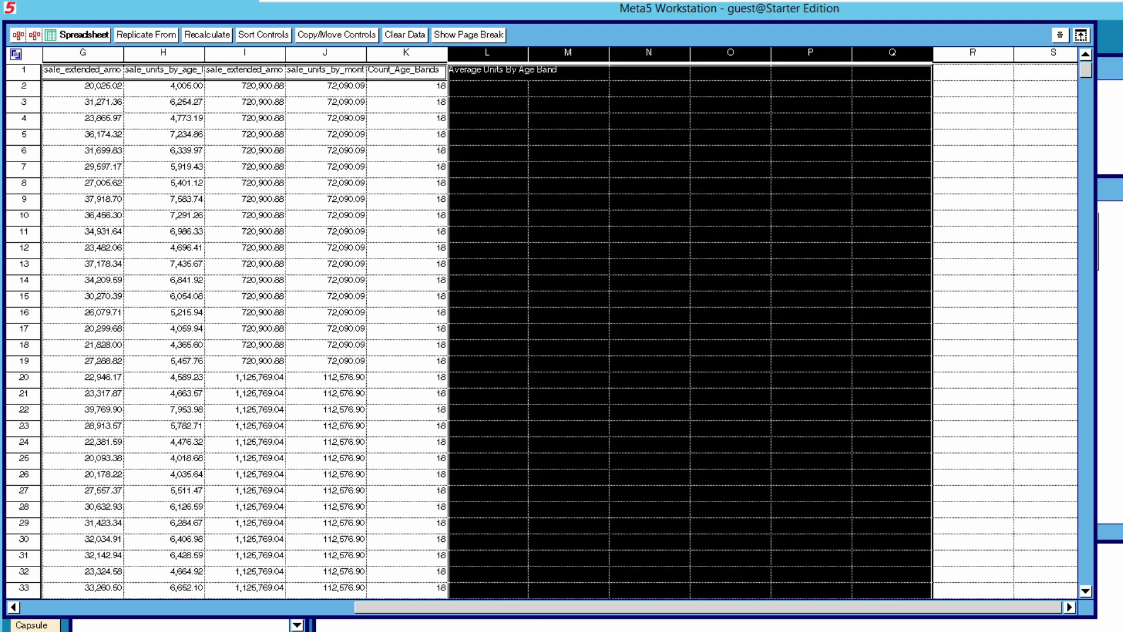
pyautogui.rightClick(477, 57)
pyautogui.click(475, 82)
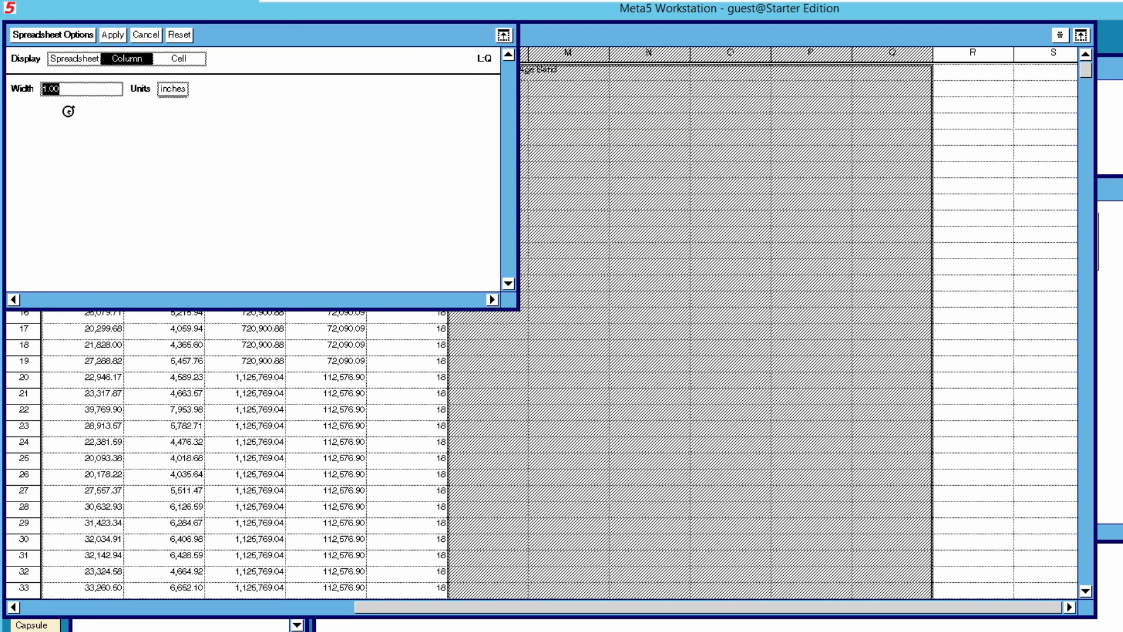
pyautogui.write('2')
pyautogui.click(112, 35)
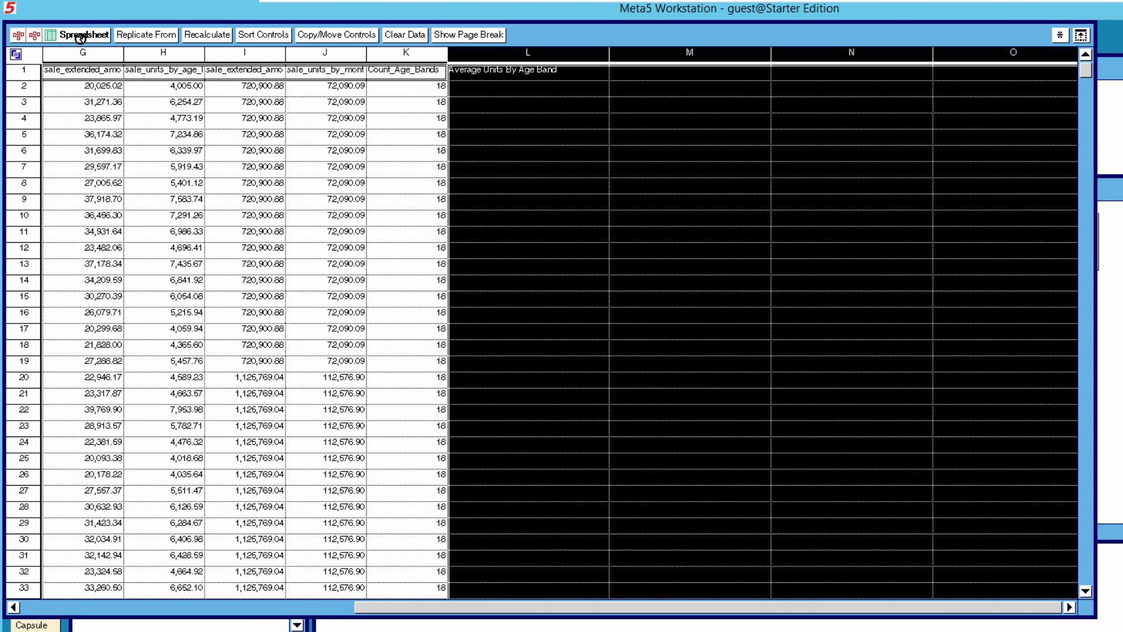
pyautogui.click(80, 35)
# Enter the heading "Average Extended Amount By Age Band" in cell M1
pyautogui.click(550, 76)
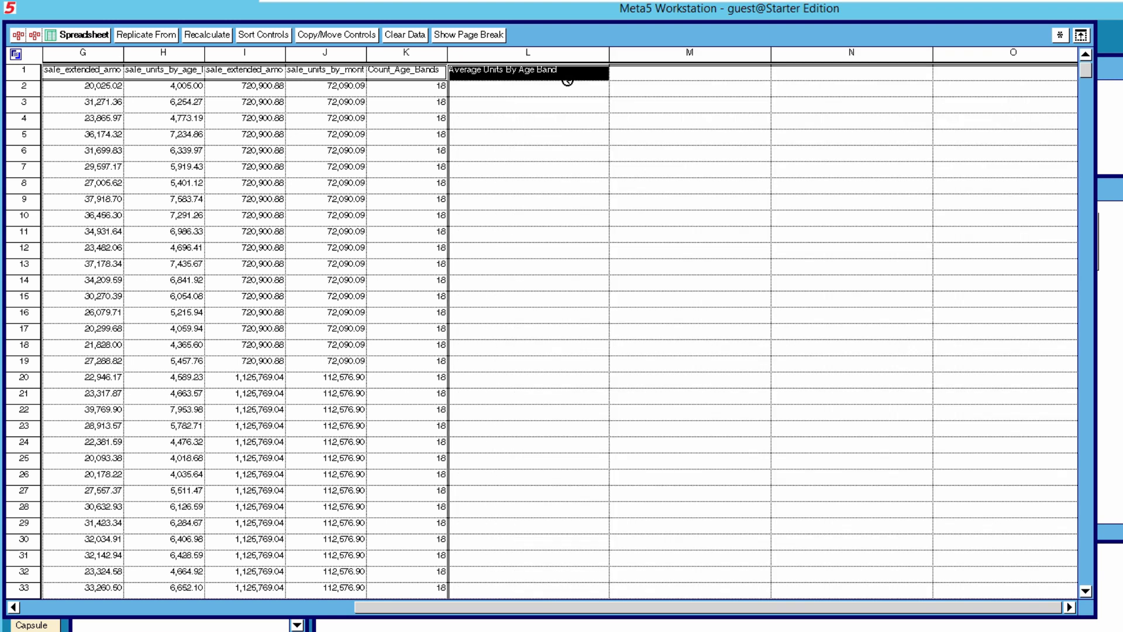
pyautogui.click(621, 73)
pyautogui.click(618, 74)
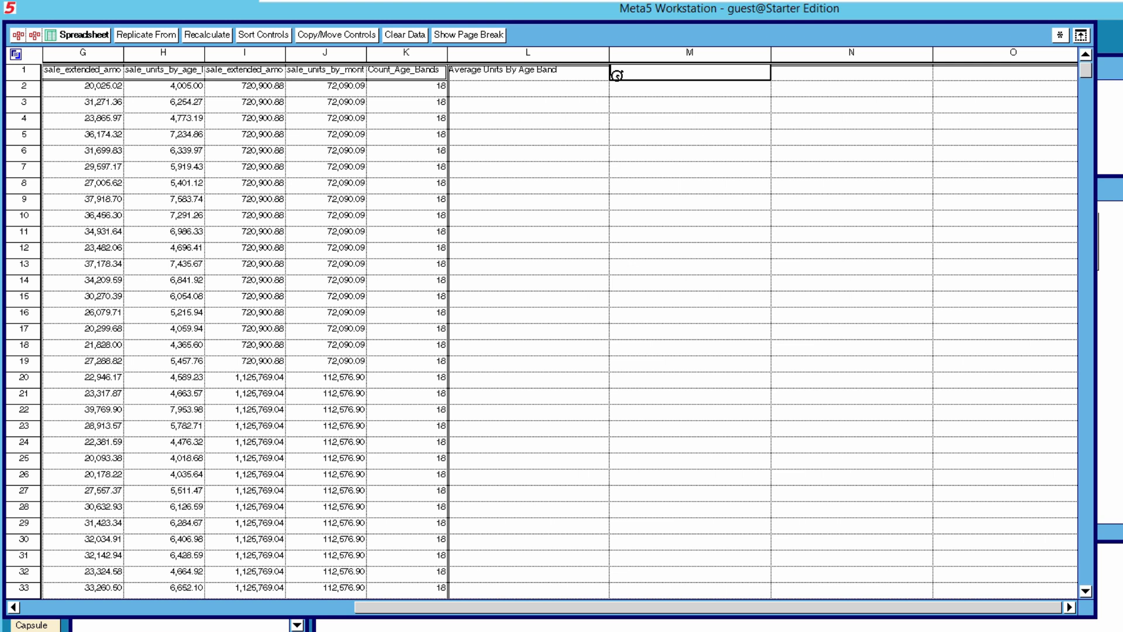
pyautogui.write('Averag')
pyautogui.write('e Extended')
pyautogui.write(' Amount')
pyautogui.write(' By g')
pyautogui.write('Age')
pyautogui.write(' Band')
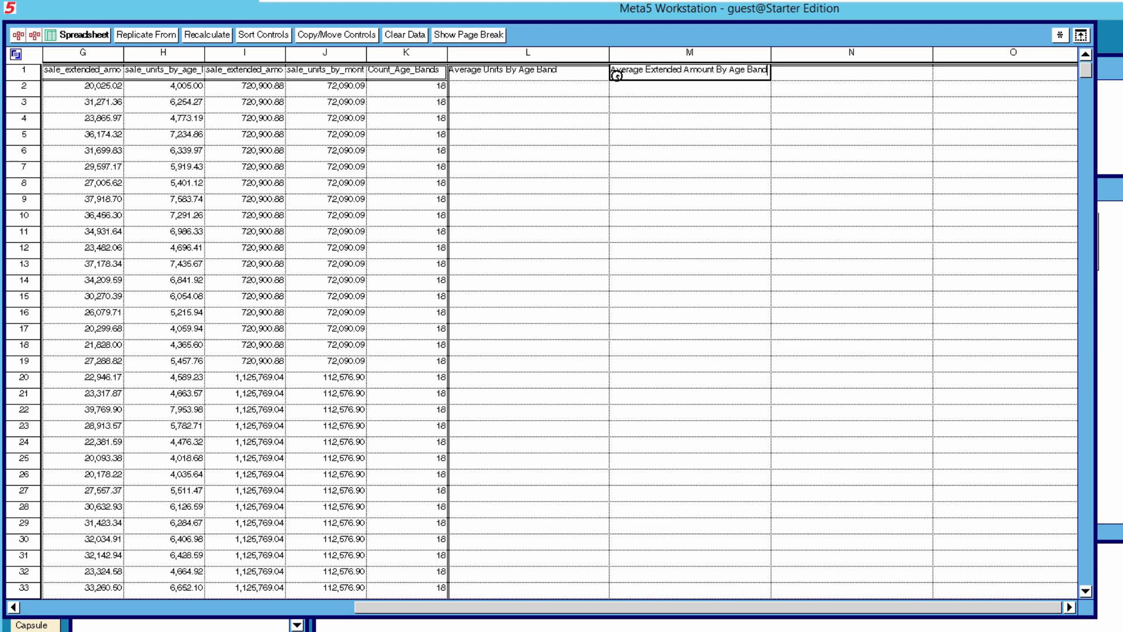
pyautogui.press('Tab')
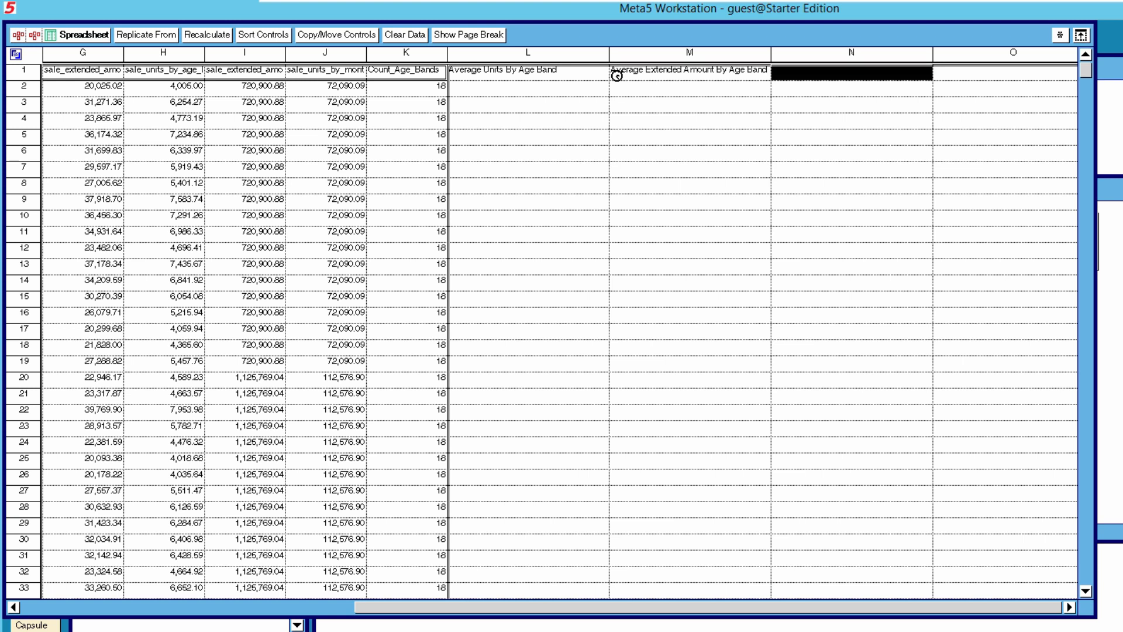
# Enter the headings "Variance Units" in cell N1 and "%Variance Units" in cell O1
pyautogui.write('Variance')
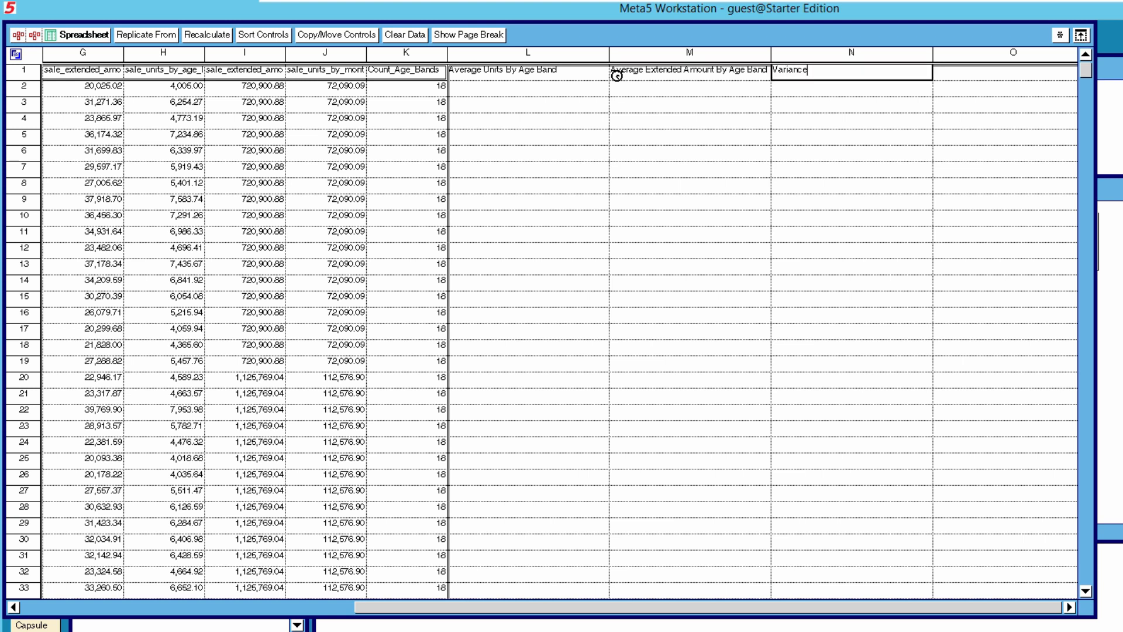
pyautogui.write(' Units')
pyautogui.press('Tab')
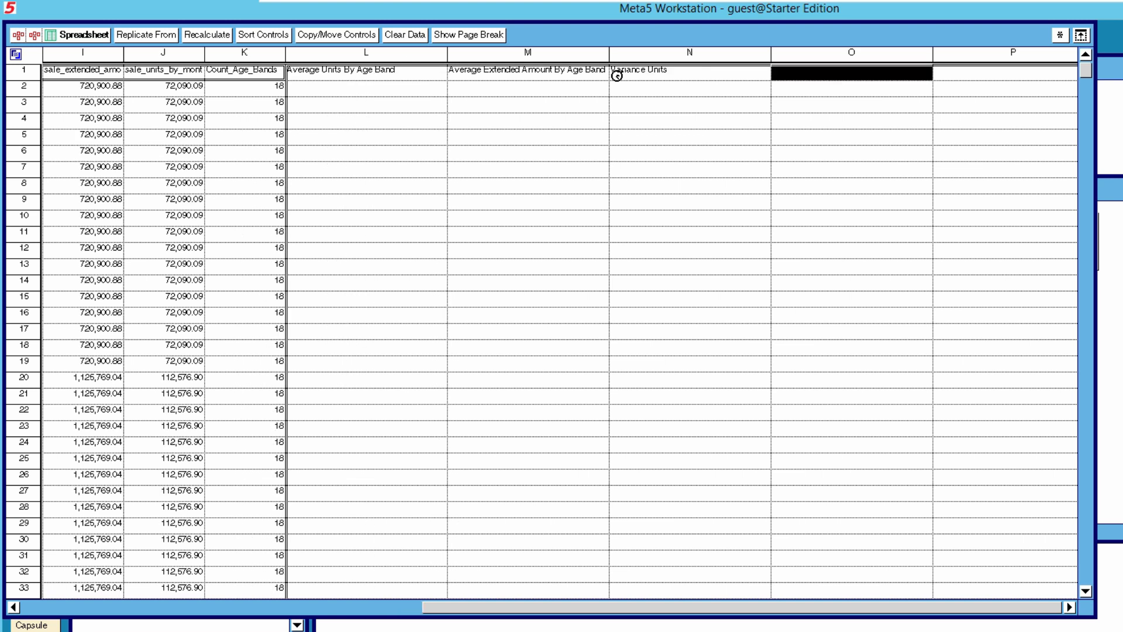
pyautogui.write('%V')
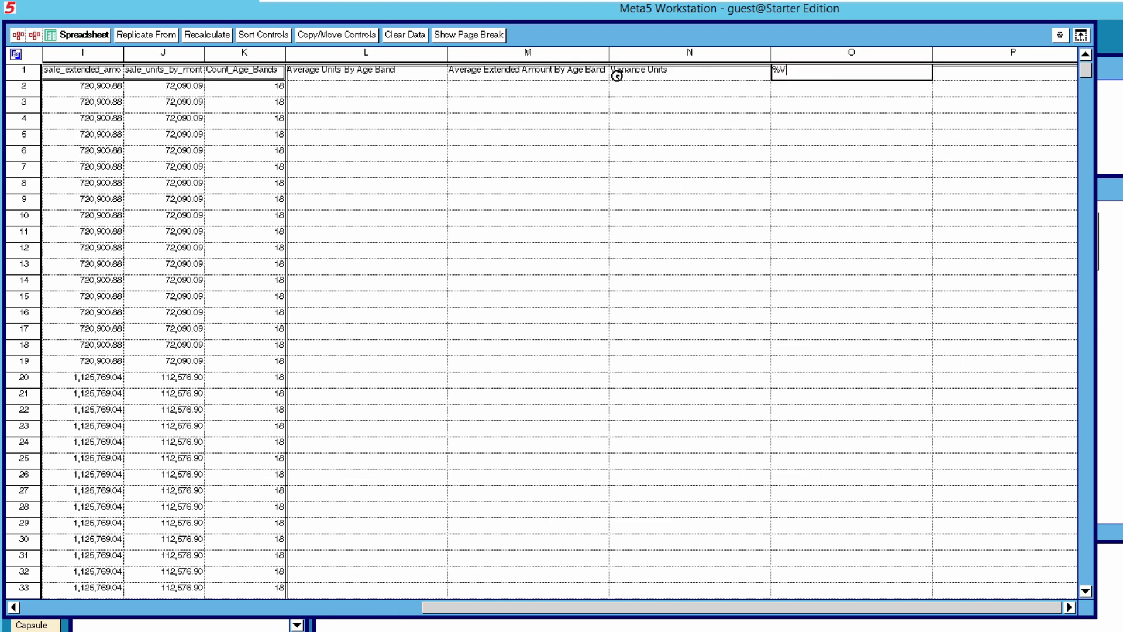
pyautogui.write('ariance Units')
pyautogui.press('Tab')
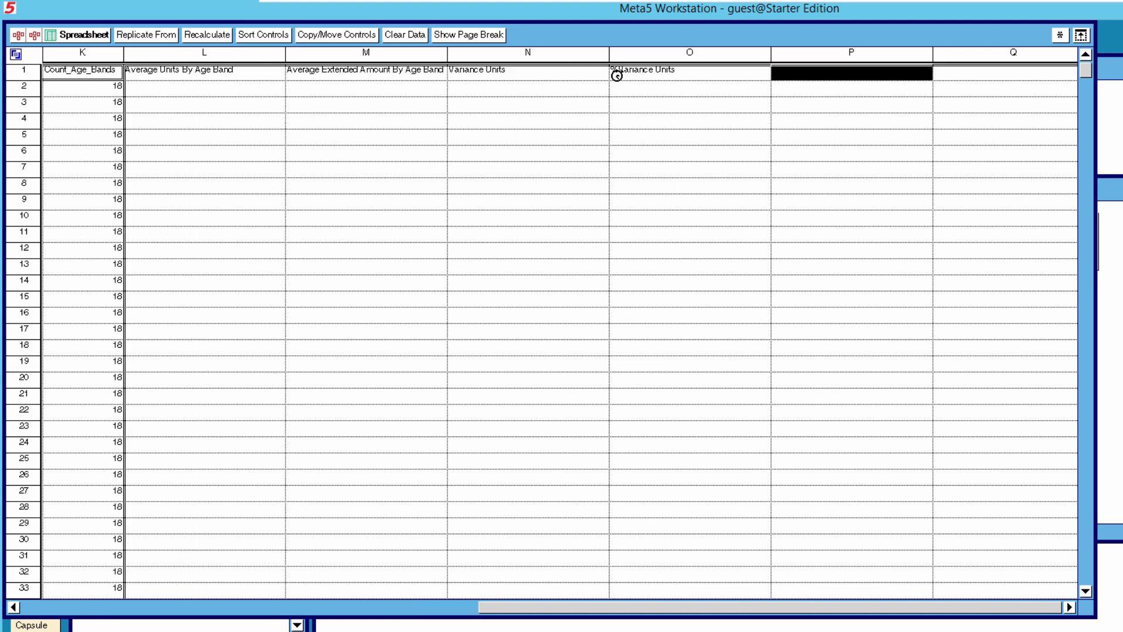
# Enter the headings "Variance Revene" in cell P1 and "%Variance Revenue" in cell Q1
pyautogui.write('Variance')
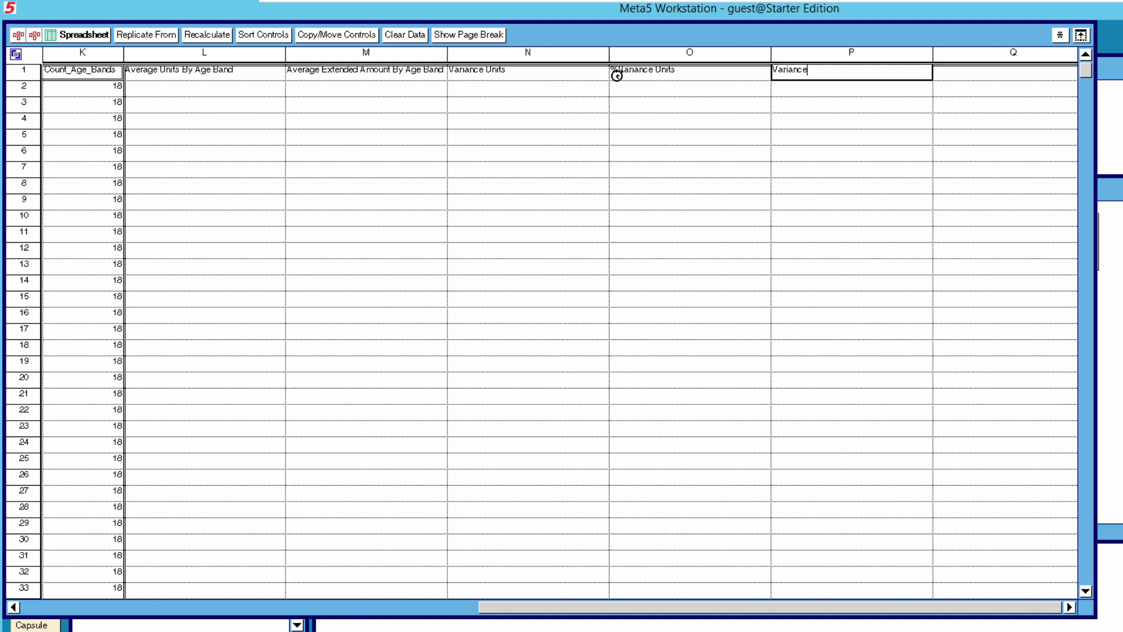
pyautogui.write(' Revene')
pyautogui.press('Tab')
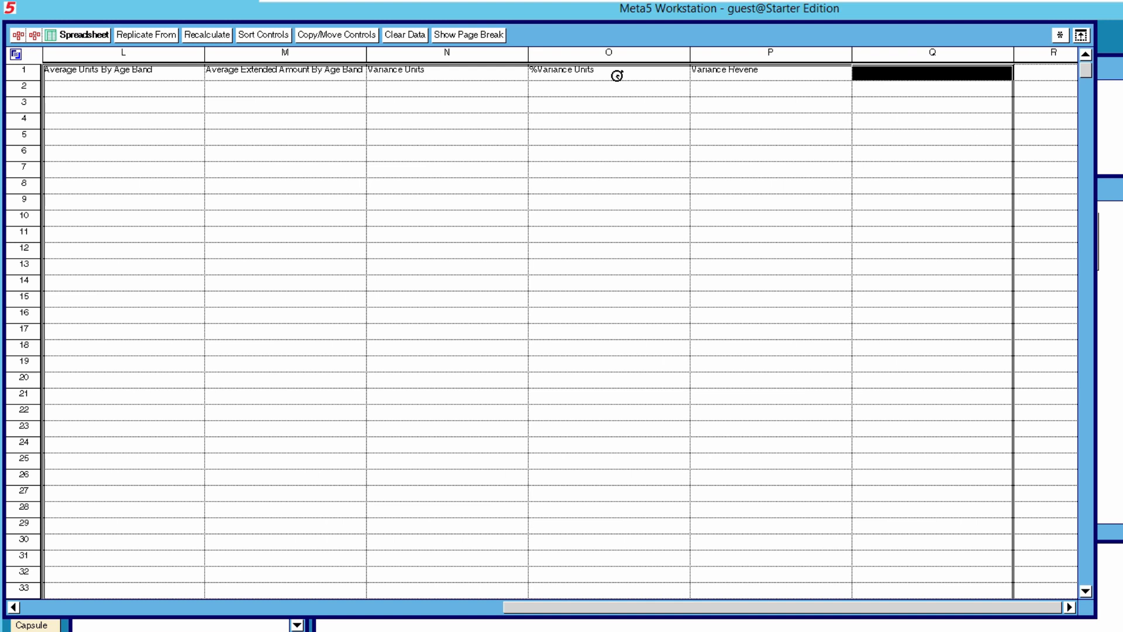
pyautogui.write('%')
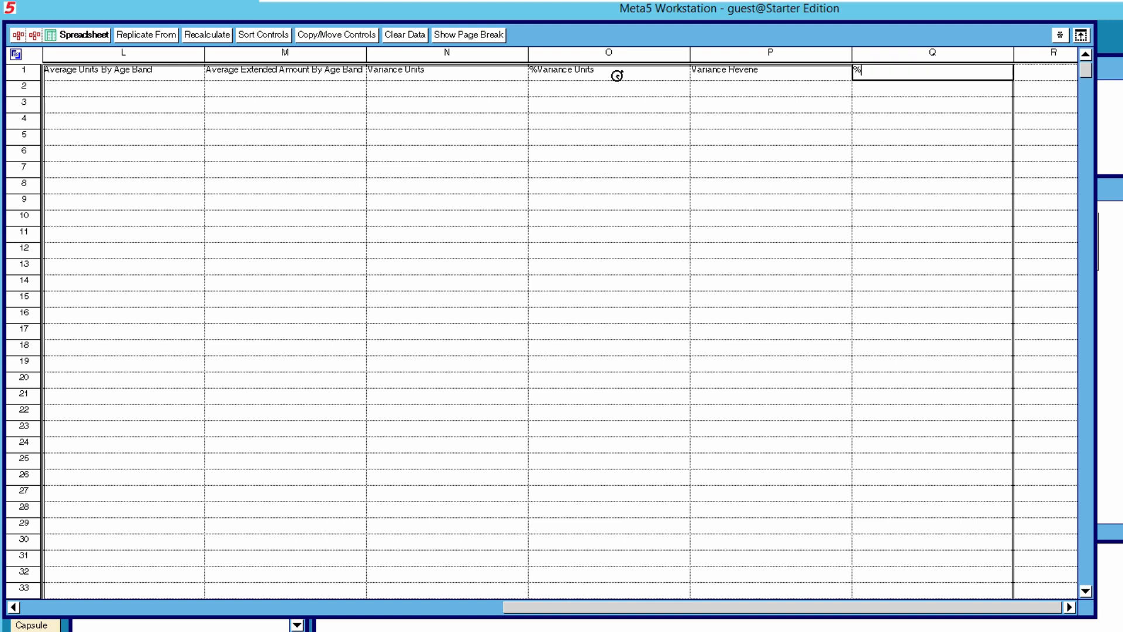
pyautogui.write('Variance Revenue')
# Enter the formula J2/K2 in cell L2 under Average Units By Age Band
pyautogui.click(38, 609)
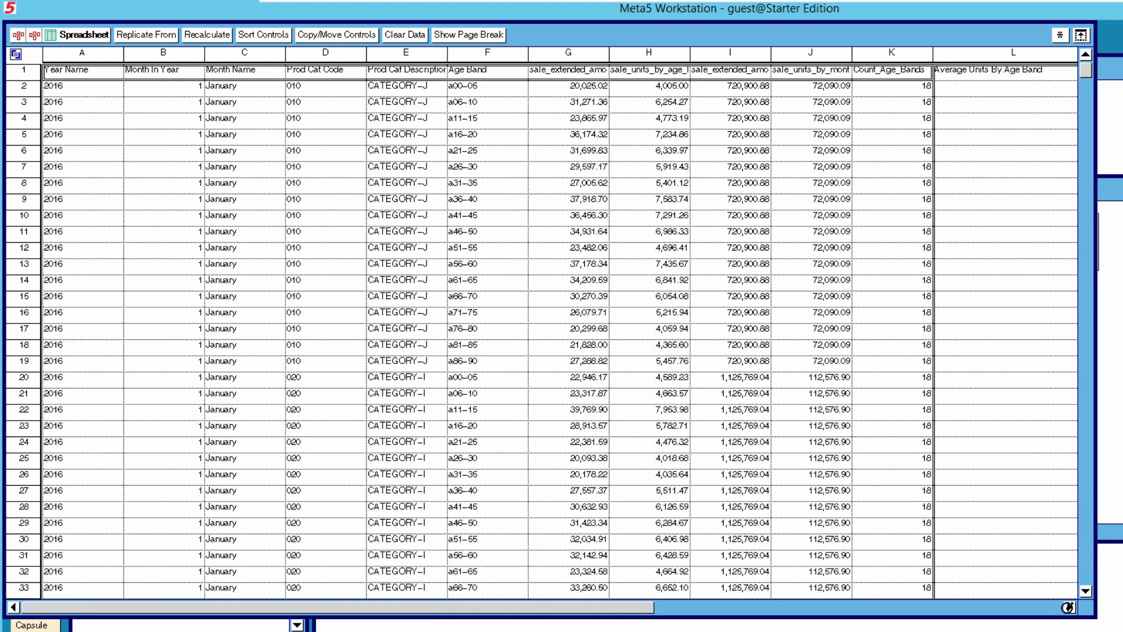
pyautogui.click(1068, 607)
pyautogui.click(1068, 607)
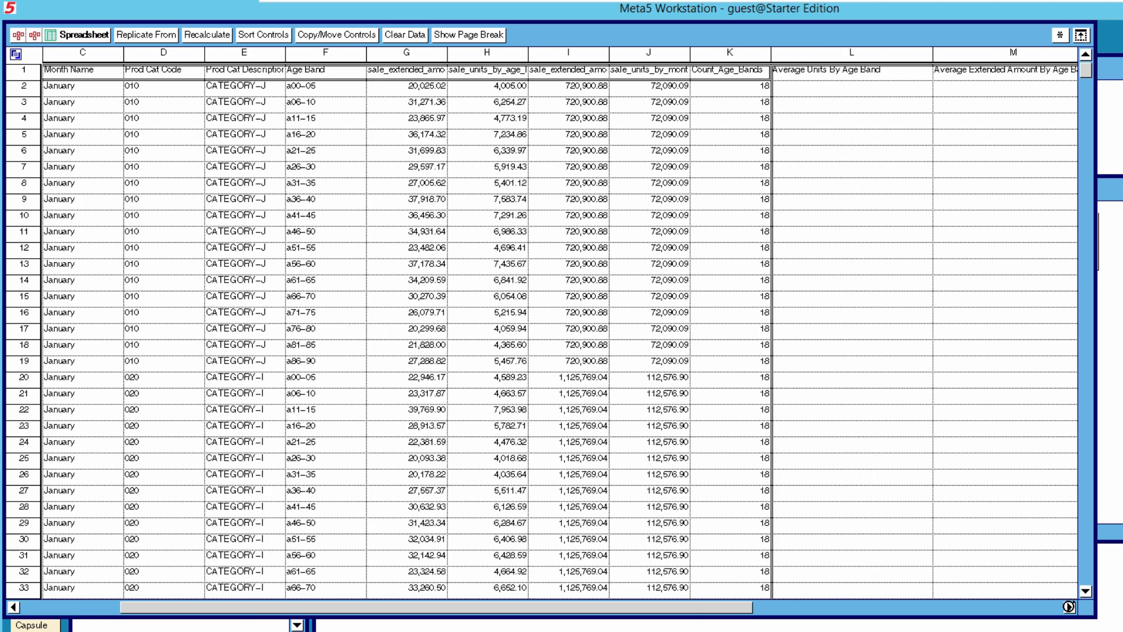
pyautogui.click(1068, 607)
pyautogui.click(1068, 607)
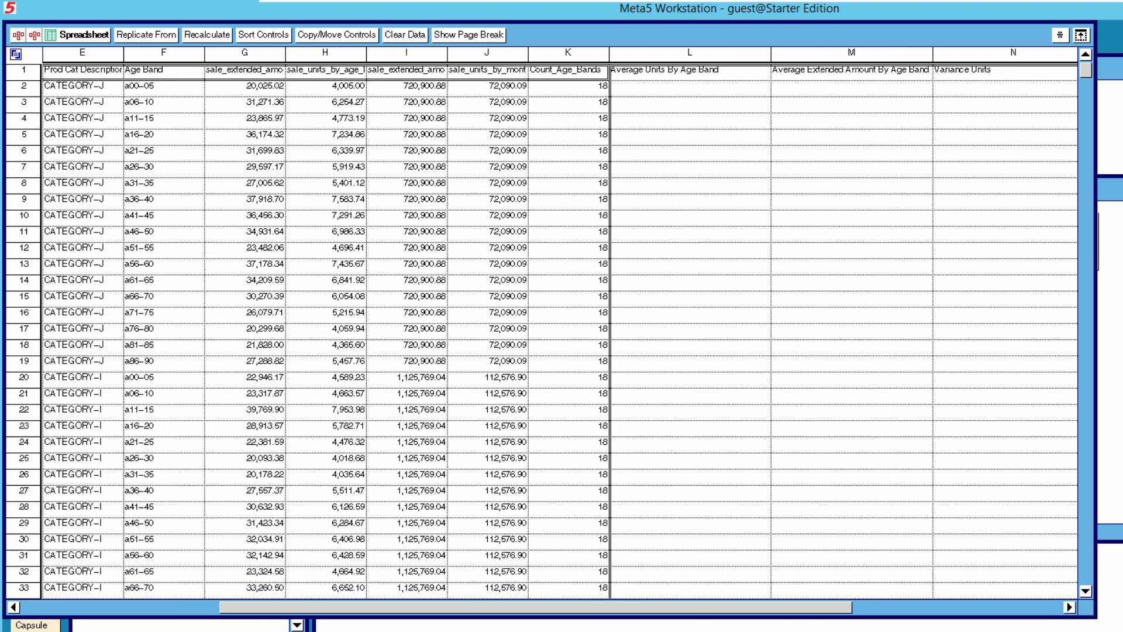
pyautogui.click(678, 93)
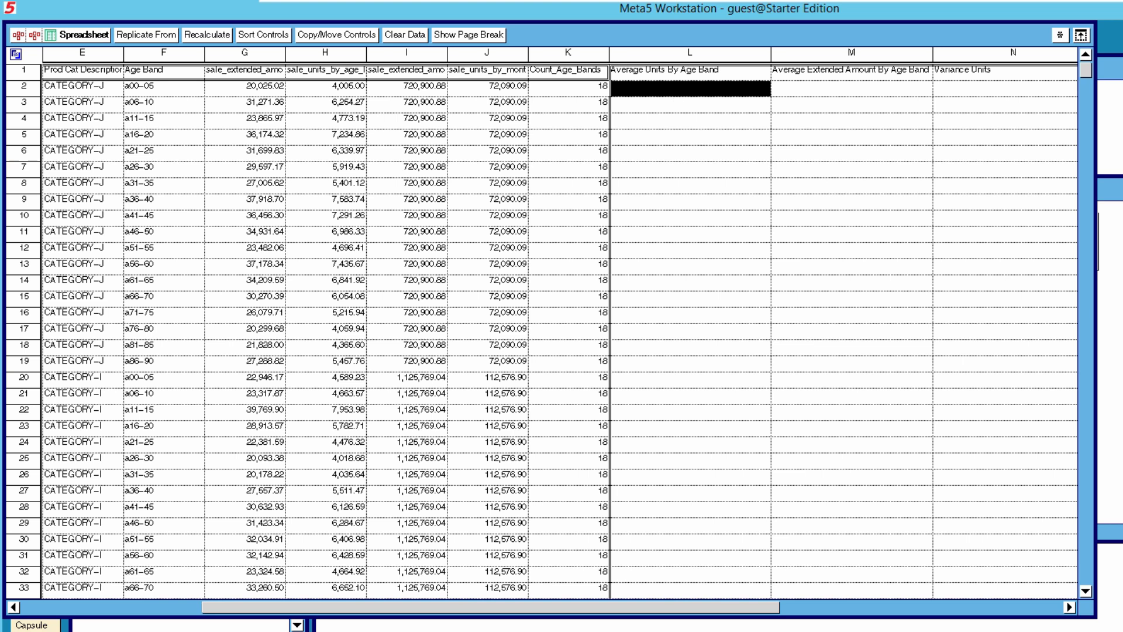
pyautogui.rightClick(678, 91)
pyautogui.click(677, 114)
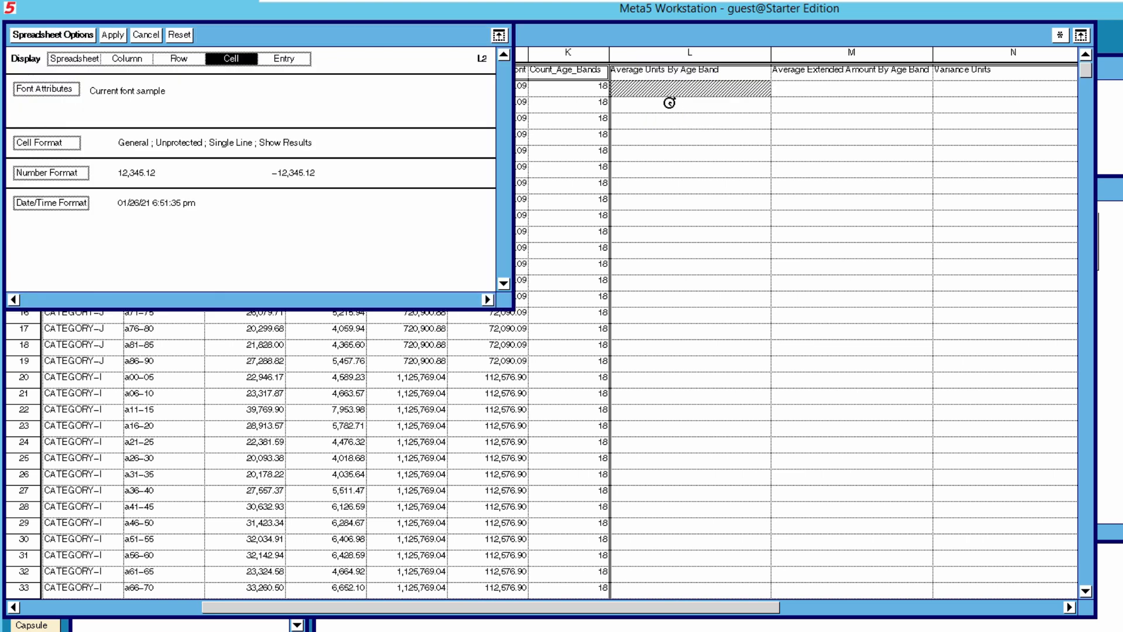
pyautogui.click(287, 59)
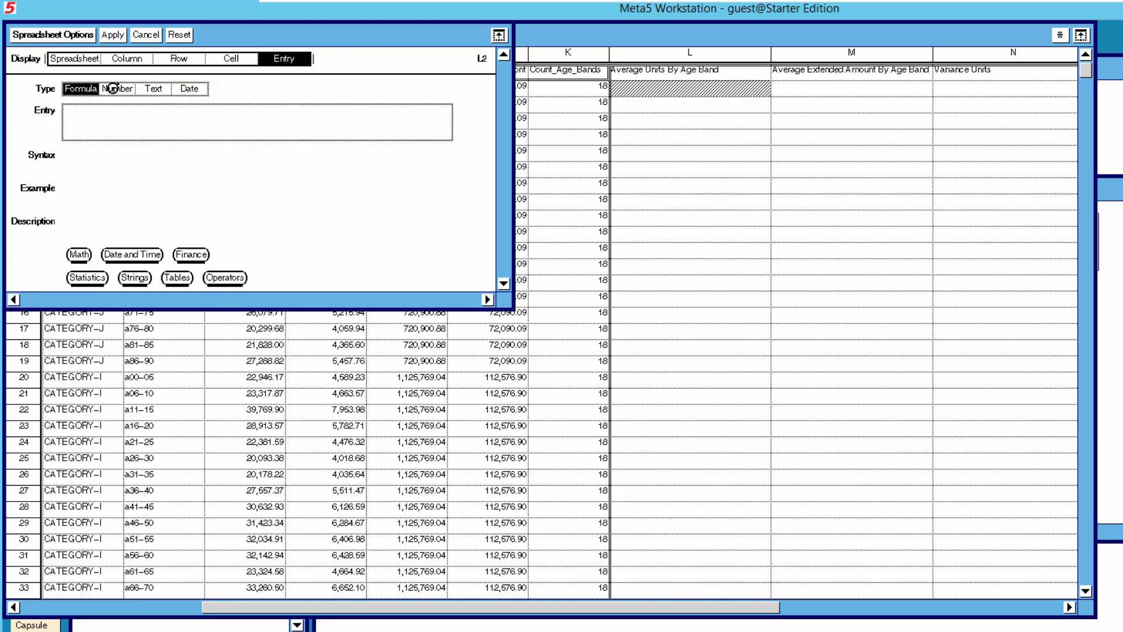
pyautogui.write('J2/K2')
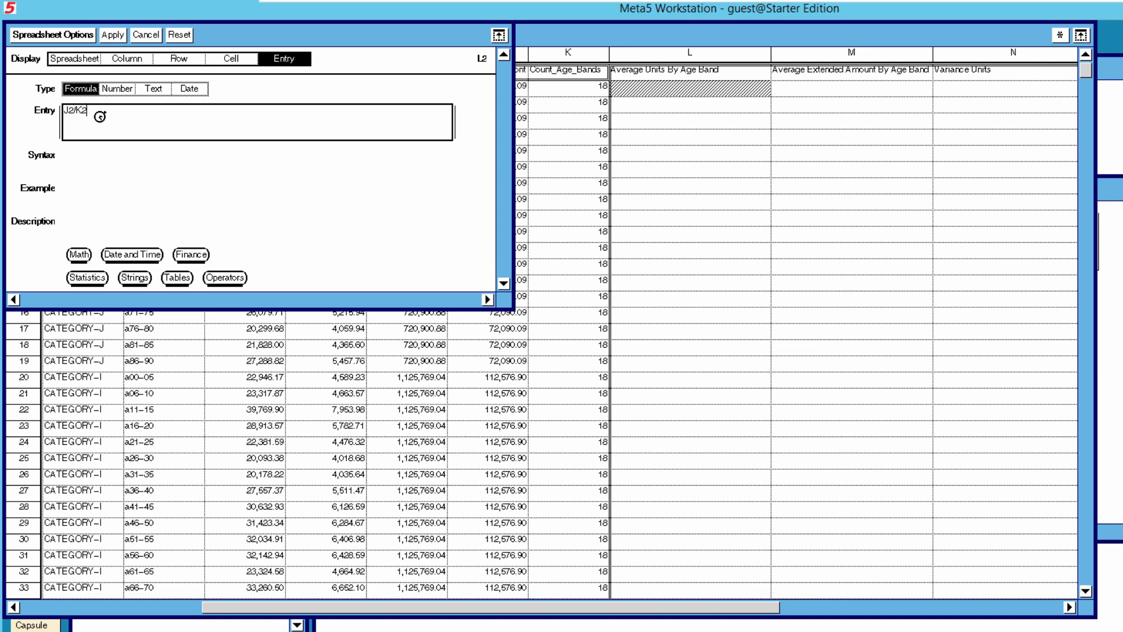
pyautogui.click(114, 36)
pyautogui.click(58, 33)
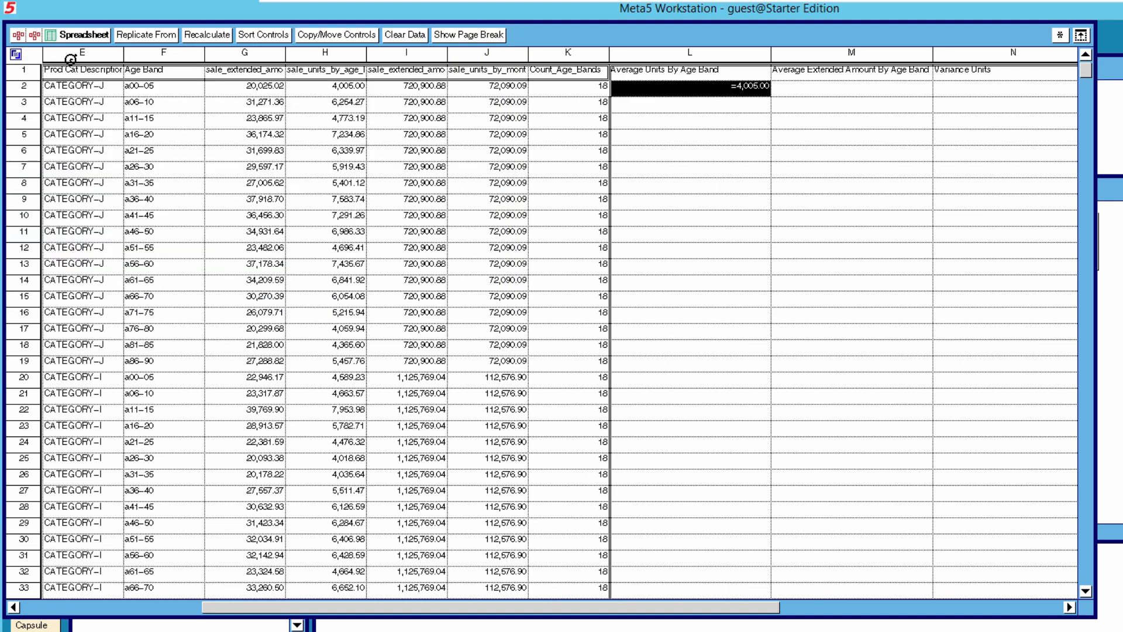
# Inspect the formula stored in cell L2 and close its options without changing anything
pyautogui.rightClick(696, 86)
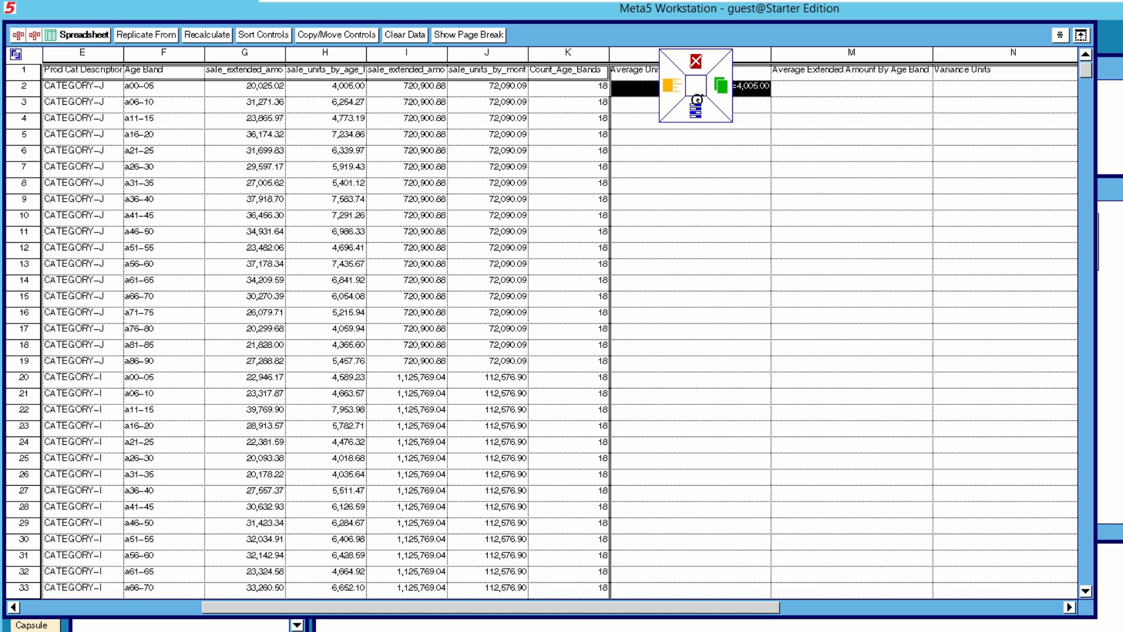
pyautogui.click(697, 106)
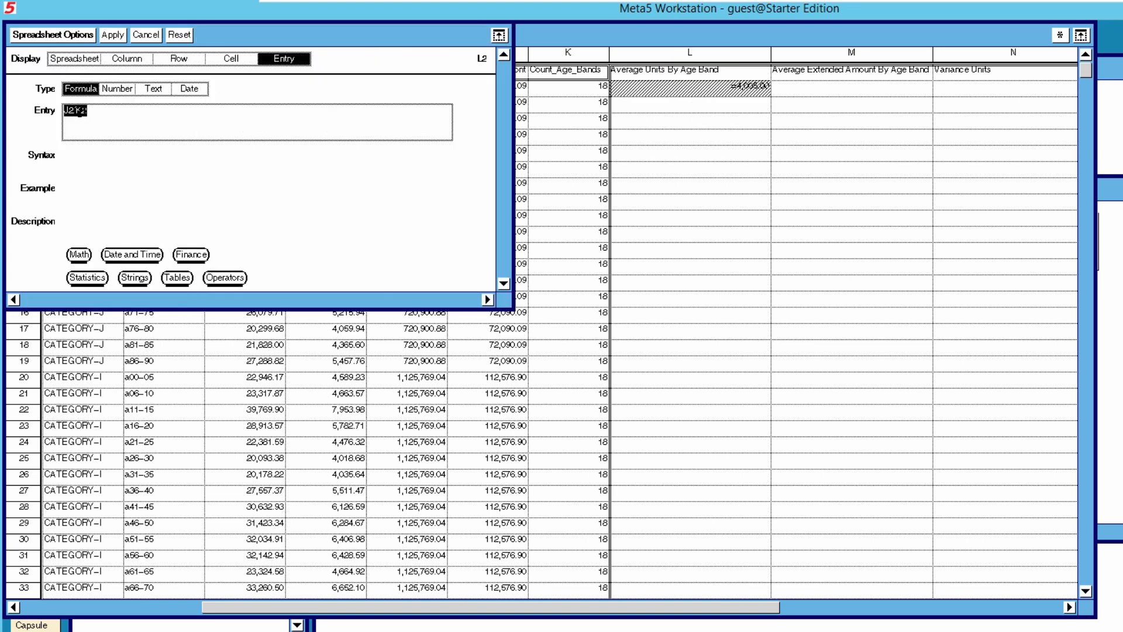
pyautogui.click(149, 36)
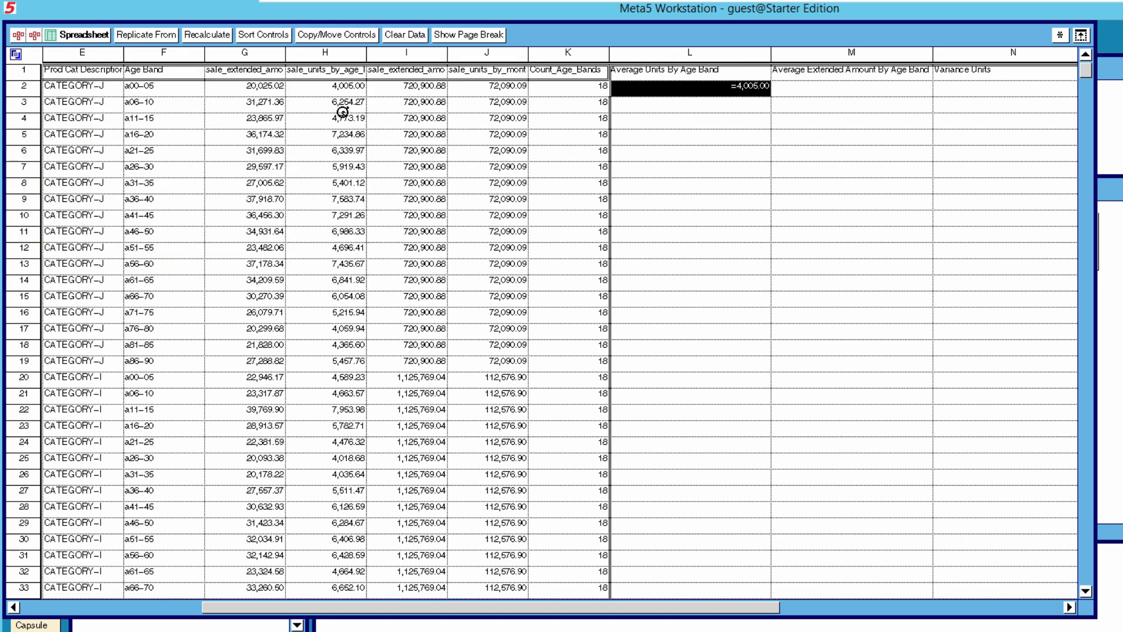
# Enter the formula I2/K2 in cell M2 under Average Extended Amount By Age Band
pyautogui.click(842, 90)
pyautogui.rightClick(844, 93)
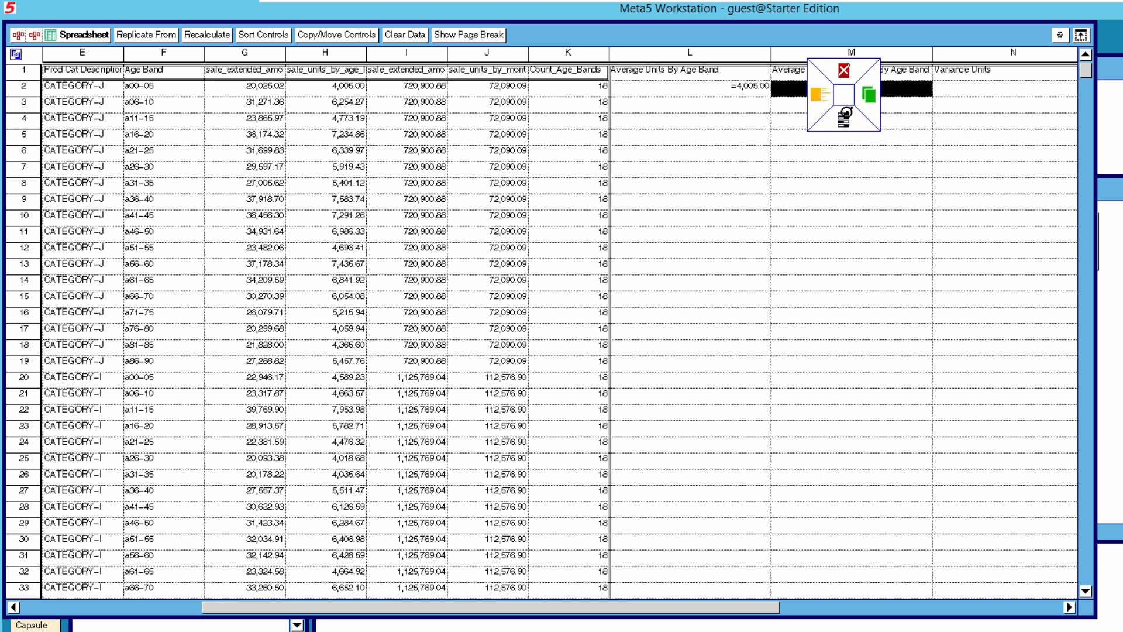
pyautogui.click(845, 115)
pyautogui.click(89, 114)
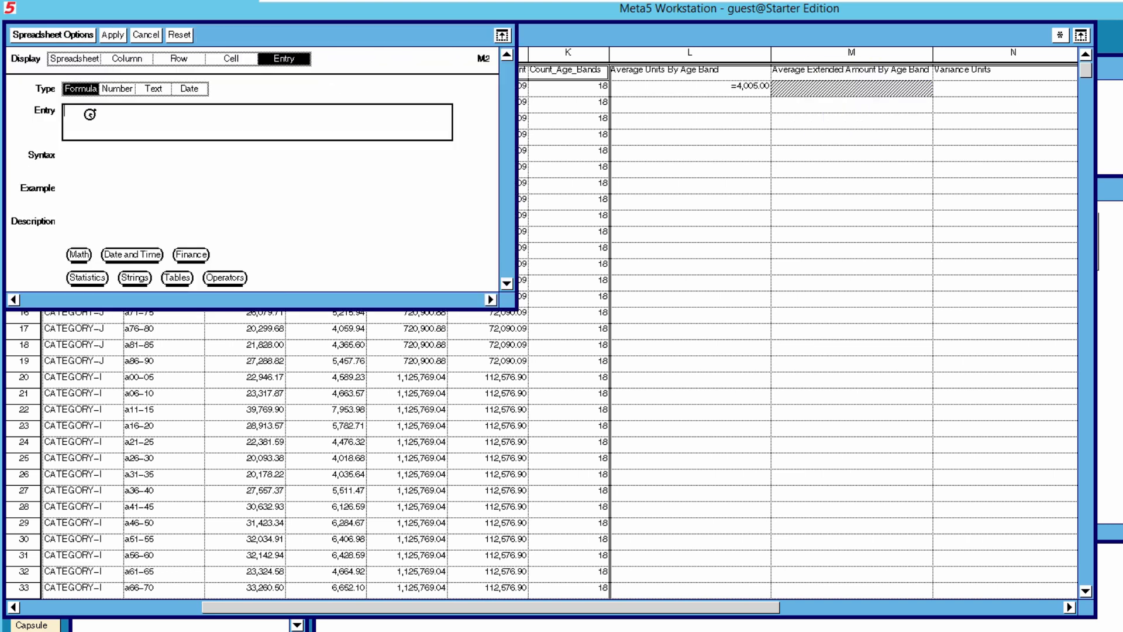
pyautogui.write('l2/K')
pyautogui.click(117, 35)
pyautogui.click(47, 35)
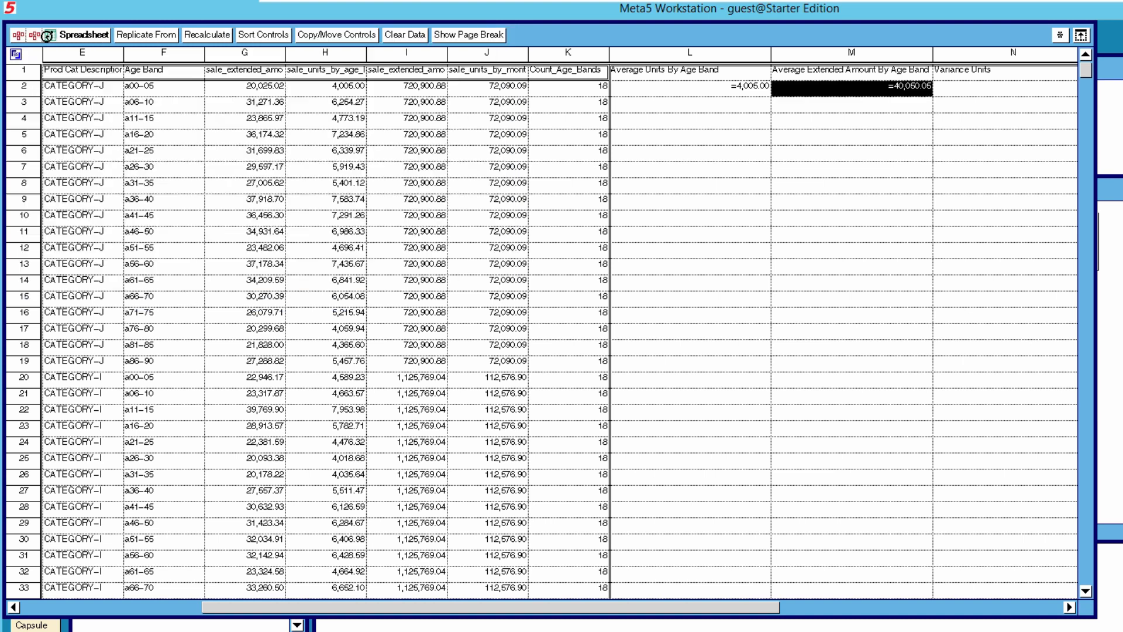
# Enter a formula in cell N2 under Variance Units that subtracts the average units in L2 from H2
pyautogui.click(1071, 607)
pyautogui.click(1070, 607)
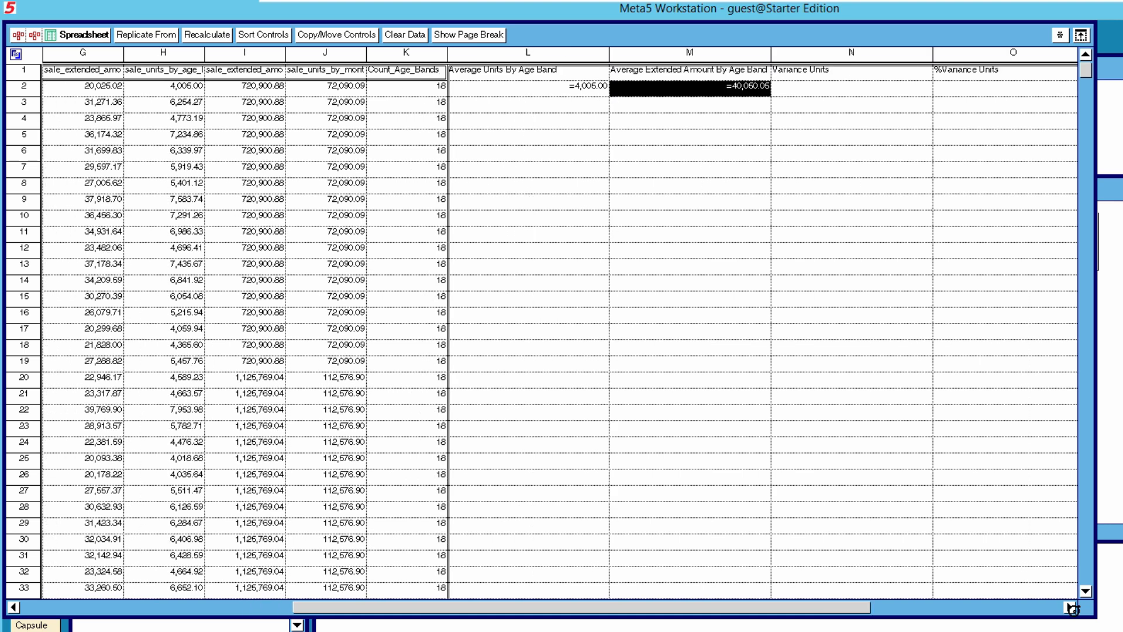
pyautogui.click(1071, 607)
pyautogui.click(755, 94)
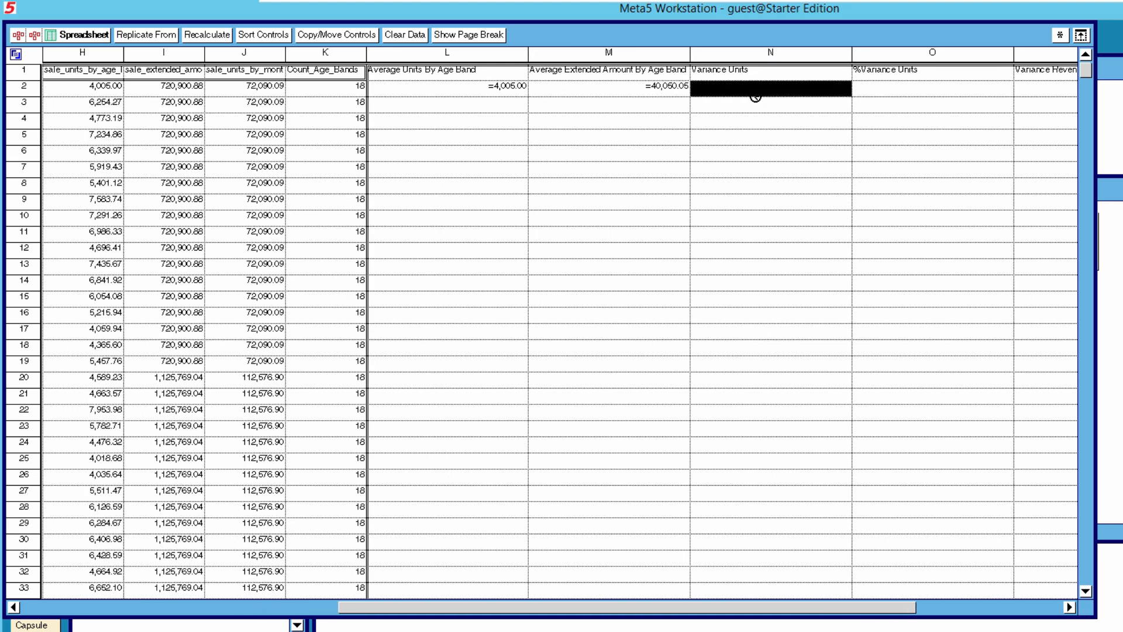
pyautogui.click(756, 98)
pyautogui.click(754, 120)
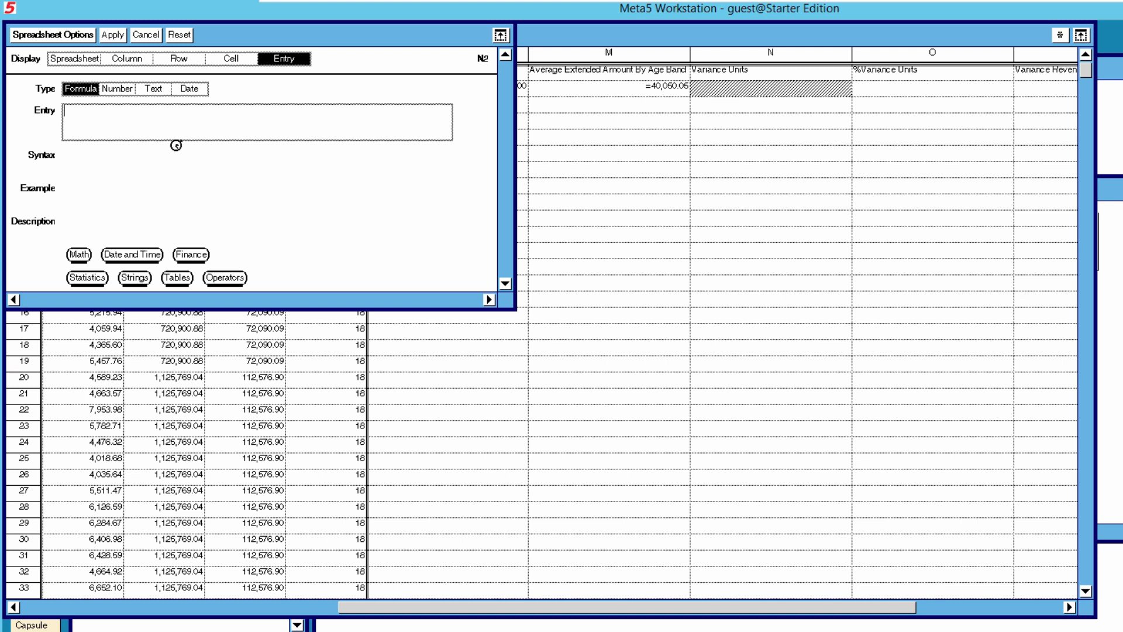
pyautogui.click(94, 114)
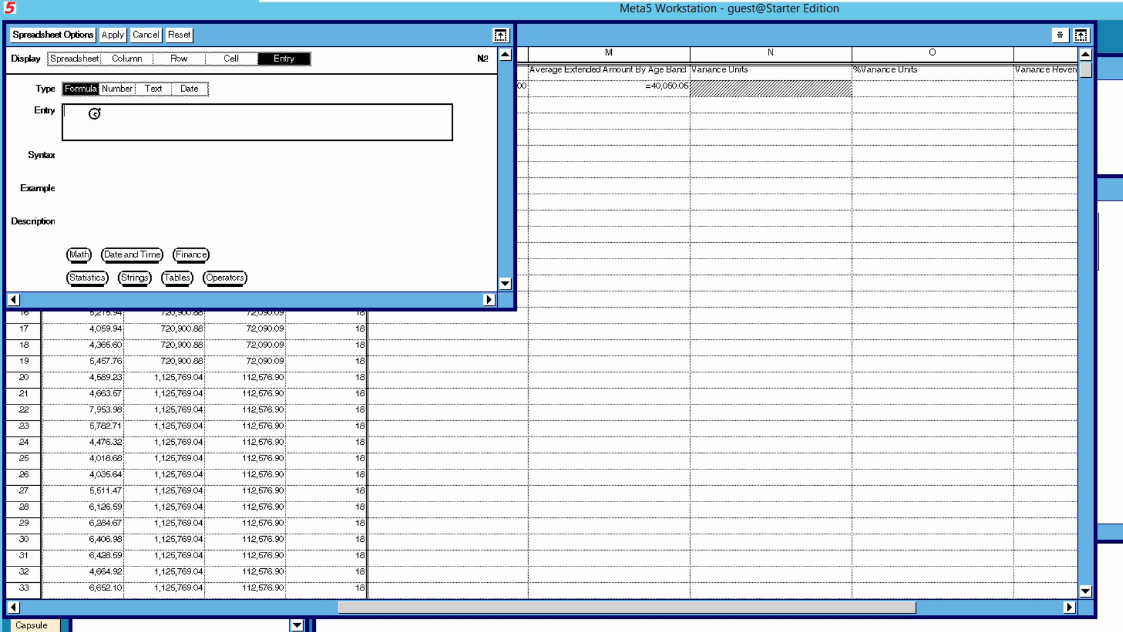
pyautogui.write('H2=')
pyautogui.press('BackSpace')
pyautogui.press('BackSpace')
pyautogui.press('BackSpace')
pyautogui.write('-')
pyautogui.click(110, 37)
pyautogui.click(86, 34)
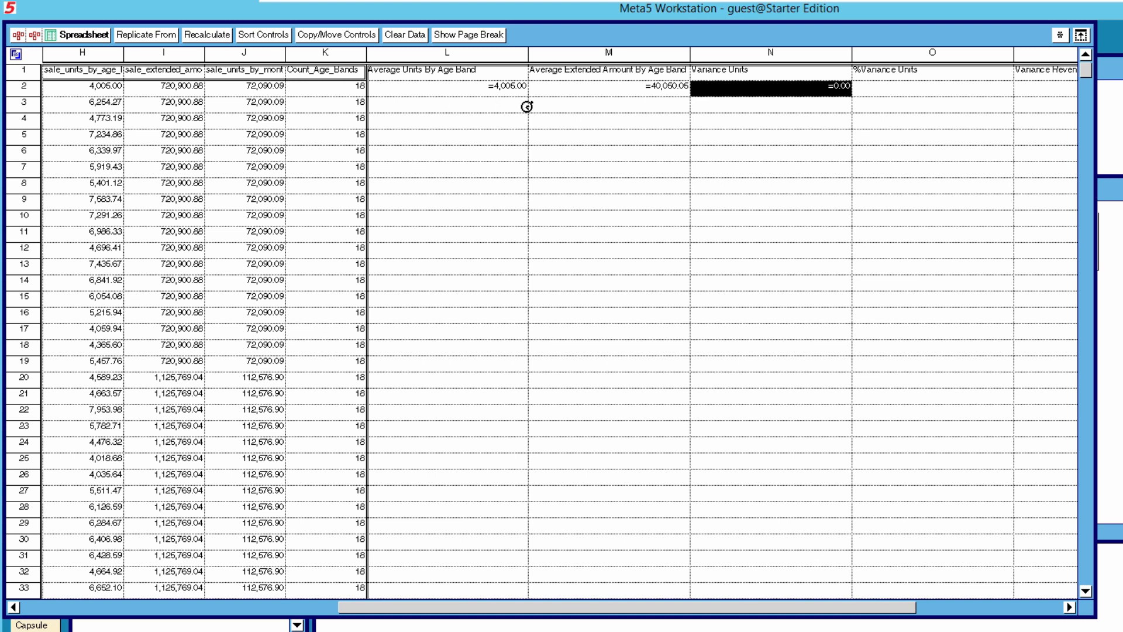
# Write the formula N2/L2 for cell O2 under %Variance Units
pyautogui.click(930, 93)
pyautogui.rightClick(931, 94)
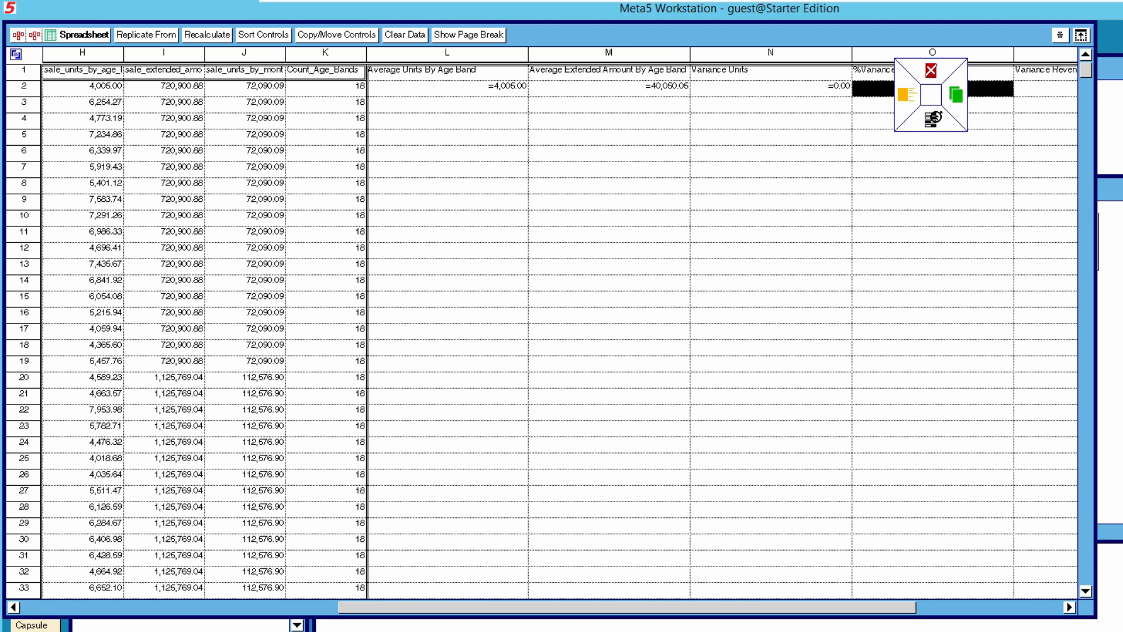
pyautogui.click(930, 119)
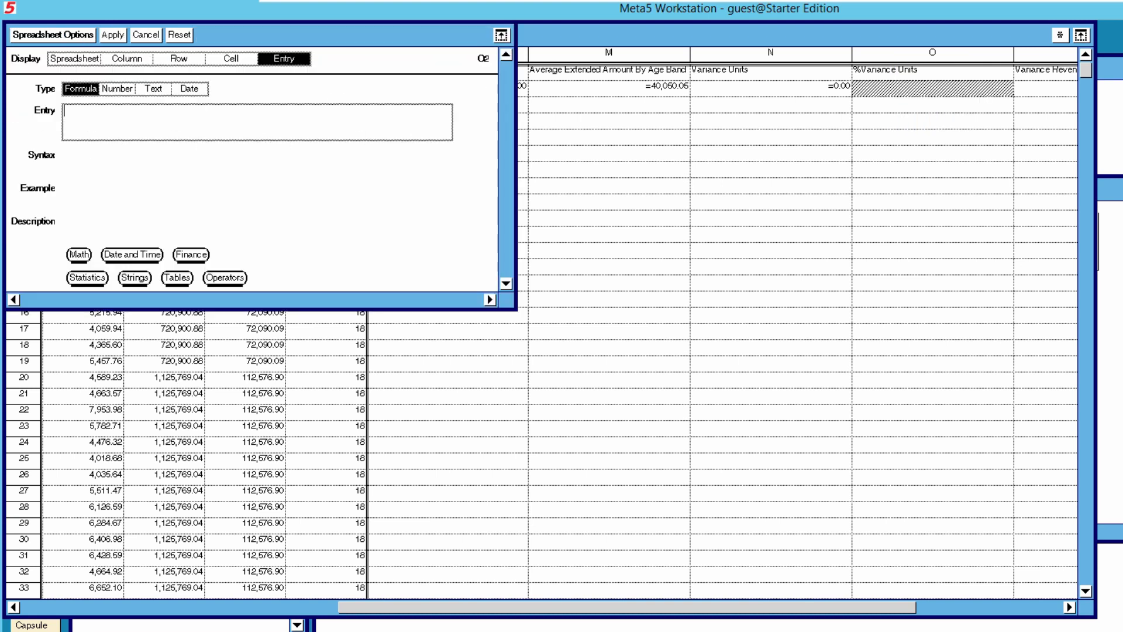
pyautogui.click(103, 116)
pyautogui.write('N2/L2')
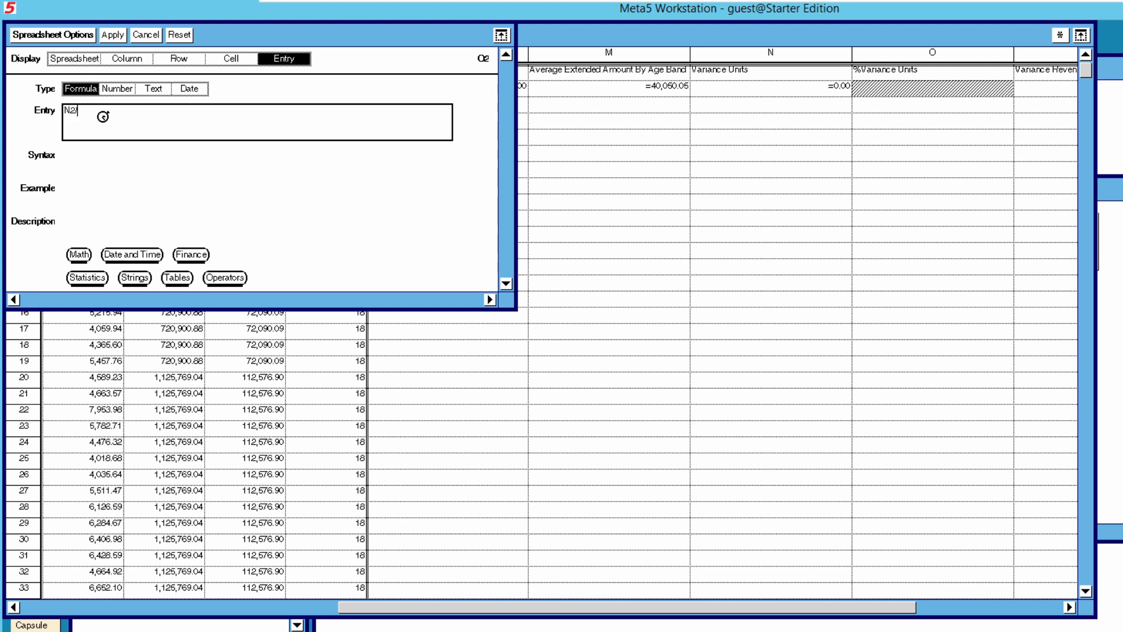
# Set the number format symbol of cell O2 to % and apply the cell options
pyautogui.click(231, 58)
pyautogui.click(56, 173)
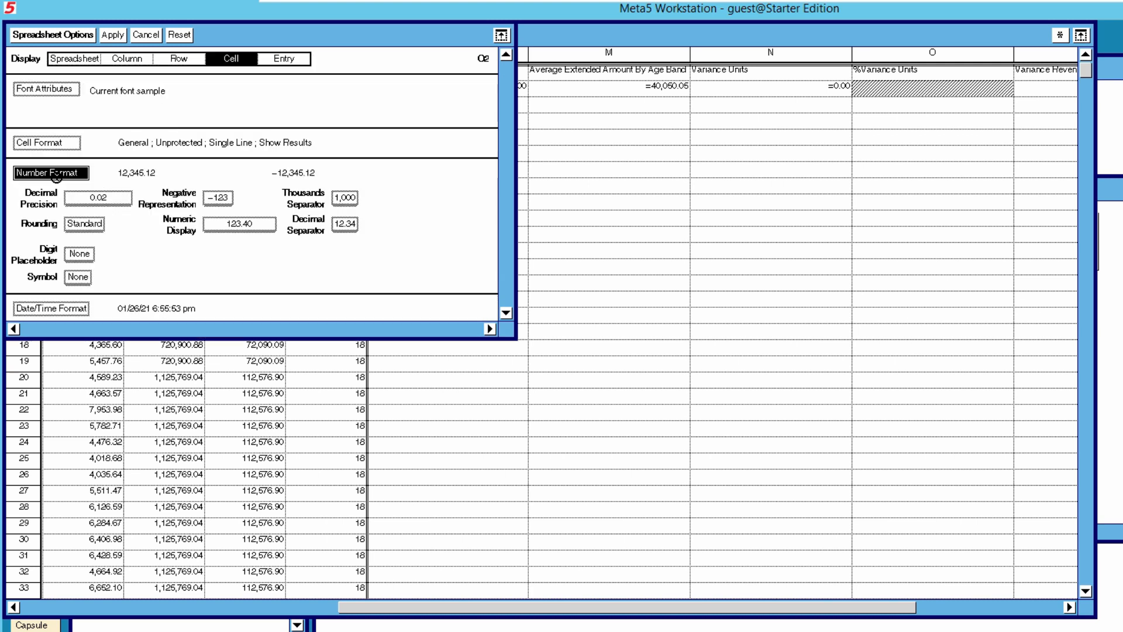
pyautogui.click(79, 277)
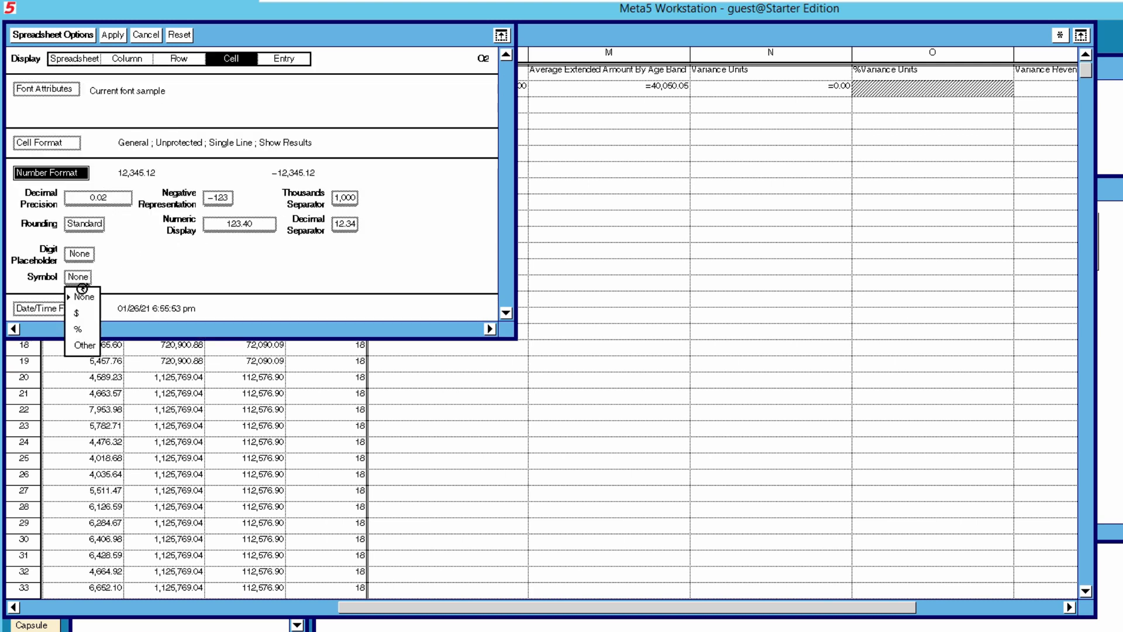
pyautogui.click(80, 327)
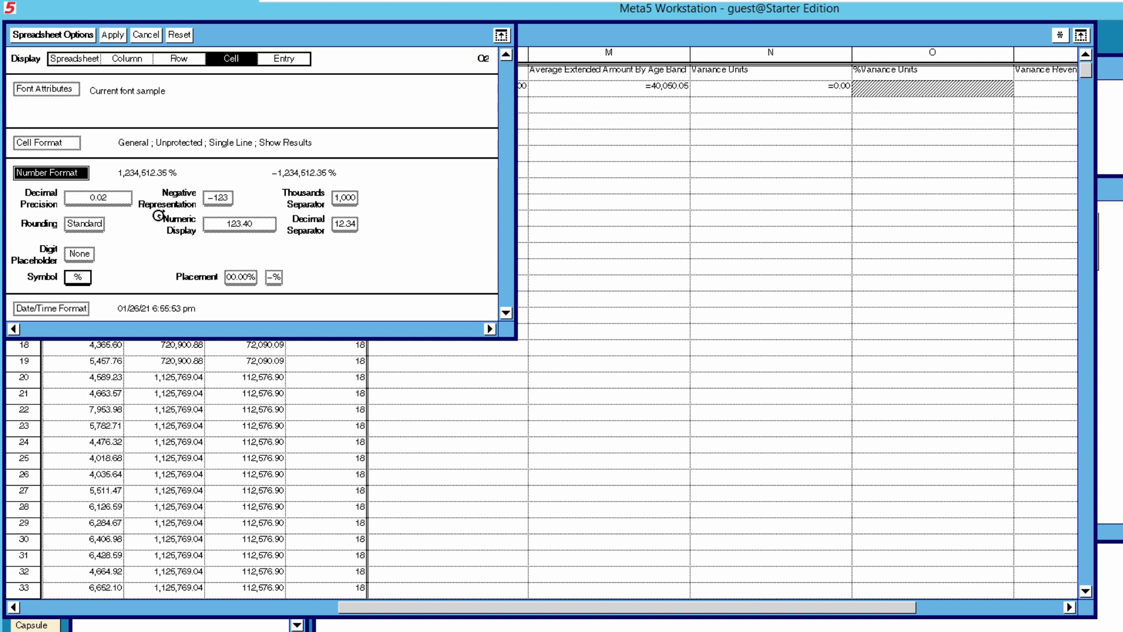
pyautogui.click(112, 34)
pyautogui.click(83, 34)
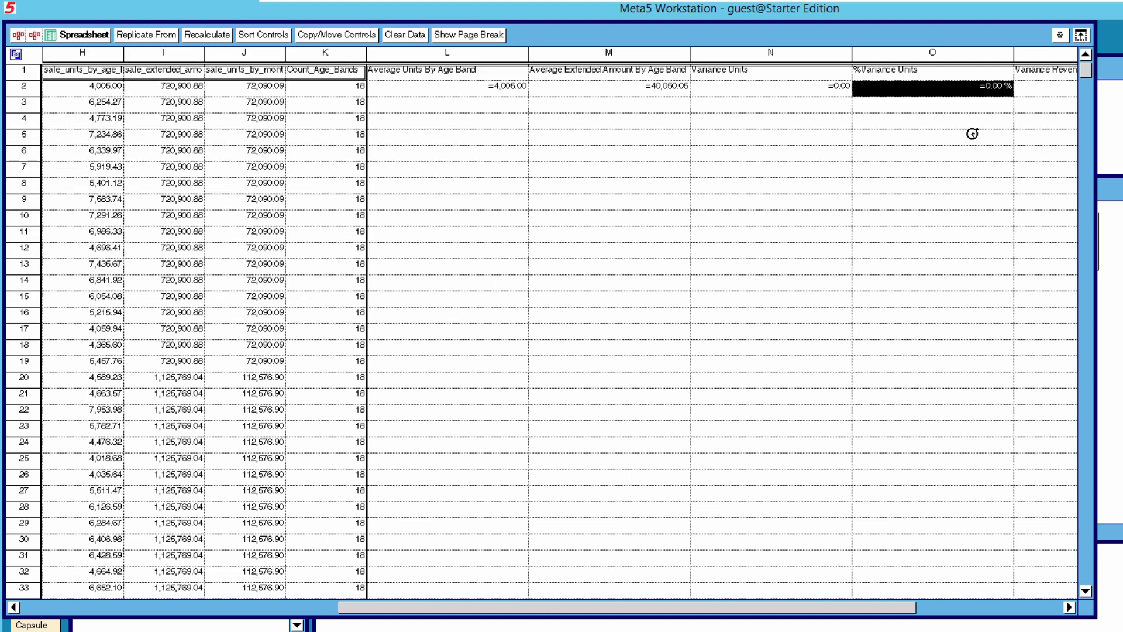
# Enter the formula G2-M2 in cell P2 under Variance Revene
pyautogui.moveTo(883, 608); pyautogui.dragTo(971, 608)
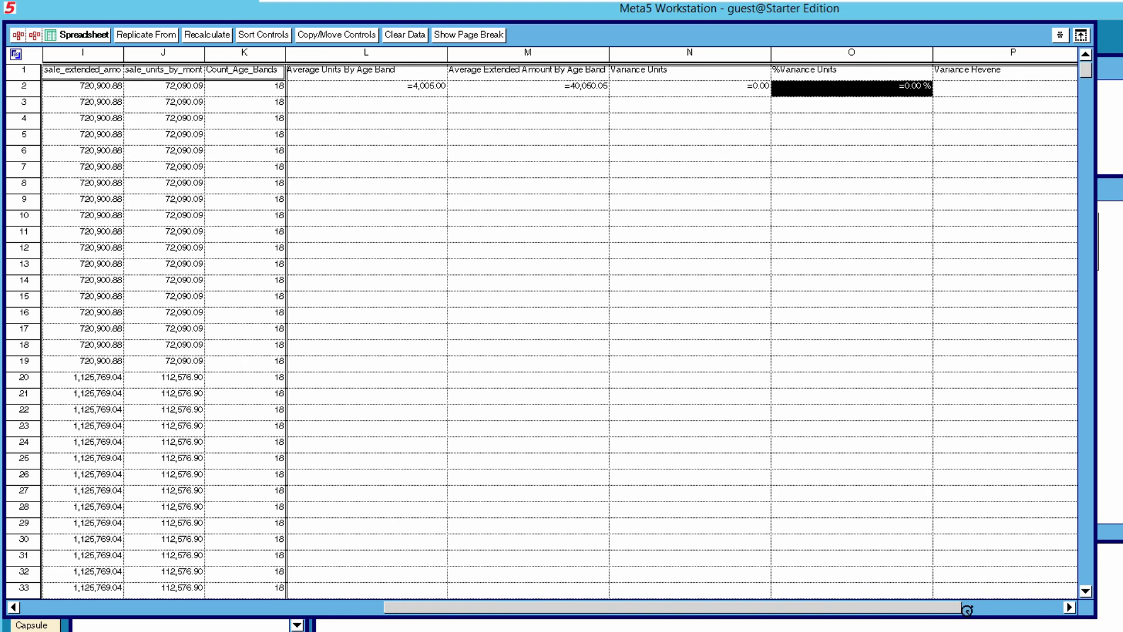
pyautogui.click(1068, 607)
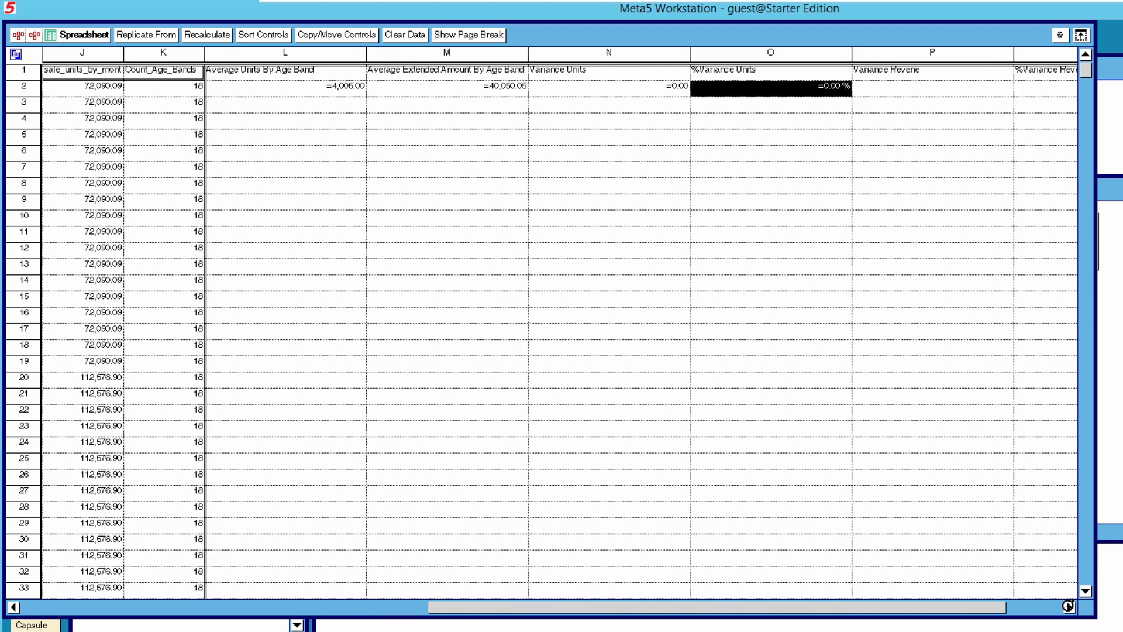
pyautogui.click(1068, 607)
pyautogui.click(1068, 607)
pyautogui.click(1068, 606)
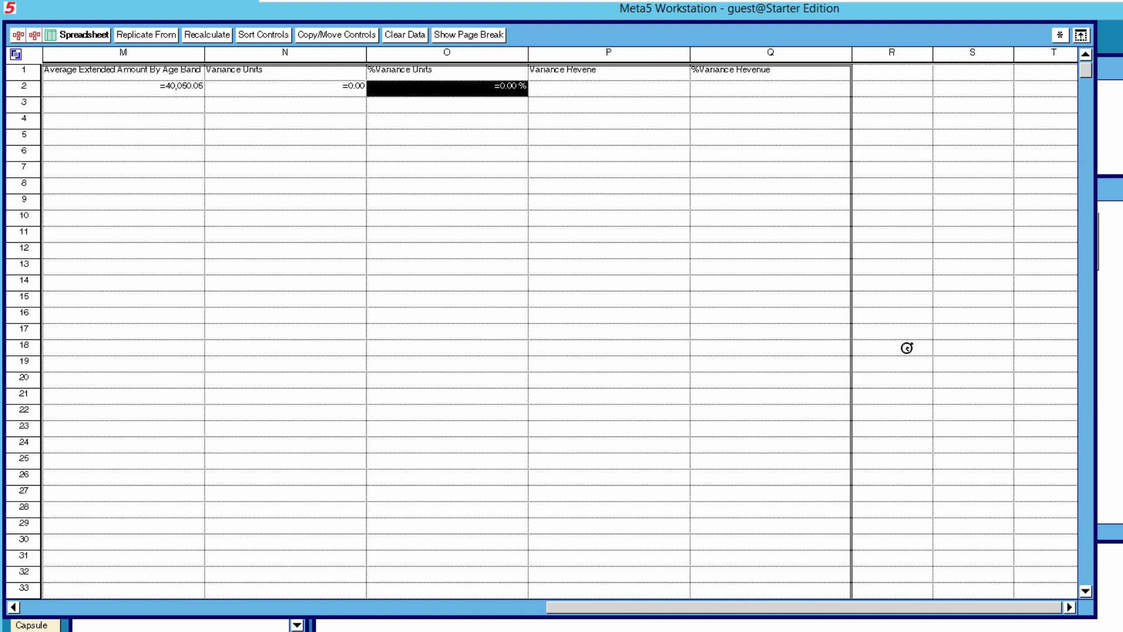
pyautogui.click(594, 93)
pyautogui.rightClick(595, 94)
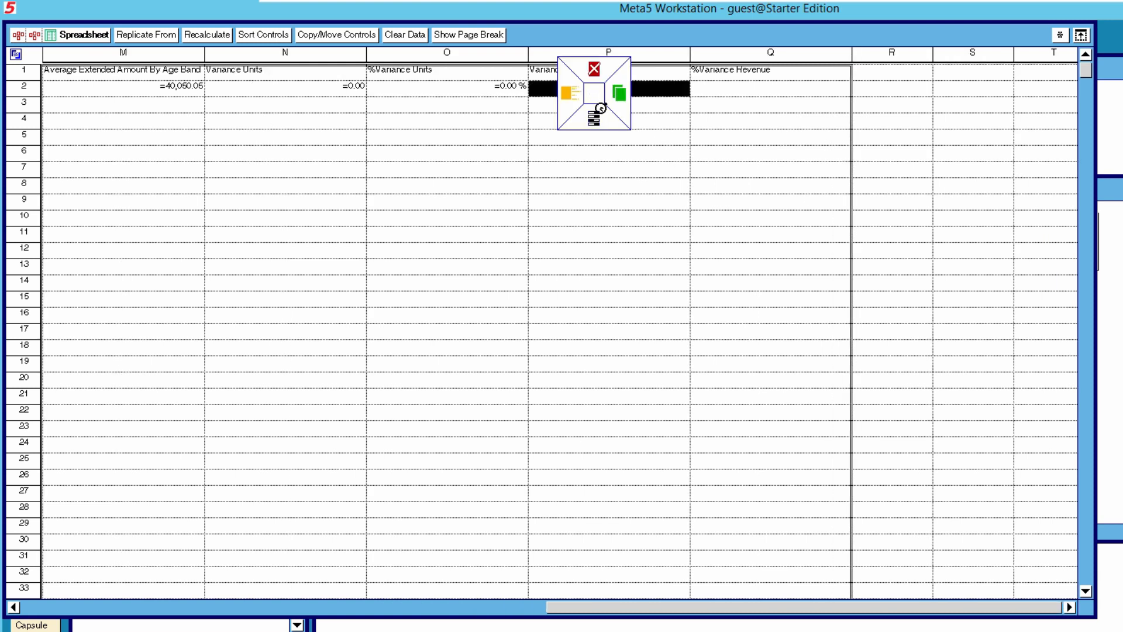
pyautogui.click(595, 117)
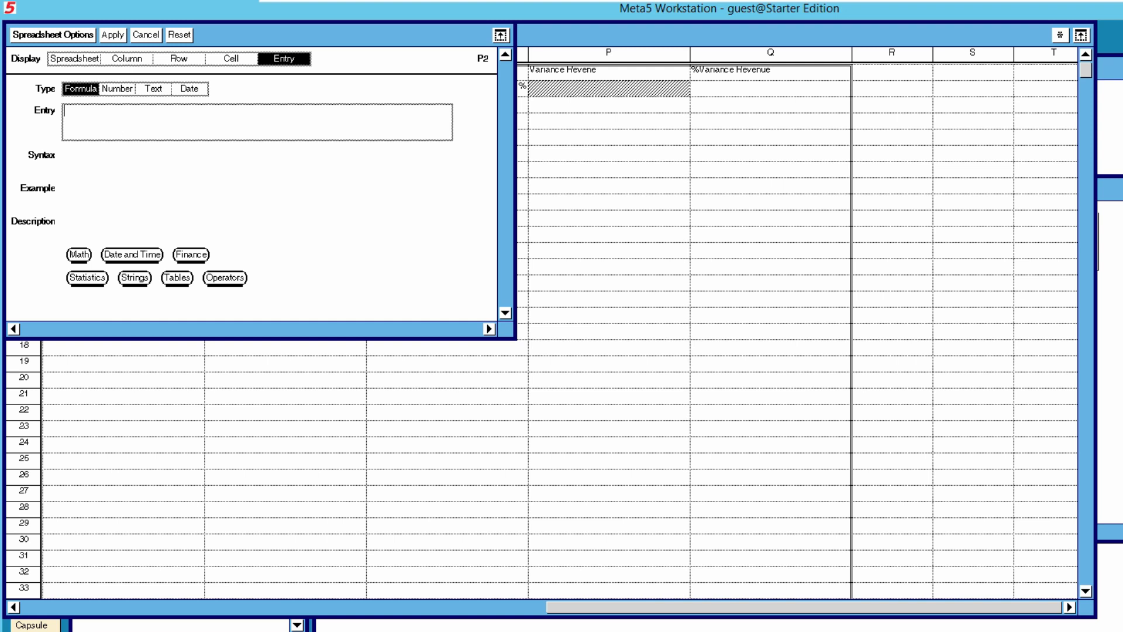
pyautogui.click(182, 119)
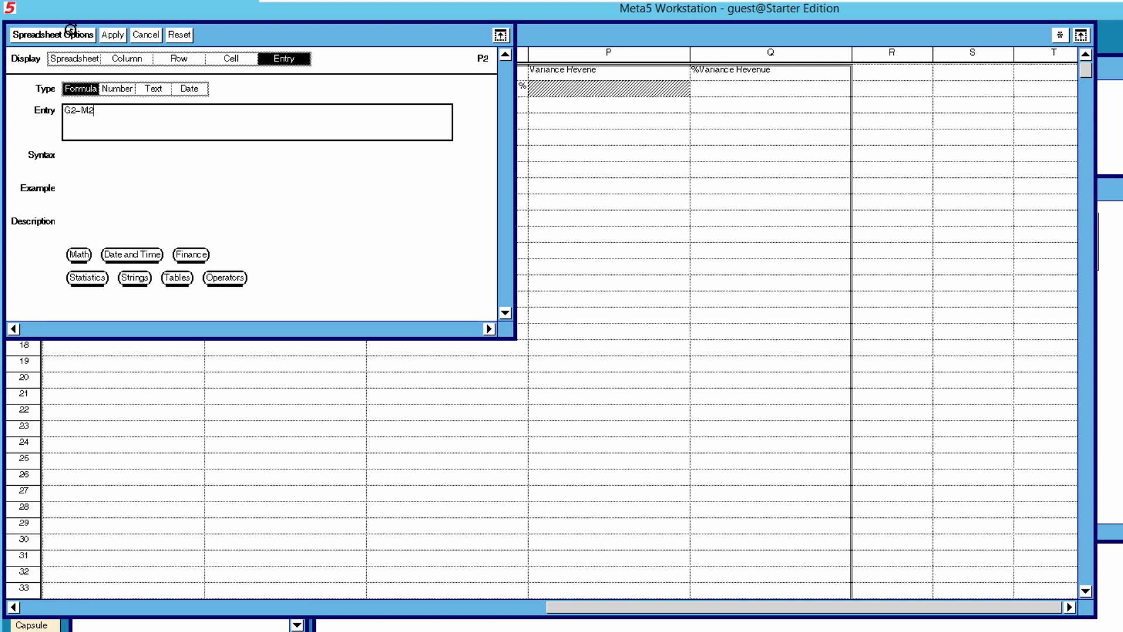
pyautogui.click(112, 36)
pyautogui.click(86, 36)
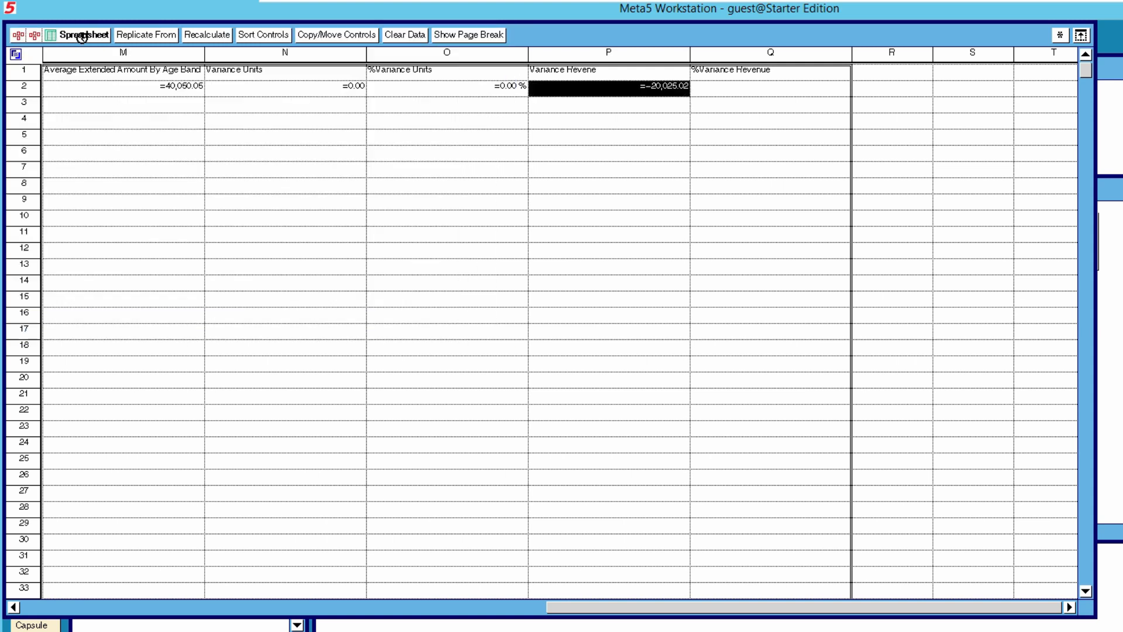
# Write the formula P2/M2 for cell Q2 under %Variance Revenue
pyautogui.click(734, 99)
pyautogui.click(735, 92)
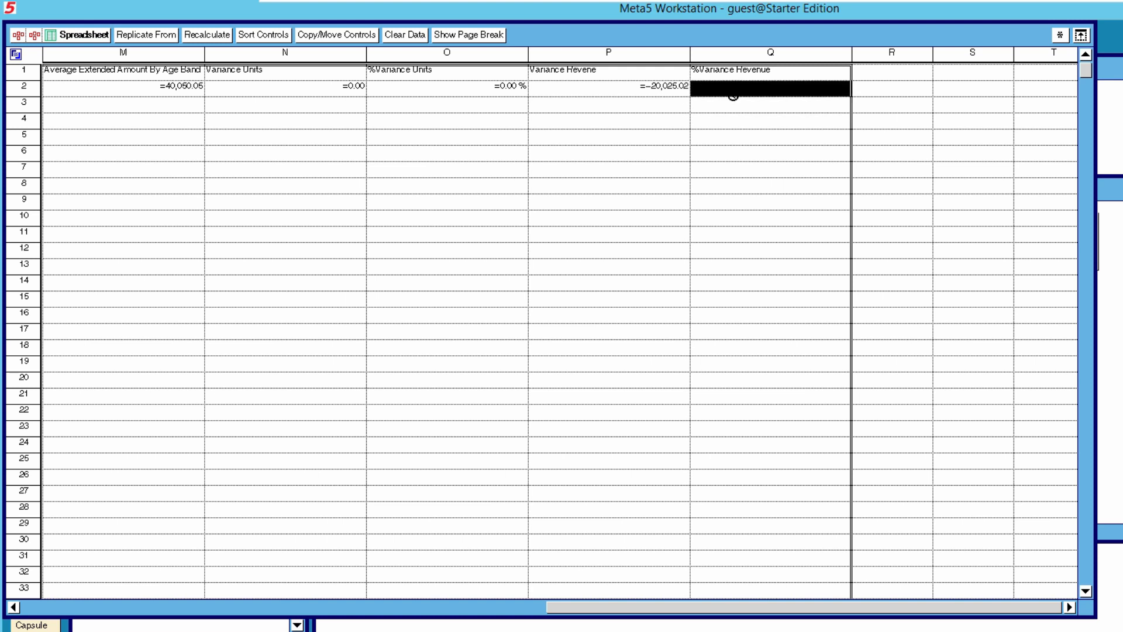
pyautogui.rightClick(734, 94)
pyautogui.click(728, 121)
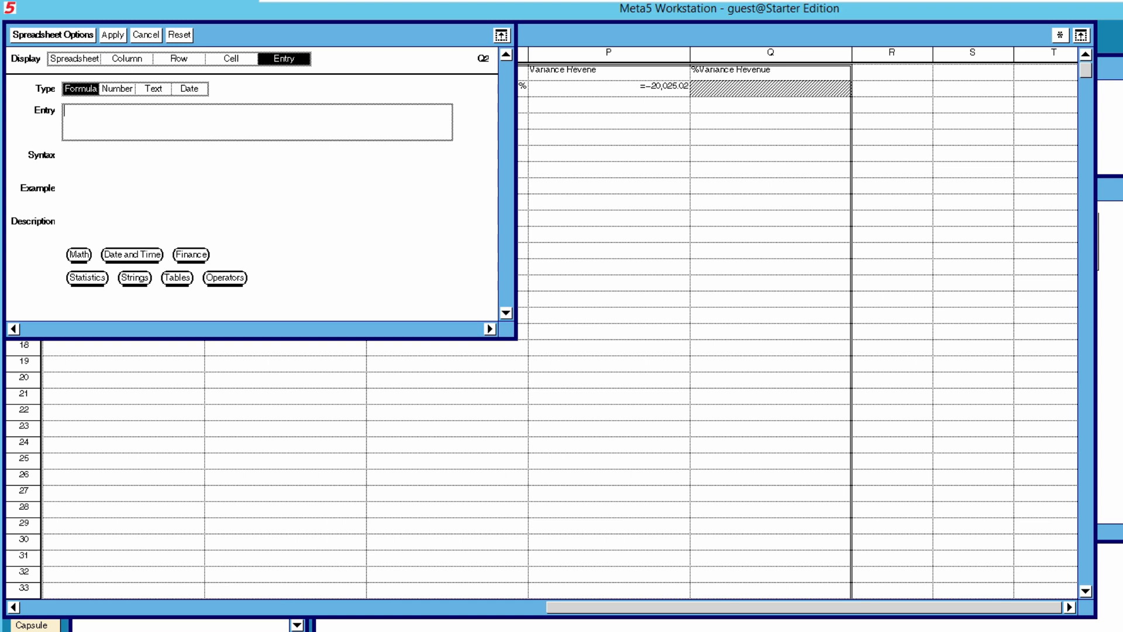
pyautogui.click(211, 118)
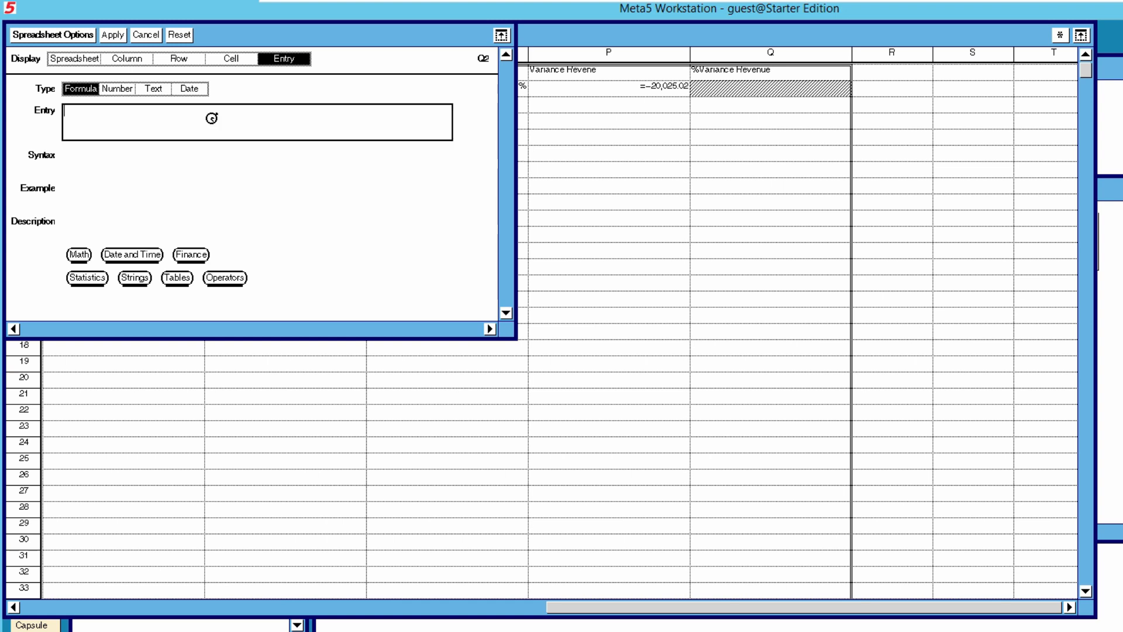
pyautogui.write('P2/M2')
# Set the number format symbol of cell Q2 to % and apply the cell options
pyautogui.click(230, 59)
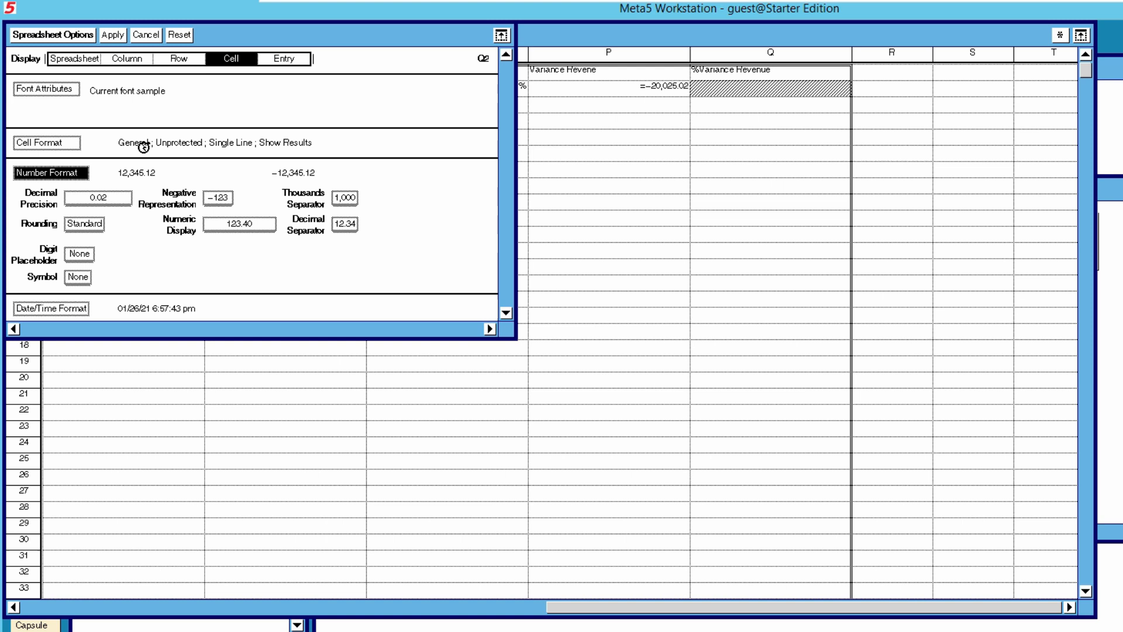
pyautogui.click(74, 277)
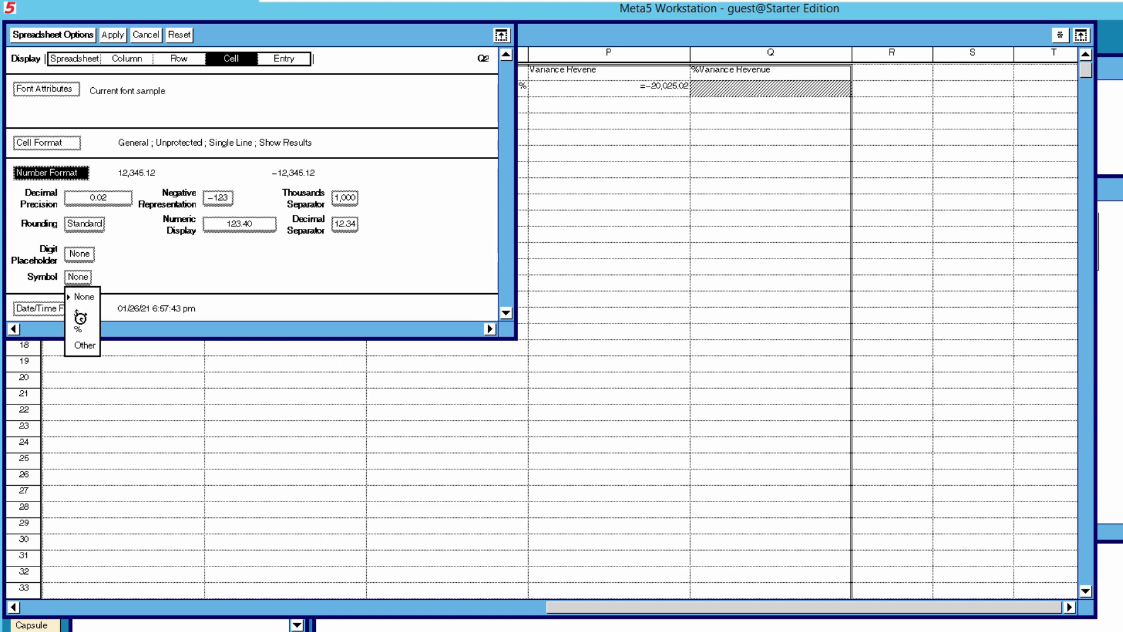
pyautogui.click(82, 329)
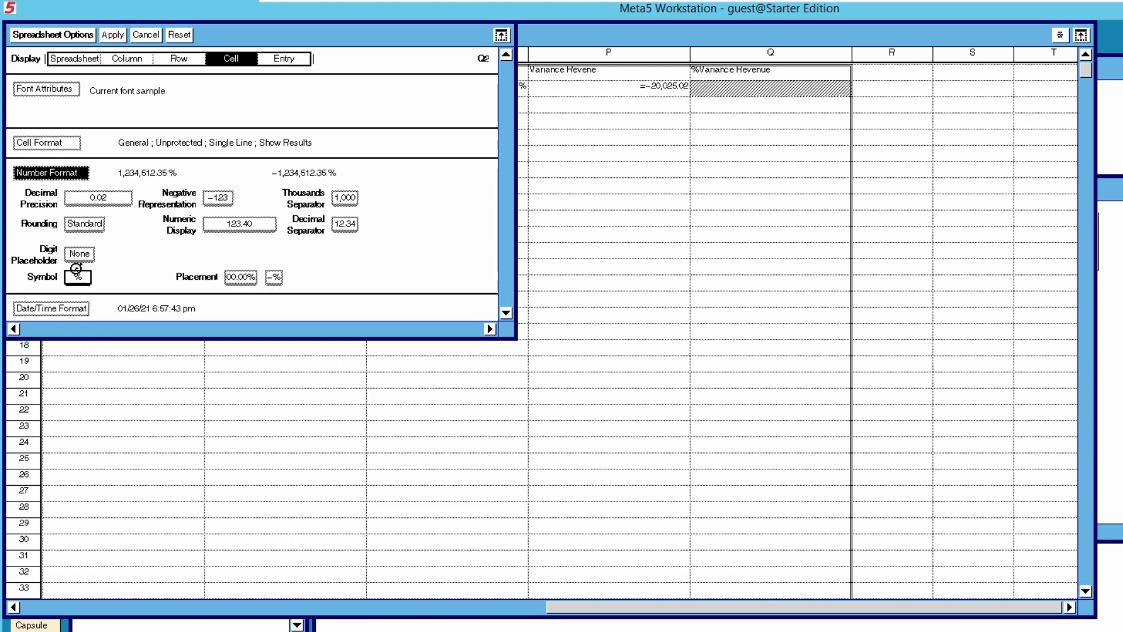
pyautogui.click(112, 35)
pyautogui.click(87, 36)
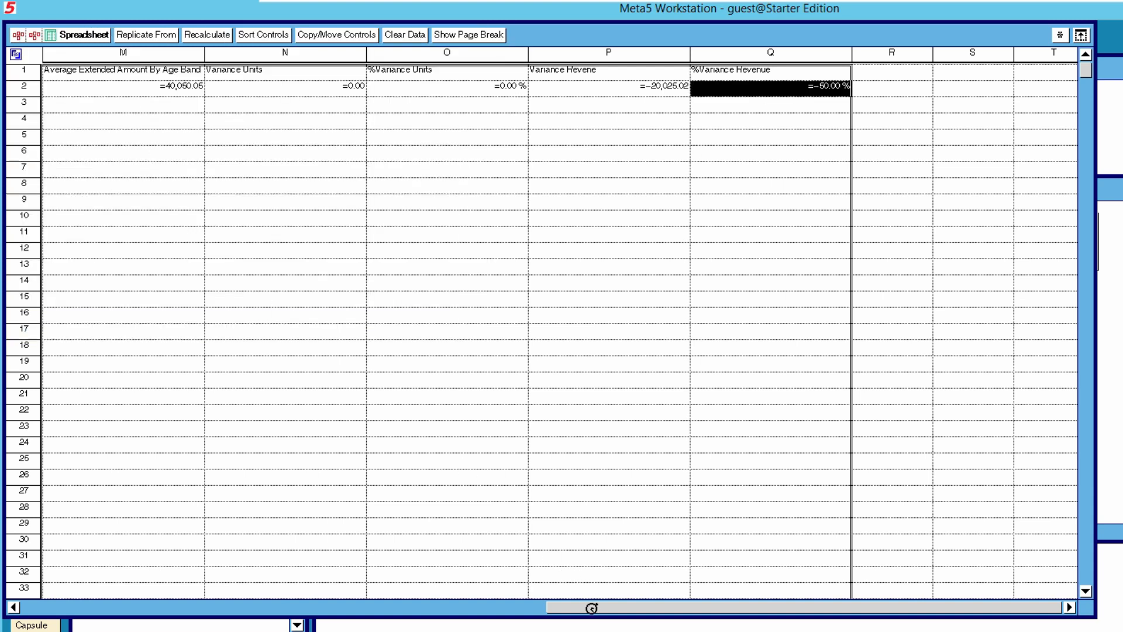
# Close the joined data spreadsheet and reopen it from the Age Band capsule, where it follows MultiJoin
pyautogui.moveTo(588, 607); pyautogui.dragTo(527, 589)
pyautogui.click(12, 606)
pyautogui.click(13, 605)
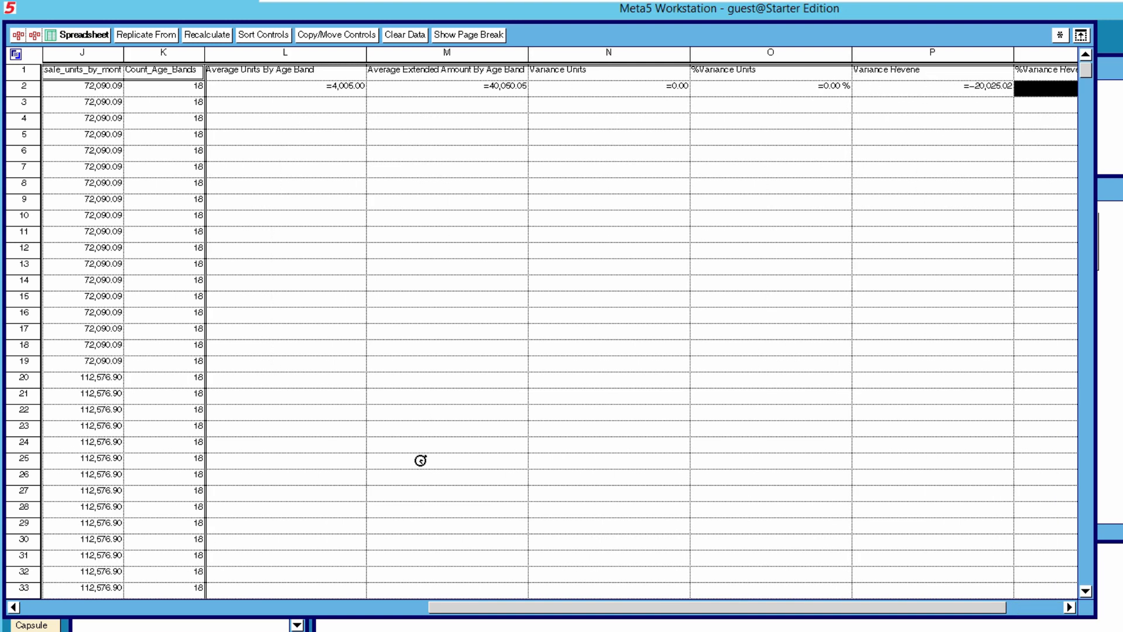
pyautogui.click(324, 83)
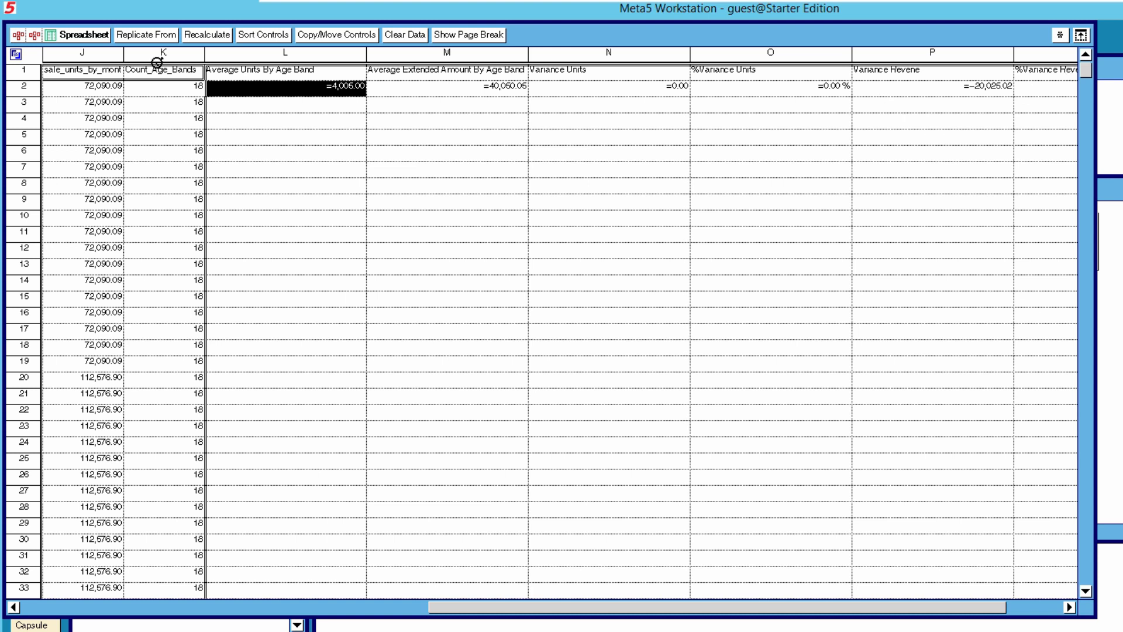
pyautogui.doubleClick(94, 36)
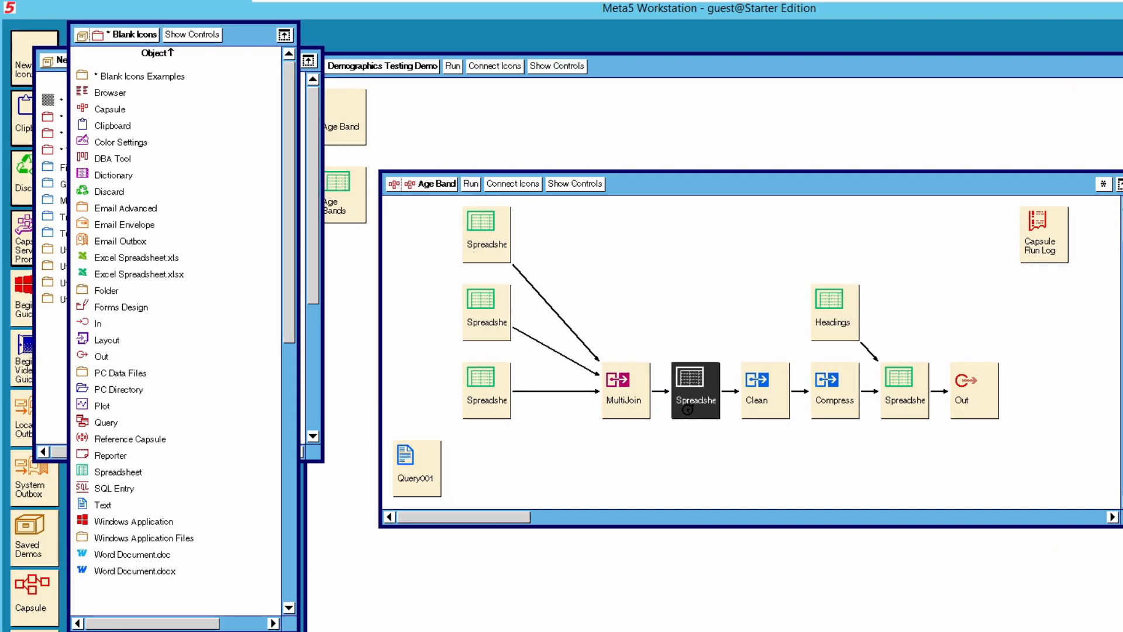
pyautogui.doubleClick(709, 399)
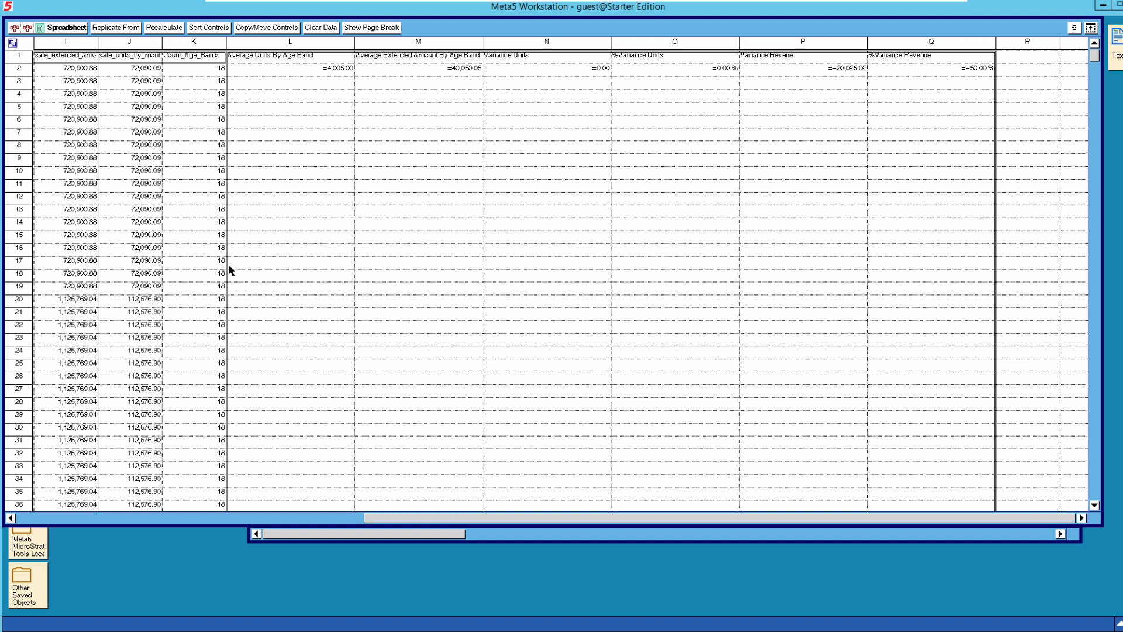
# Replicate the formula from cell L2 into cells L3 to L27 under Average Units By Age Band
pyautogui.click(305, 82)
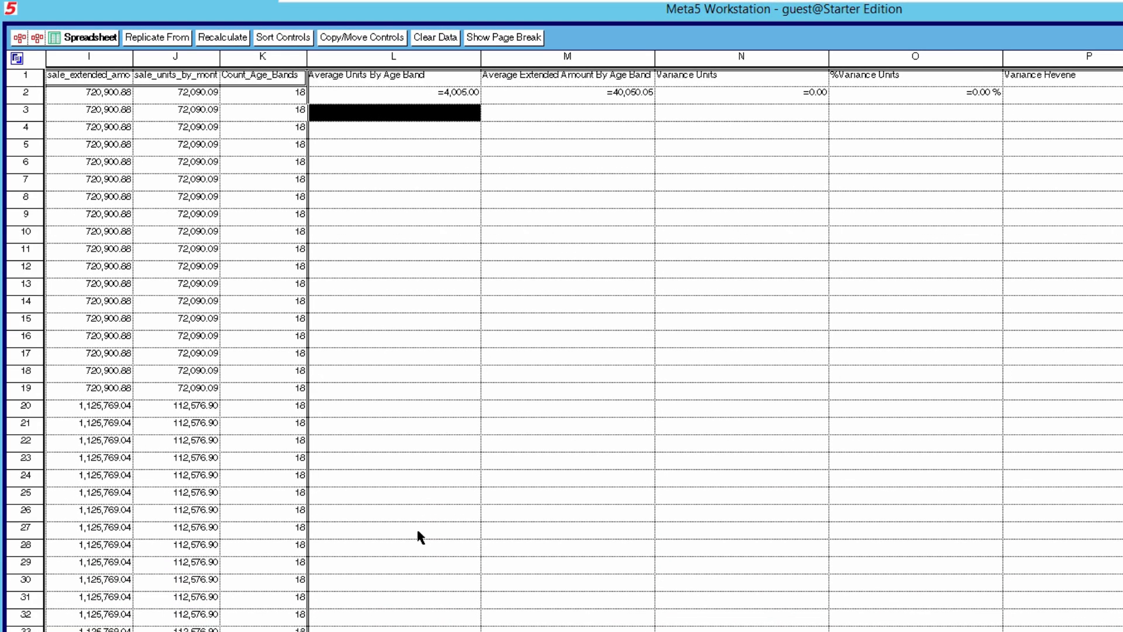
pyautogui.keyDown('shift'); pyautogui.click(417, 531); pyautogui.keyUp('shift')
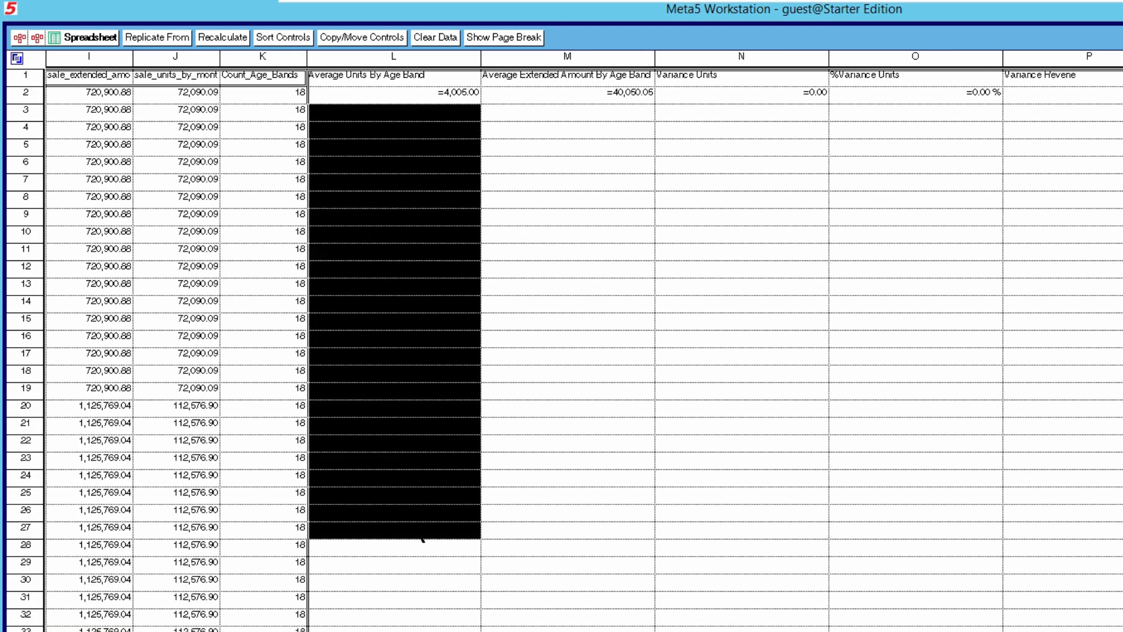
pyautogui.click(165, 39)
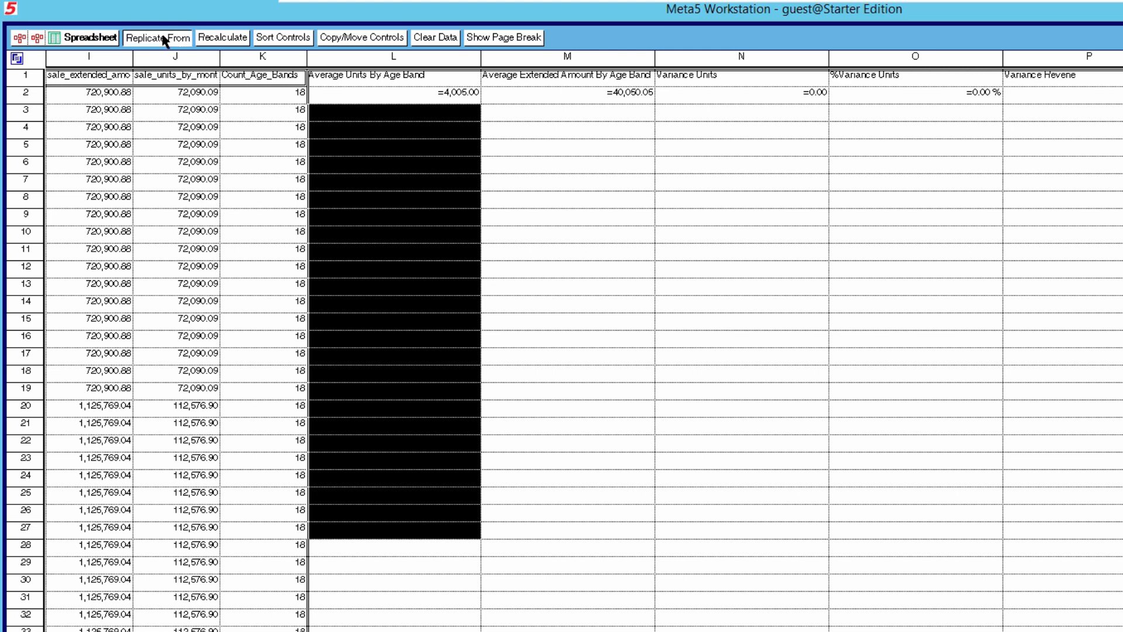
pyautogui.click(455, 95)
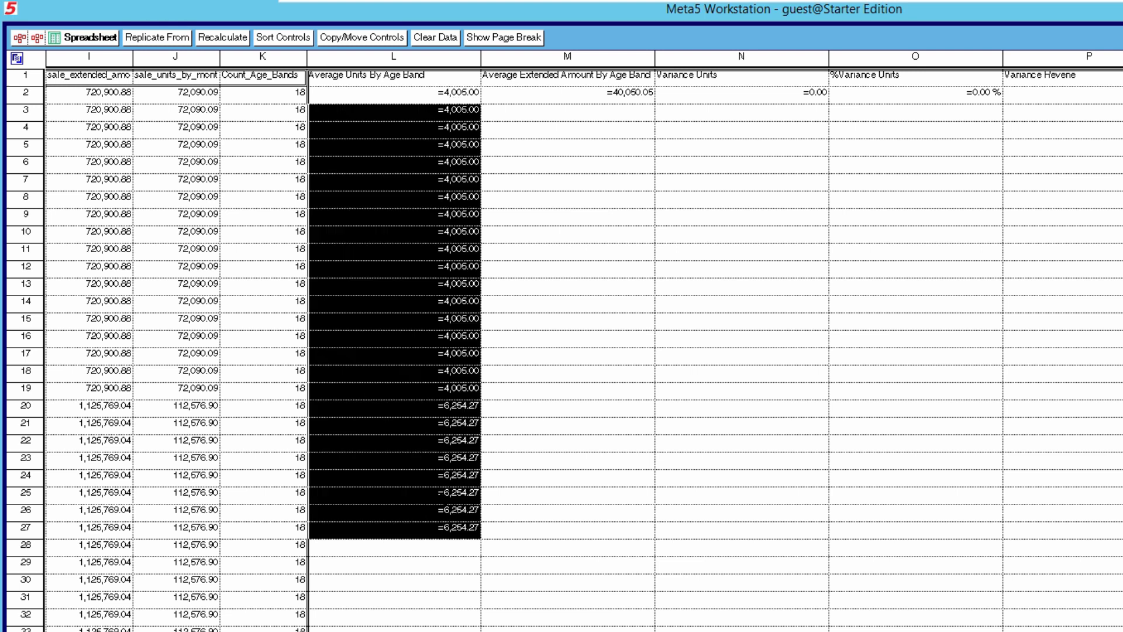
# Inspect the formula entry of cell L25 in the spreadsheet options, then close them without changes
pyautogui.click(441, 494)
pyautogui.rightClick(440, 493)
pyautogui.click(441, 518)
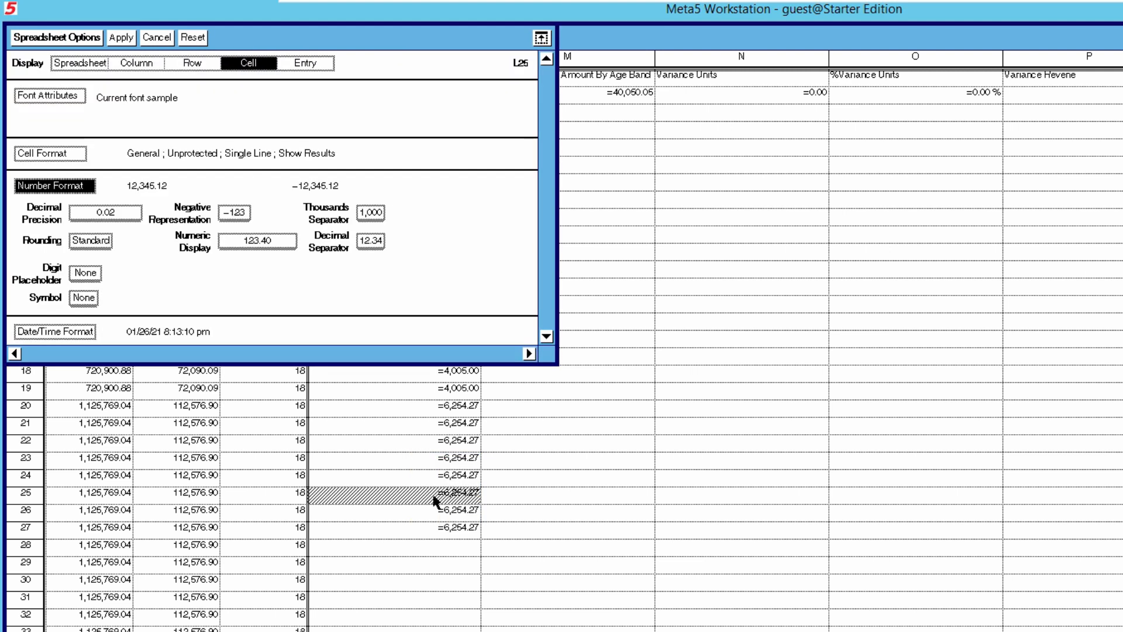
pyautogui.click(303, 65)
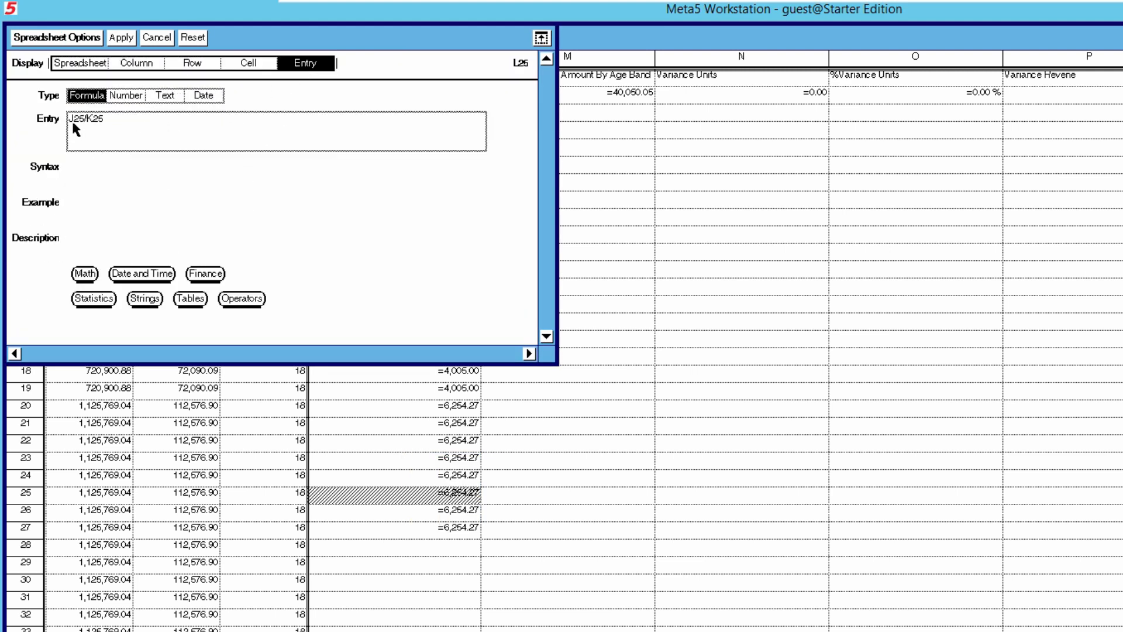
pyautogui.click(156, 37)
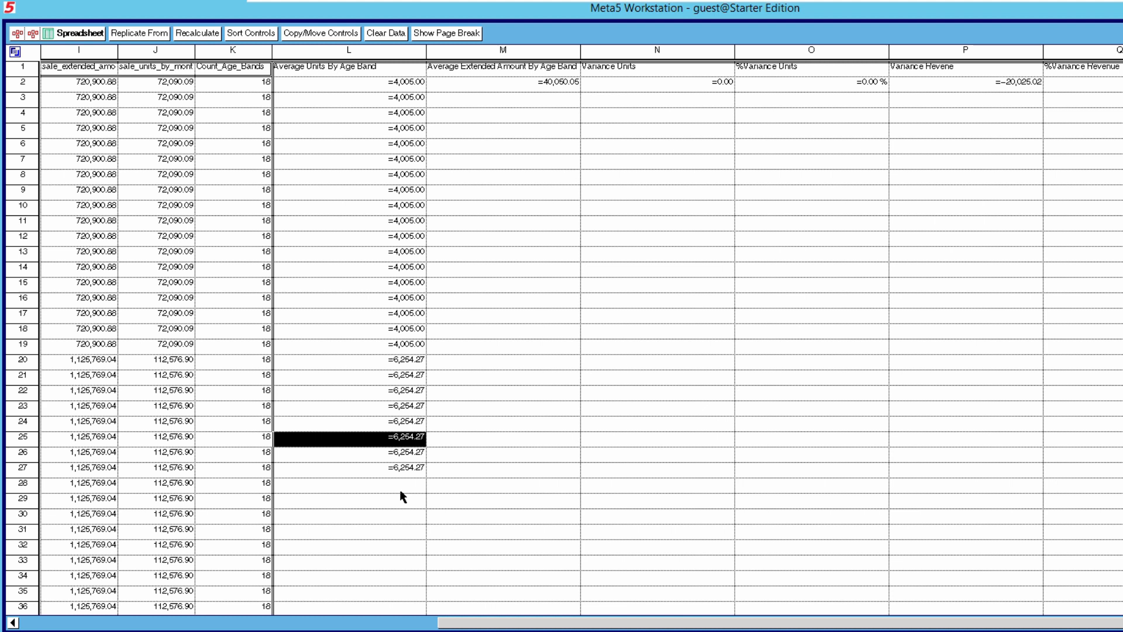
# Replicate the formula from cell L27 into cells L28 to L3889 under Average Units By Age Band
pyautogui.click(451, 549)
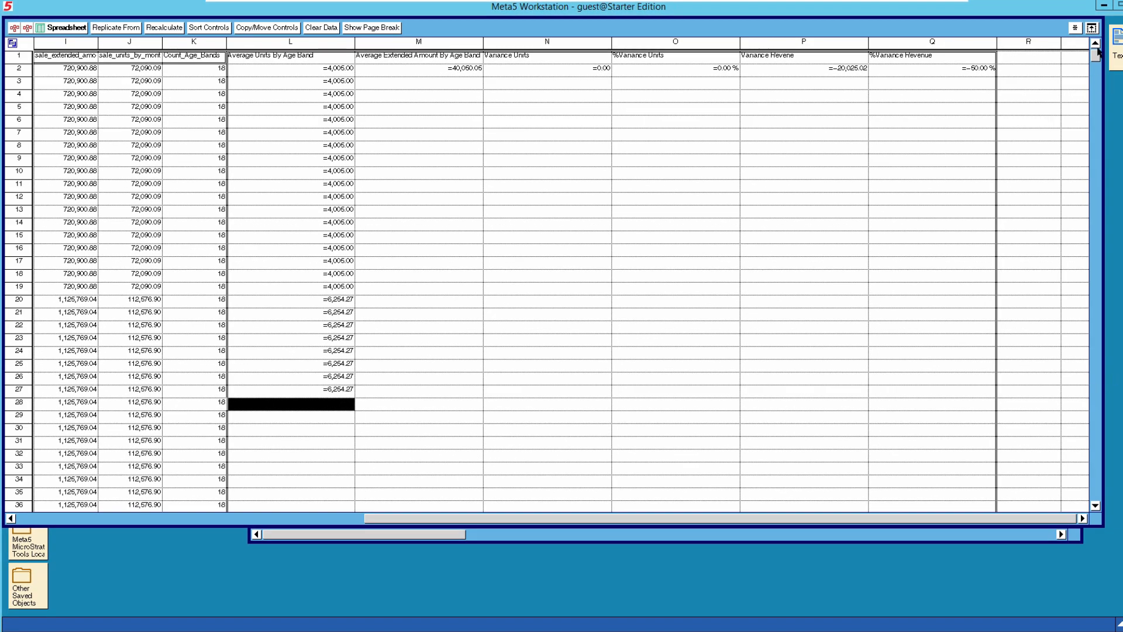
pyautogui.moveTo(1095, 58); pyautogui.dragTo(1087, 515)
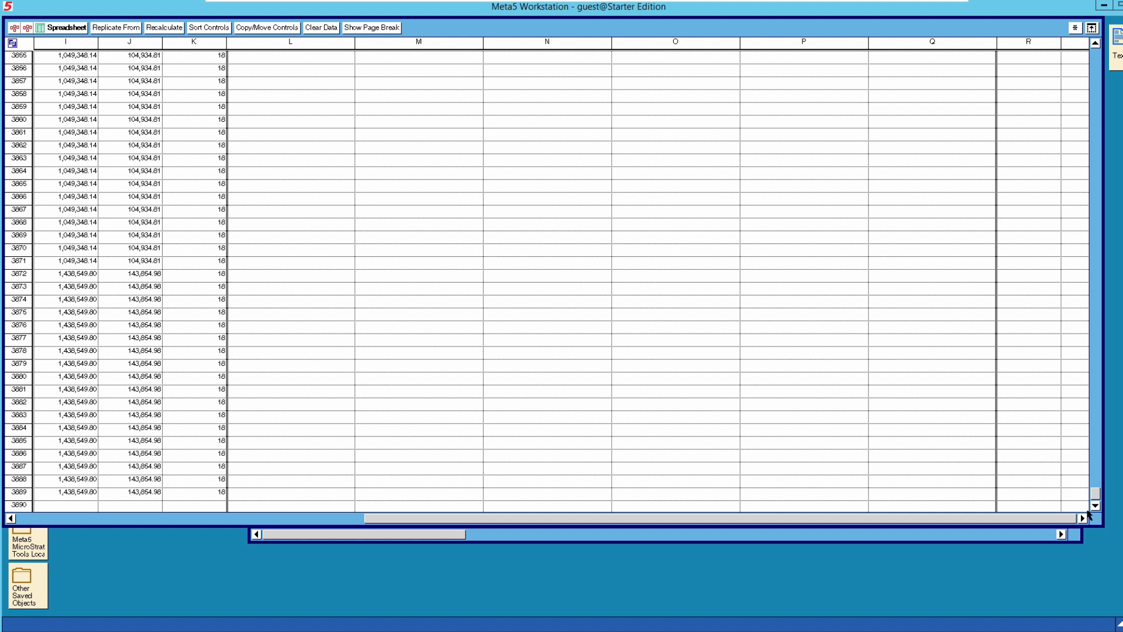
pyautogui.keyDown('shift'); pyautogui.click(295, 497); pyautogui.keyUp('shift')
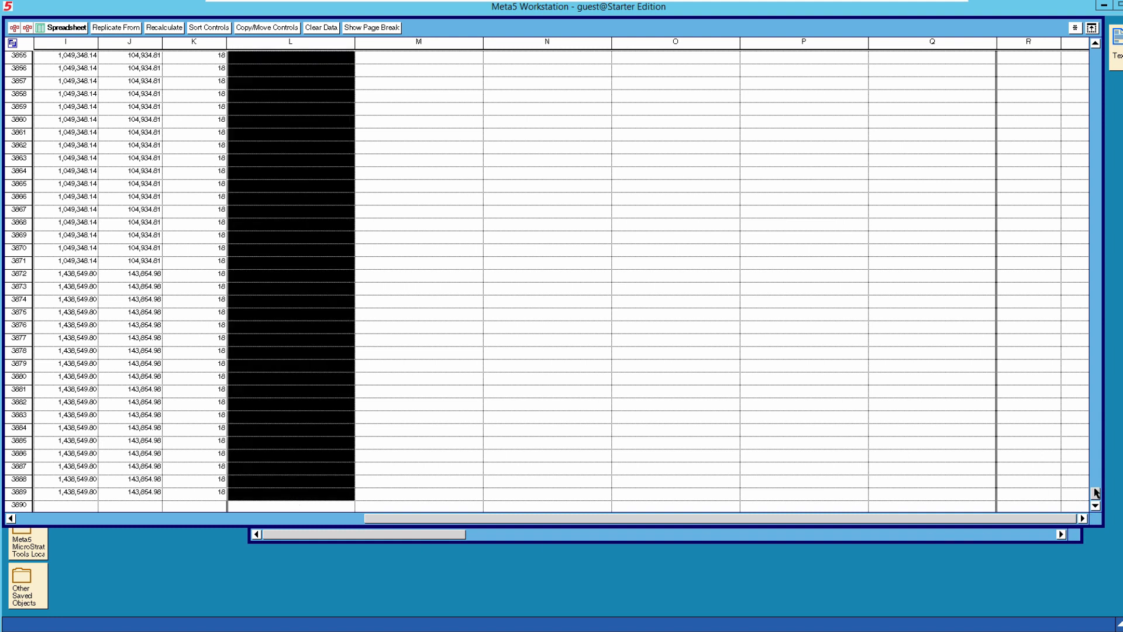
pyautogui.moveTo(1098, 498); pyautogui.dragTo(1083, 54)
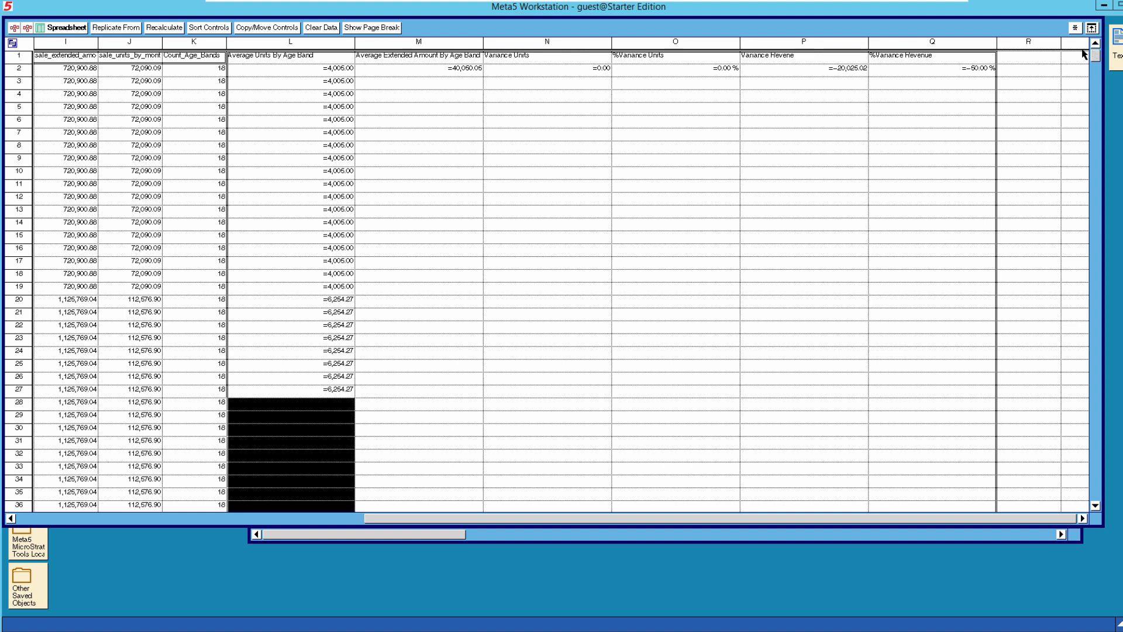
pyautogui.click(115, 30)
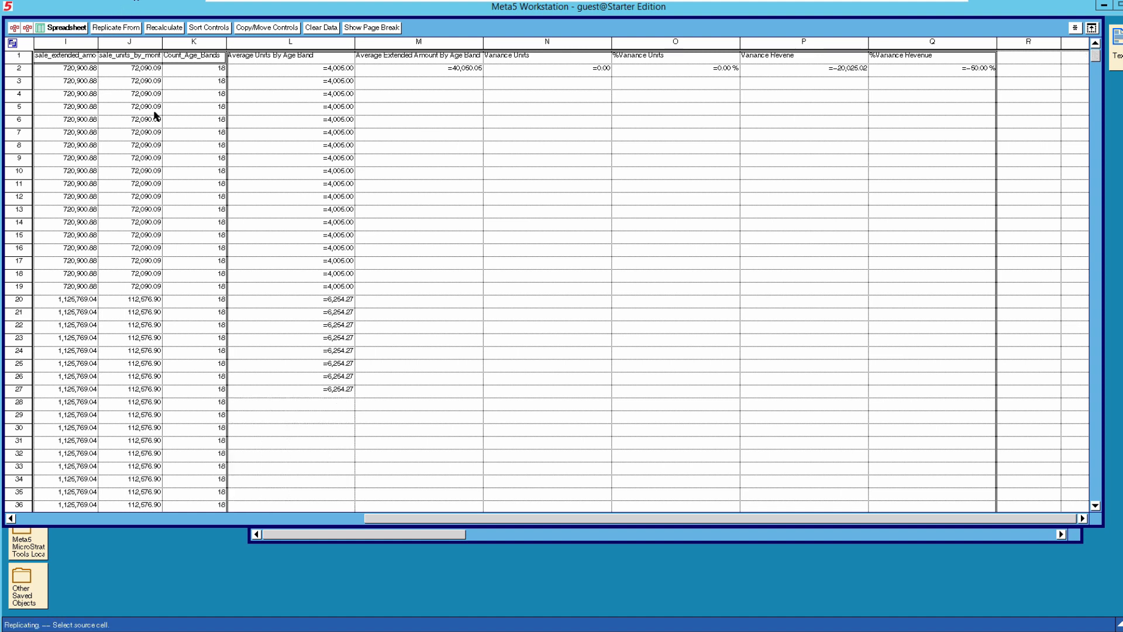
pyautogui.click(319, 392)
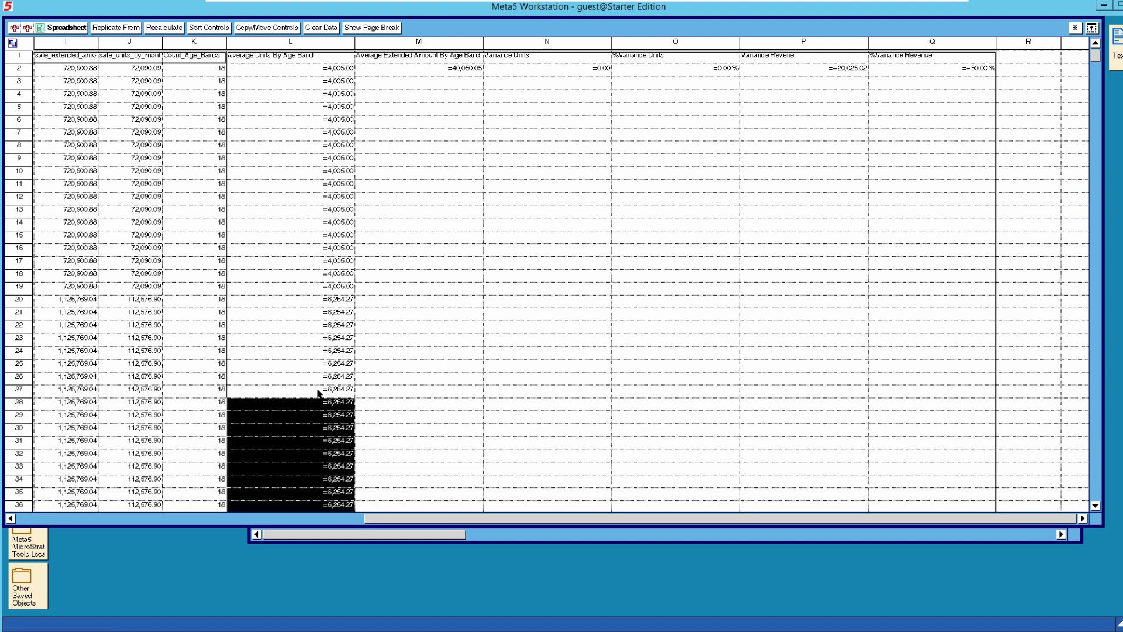
# Copy the replicated range L28 to L3889 to the empty cells below the data, starting at L3890
pyautogui.scroll(-5, 316, 393)
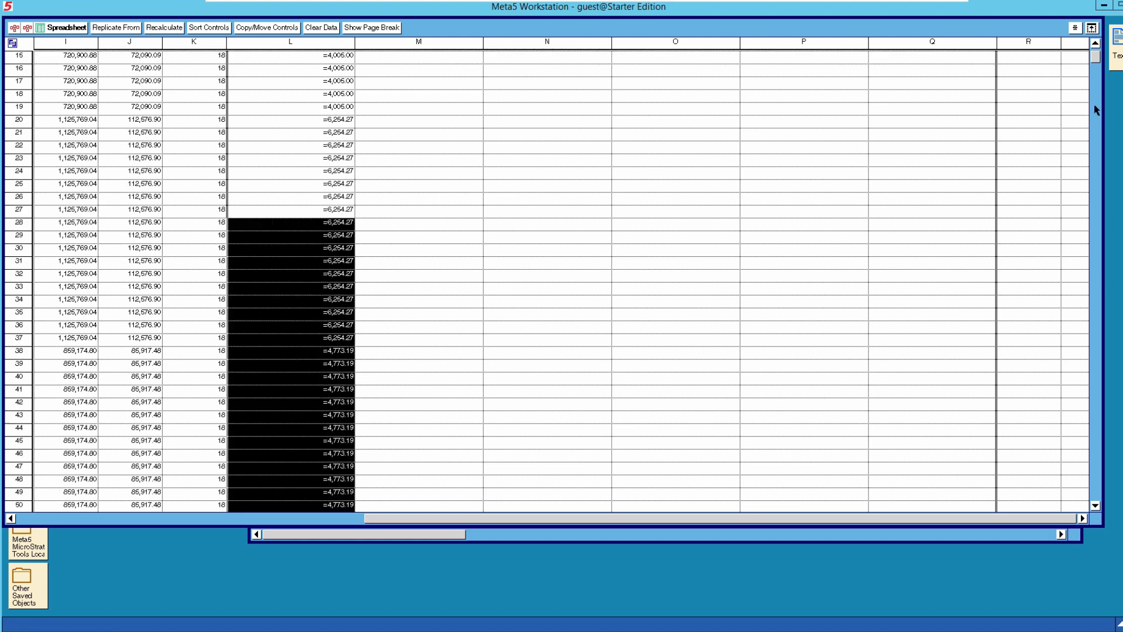
pyautogui.moveTo(1096, 65); pyautogui.dragTo(1095, 202)
pyautogui.moveTo(1103, 301); pyautogui.dragTo(1105, 518)
pyautogui.scroll(-1, 605, 417)
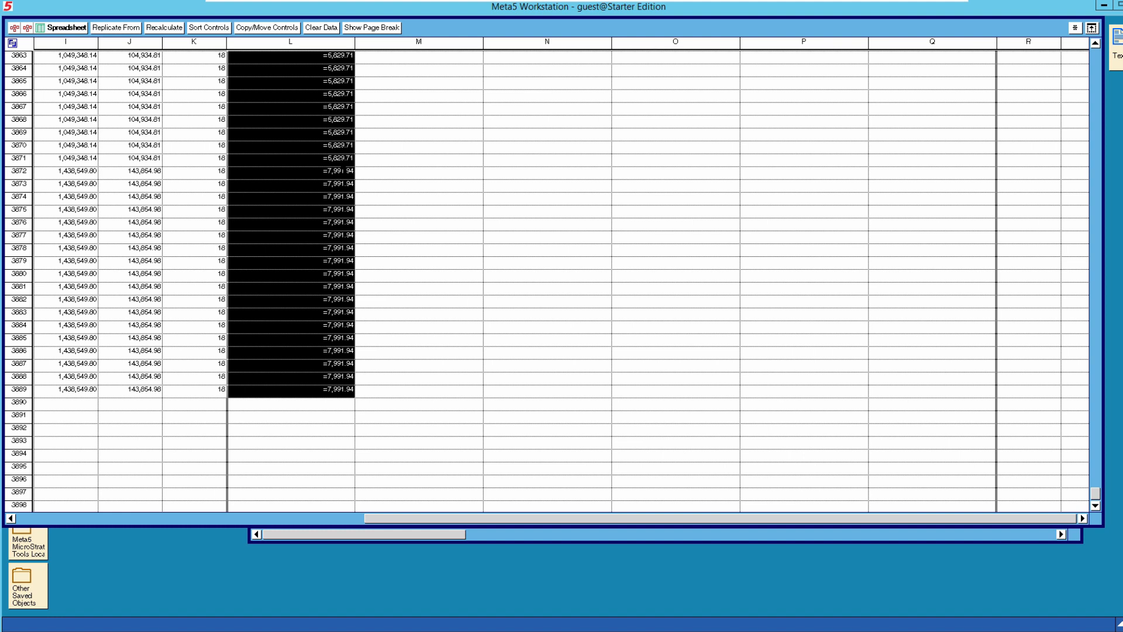
pyautogui.scroll(-3, 727, 271)
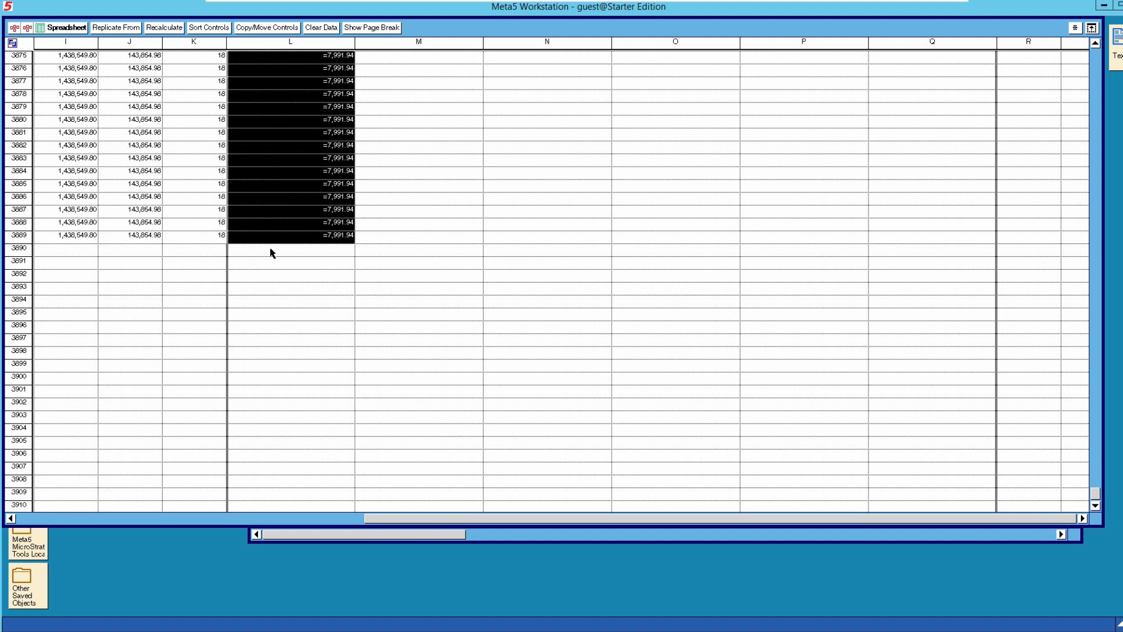
pyautogui.hotkey('ctrl', 'c')
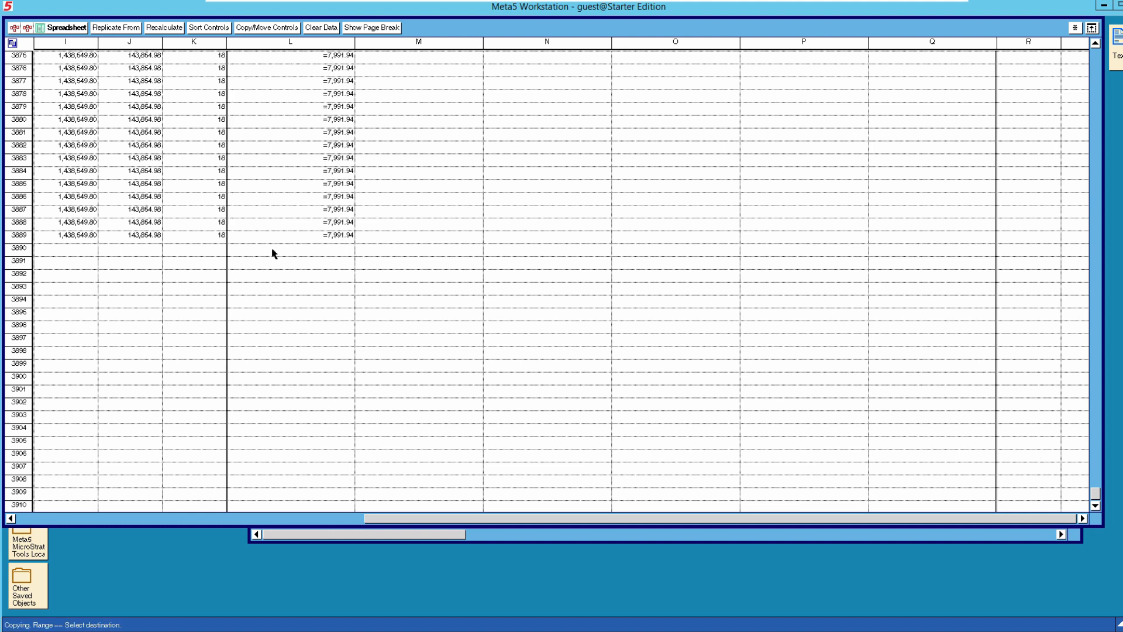
pyautogui.click(273, 250)
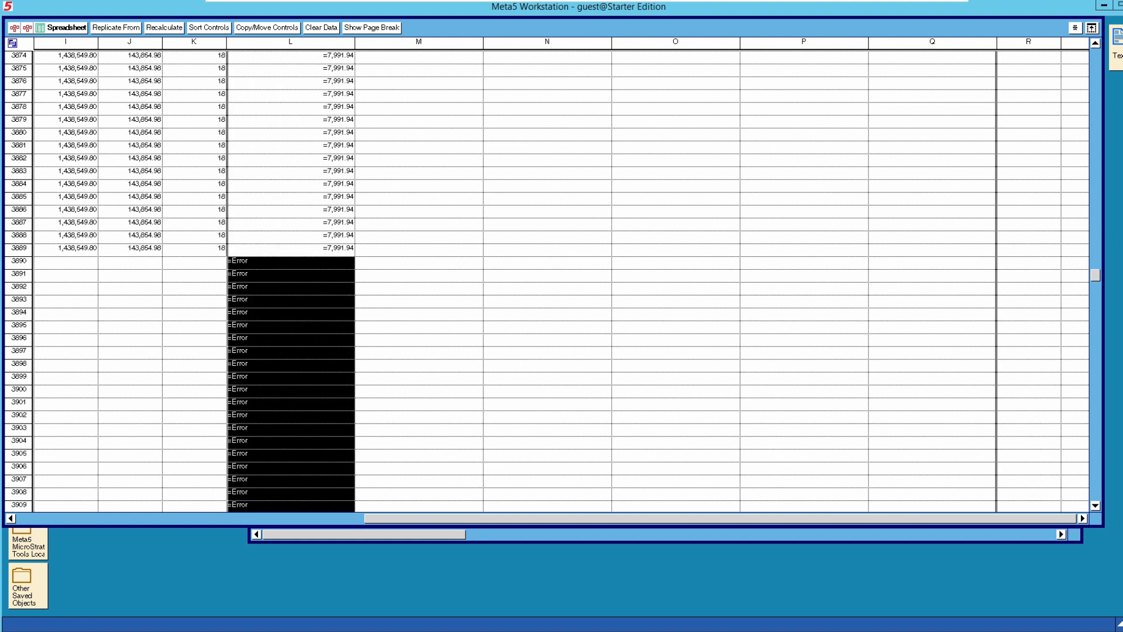
# Inspect the formula entry of cell L3891 in the spreadsheet options, then close them without changes
pyautogui.click(291, 276)
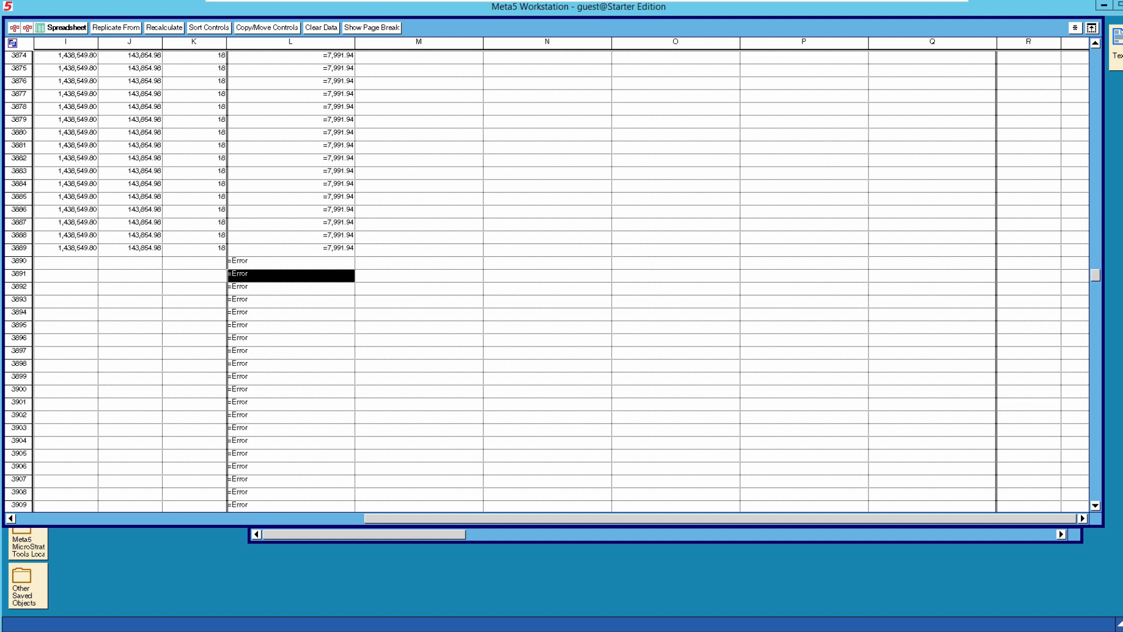
pyautogui.press('F4')
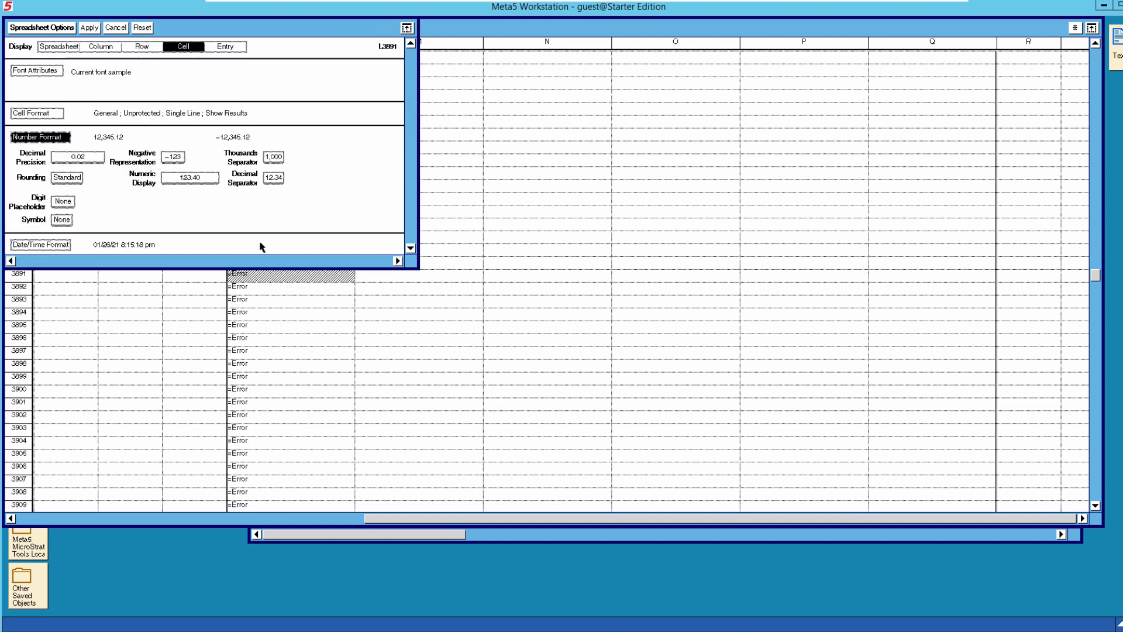
pyautogui.click(225, 47)
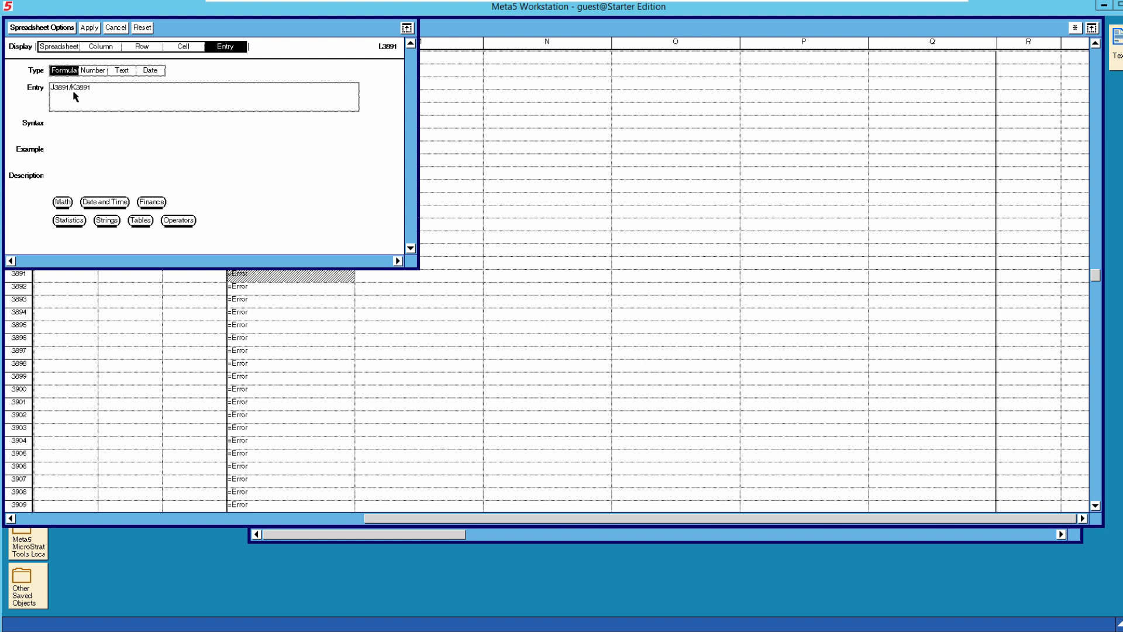
pyautogui.click(117, 29)
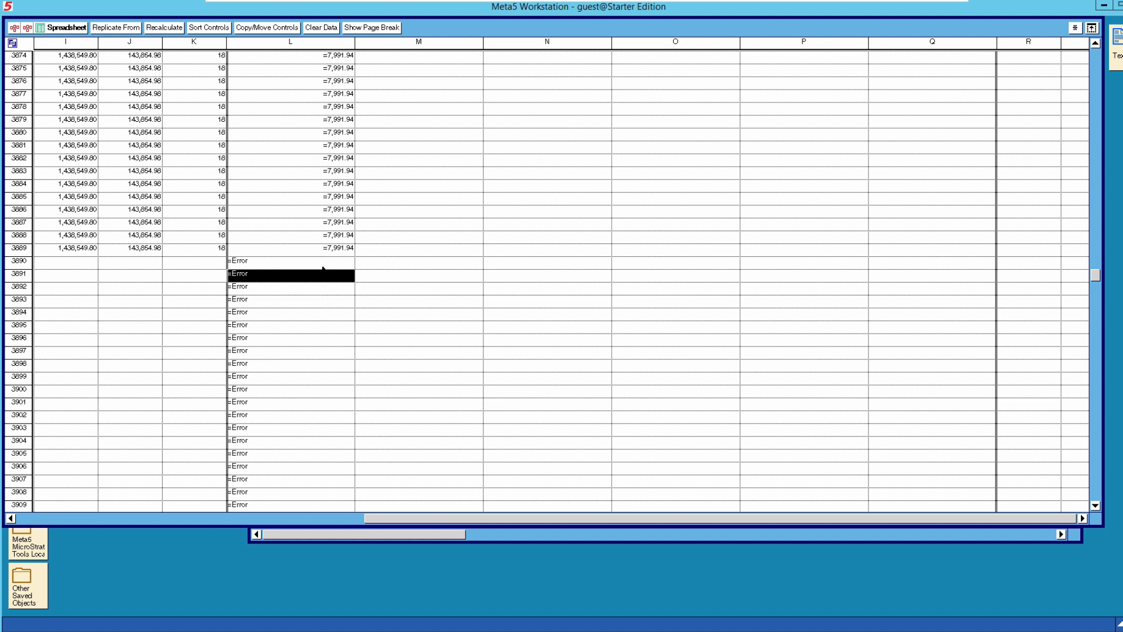
# Select the formulas in cells L4 to L3889 and copy them to the empty cells starting at L7752
pyautogui.click(347, 250)
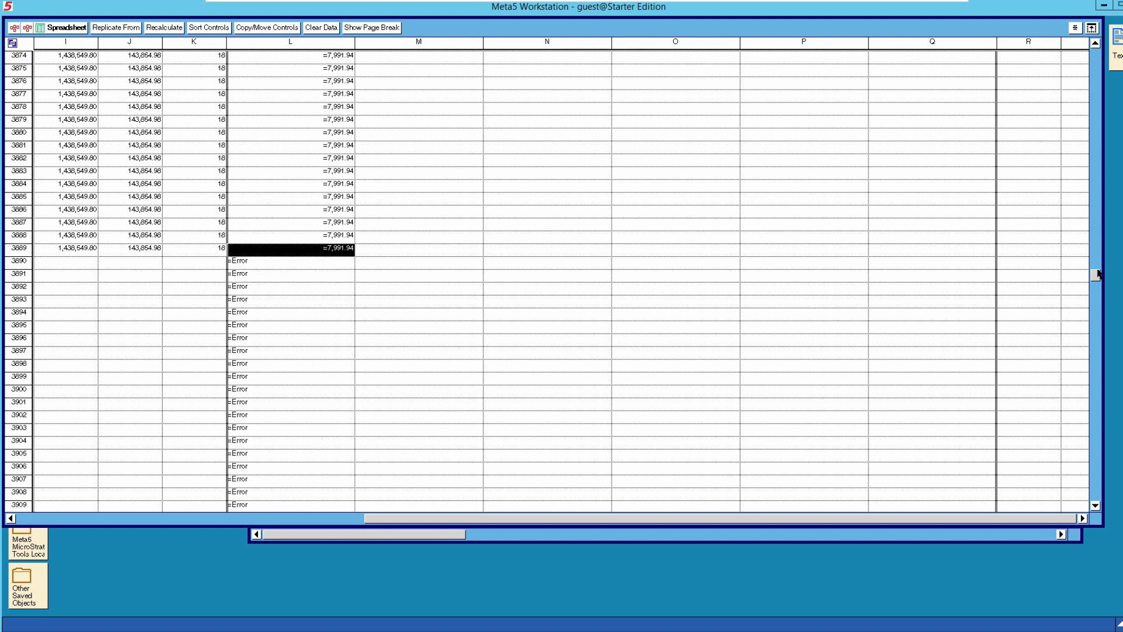
pyautogui.moveTo(1110, 162); pyautogui.dragTo(1096, 51)
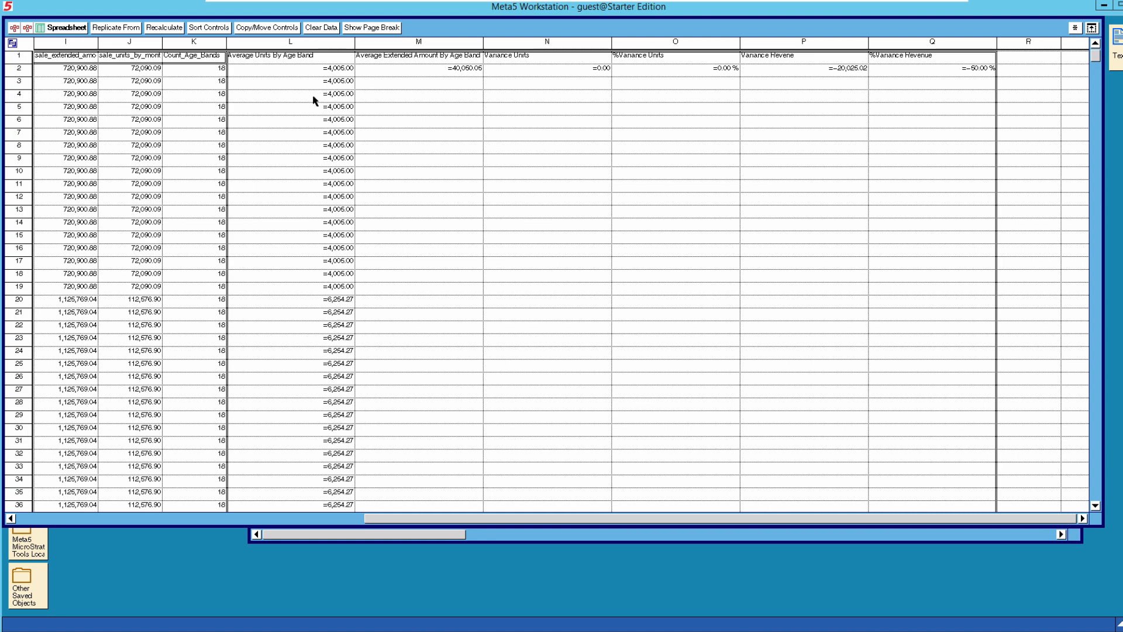
pyautogui.moveTo(314, 96); pyautogui.dragTo(316, 503)
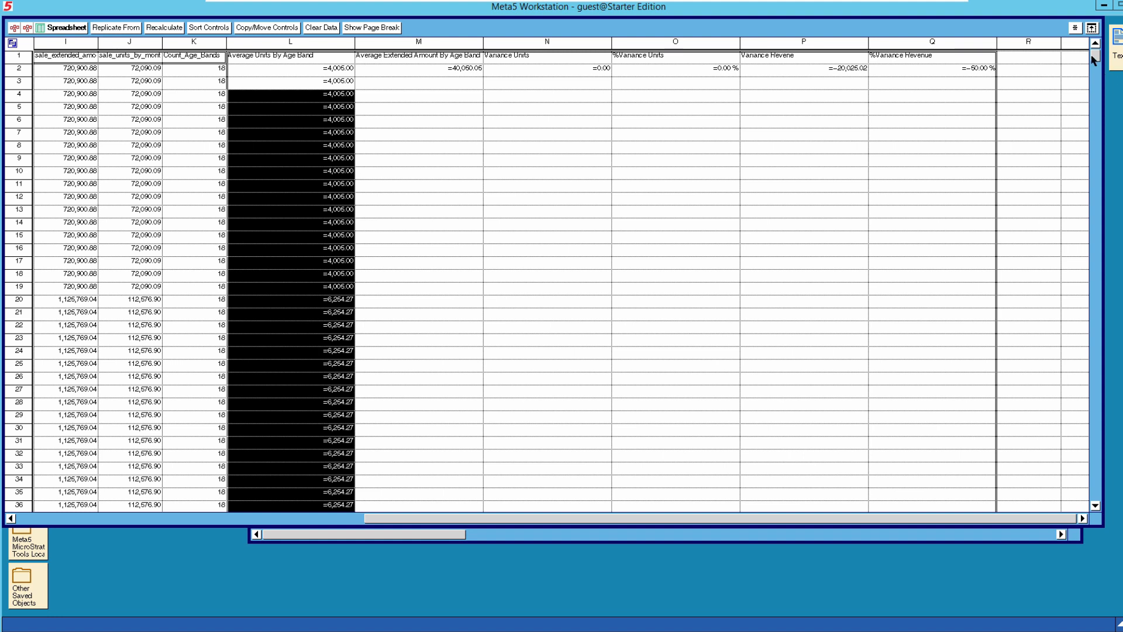
pyautogui.moveTo(1096, 57); pyautogui.dragTo(1096, 525)
pyautogui.scroll(-3, 404, 377)
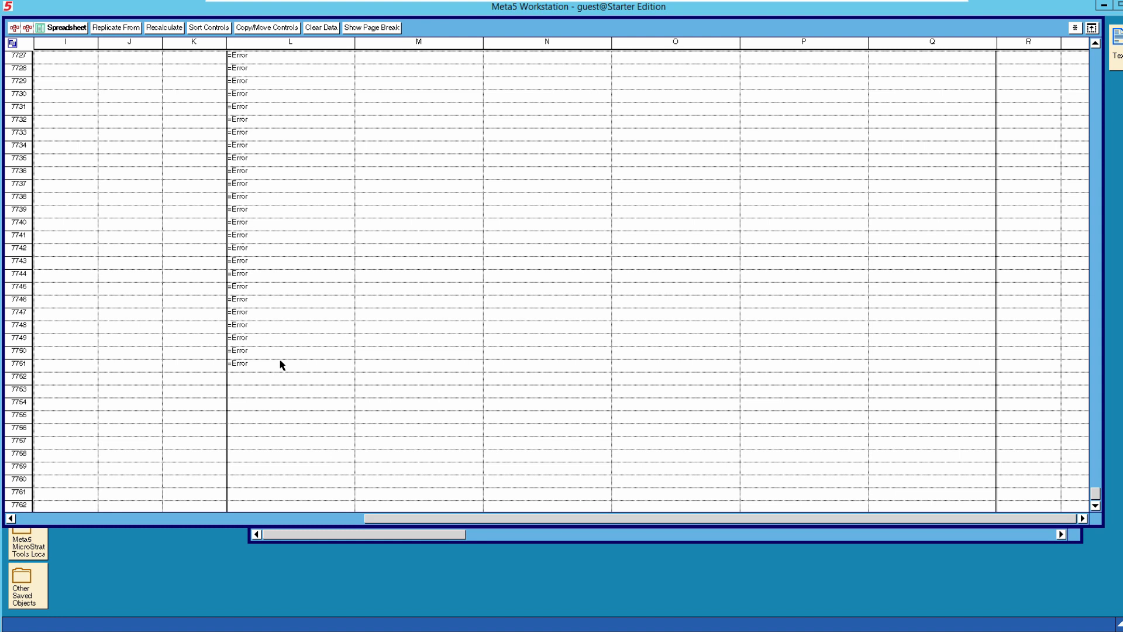
pyautogui.hotkey('ctrl', 'c')
pyautogui.click(249, 380)
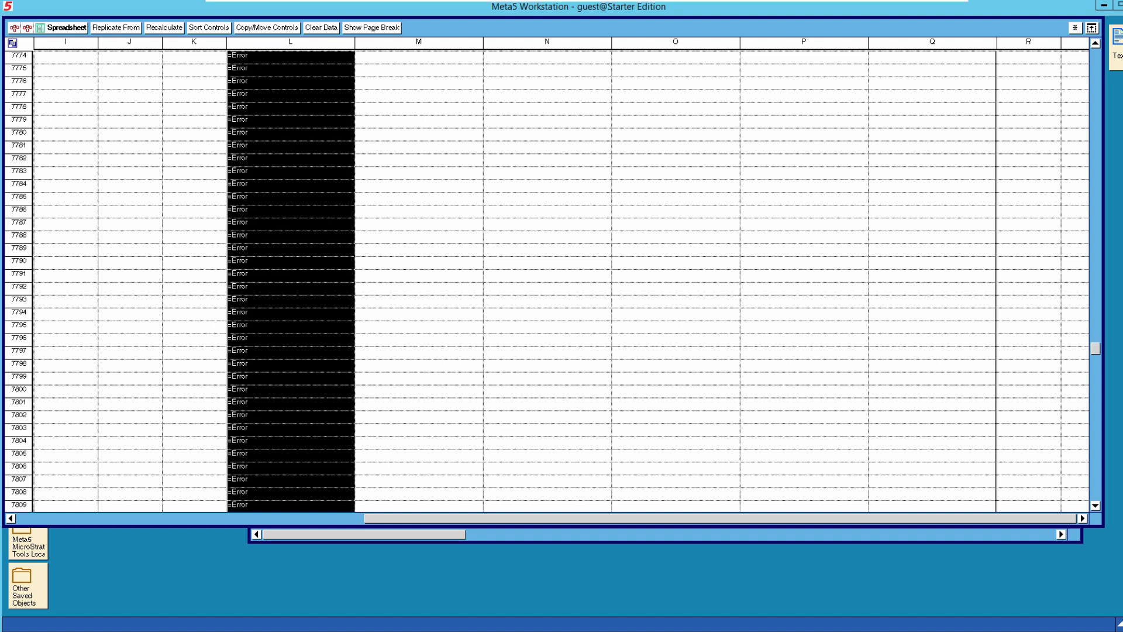
# Delete the surplus formulas in cells L10001 to L11637, beyond the outlined range that ends at row 10000
pyautogui.moveTo(1097, 351); pyautogui.dragTo(1108, 434)
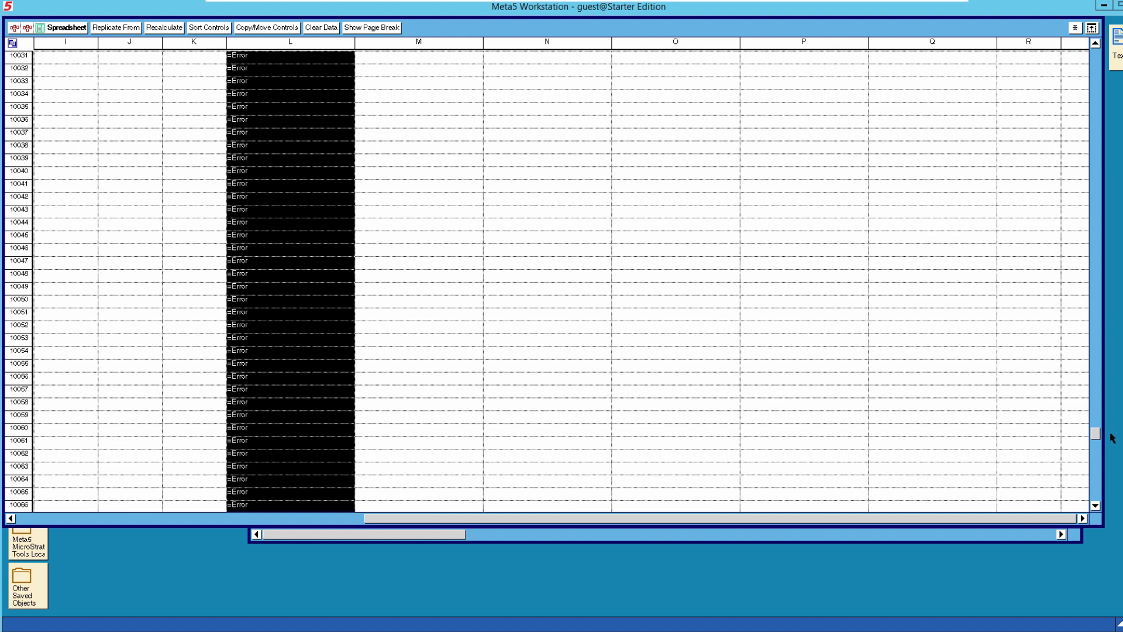
pyautogui.scroll(12, 566, 287)
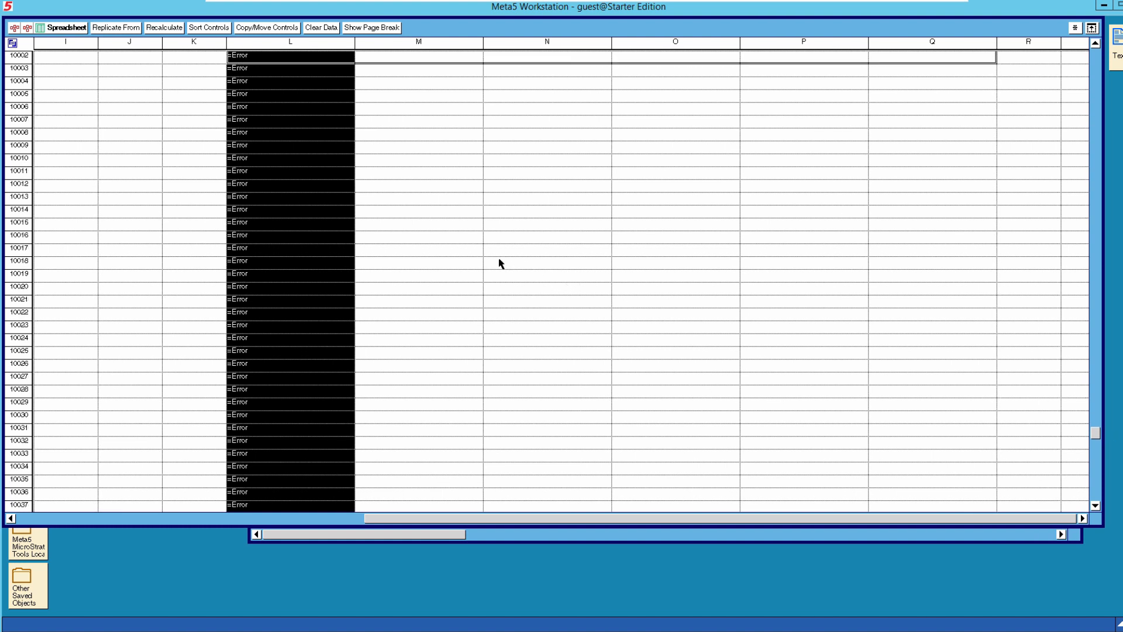
pyautogui.click(214, 210)
pyautogui.click(16, 212)
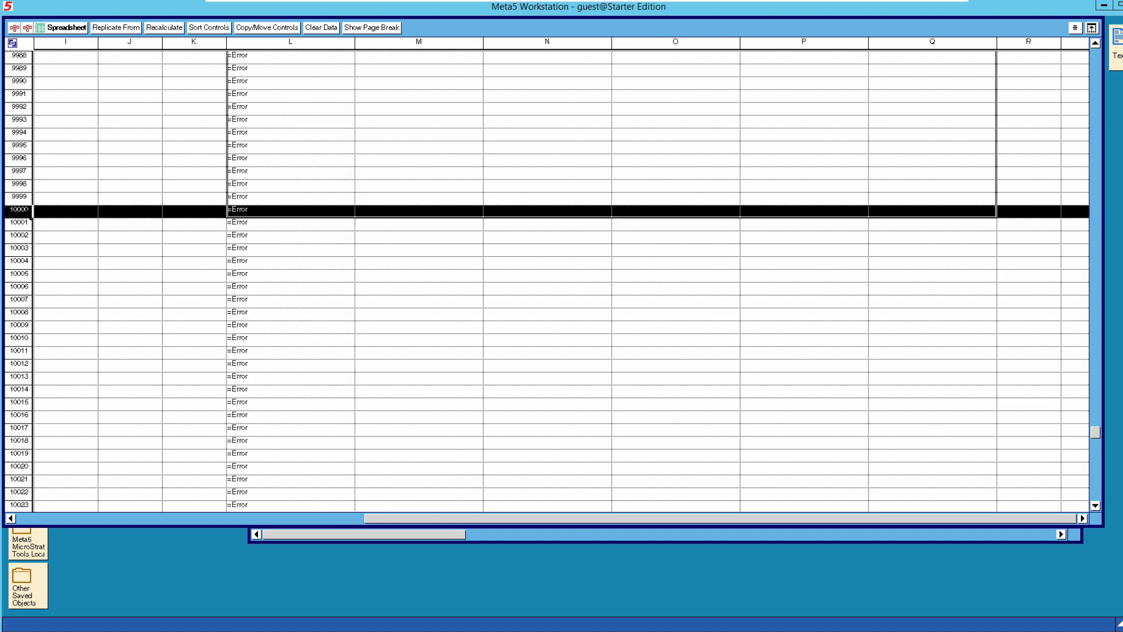
pyautogui.click(768, 191)
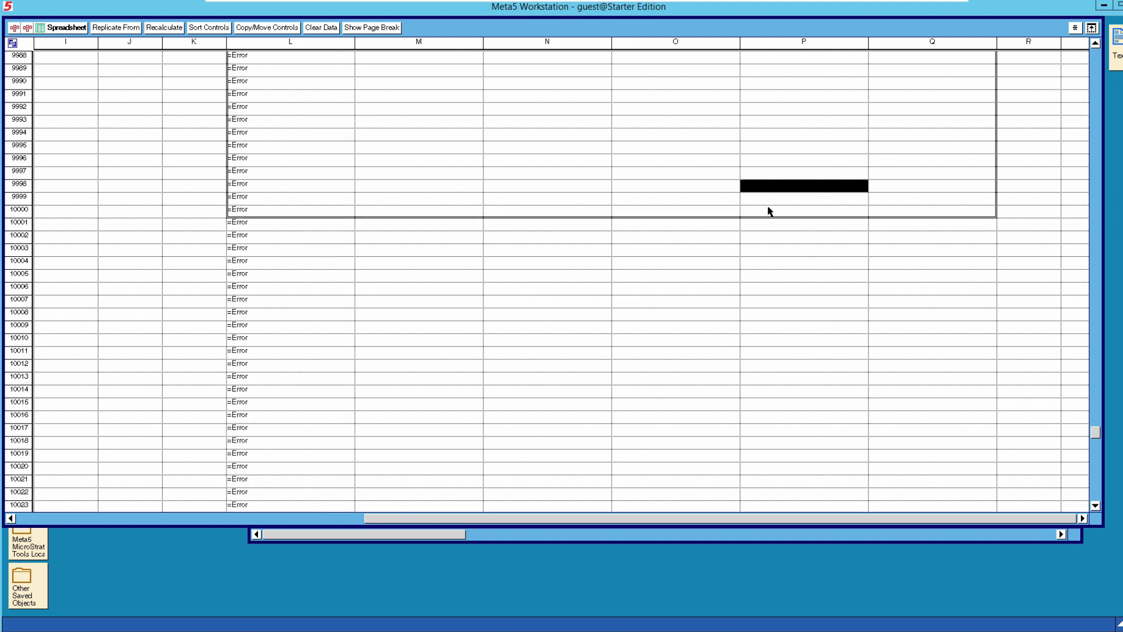
pyautogui.click(303, 225)
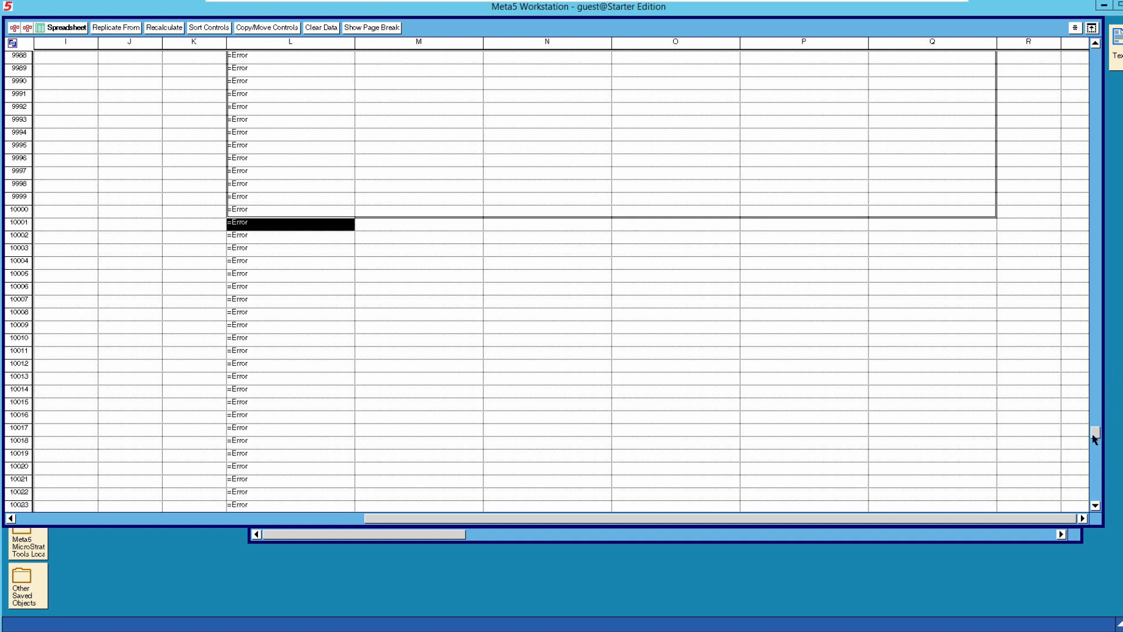
pyautogui.moveTo(1095, 433); pyautogui.dragTo(1095, 494)
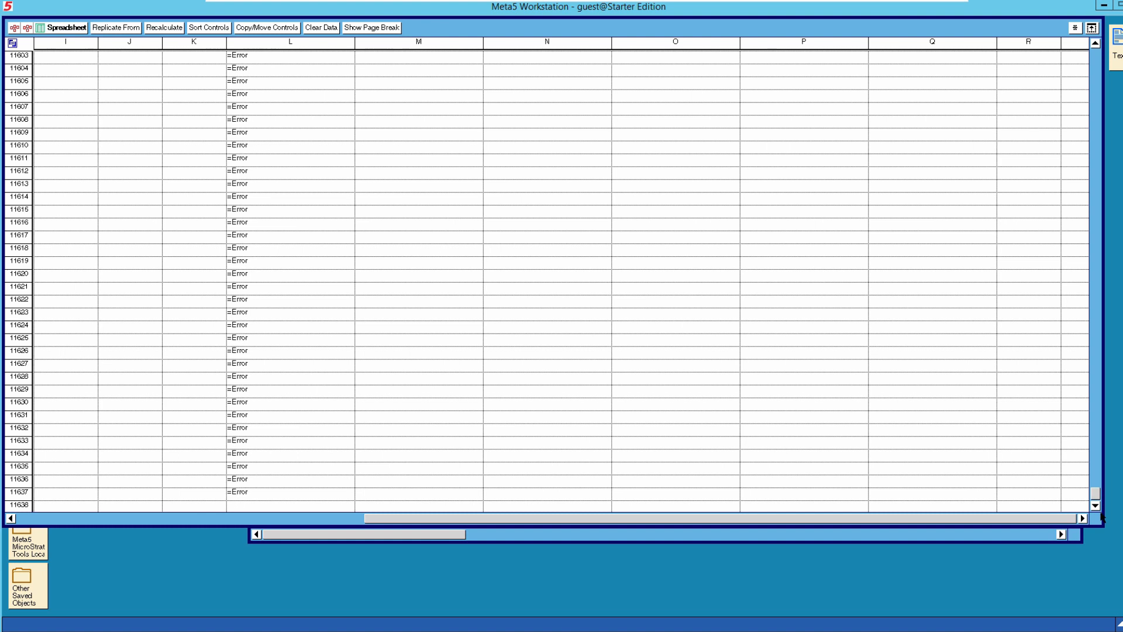
pyautogui.keyDown('shift'); pyautogui.click(282, 497); pyautogui.keyUp('shift')
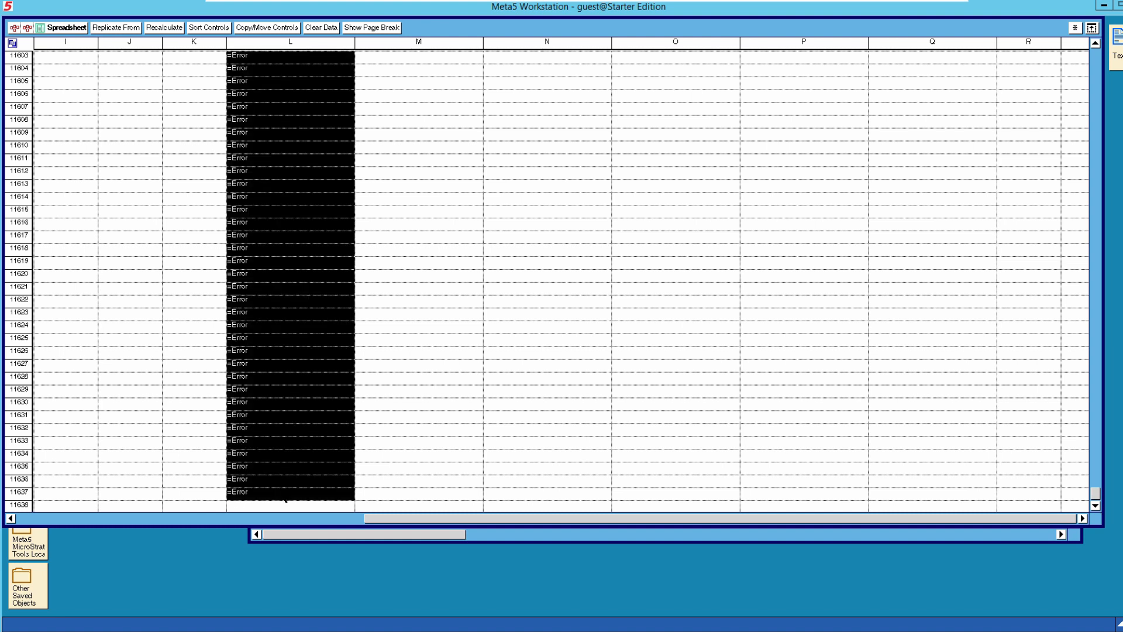
pyautogui.press('Delete')
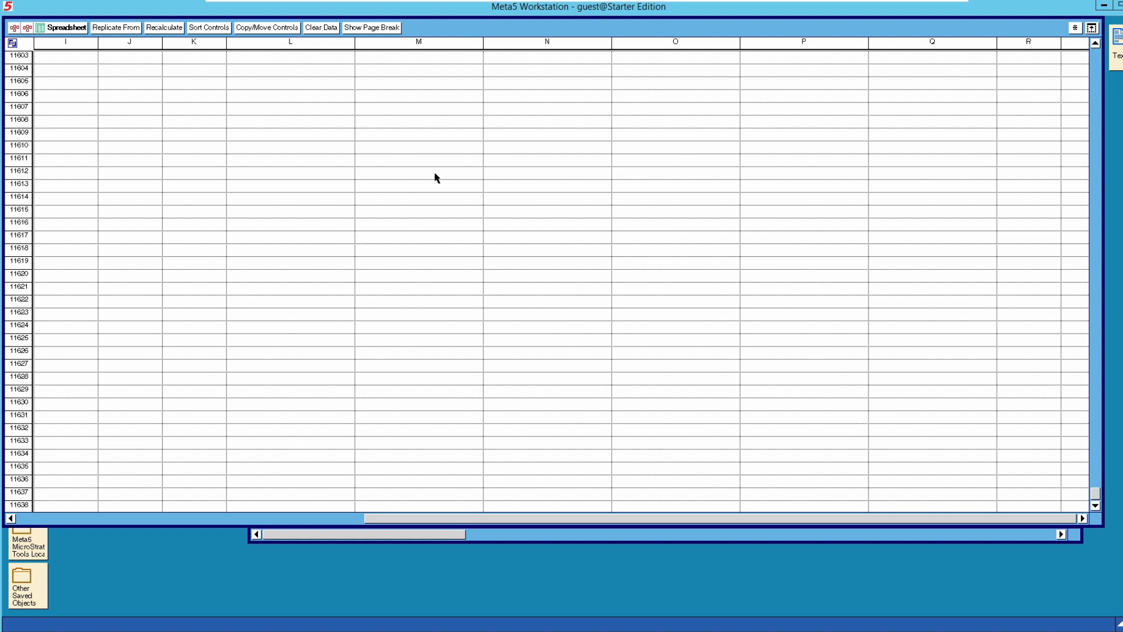
# Review the column L formulas from row 2 down to row 10000, then return to the last data row, 3889
pyautogui.click(57, 27)
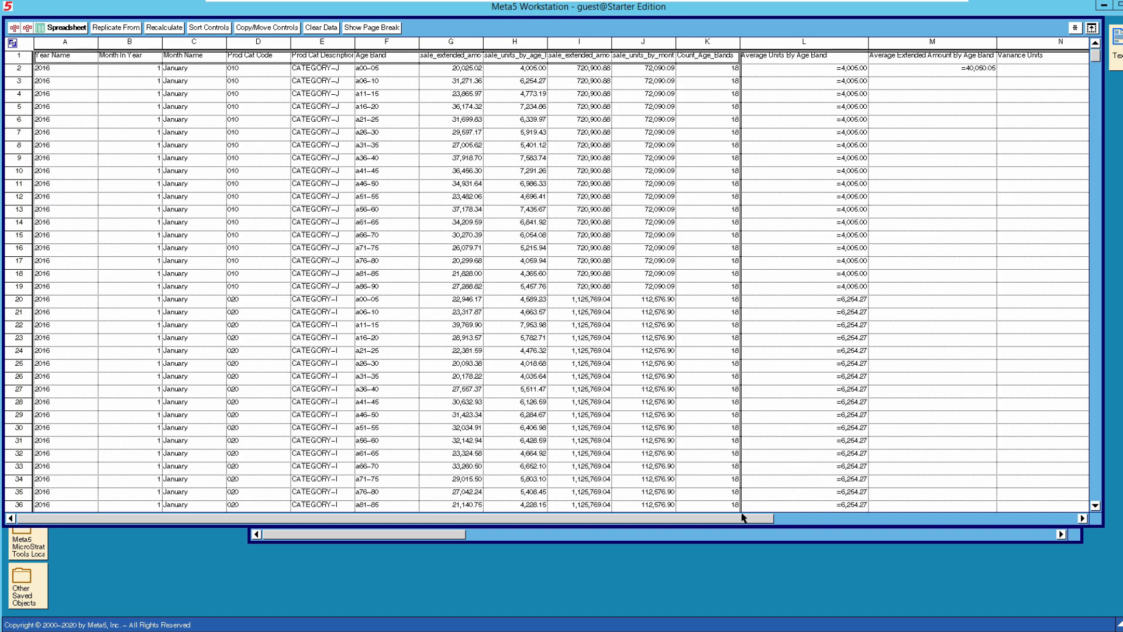
pyautogui.moveTo(763, 518); pyautogui.dragTo(1029, 518)
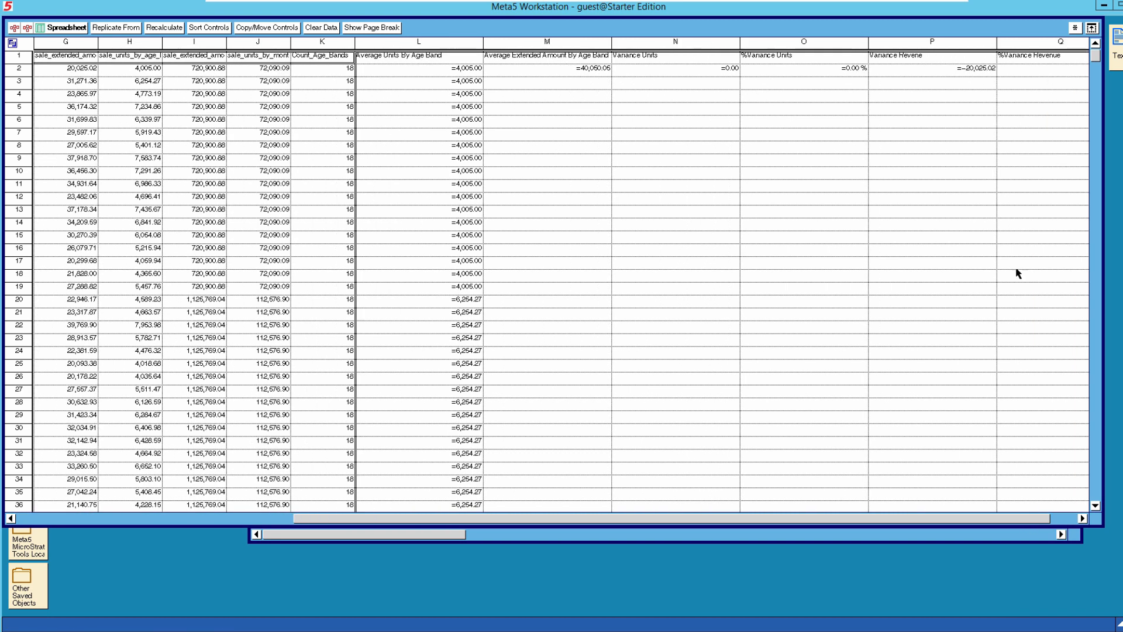
pyautogui.moveTo(1095, 62); pyautogui.dragTo(1096, 523)
pyautogui.scroll(-2, 606, 418)
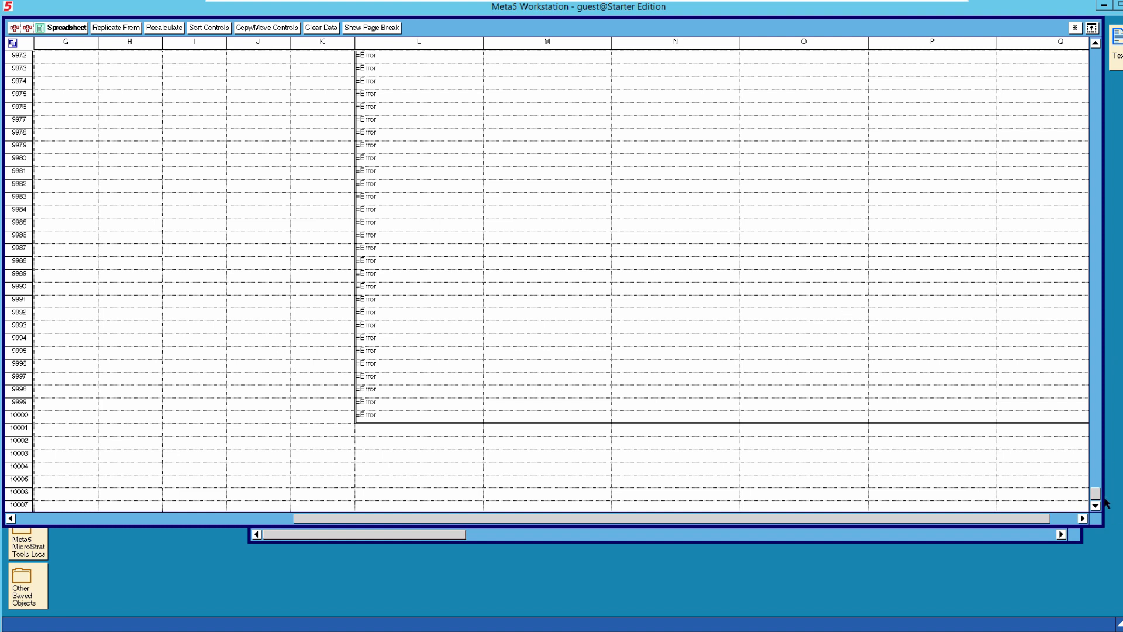
pyautogui.moveTo(1098, 494); pyautogui.dragTo(1082, 230)
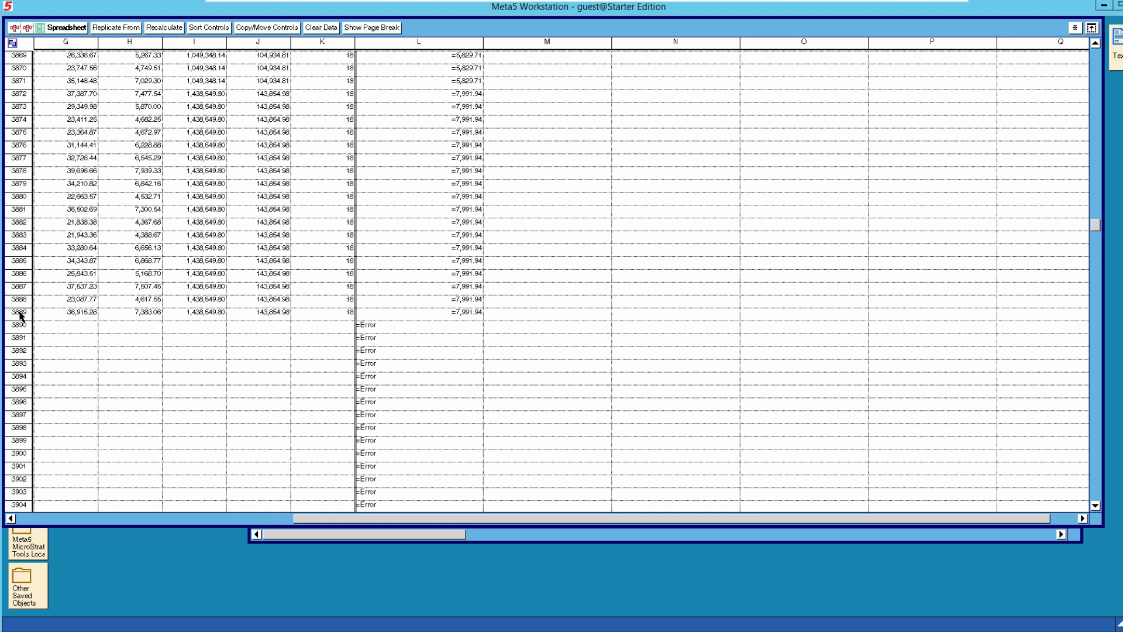
# Replicate the Average Extended Amount By Age Band formula from cell M2 into cells M3 to M10000
pyautogui.click(44, 518)
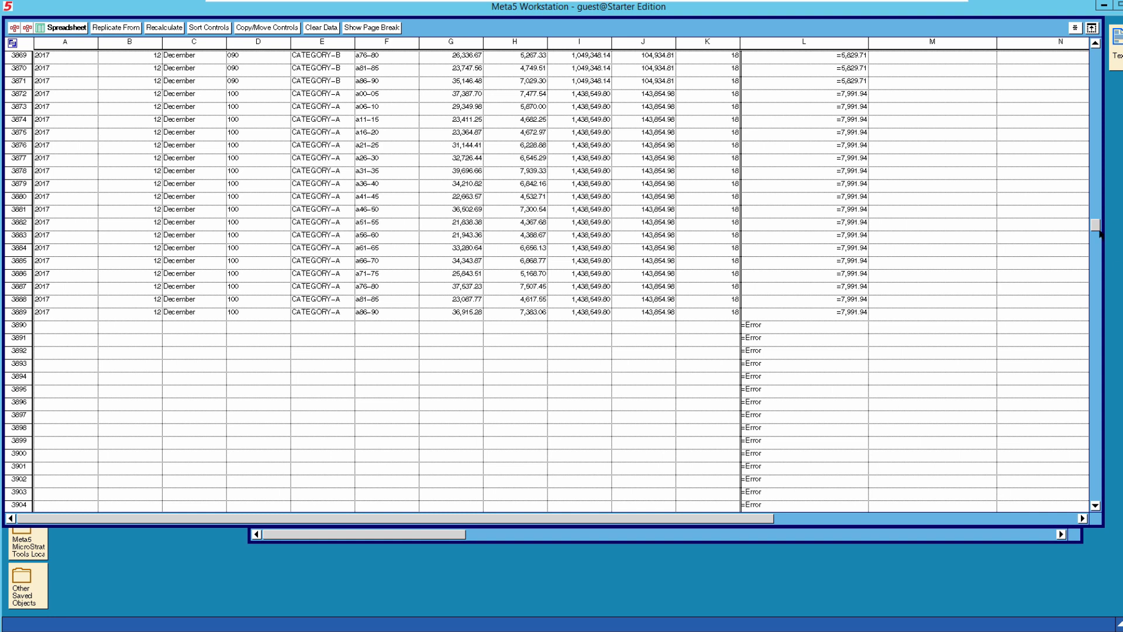
pyautogui.moveTo(1095, 227); pyautogui.dragTo(1094, 47)
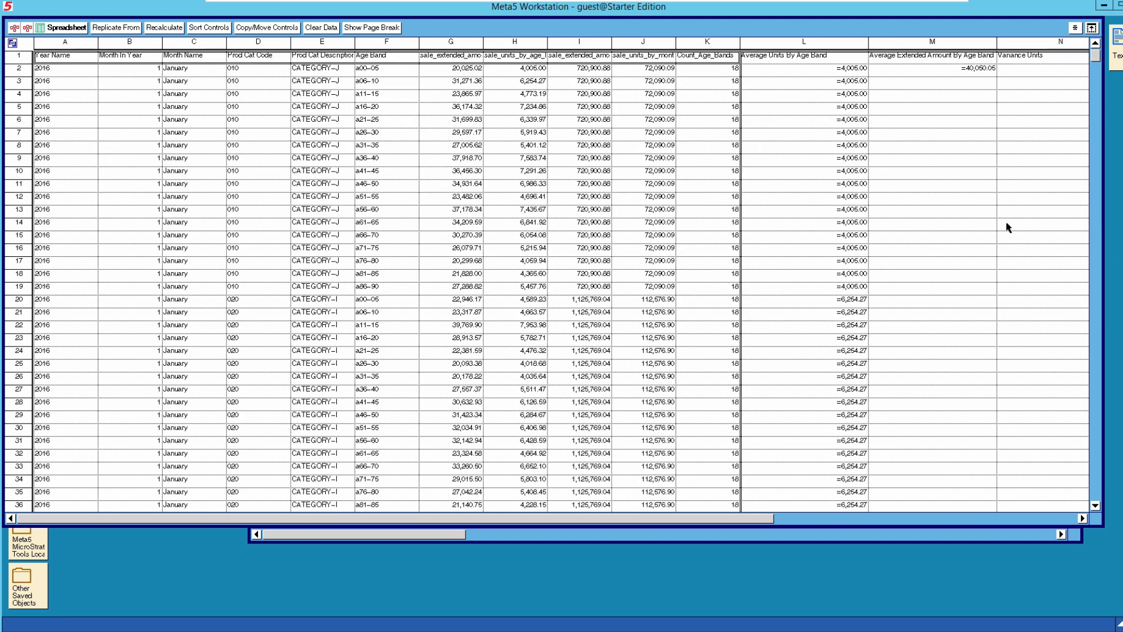
pyautogui.moveTo(726, 521); pyautogui.dragTo(1011, 525)
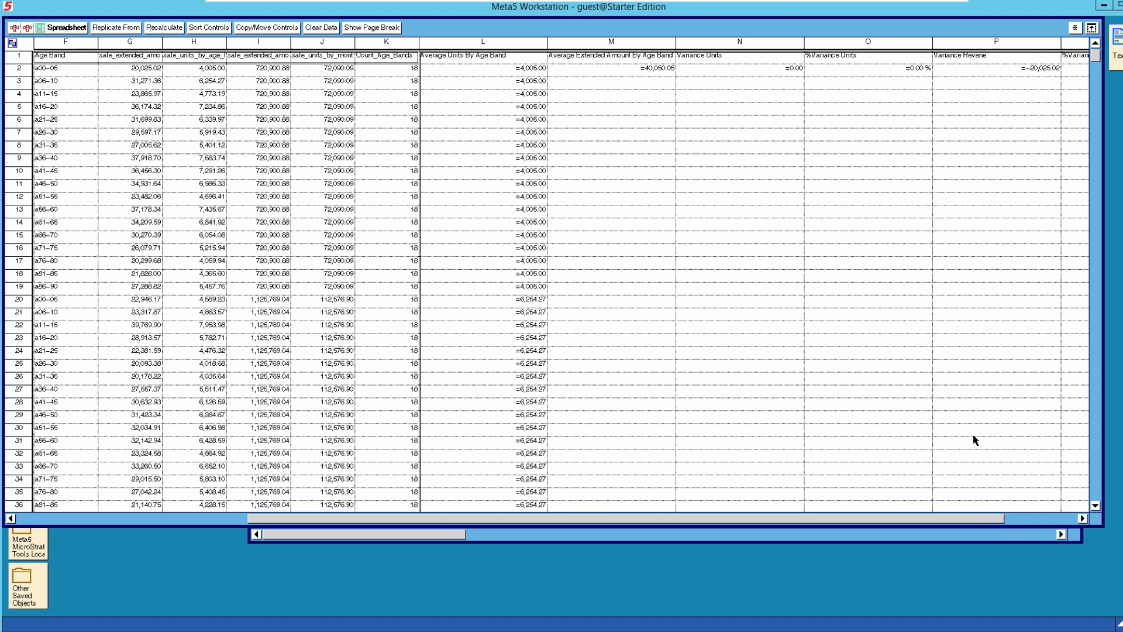
pyautogui.click(623, 87)
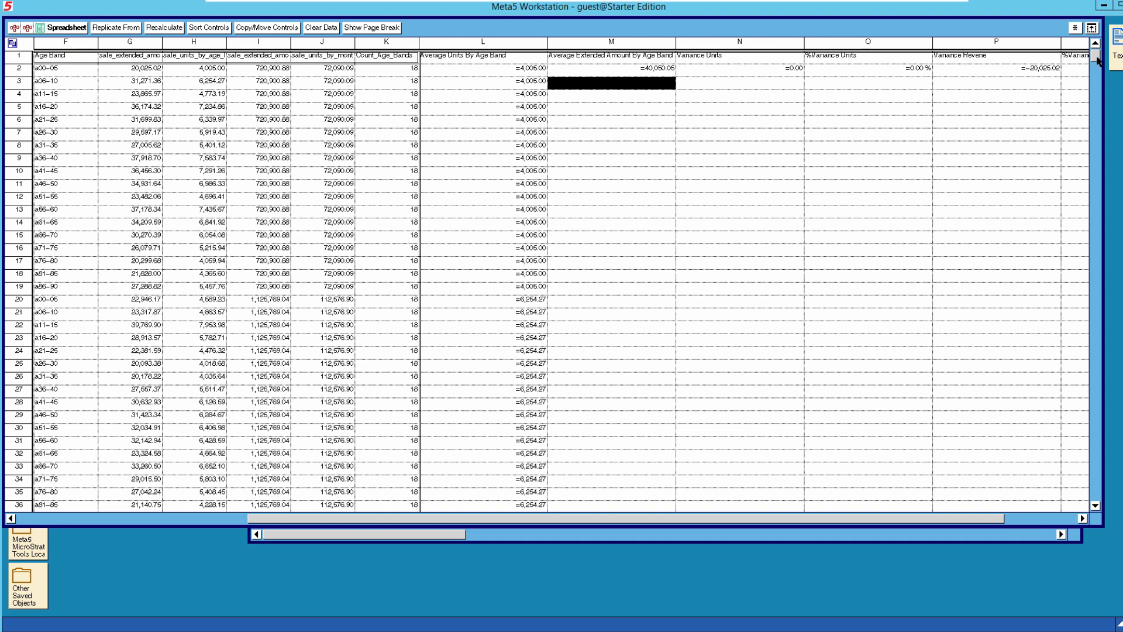
pyautogui.moveTo(1096, 165); pyautogui.dragTo(1094, 501)
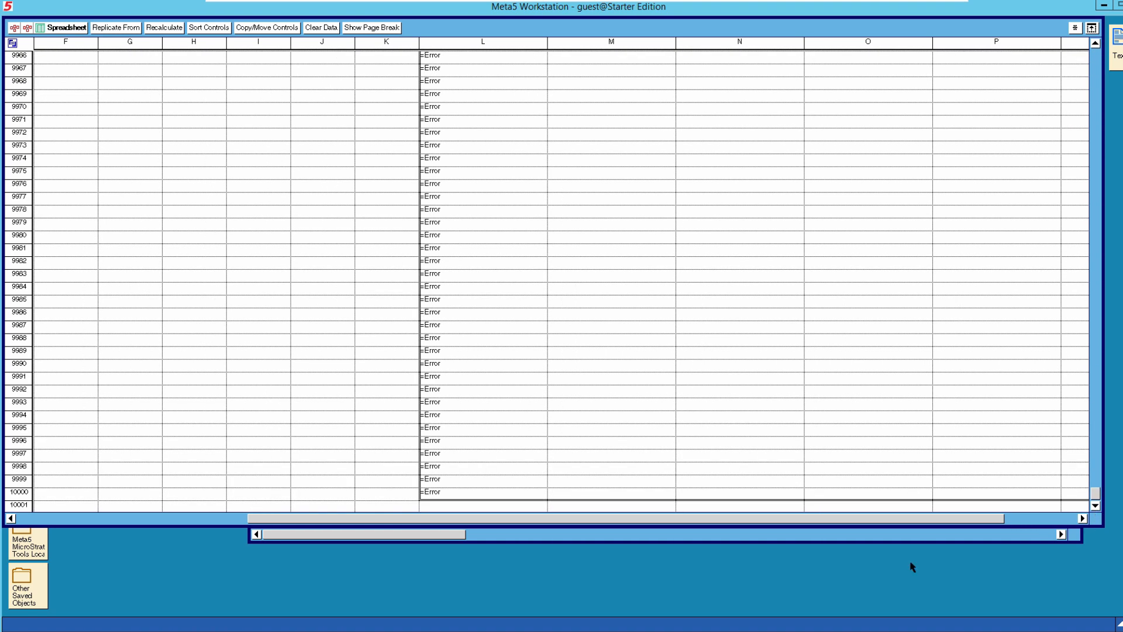
pyautogui.keyDown('shift'); pyautogui.click(639, 494); pyautogui.keyUp('shift')
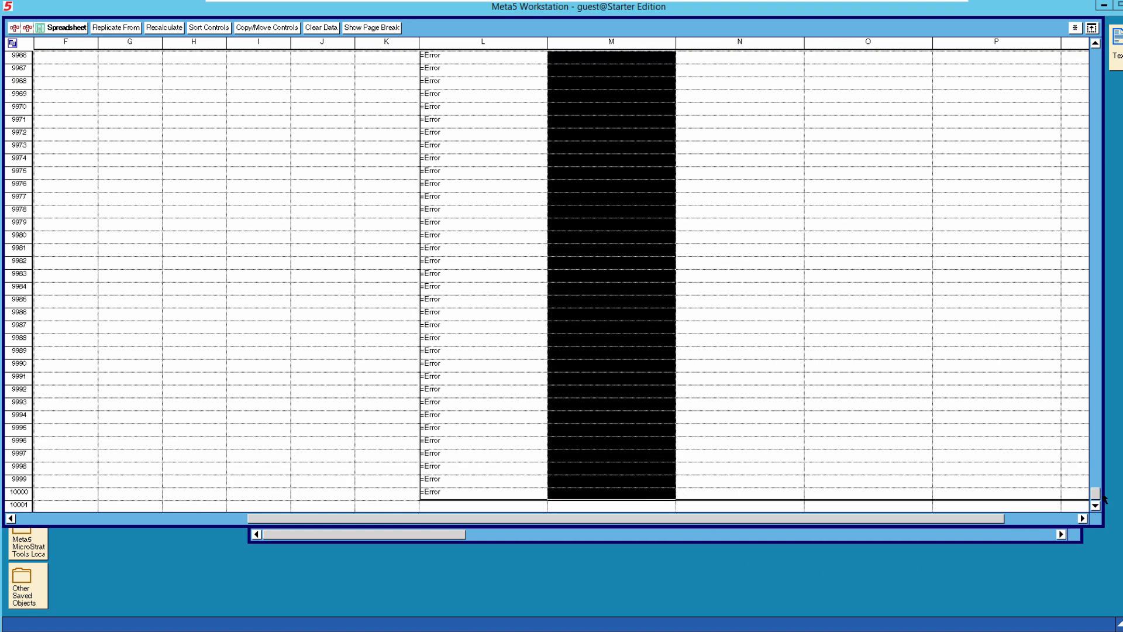
pyautogui.moveTo(1097, 497); pyautogui.dragTo(1065, 48)
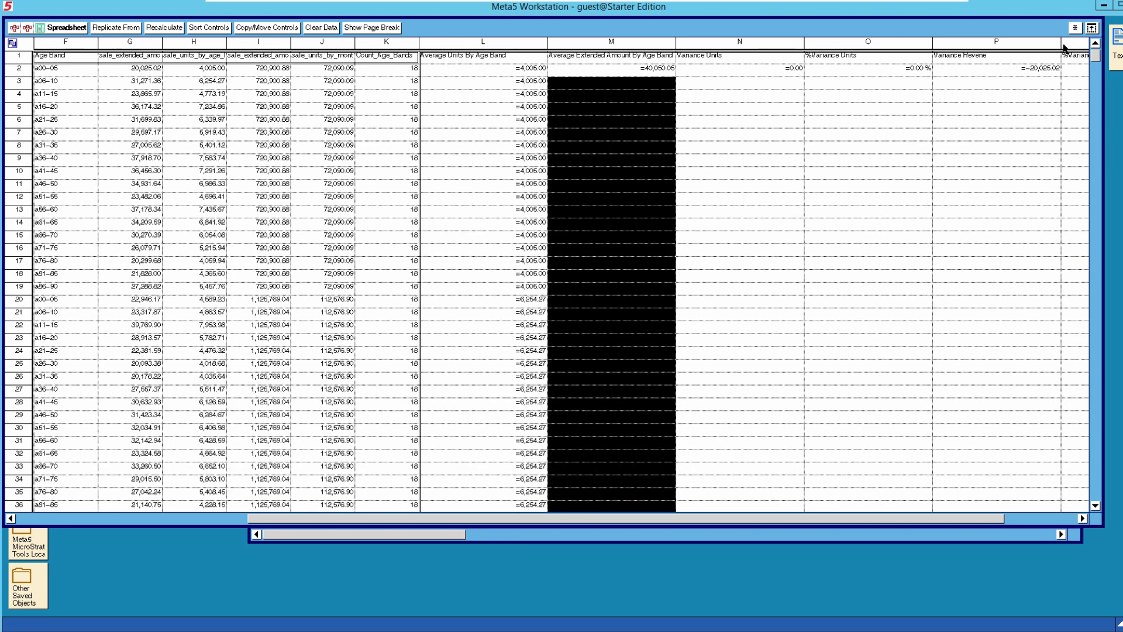
pyautogui.click(115, 28)
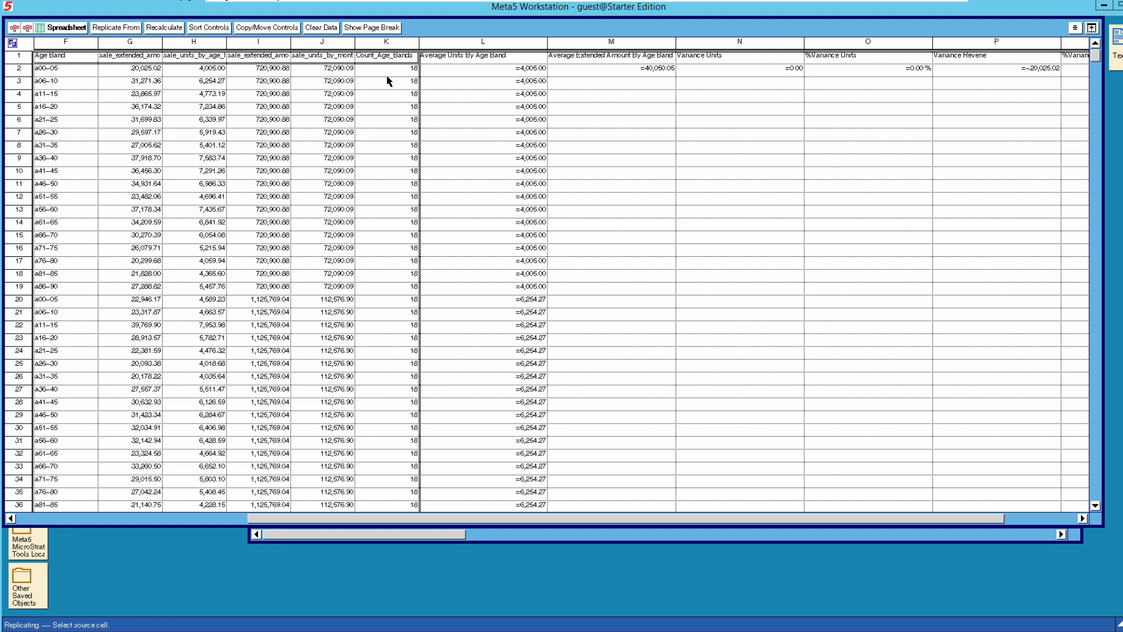
pyautogui.click(634, 69)
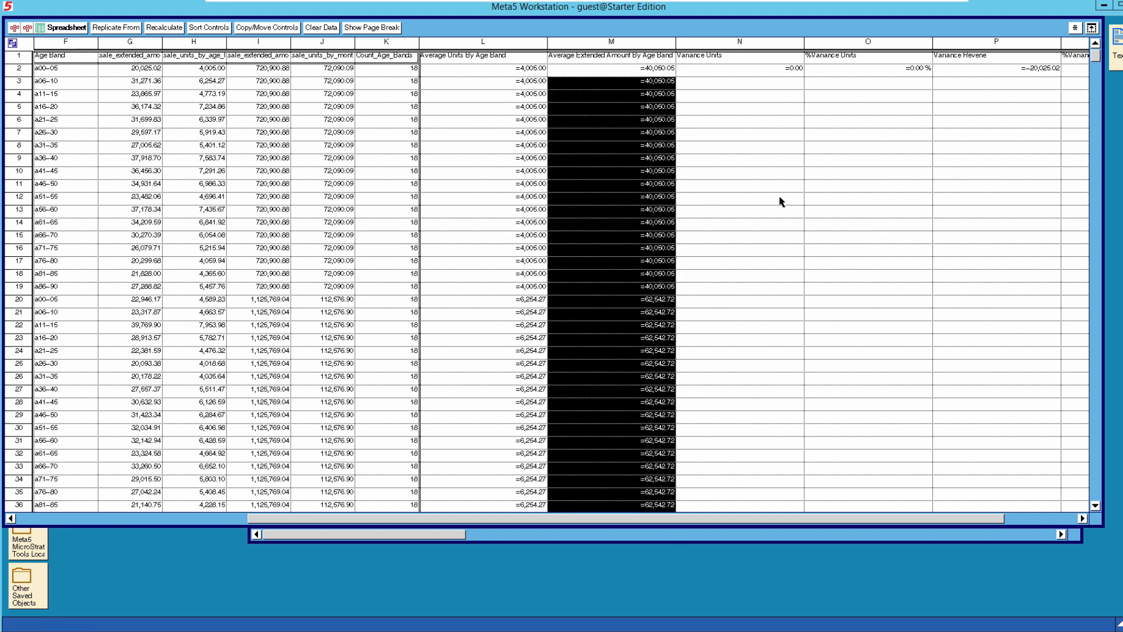
# Replicate the Variance Units formula from cell N2 into cells N3 to N10000
pyautogui.click(759, 81)
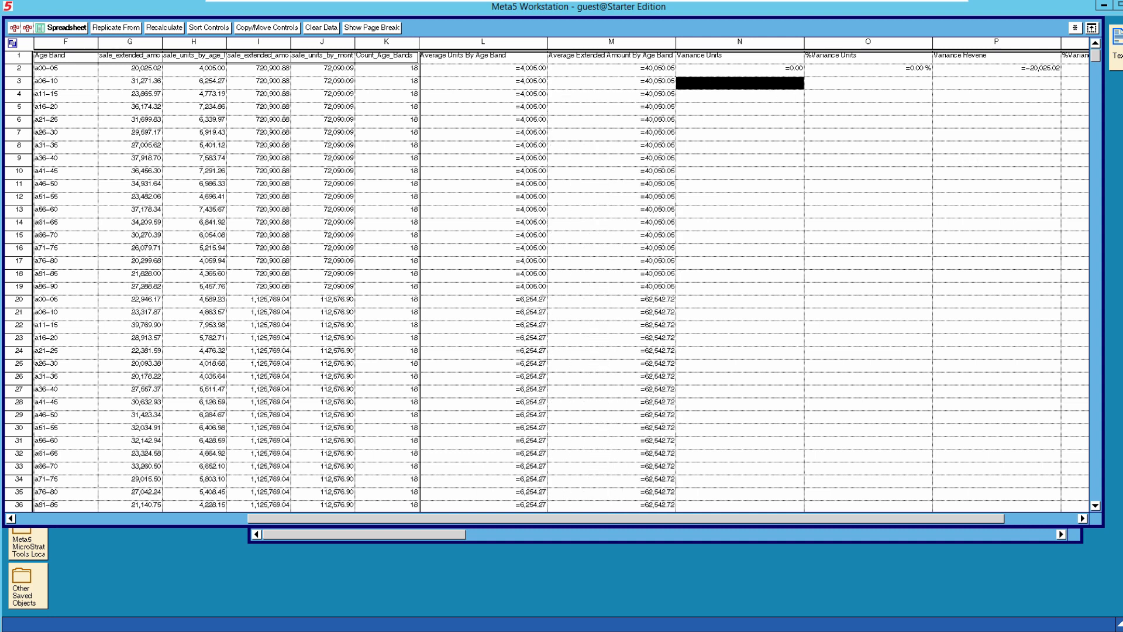
pyautogui.moveTo(1099, 98); pyautogui.dragTo(1088, 517)
pyautogui.keyDown('shift'); pyautogui.click(746, 494); pyautogui.keyUp('shift')
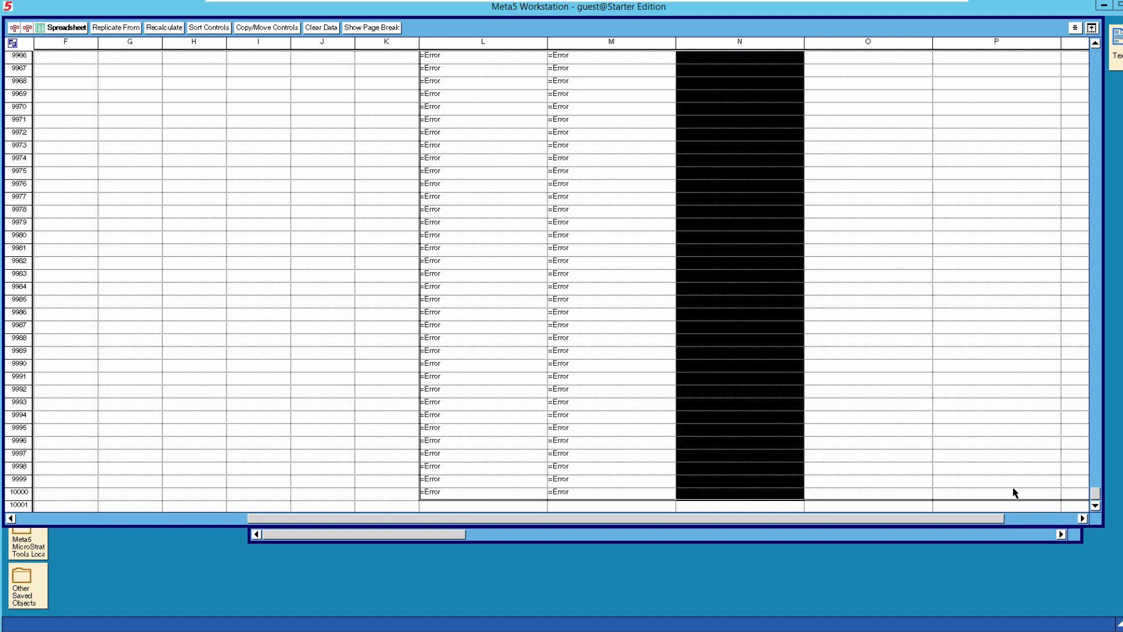
pyautogui.moveTo(1096, 500); pyautogui.dragTo(1096, 48)
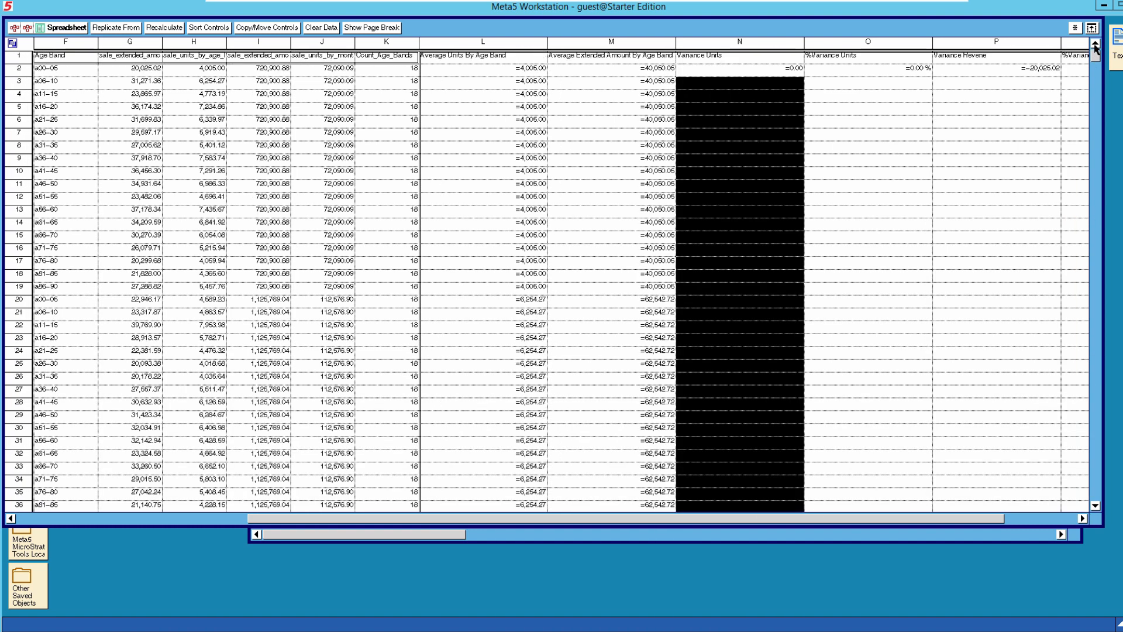
pyautogui.click(115, 28)
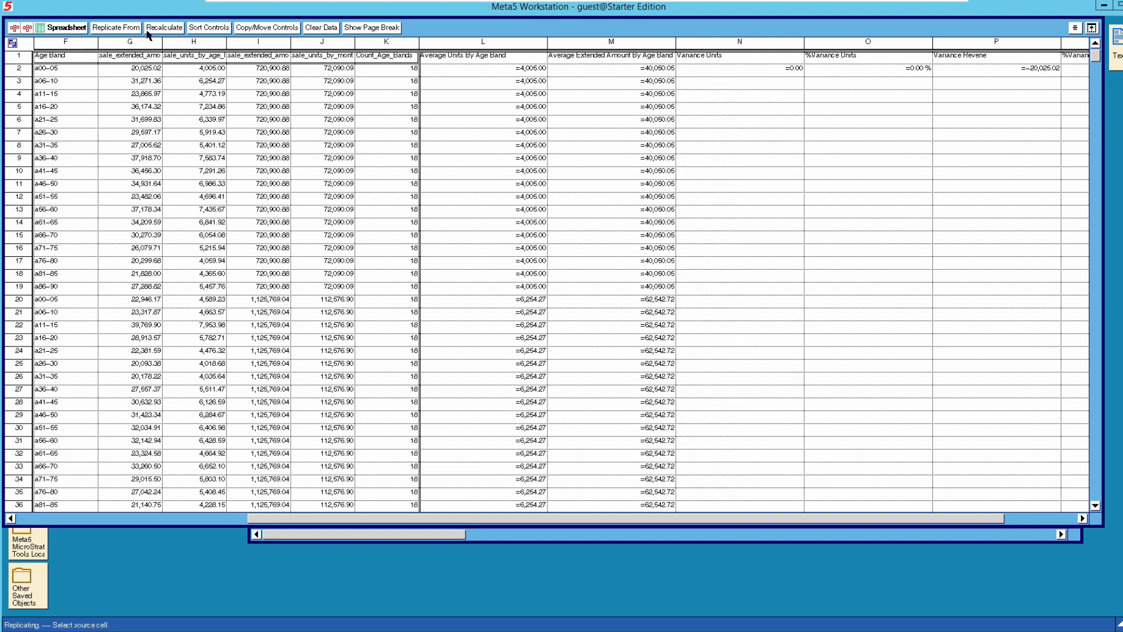
pyautogui.click(722, 71)
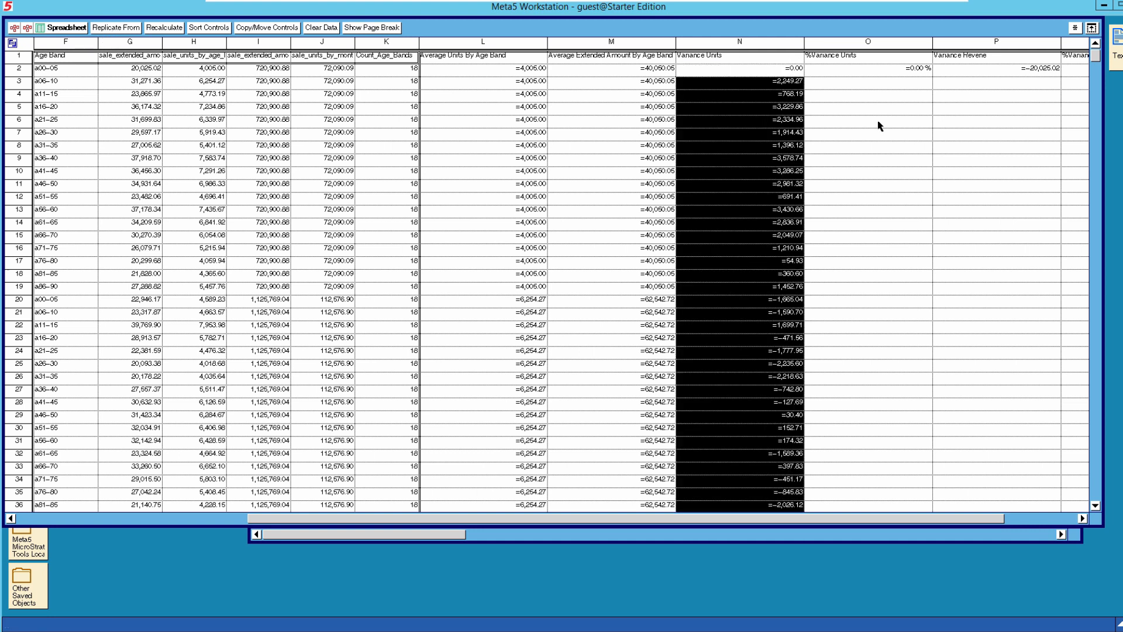
# Replicate the %Variance Units formula from cell O2 into cells O3 to O10000
pyautogui.click(892, 82)
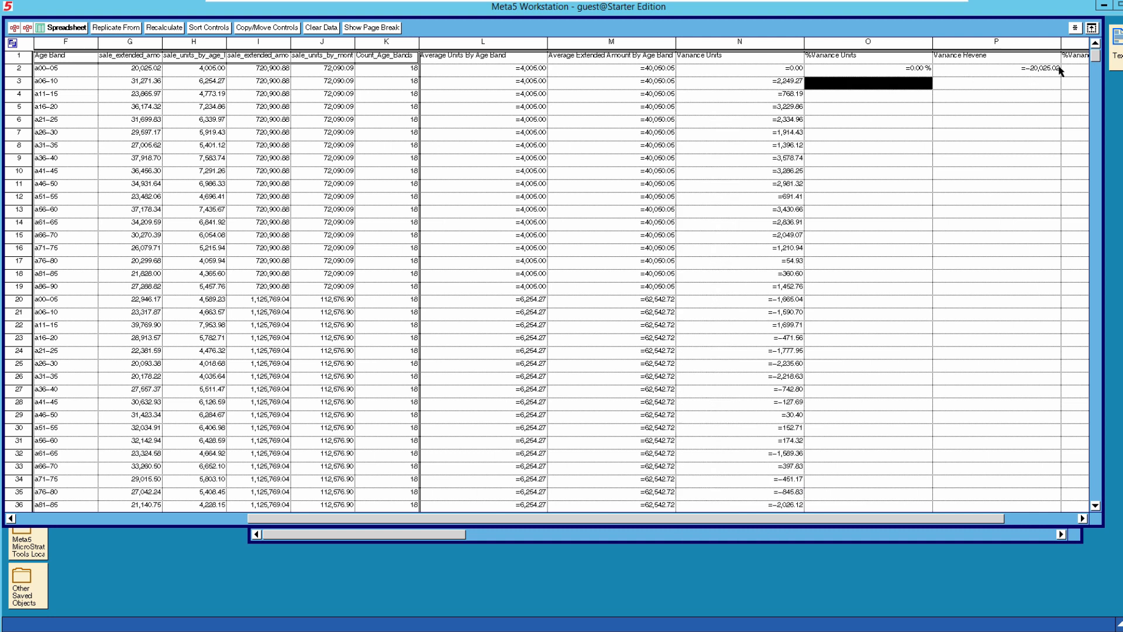
pyautogui.moveTo(1095, 59); pyautogui.dragTo(1114, 516)
pyautogui.keyDown('shift'); pyautogui.click(882, 494); pyautogui.keyUp('shift')
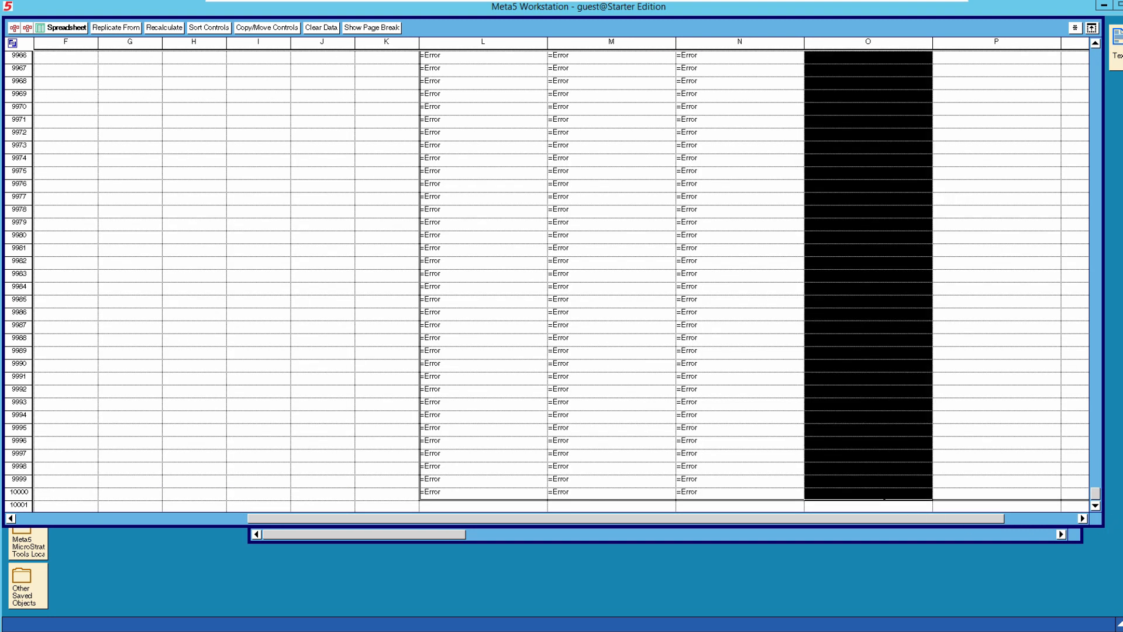
pyautogui.moveTo(1097, 378); pyautogui.dragTo(1095, 45)
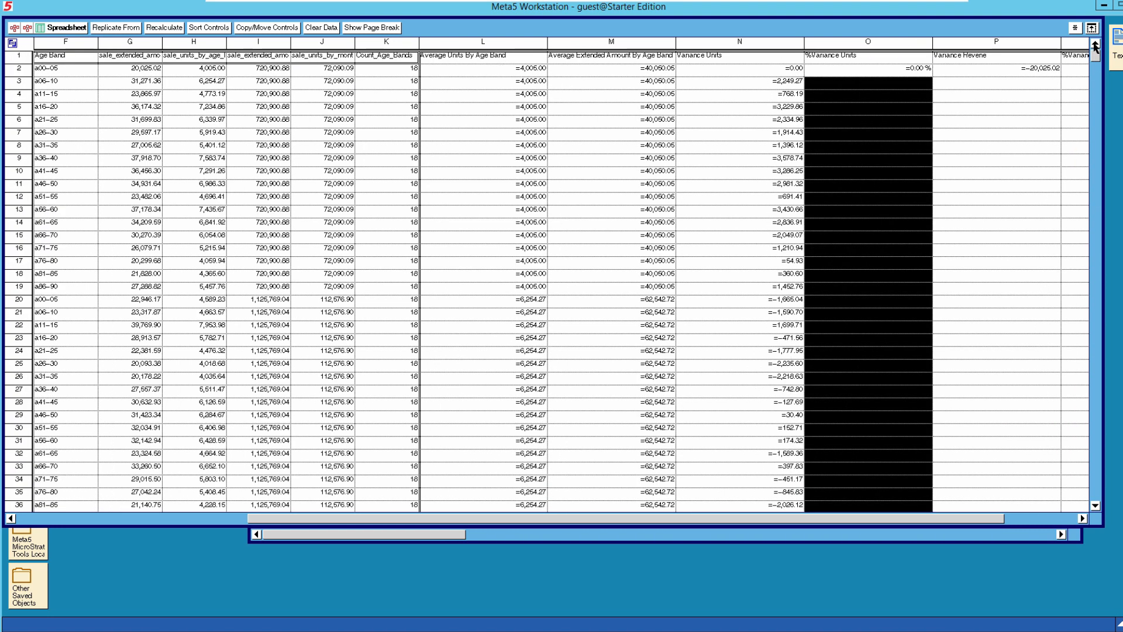
pyautogui.click(122, 27)
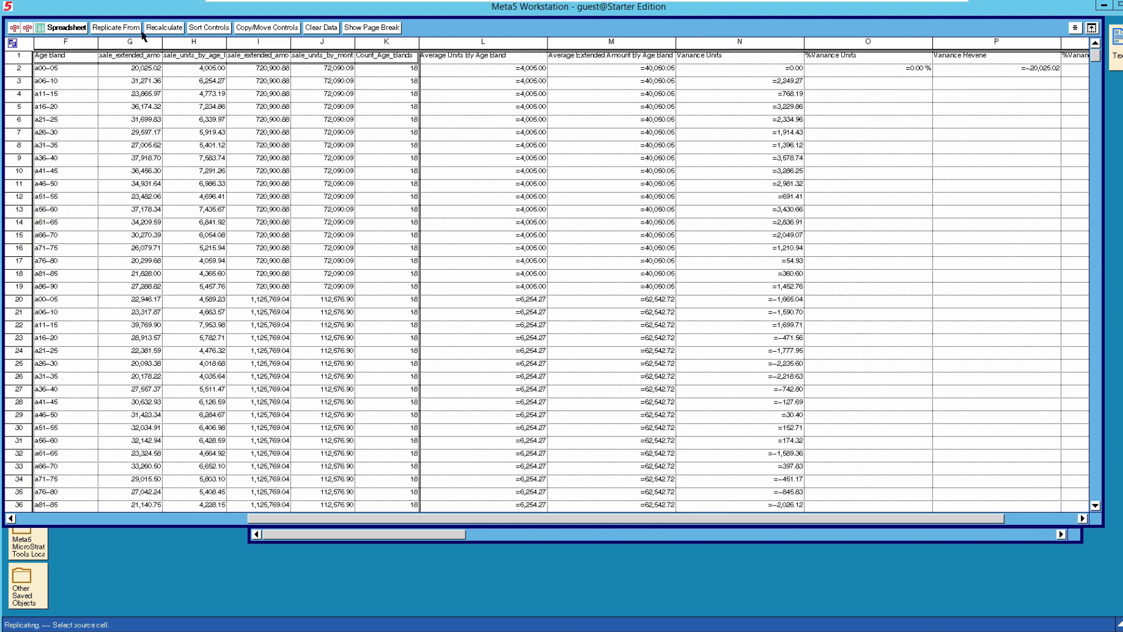
pyautogui.click(879, 69)
# Replicate the revenue variance formula from cell P2 into cells P3 to P10000
pyautogui.moveTo(945, 521); pyautogui.dragTo(1081, 534)
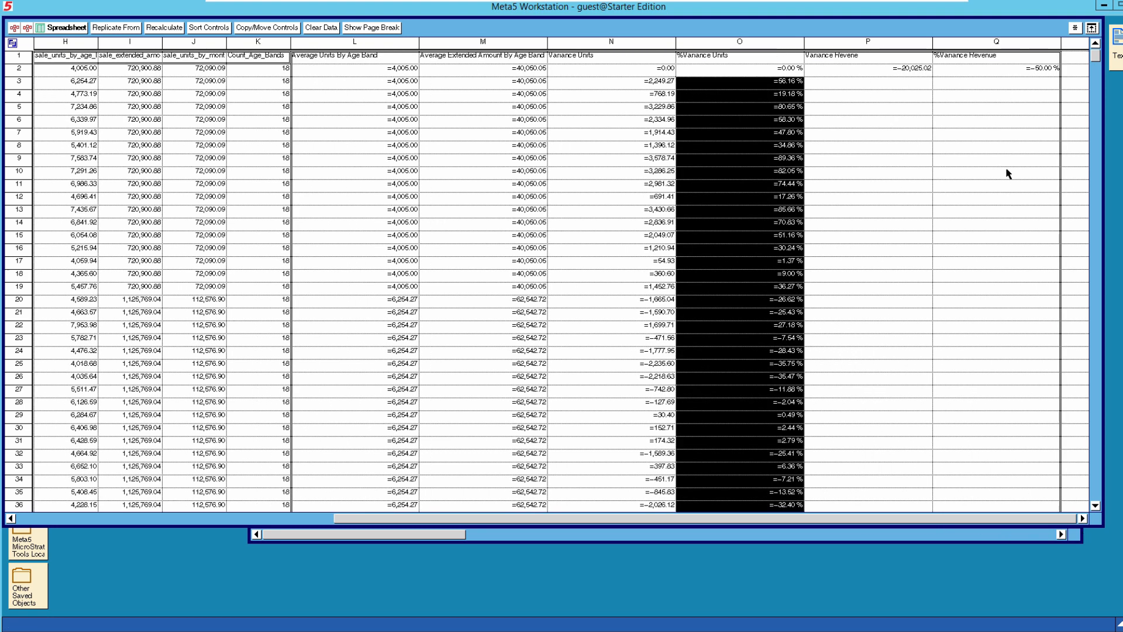
pyautogui.click(843, 82)
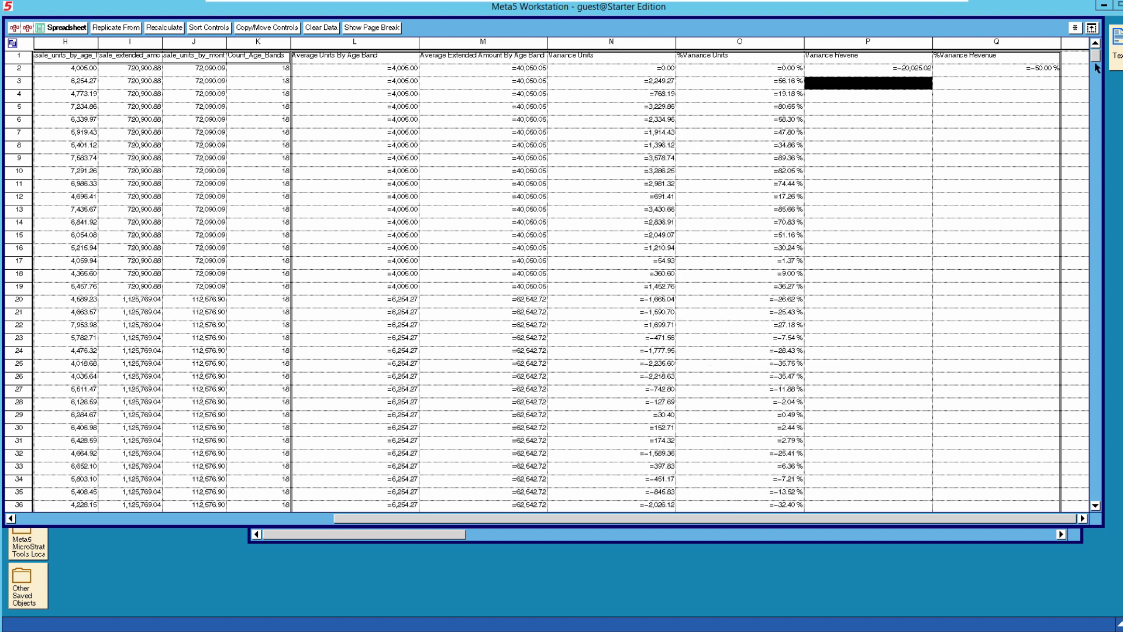
pyautogui.moveTo(1095, 61); pyautogui.dragTo(1113, 535)
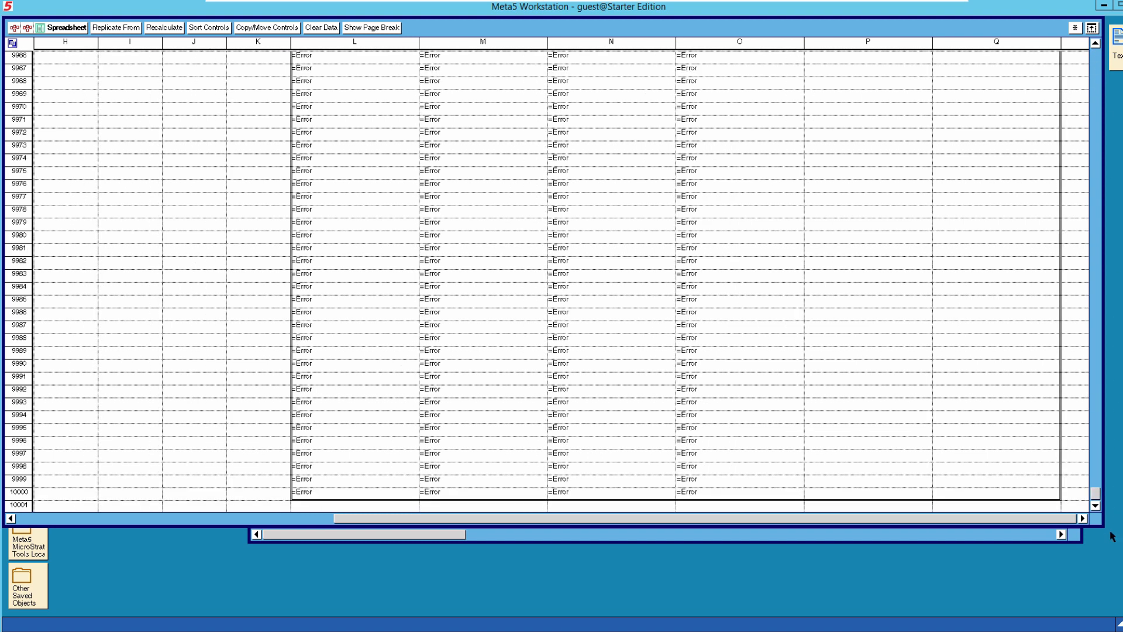
pyautogui.keyDown('shift'); pyautogui.click(895, 495); pyautogui.keyUp('shift')
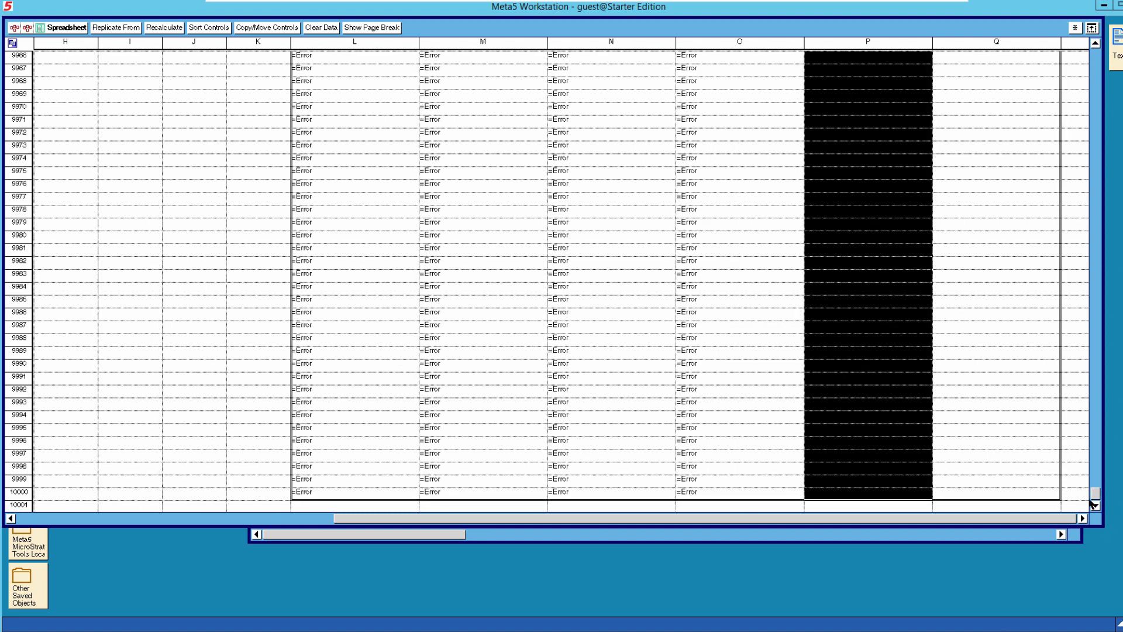
pyautogui.moveTo(1096, 497); pyautogui.dragTo(1095, 56)
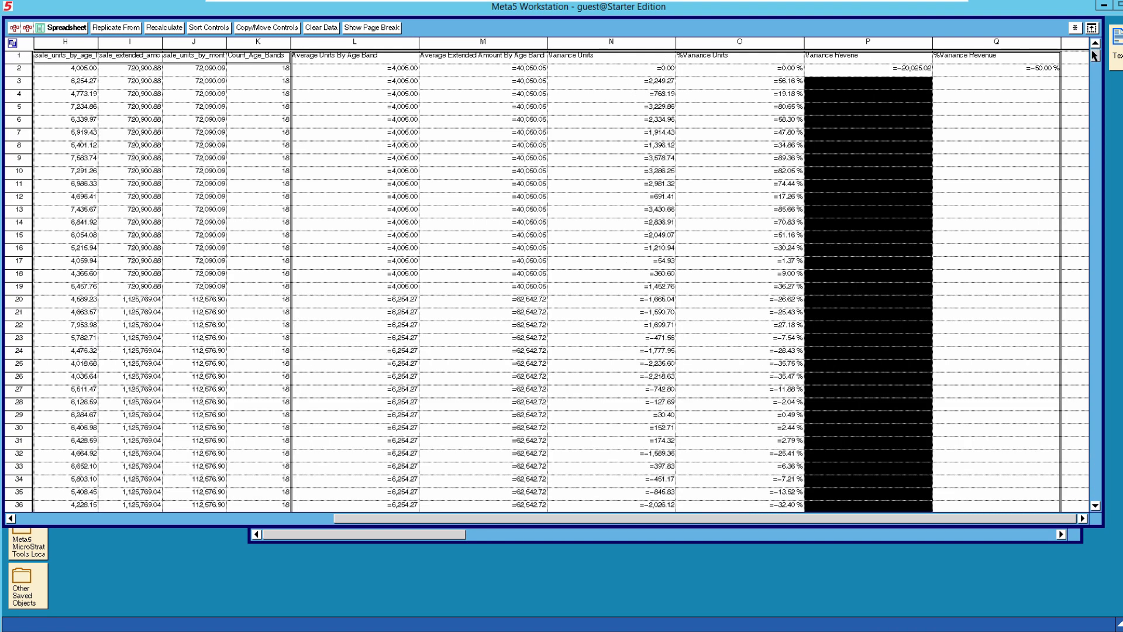
pyautogui.click(115, 28)
pyautogui.click(855, 69)
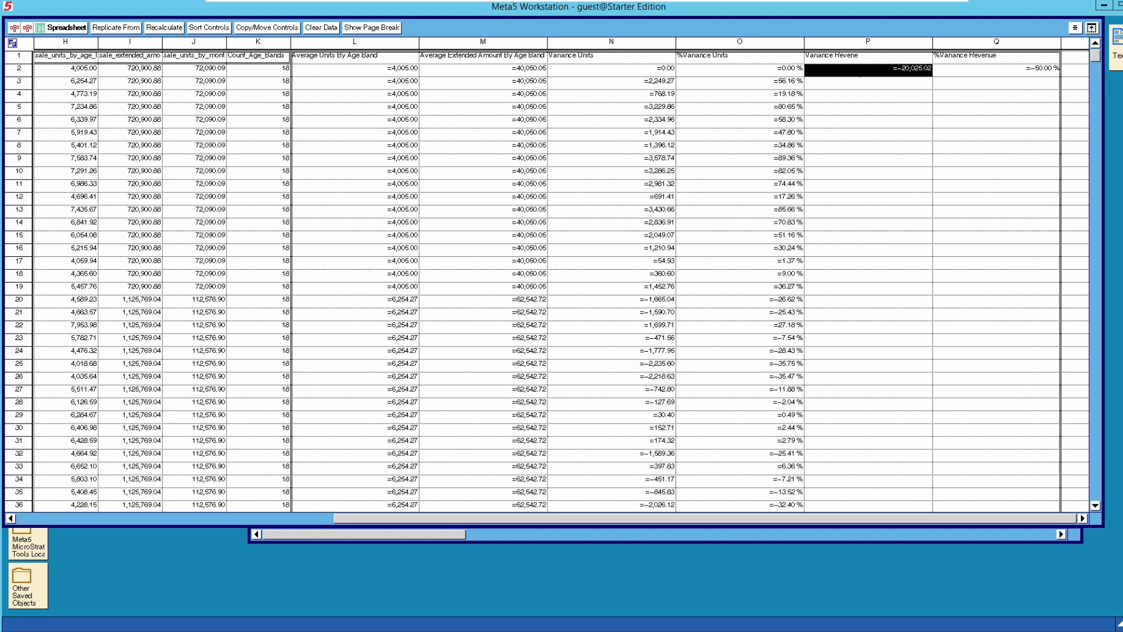
# Replicate the %Variance Revenue formula from cell Q2 into cells Q3 to Q10000
pyautogui.click(961, 83)
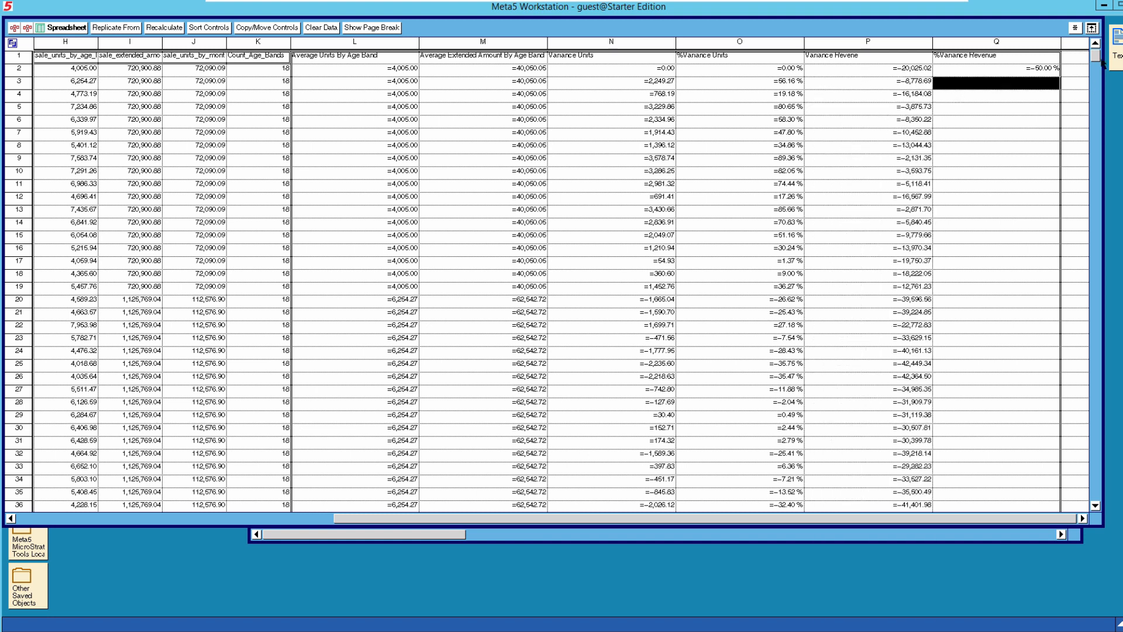
pyautogui.moveTo(1097, 209); pyautogui.dragTo(1104, 516)
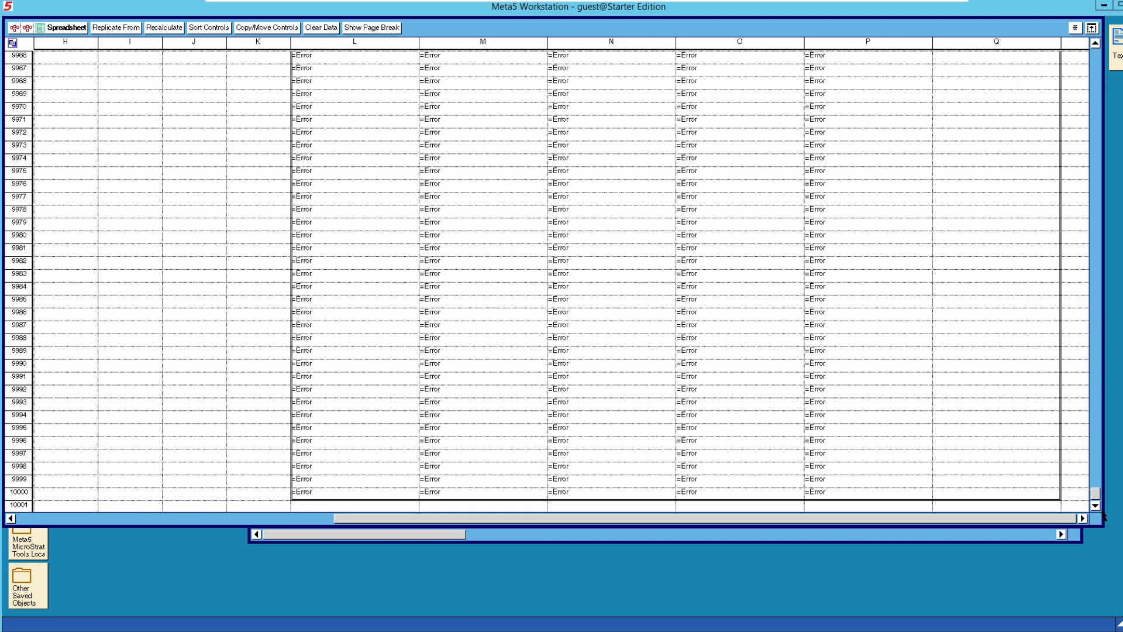
pyautogui.keyDown('shift'); pyautogui.click(1018, 498); pyautogui.keyUp('shift')
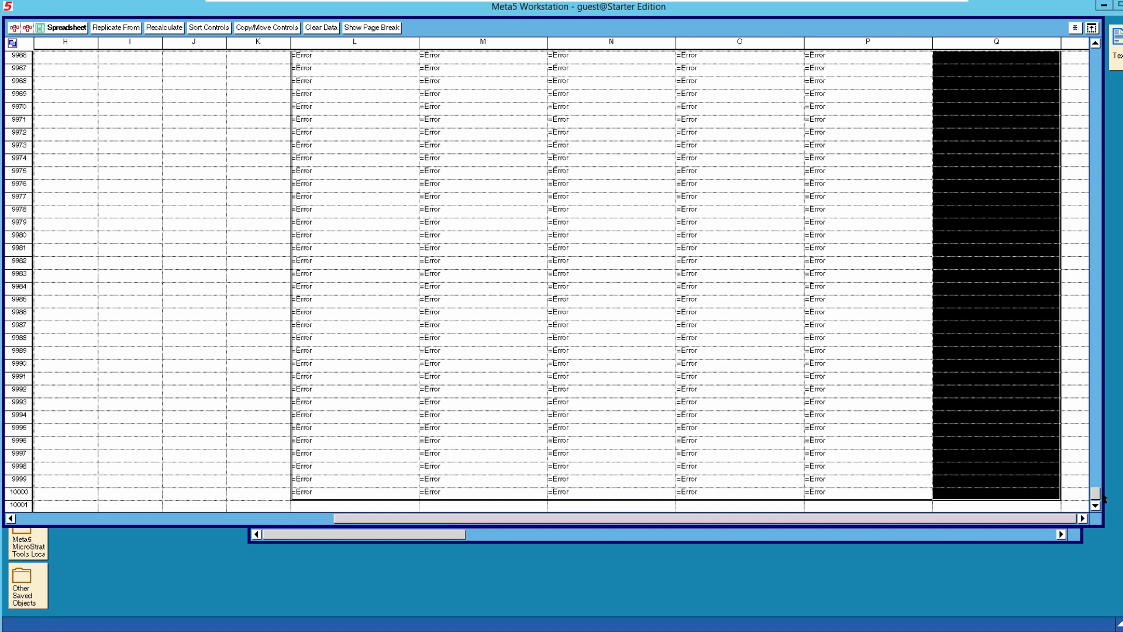
pyautogui.moveTo(1097, 494); pyautogui.dragTo(1098, 40)
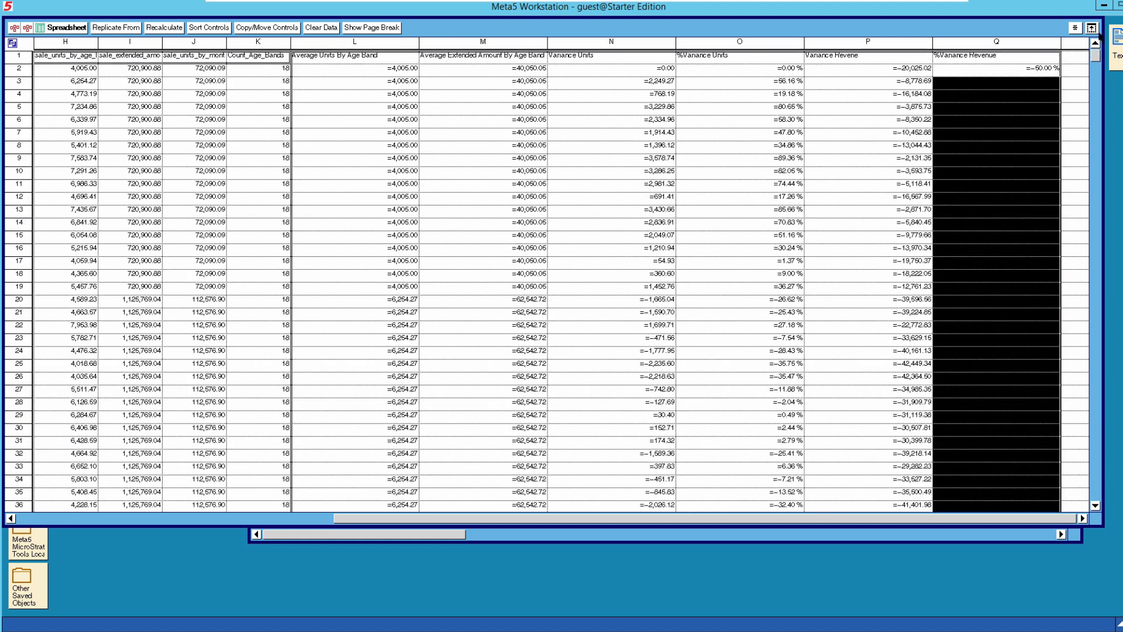
pyautogui.click(116, 27)
pyautogui.click(964, 70)
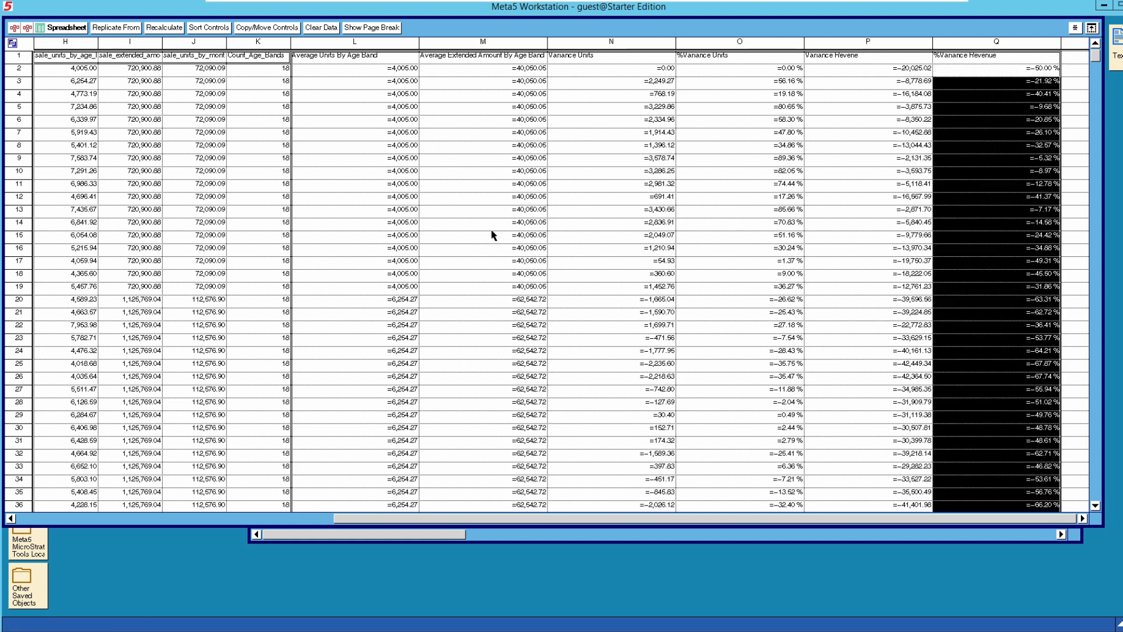
# Check which cells the named regions Data01 and Calcs01 cover by selecting each, then close the spreadsheet back to the Age Band capsule
pyautogui.press('Escape')
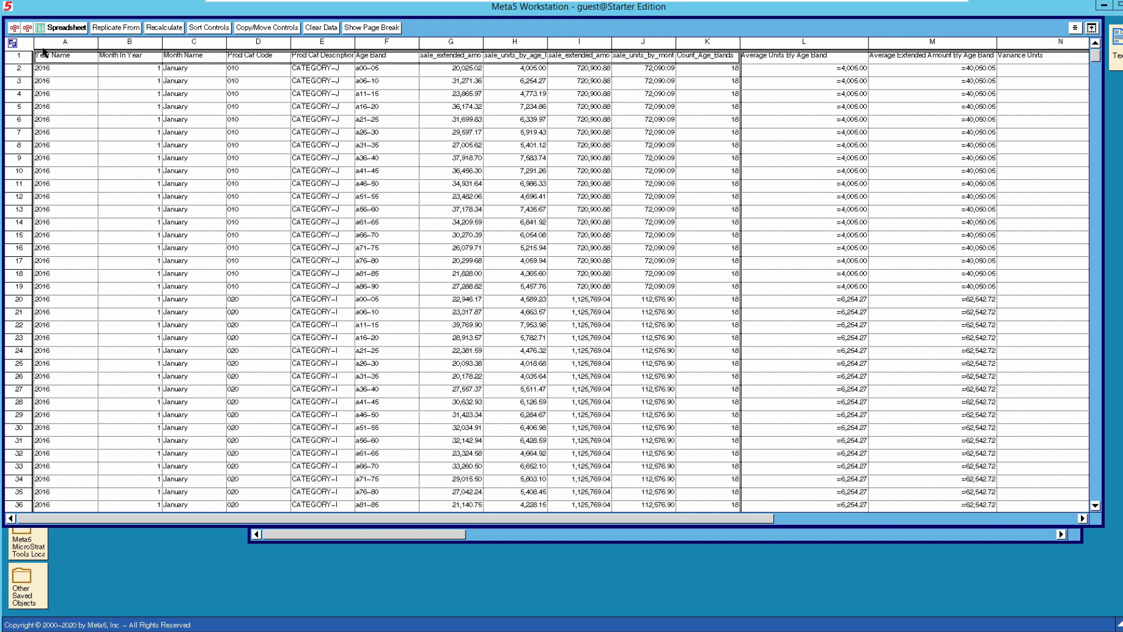
pyautogui.click(1075, 28)
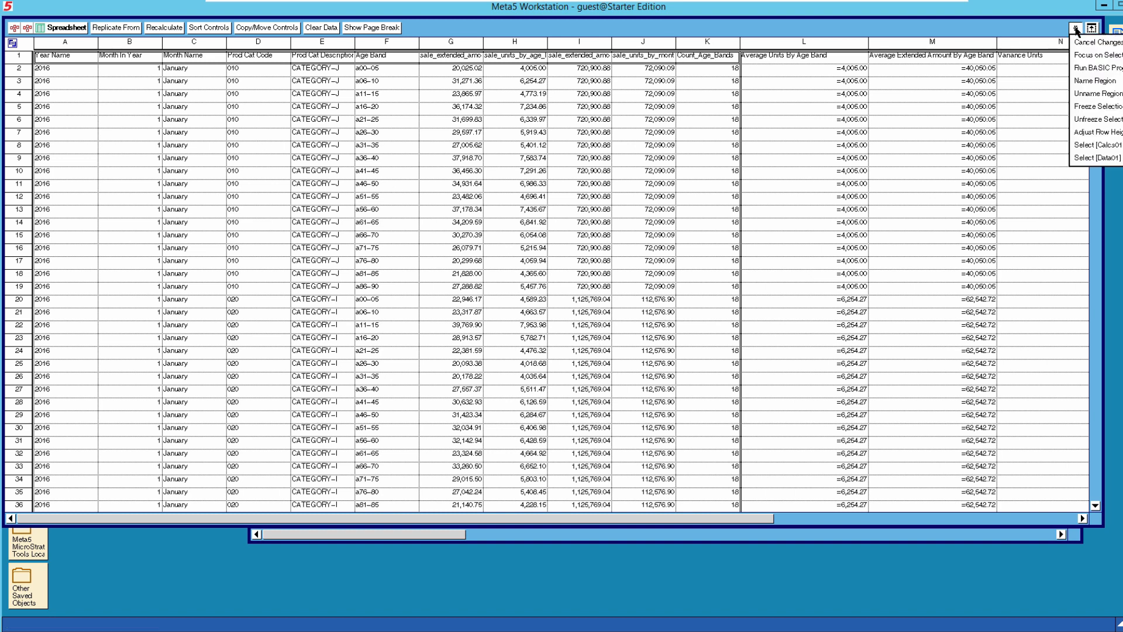
pyautogui.click(1099, 158)
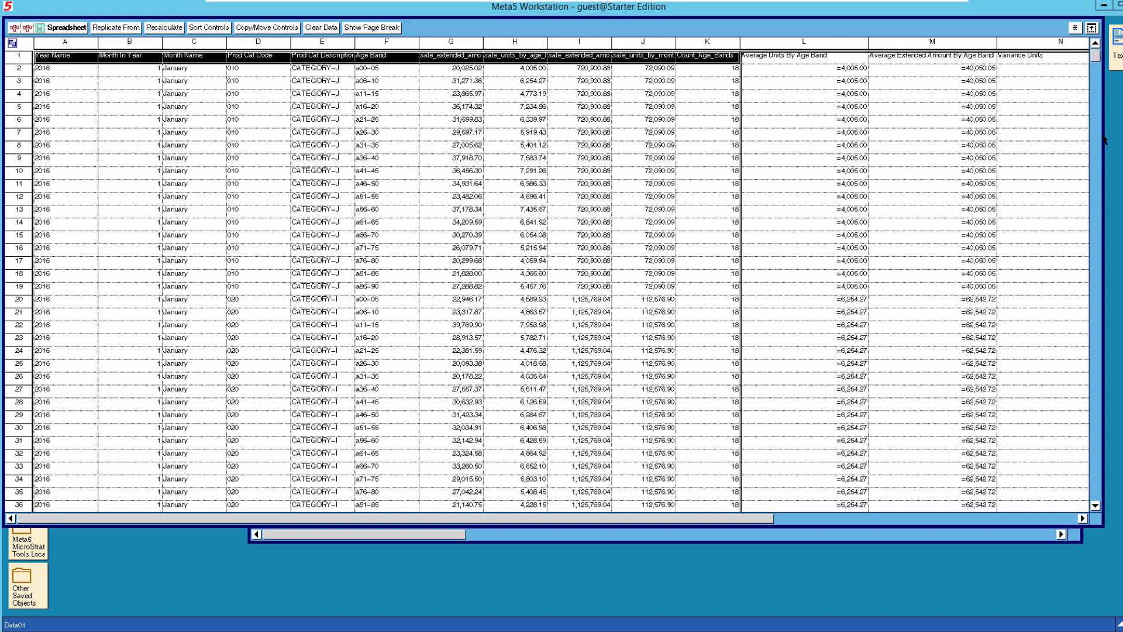
pyautogui.click(1075, 28)
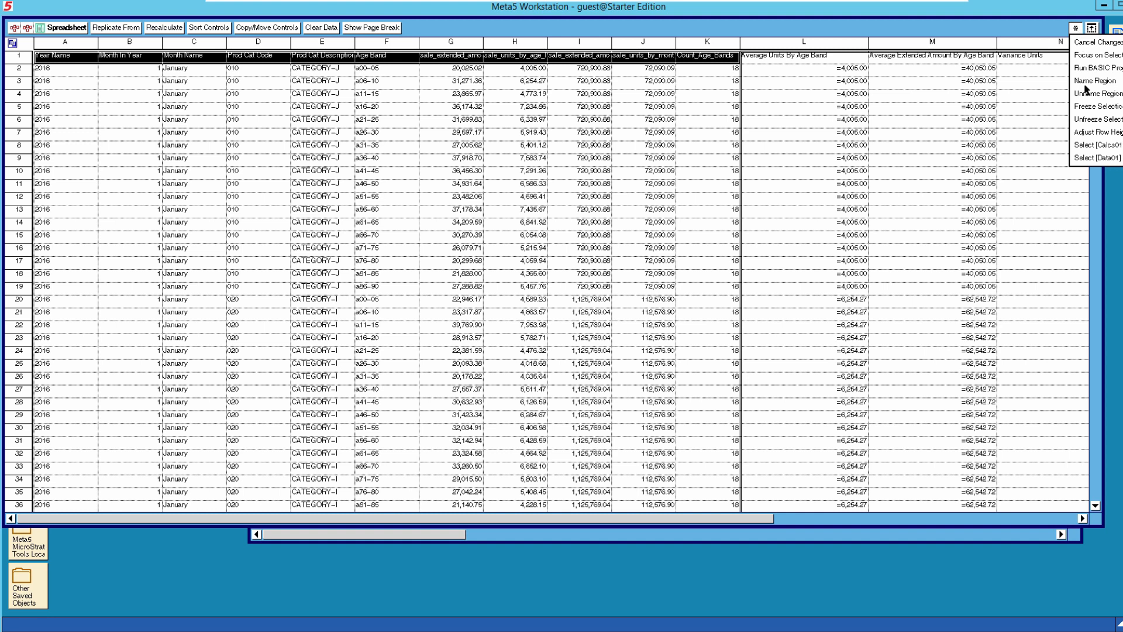
pyautogui.click(1098, 146)
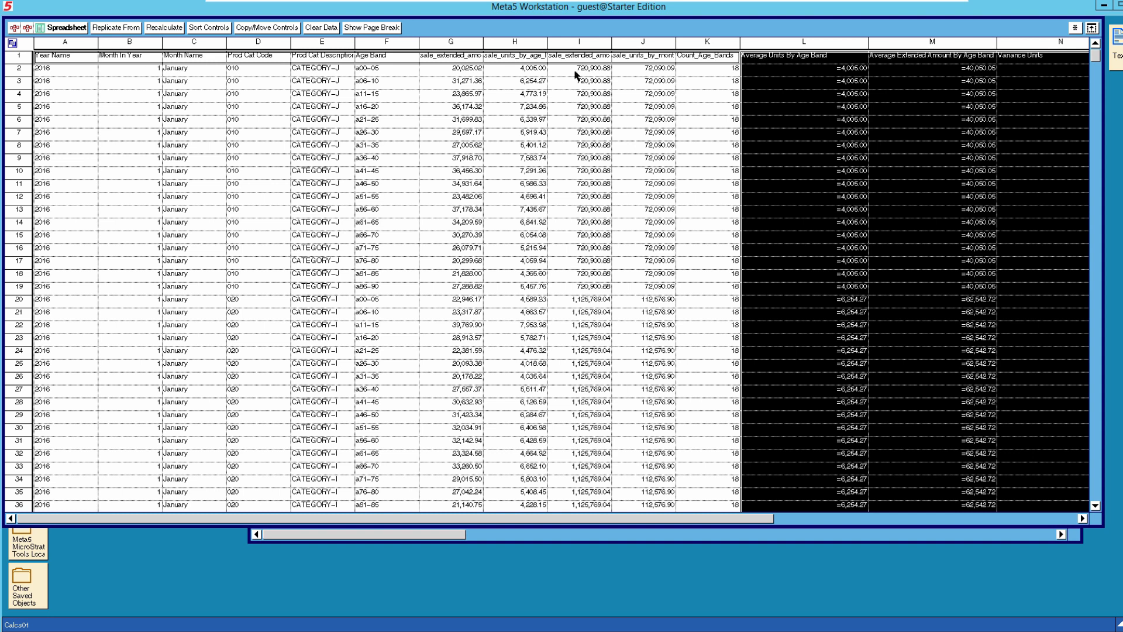
pyautogui.click(56, 31)
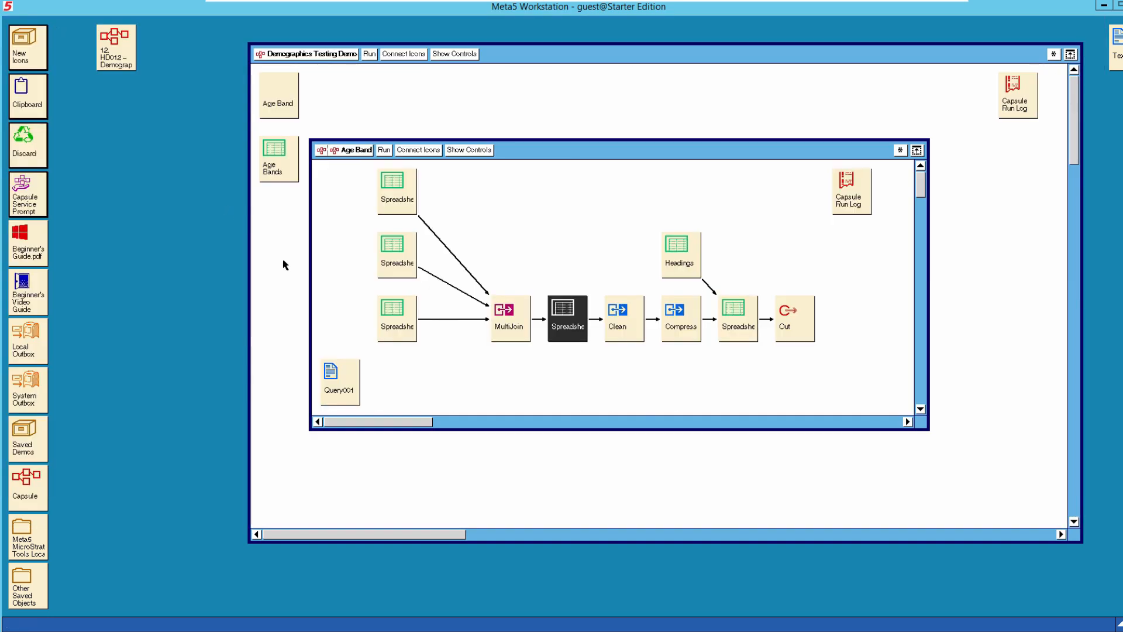
# Run the capsule from the MultiJoin connection and inspect columns L to Q of the spreadsheet it feeds, closing it when done
pyautogui.click(539, 320)
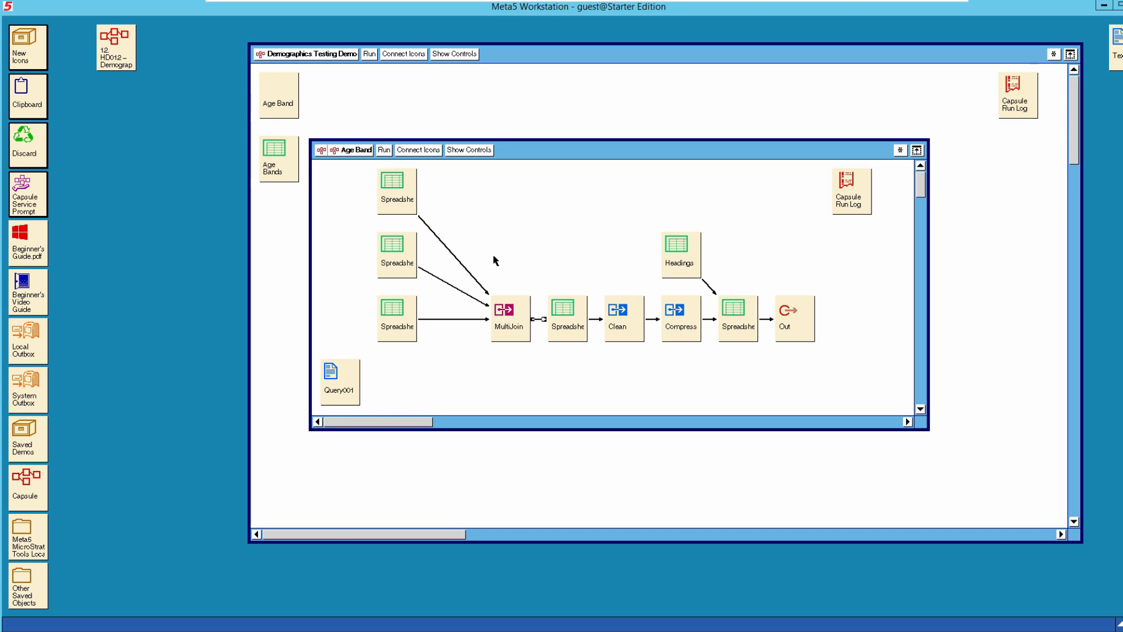
pyautogui.doubleClick(524, 312)
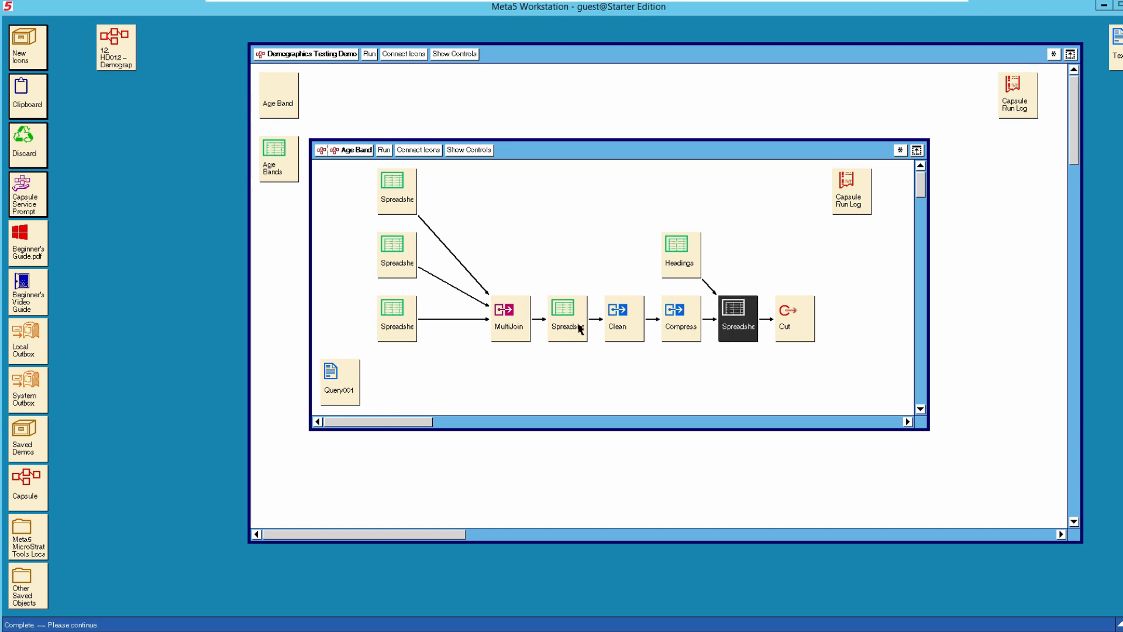
pyautogui.click(580, 329)
pyautogui.doubleClick(581, 329)
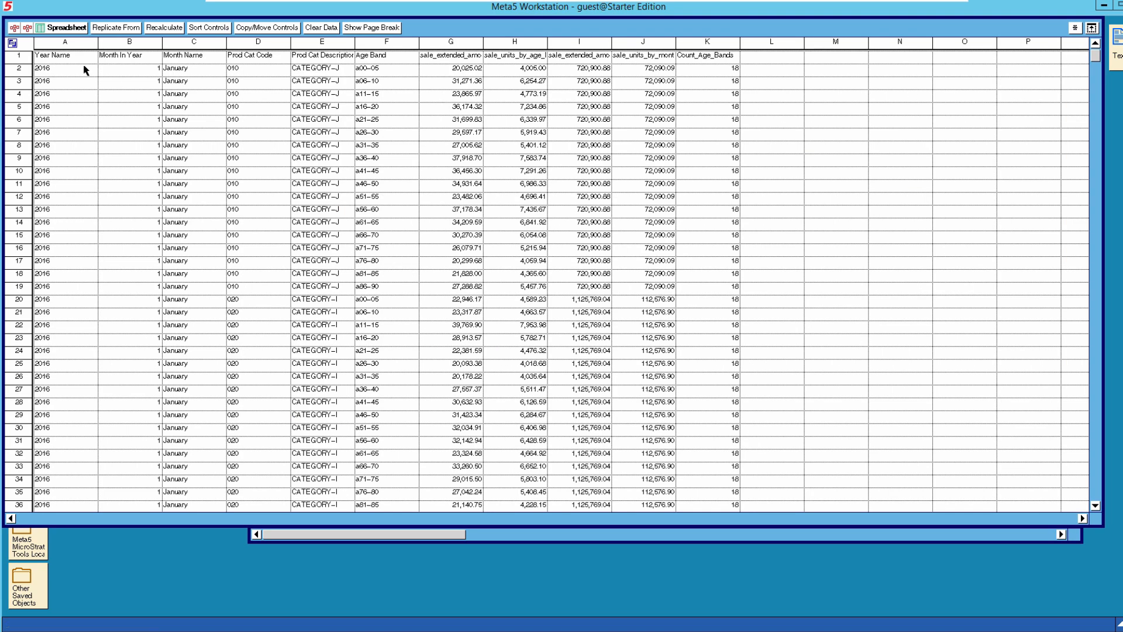
pyautogui.click(72, 29)
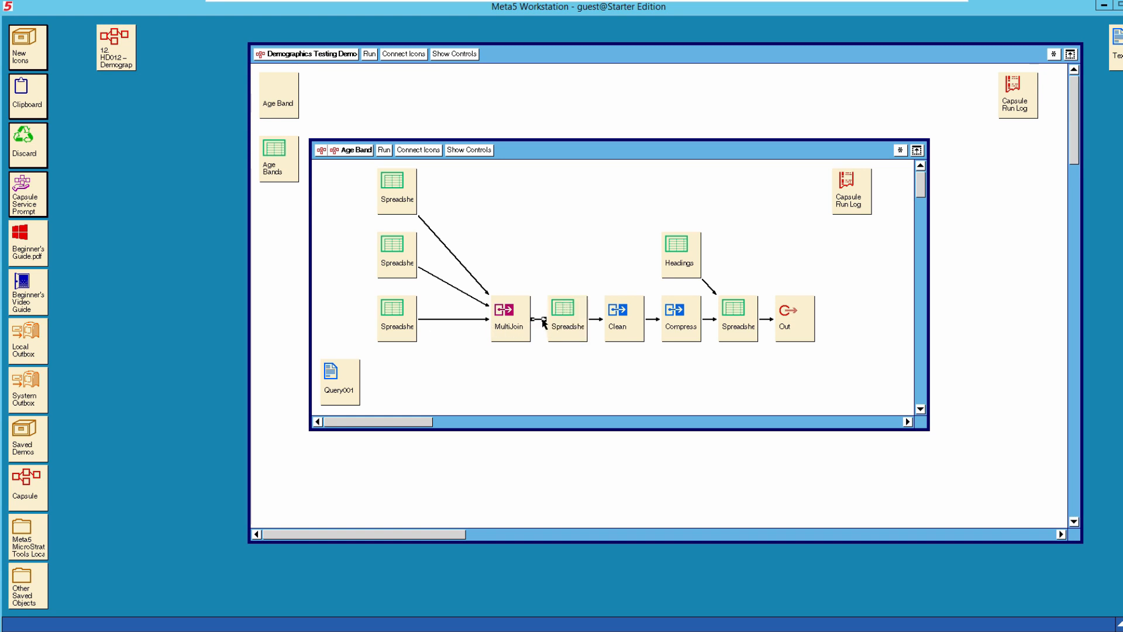
# Set the arrow from MultiJoin to the spreadsheet to copy its data into the named region Data01
pyautogui.click(544, 323)
pyautogui.click(542, 342)
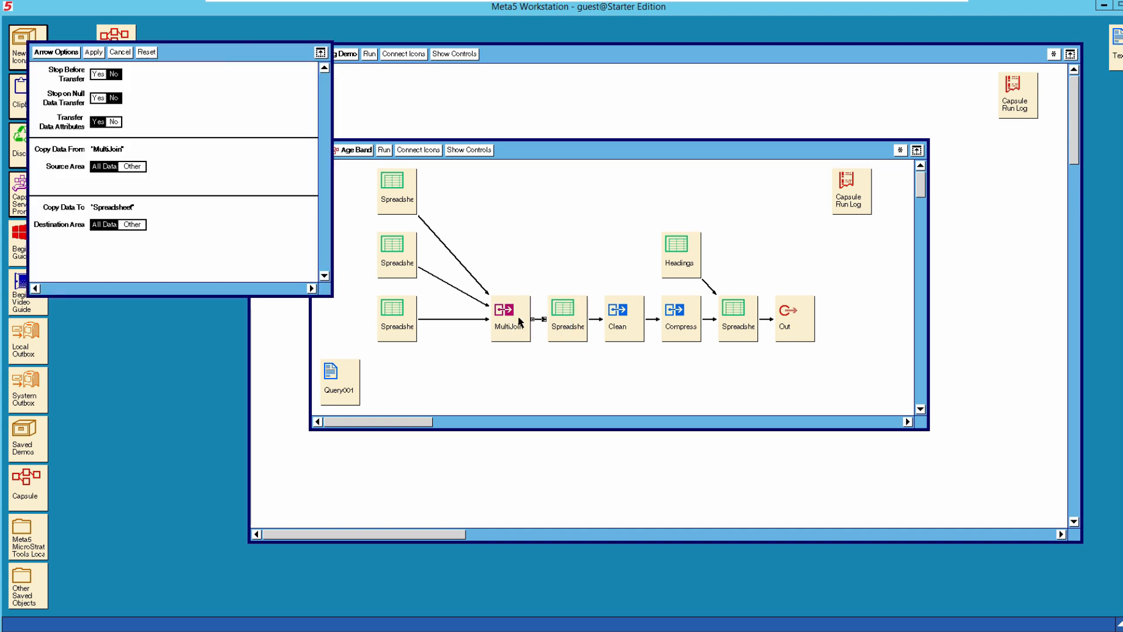
pyautogui.click(131, 225)
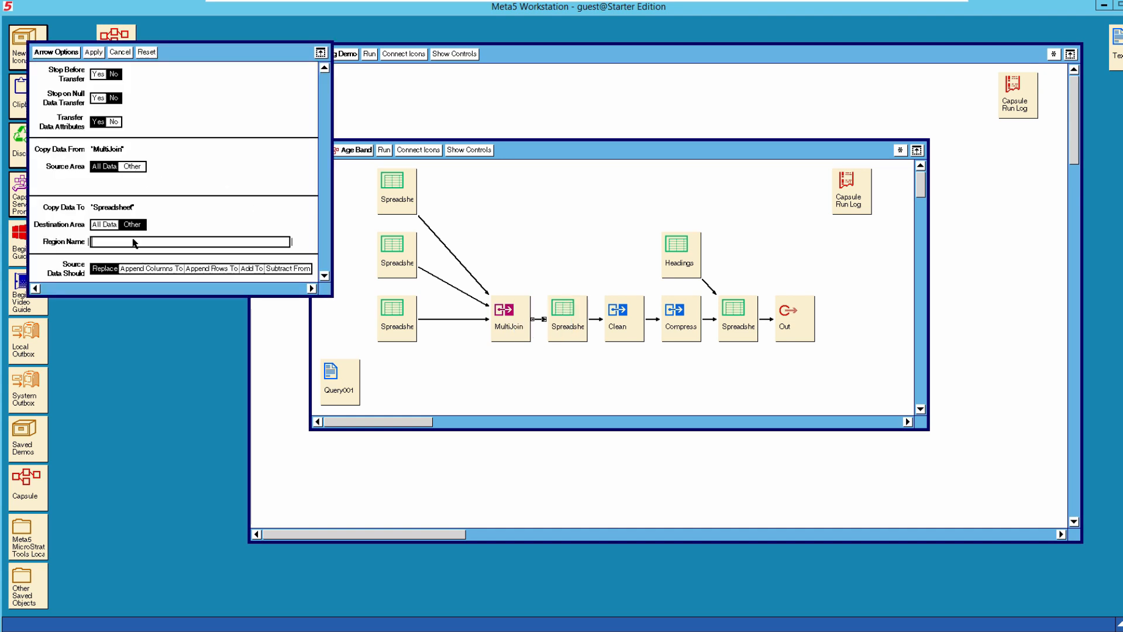
pyautogui.write('Data01')
pyautogui.click(61, 53)
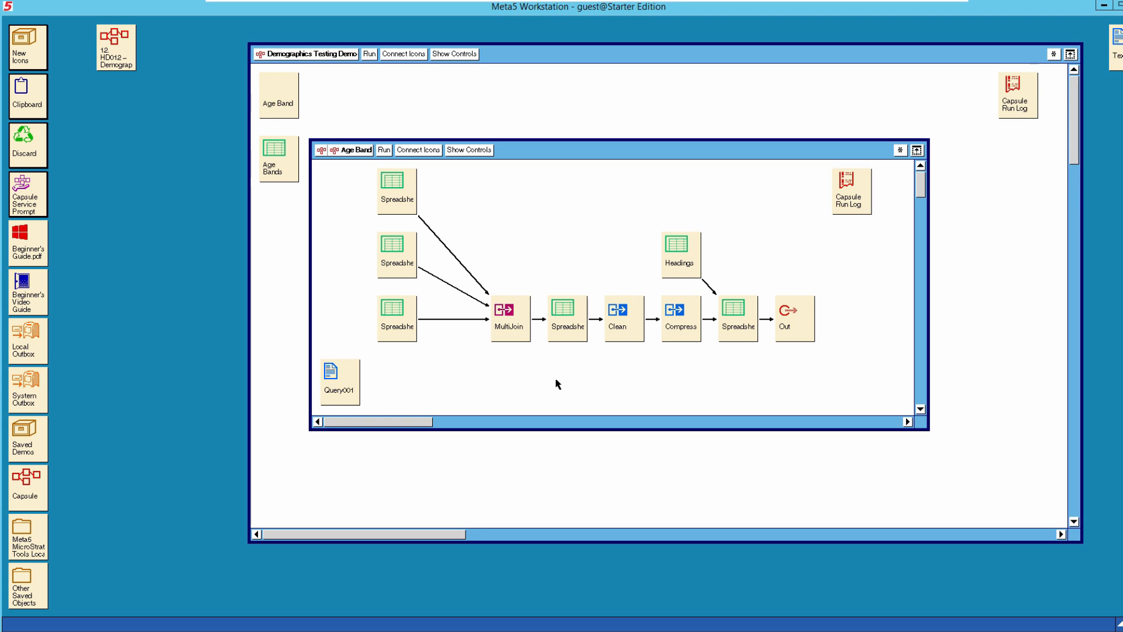
# Check the restored formula columns in the spreadsheet after MultiJoin and the extents of regions Data01 and Calcs01, then close it
pyautogui.click(572, 328)
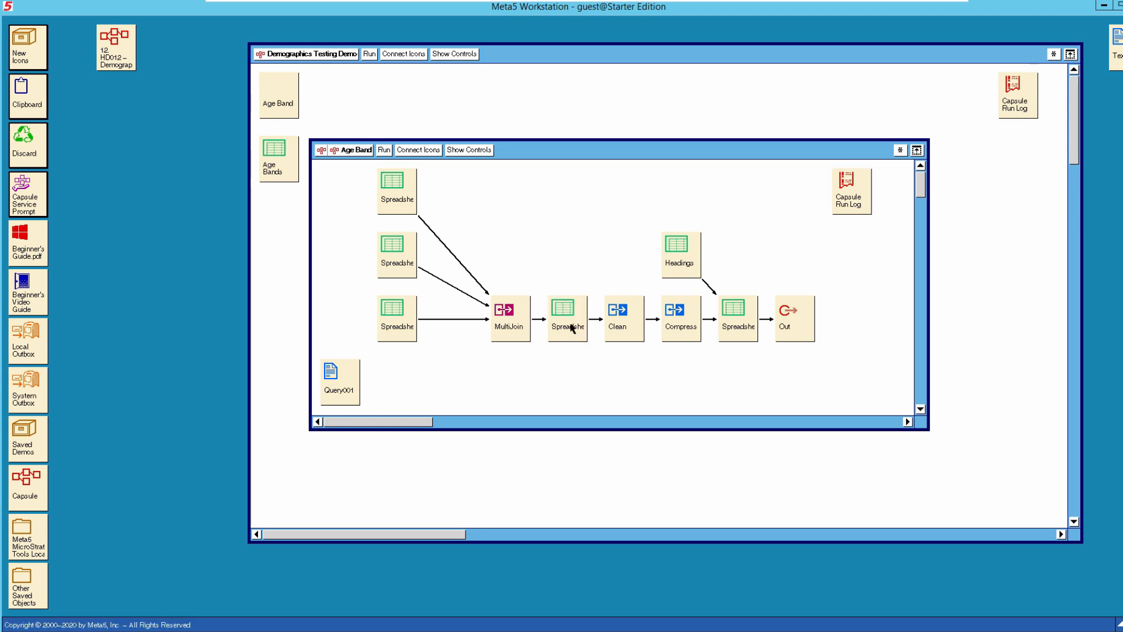
pyautogui.doubleClick(572, 327)
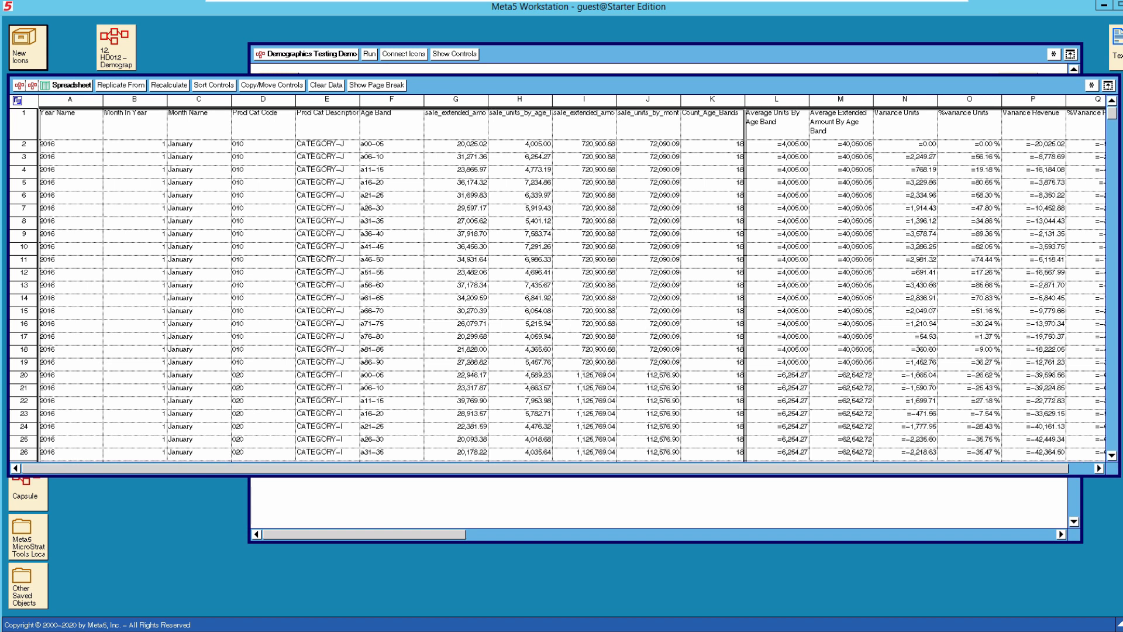
pyautogui.click(1089, 472)
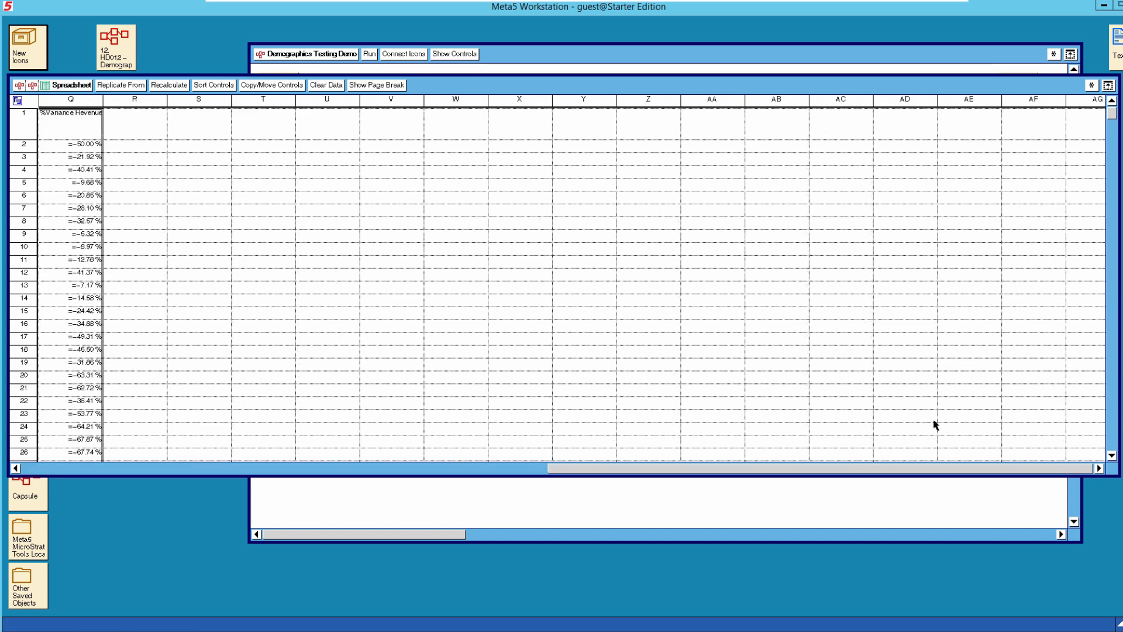
pyautogui.click(29, 469)
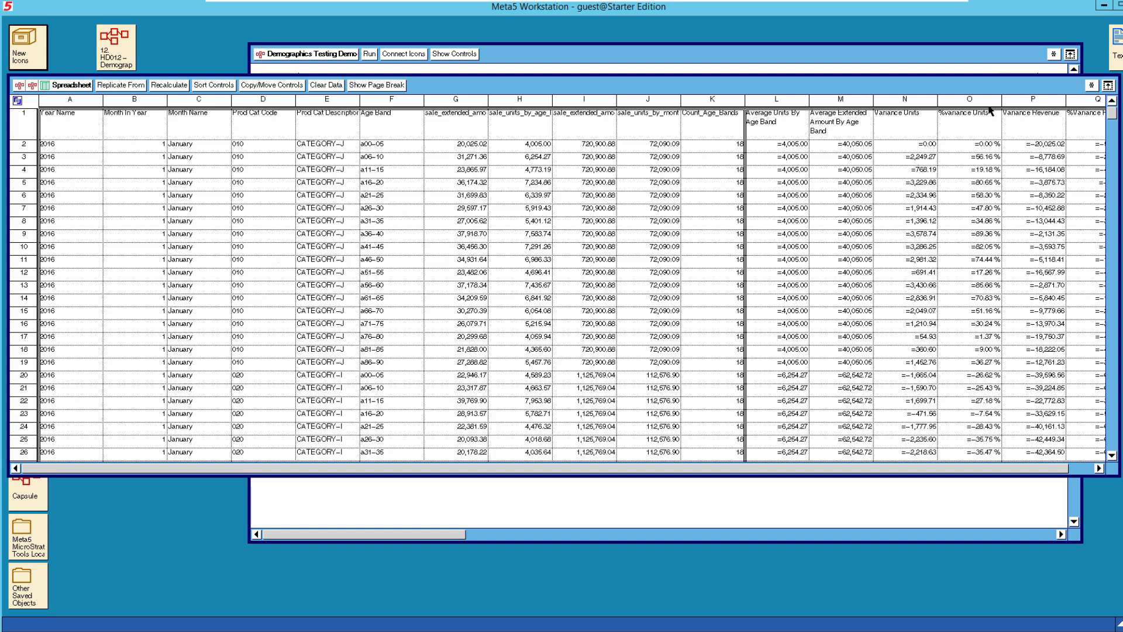
pyautogui.click(1091, 86)
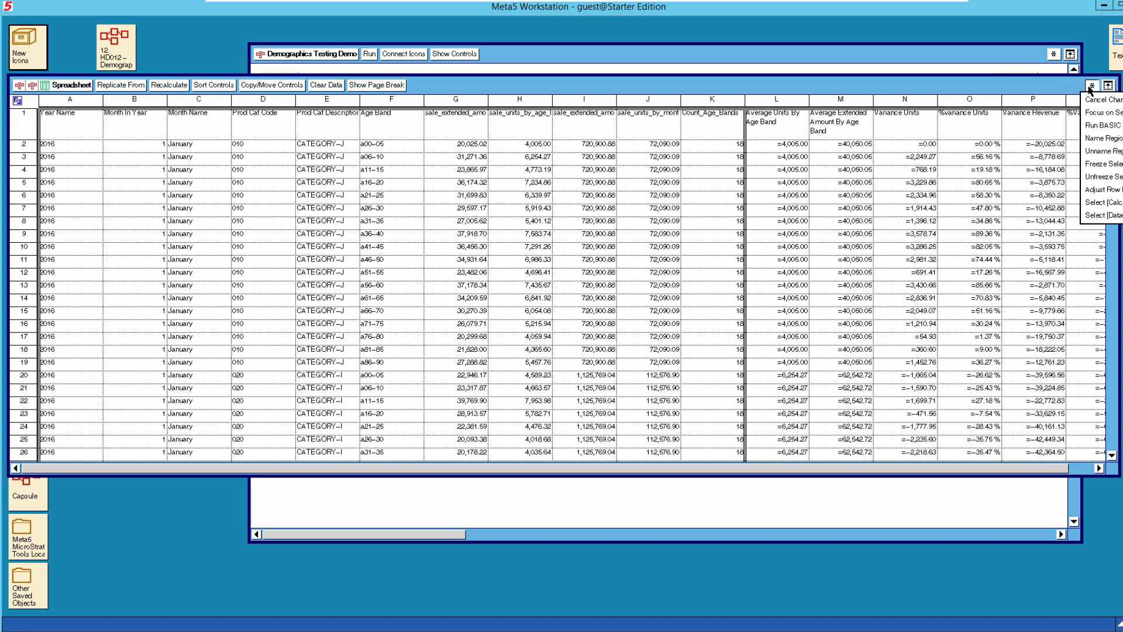
pyautogui.click(1101, 216)
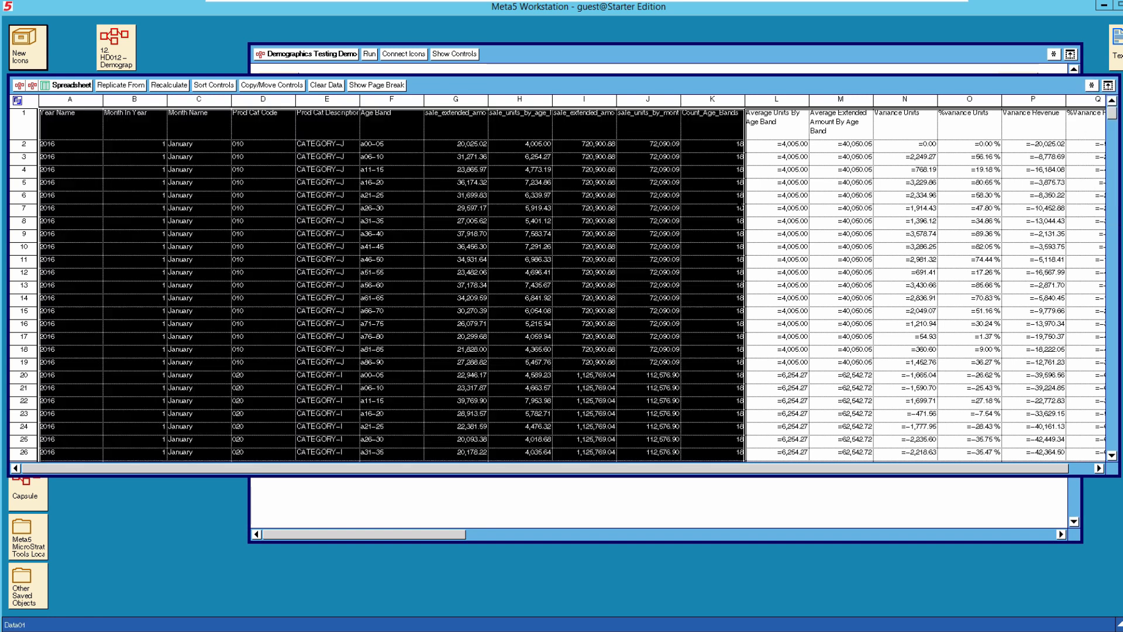
pyautogui.click(1092, 85)
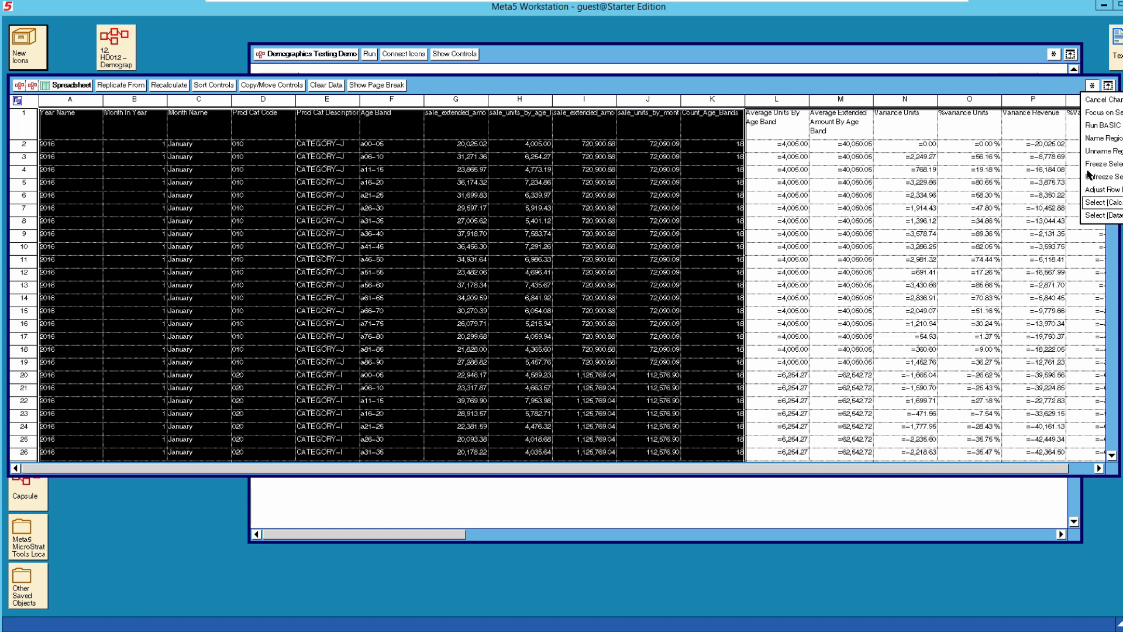
pyautogui.click(1102, 203)
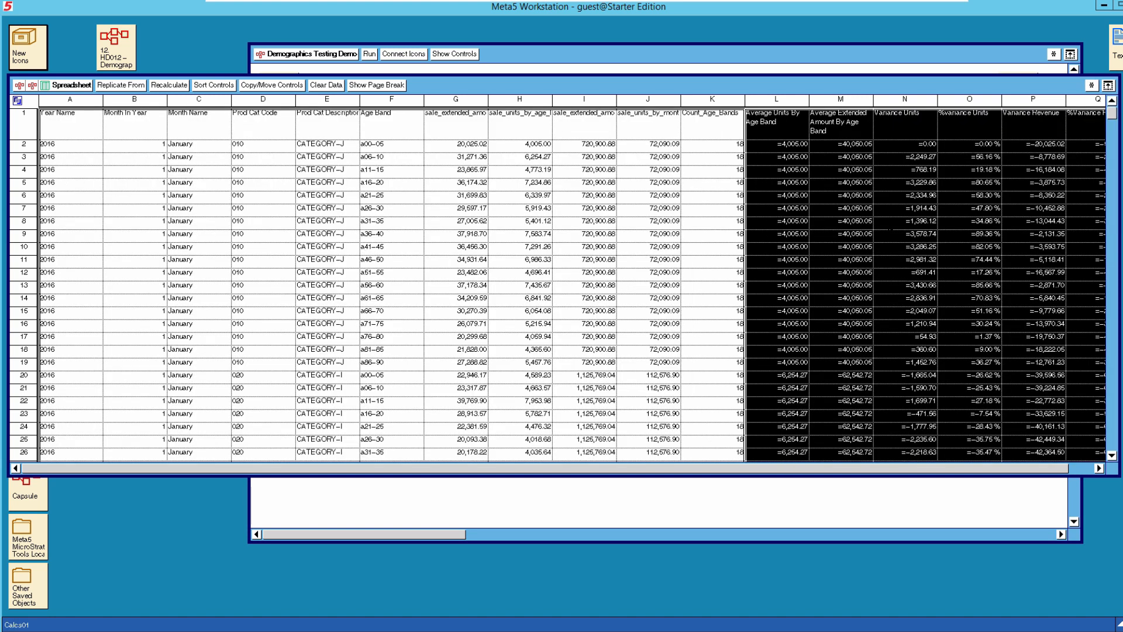
pyautogui.click(72, 87)
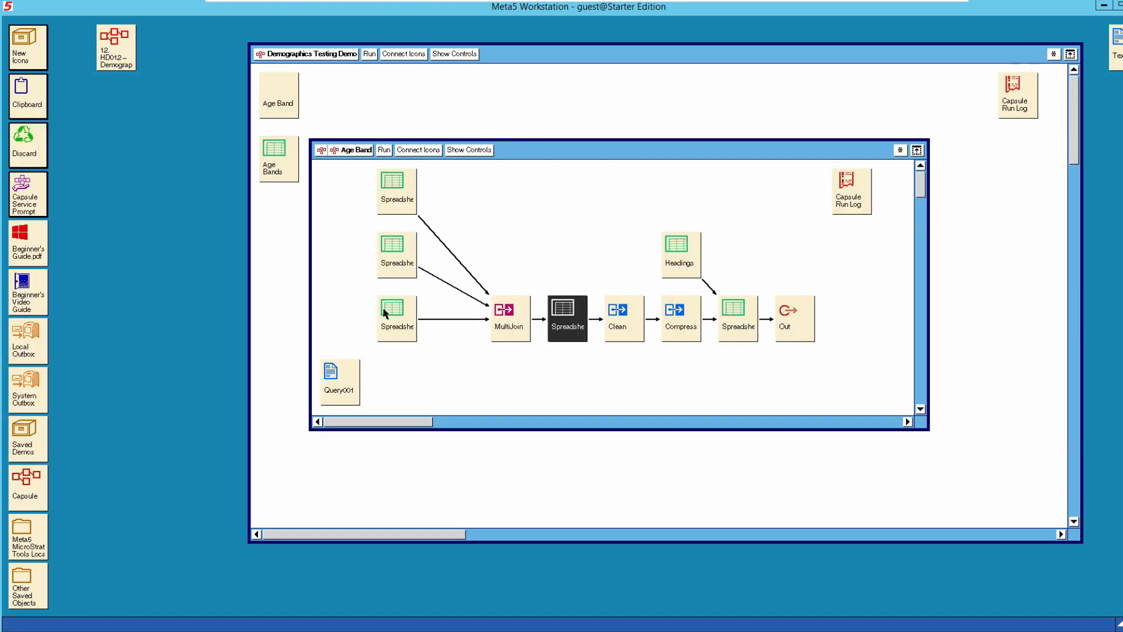
# Run the Age Band capsule with the region-targeted arrow and check the average and variance columns in the spreadsheet after MultiJoin
pyautogui.click(537, 321)
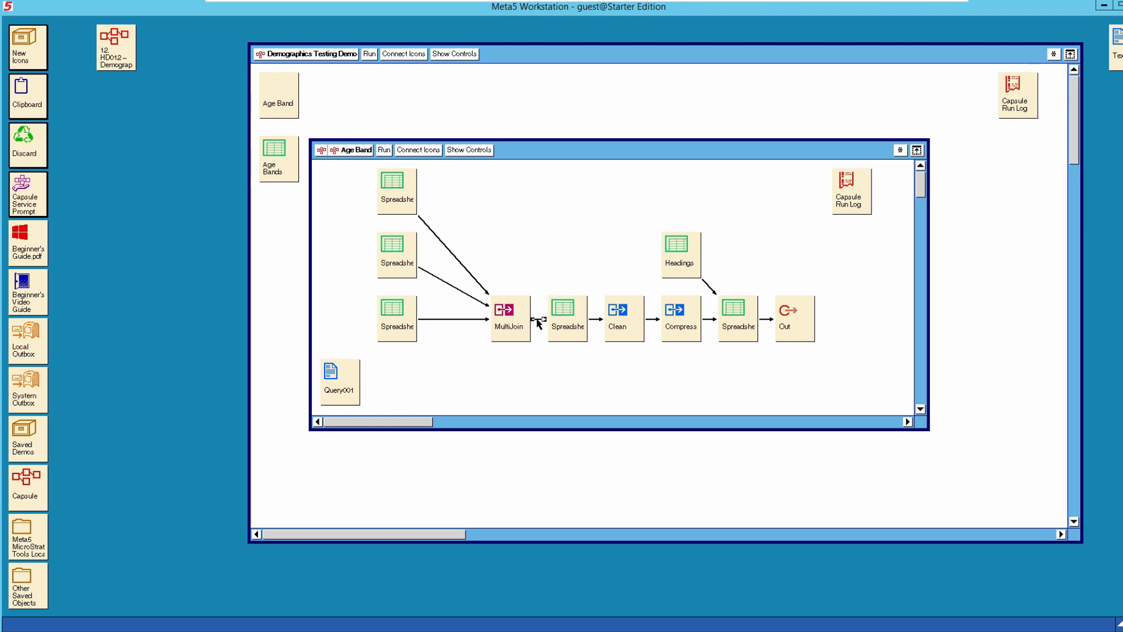
pyautogui.click(384, 150)
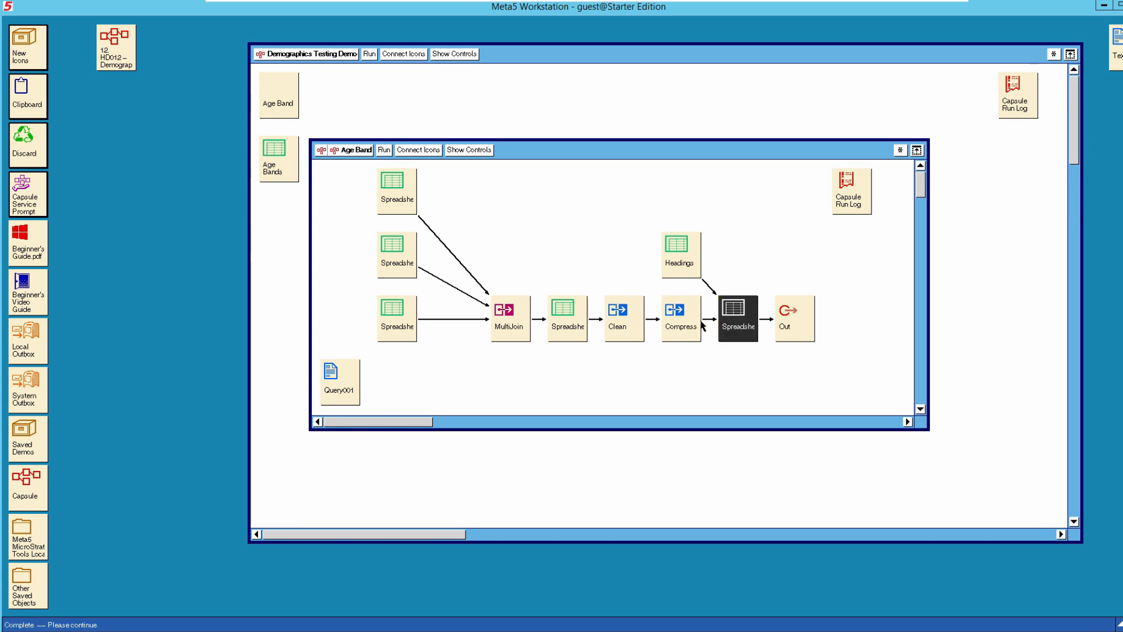
pyautogui.click(566, 323)
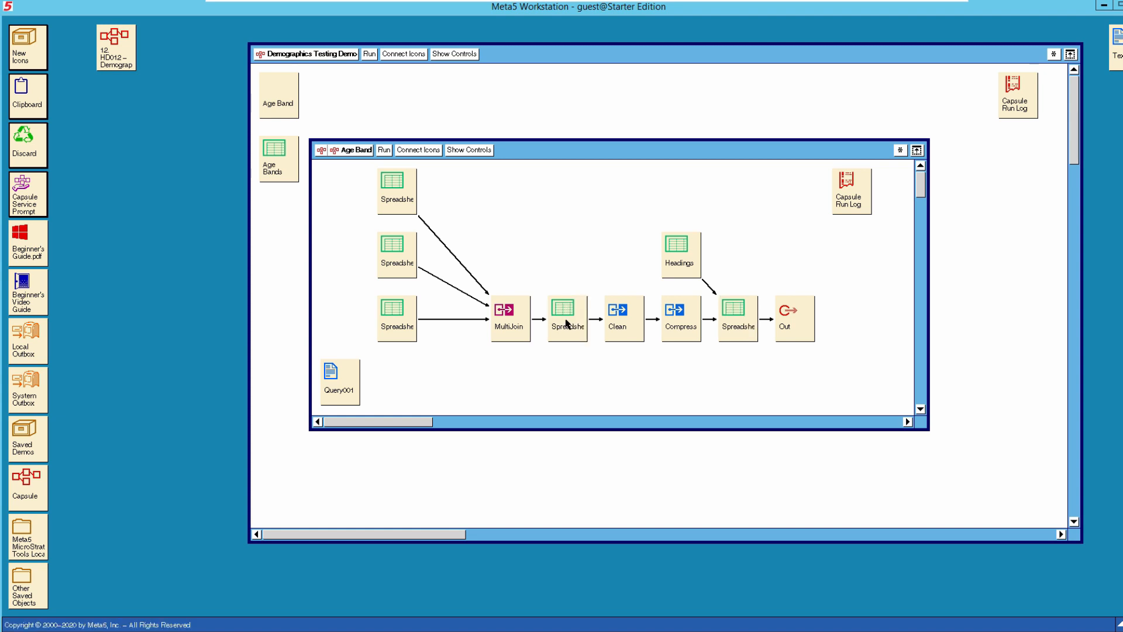
pyautogui.doubleClick(566, 324)
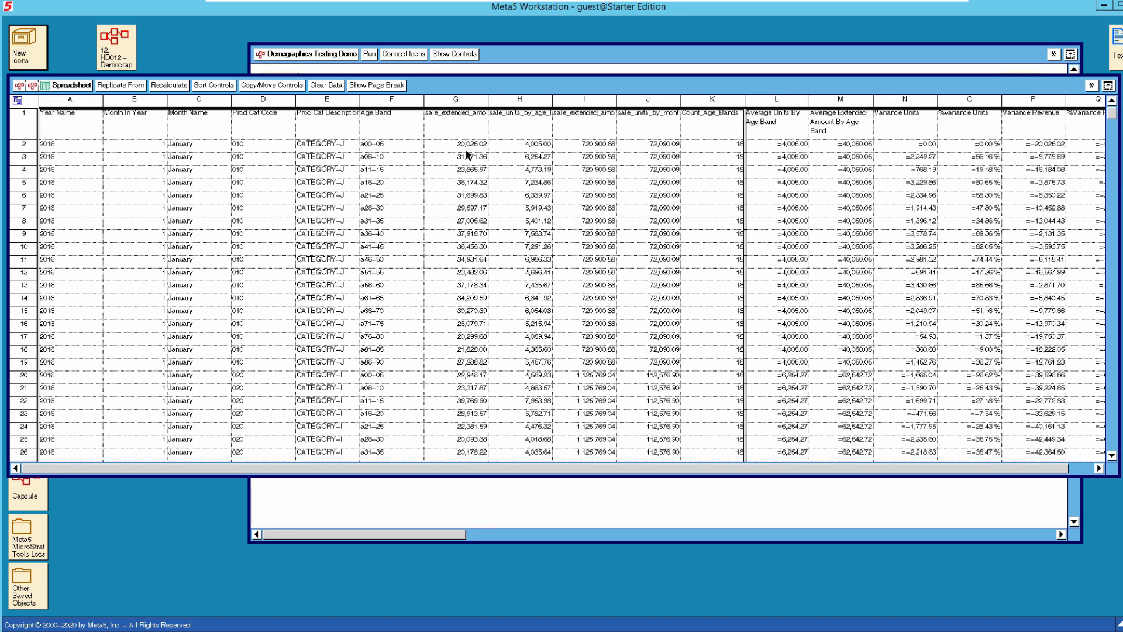
pyautogui.click(83, 87)
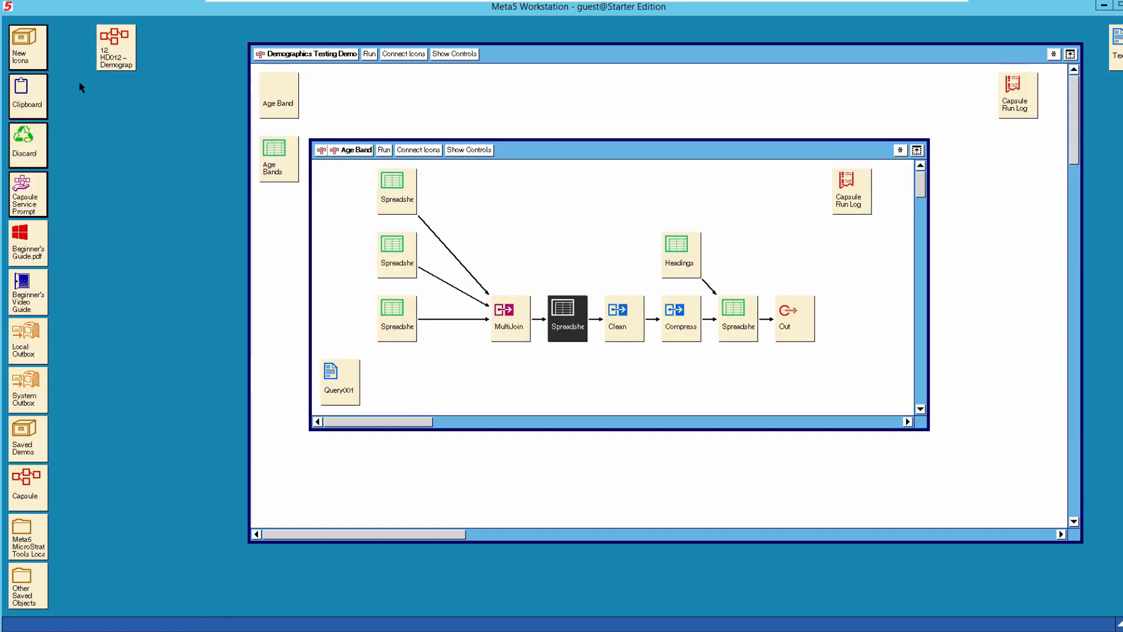
# Review the Clean transformer's heading-row, row-cleaning, column-check and column-cleaning parameters, then close its windows
pyautogui.doubleClick(624, 324)
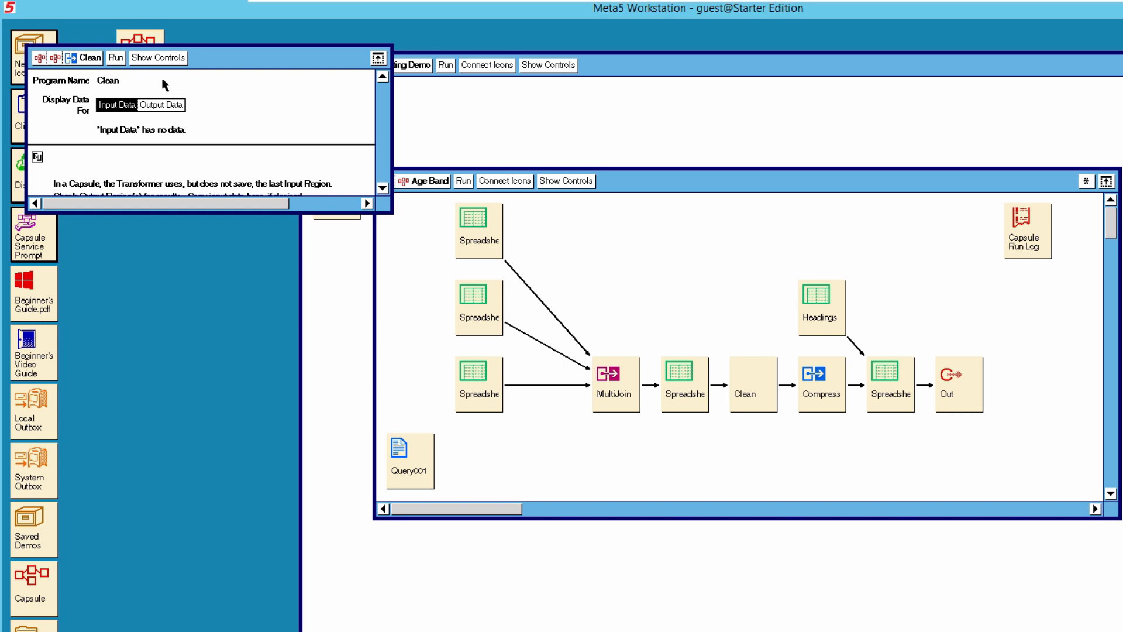
pyautogui.click(159, 58)
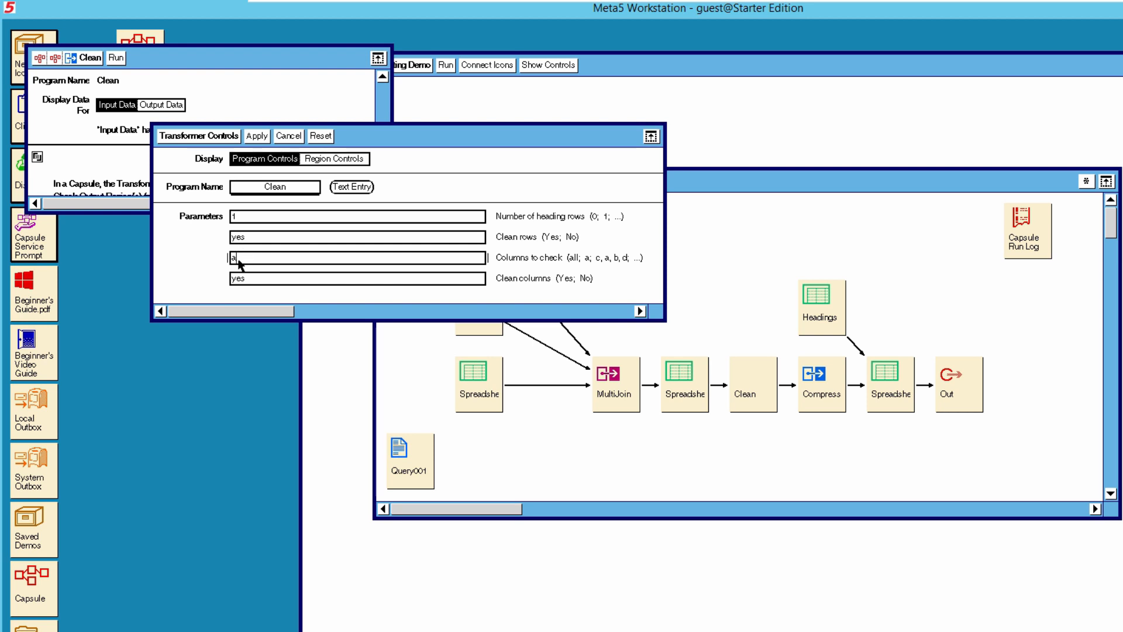
pyautogui.click(262, 277)
pyautogui.click(213, 138)
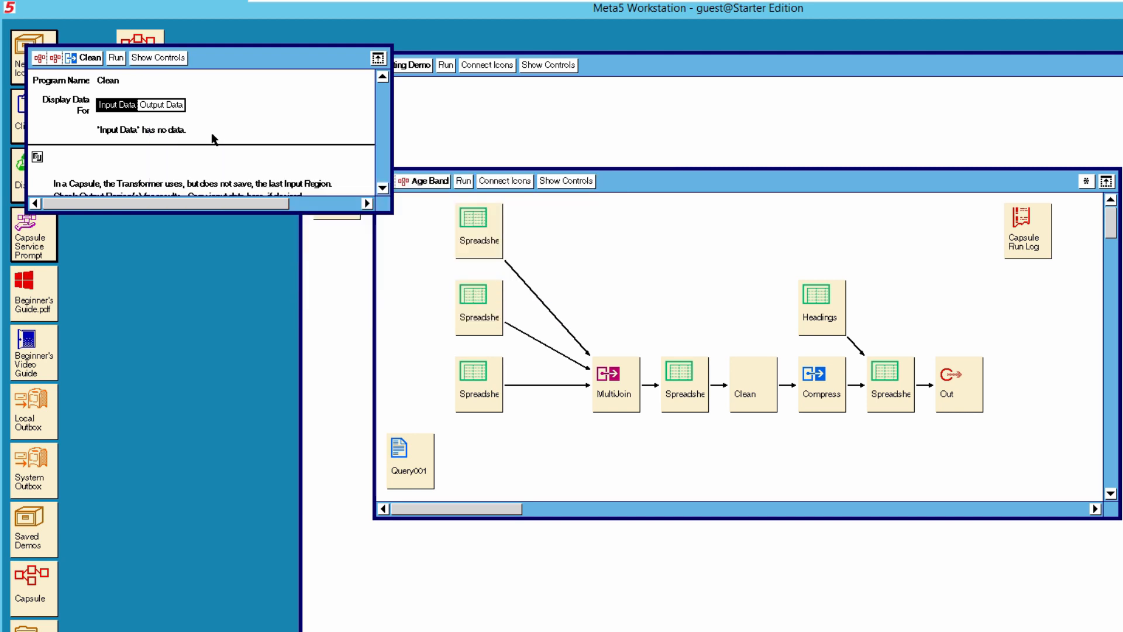
pyautogui.click(89, 59)
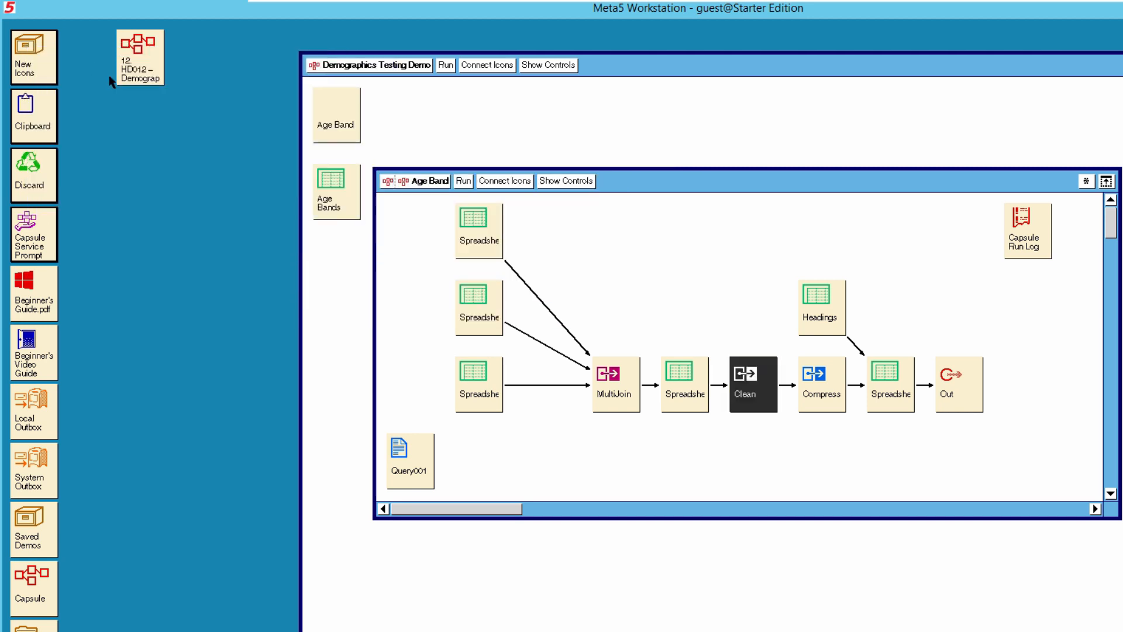
# Review the Compress transformer's parameters for rows and columns to combine or delete, then close its windows
pyautogui.doubleClick(832, 397)
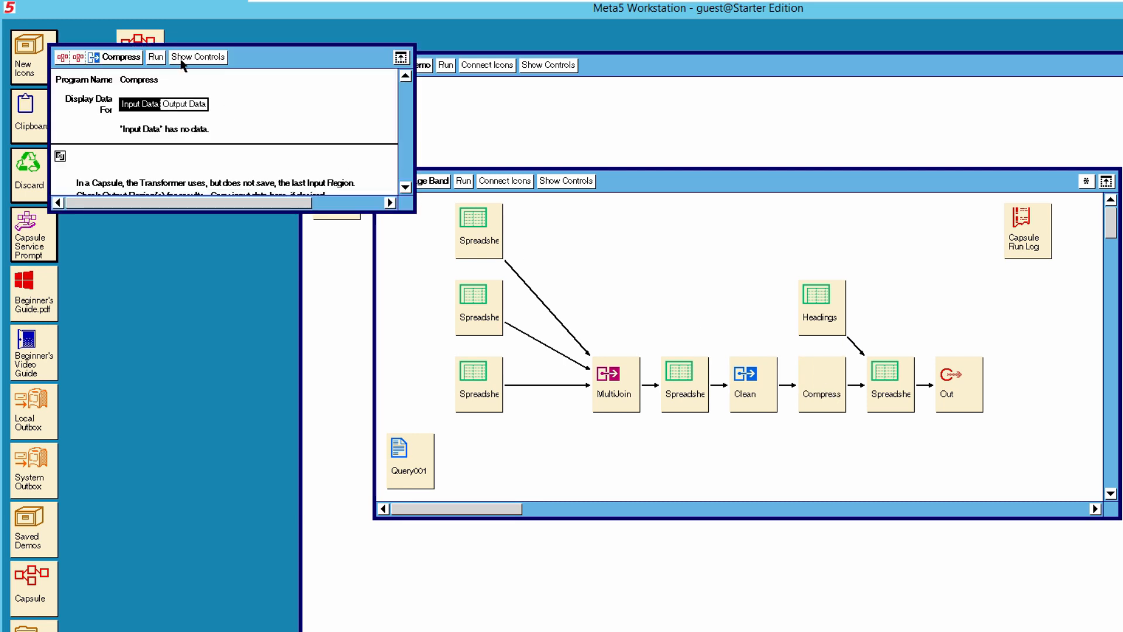
pyautogui.click(183, 57)
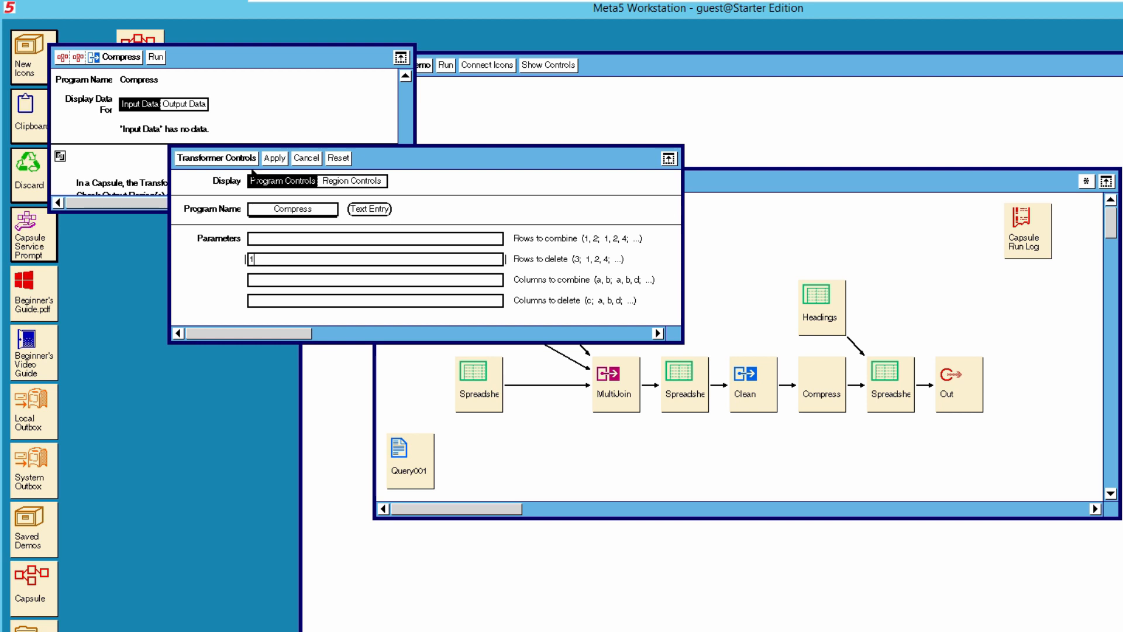
pyautogui.click(232, 159)
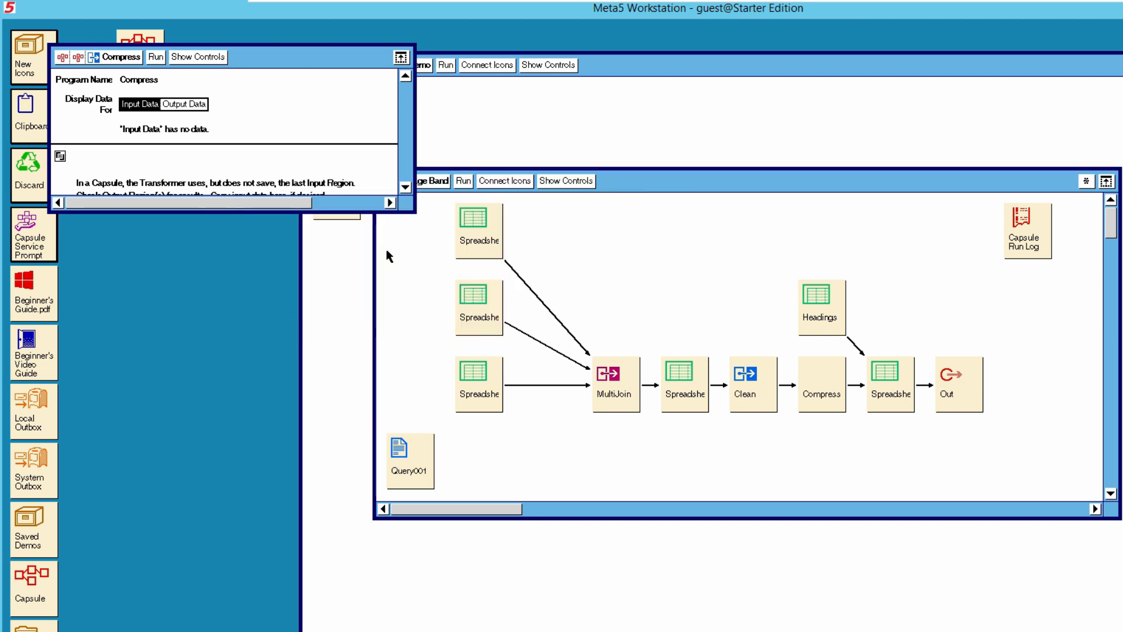
pyautogui.click(121, 57)
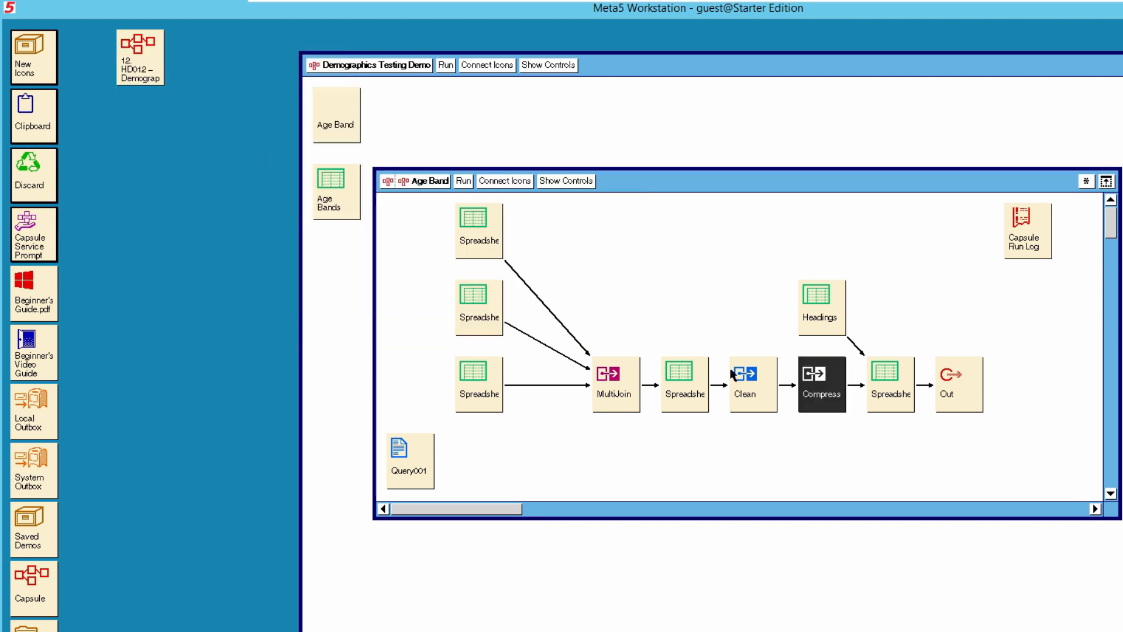
# Examine the final spreadsheet before the Out icon from its headings to its last data row and across to %Variance Revenue, then close it
pyautogui.click(893, 391)
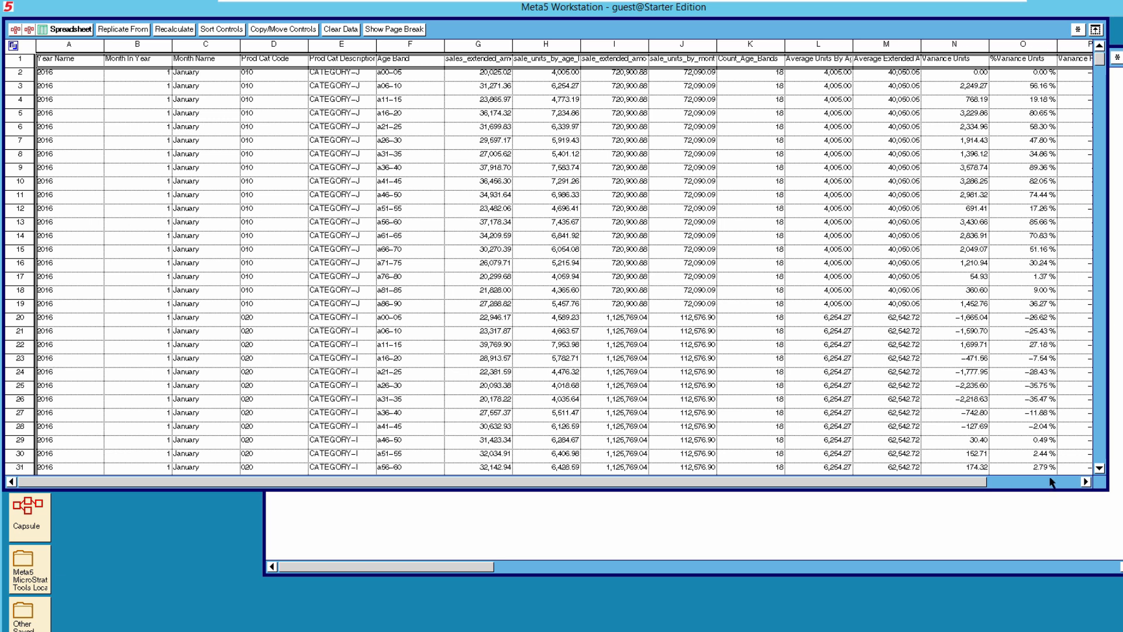
pyautogui.click(1074, 483)
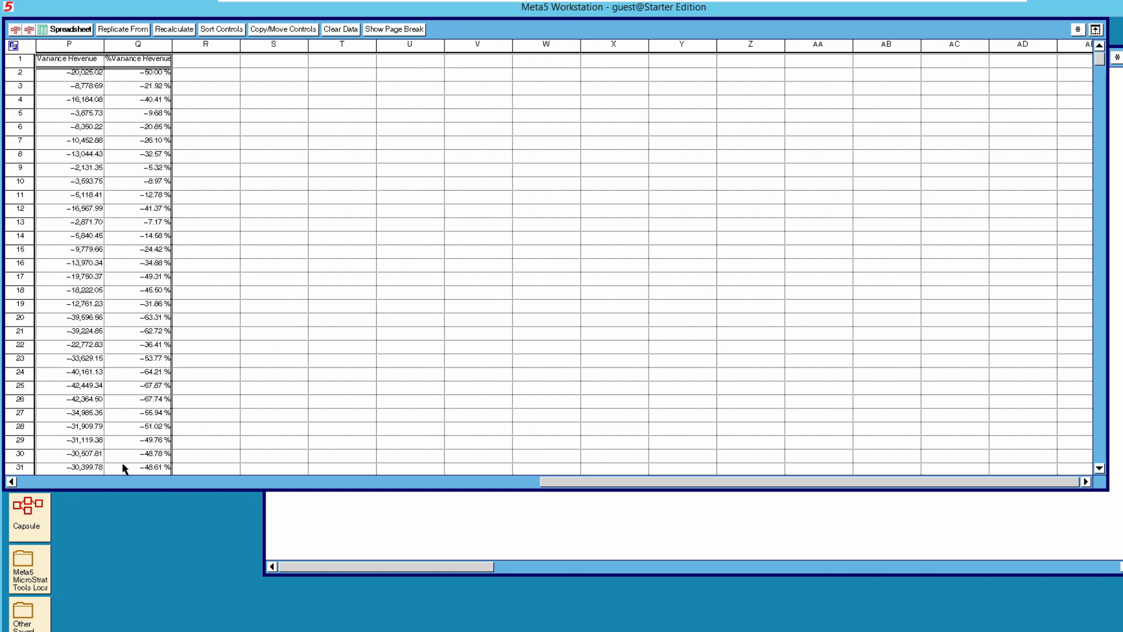
pyautogui.click(44, 480)
pyautogui.moveTo(1104, 63); pyautogui.dragTo(1105, 191)
pyautogui.moveTo(1102, 394); pyautogui.dragTo(1101, 471)
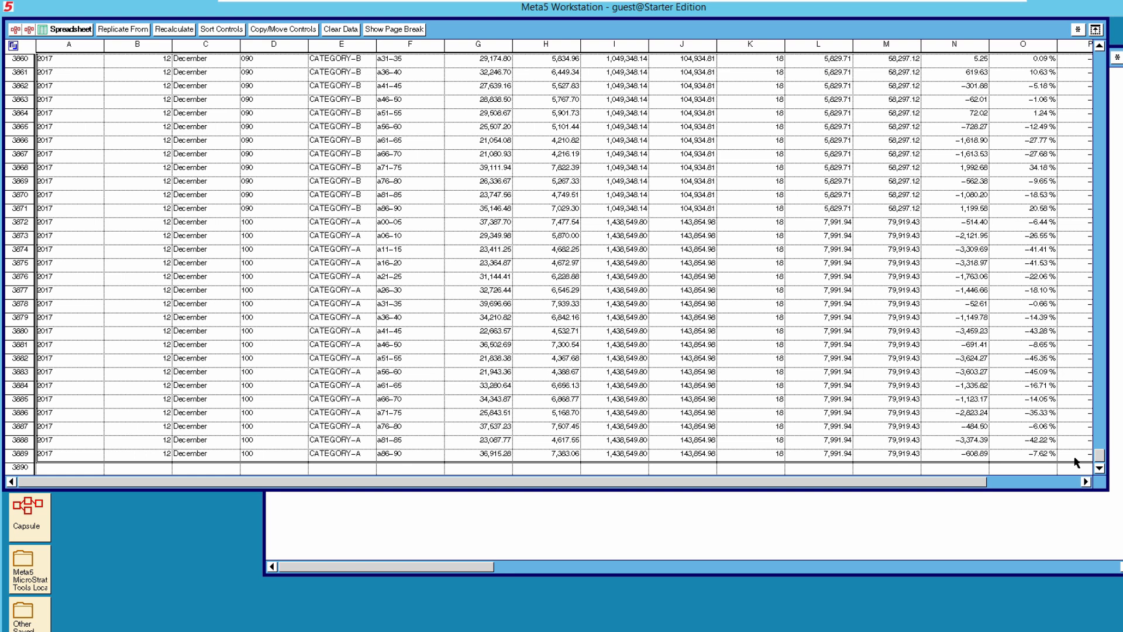
pyautogui.moveTo(1100, 457); pyautogui.dragTo(1097, 54)
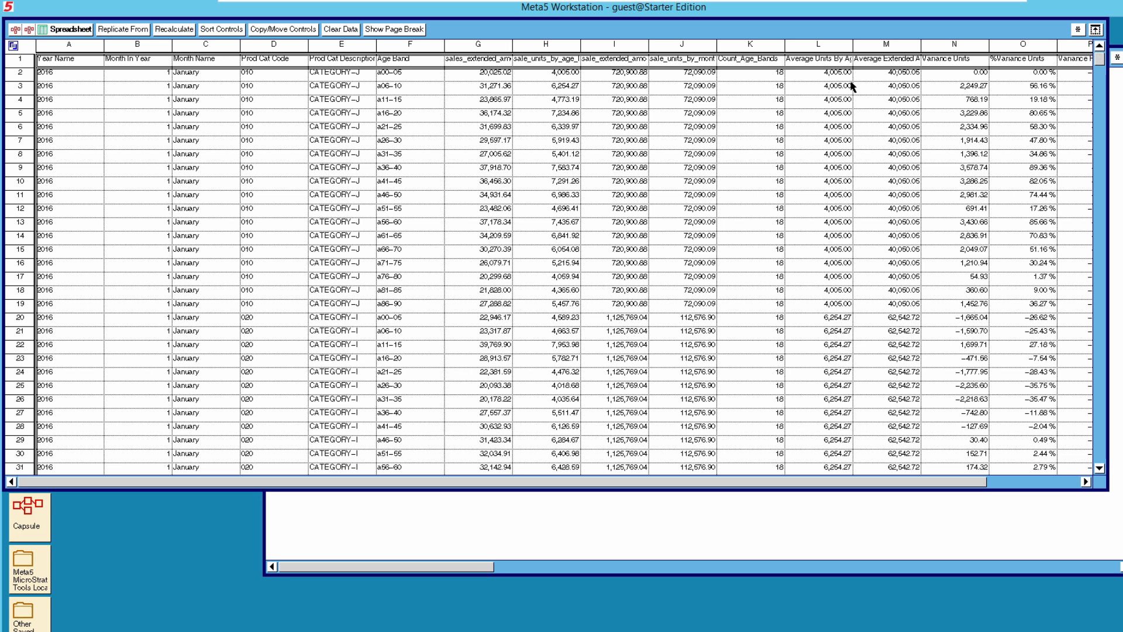
pyautogui.click(1086, 481)
pyautogui.click(1086, 480)
pyautogui.click(1086, 480)
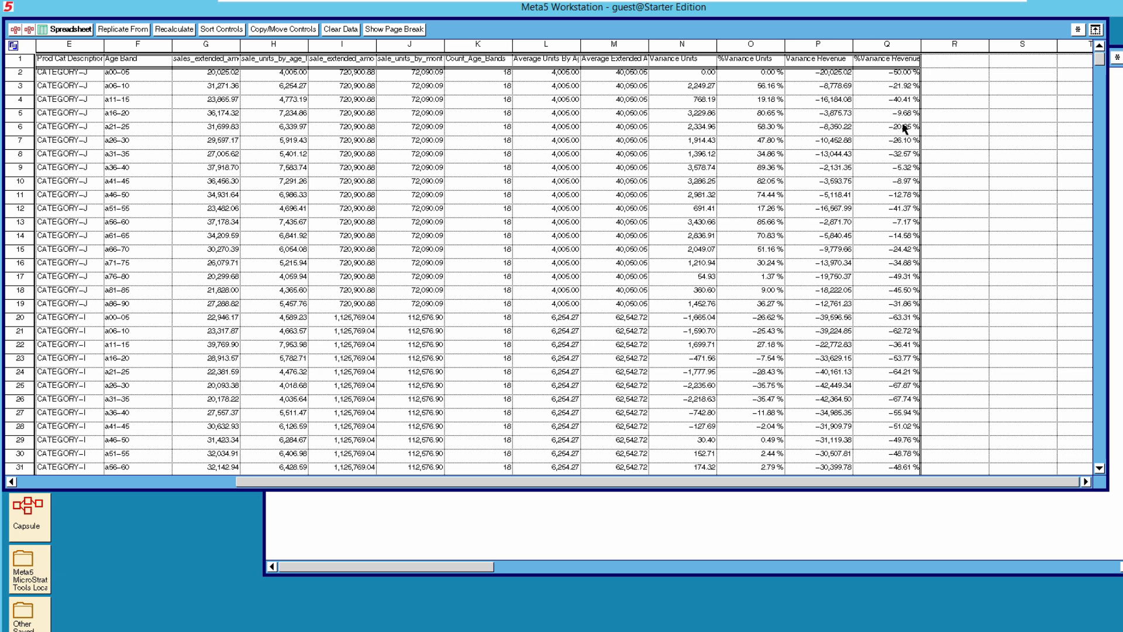
pyautogui.click(75, 32)
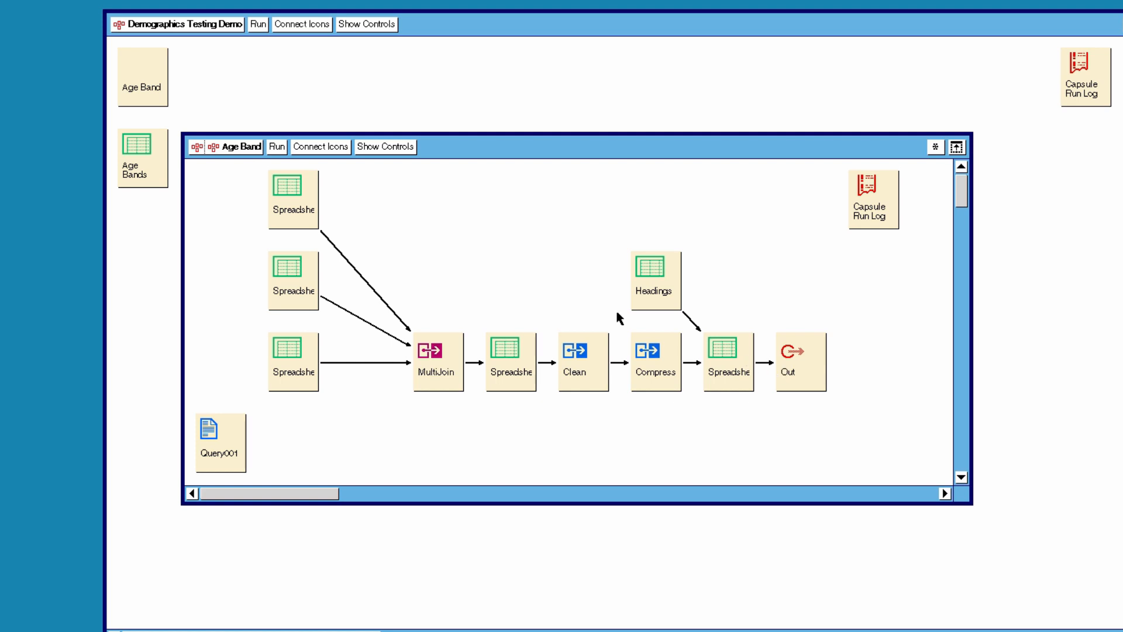
# Close the Age Band capsule and connect it to the Age Bands spreadsheet with an arrow copying data from source region Out
pyautogui.click(249, 150)
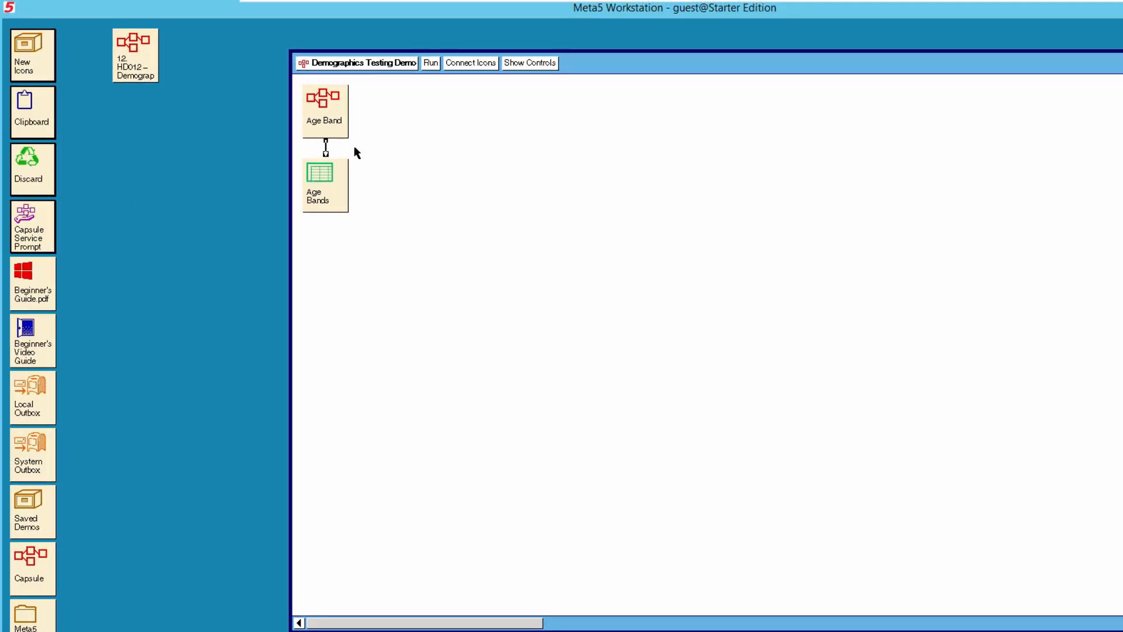
pyautogui.press('F4')
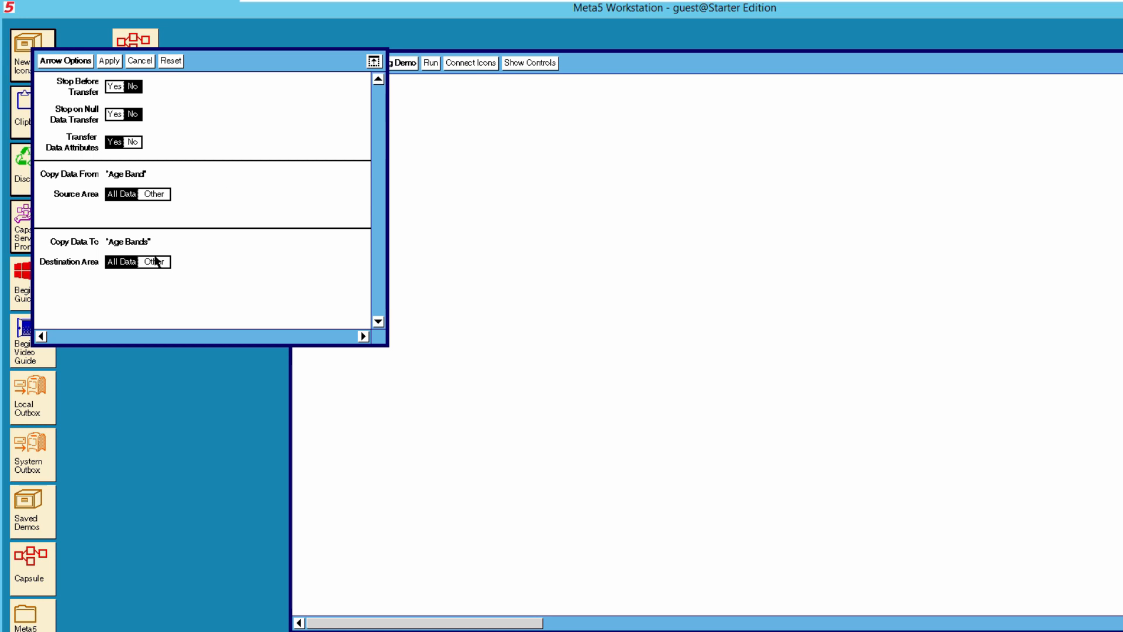
pyautogui.click(153, 194)
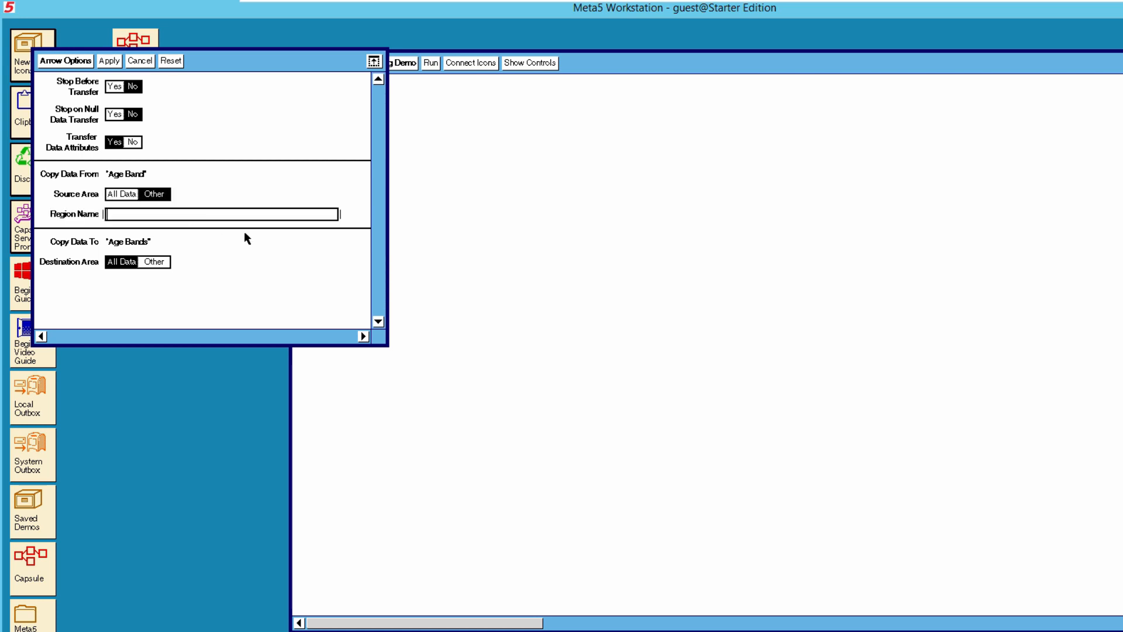
pyautogui.write('Out')
pyautogui.click(110, 61)
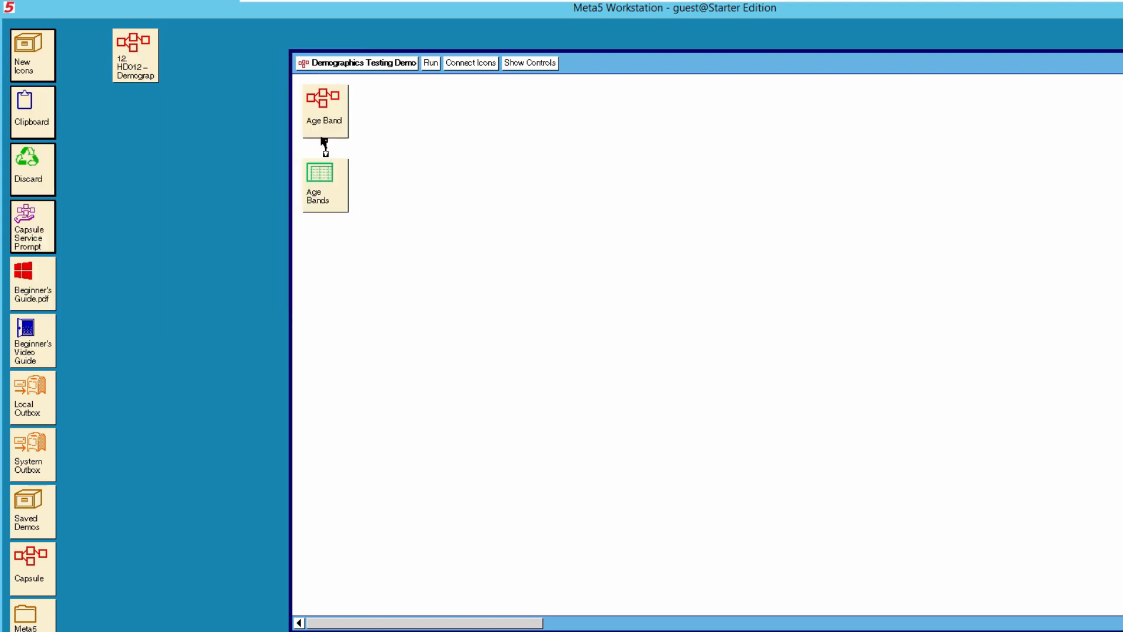
# Run the Demographics Testing Demo capsule from Age Band, examine the enlarged Age Bands spreadsheet across to %Variance Revenue, and close it
pyautogui.click(323, 111)
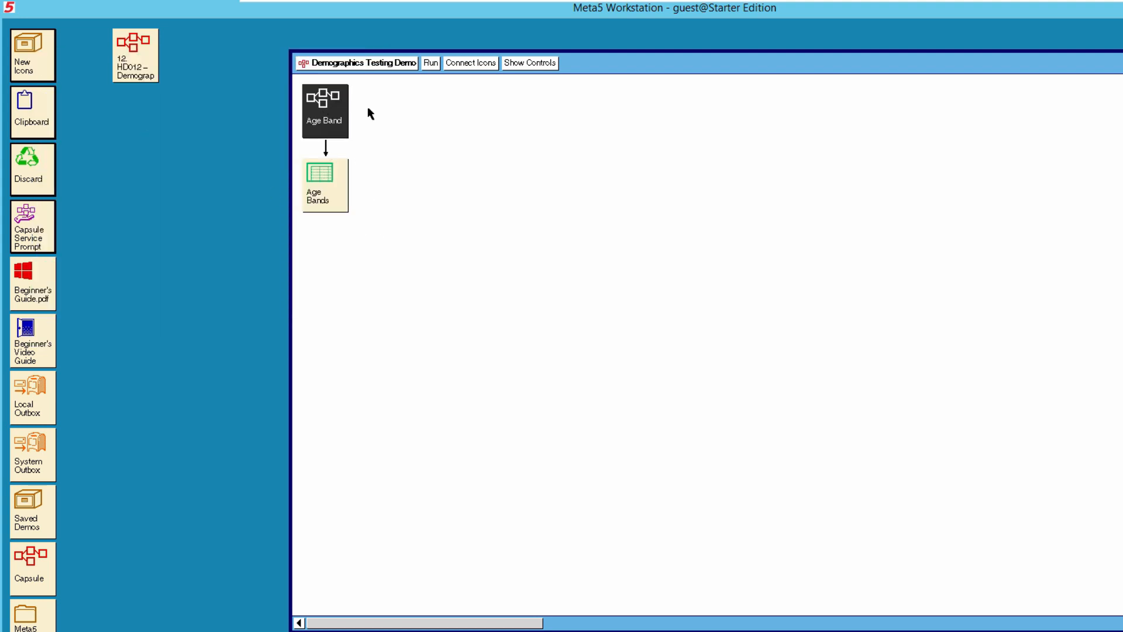
pyautogui.click(436, 64)
pyautogui.click(338, 199)
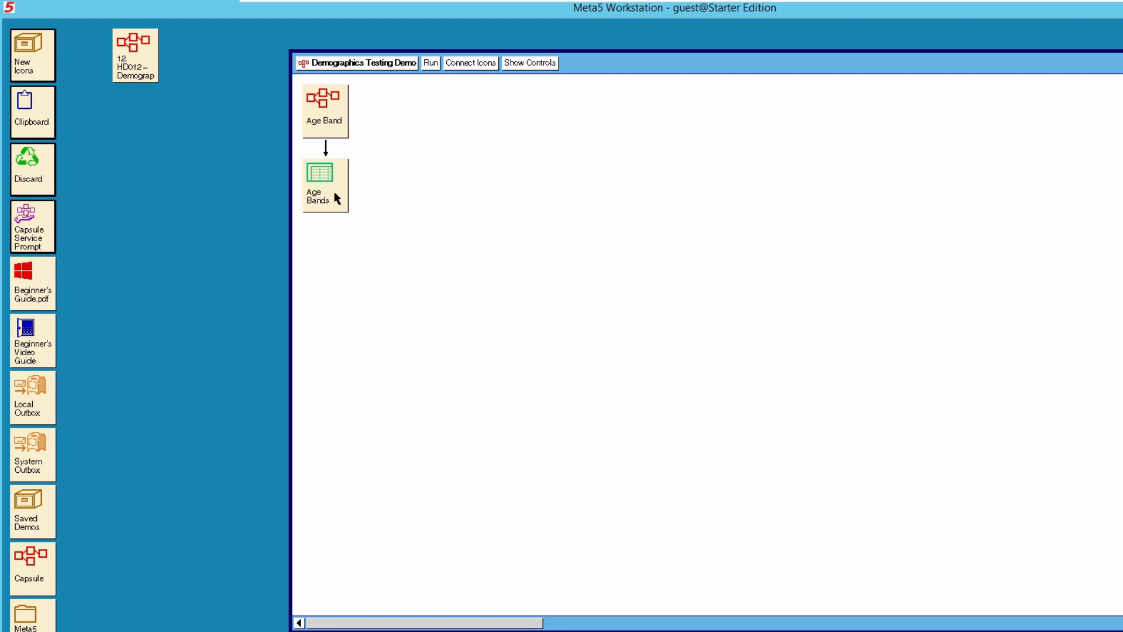
pyautogui.doubleClick(338, 199)
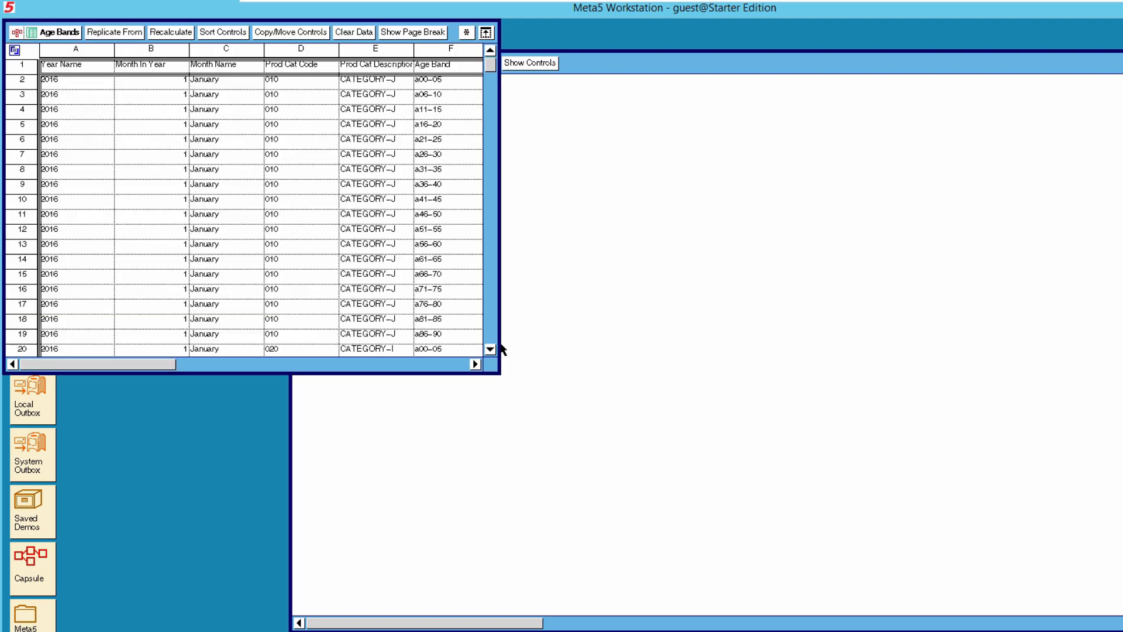
pyautogui.moveTo(499, 373); pyautogui.dragTo(1098, 500)
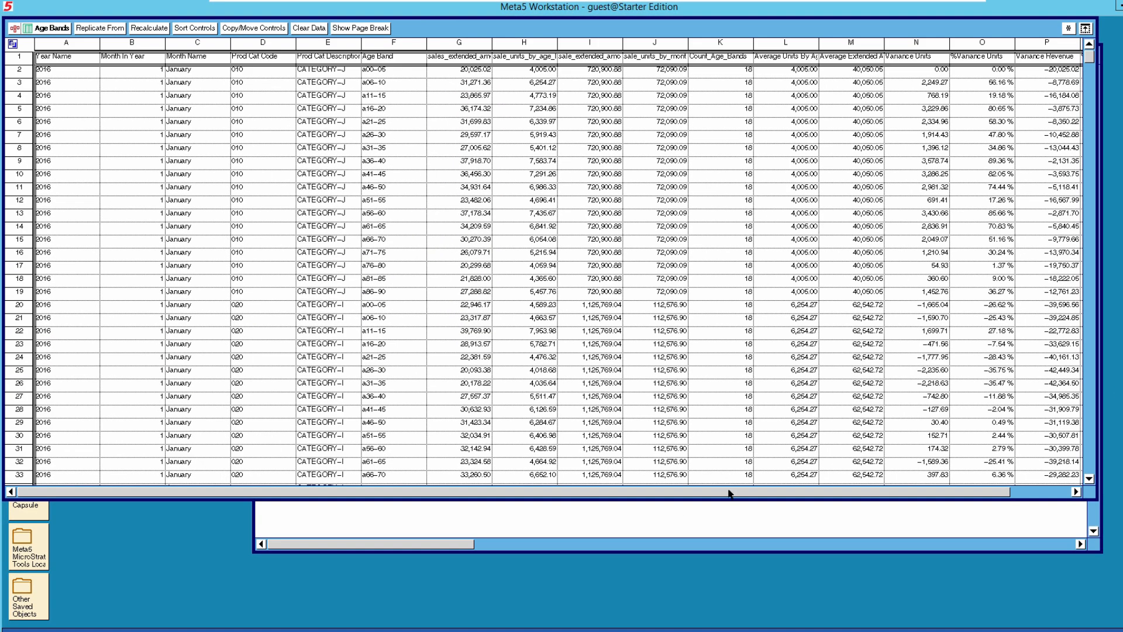
pyautogui.moveTo(843, 492); pyautogui.dragTo(993, 494)
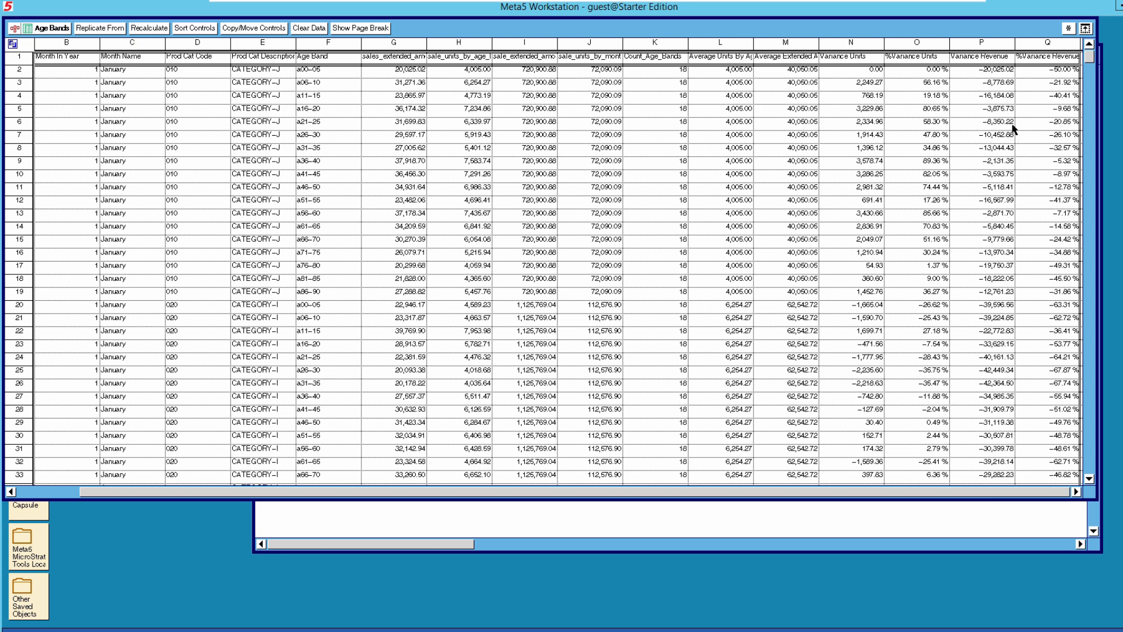
pyautogui.click(50, 28)
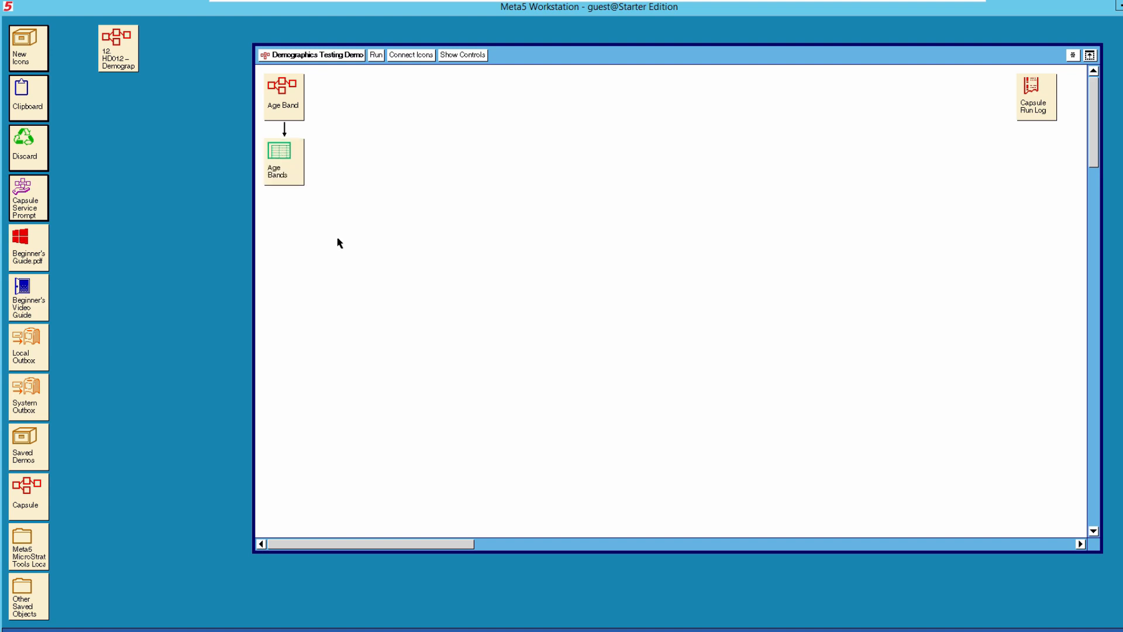